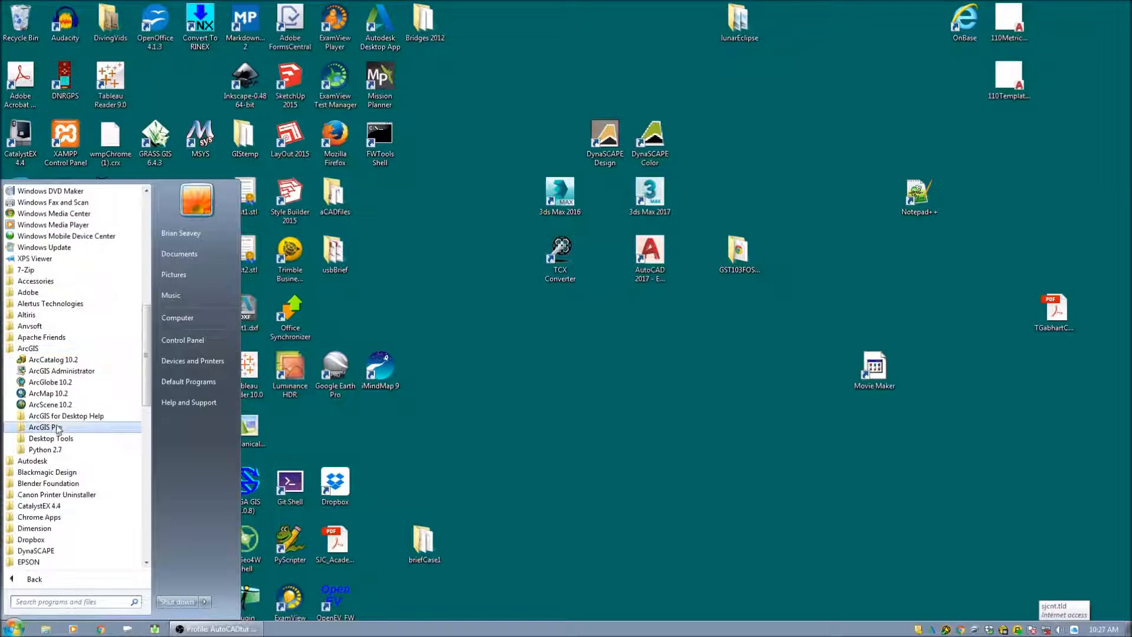
# Step: Start ArcMap 10.2 and dismiss the Getting Started dialog to work in a blank map
pyautogui.click(48, 395)
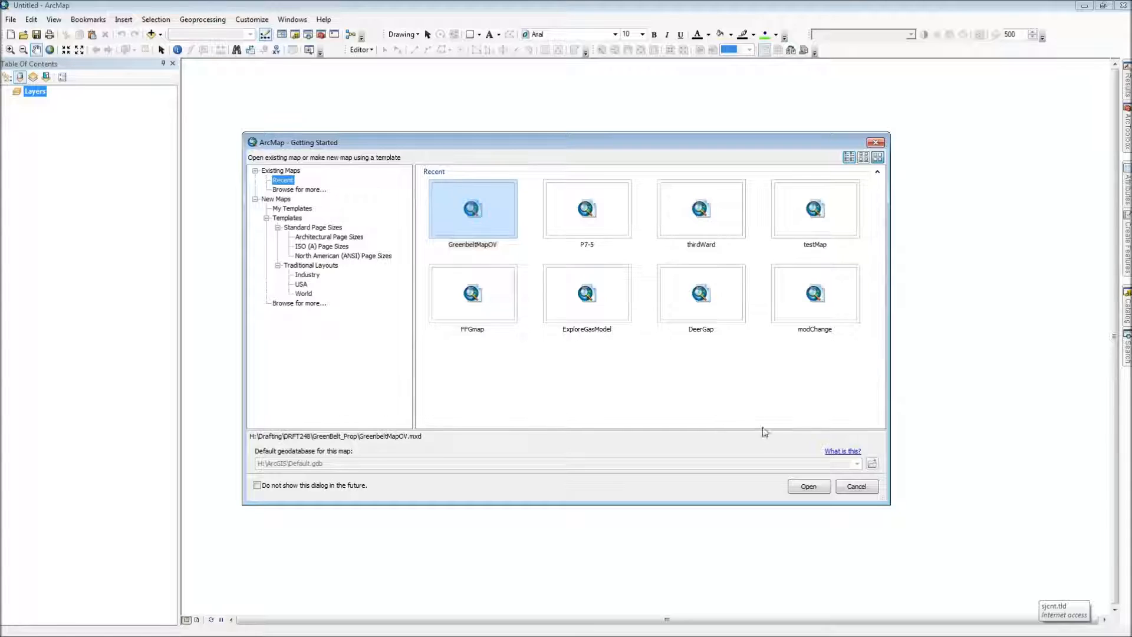
pyautogui.click(855, 487)
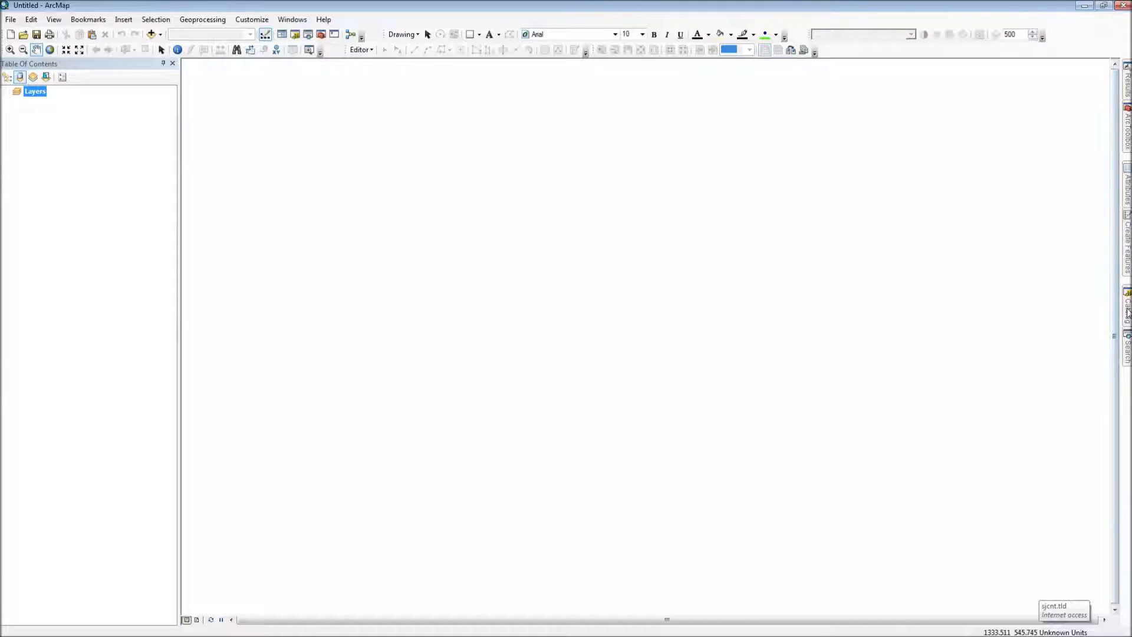
# Step: Close the docked Catalog and Search windows, and open the Catalog window again
pyautogui.moveTo(1128, 312)
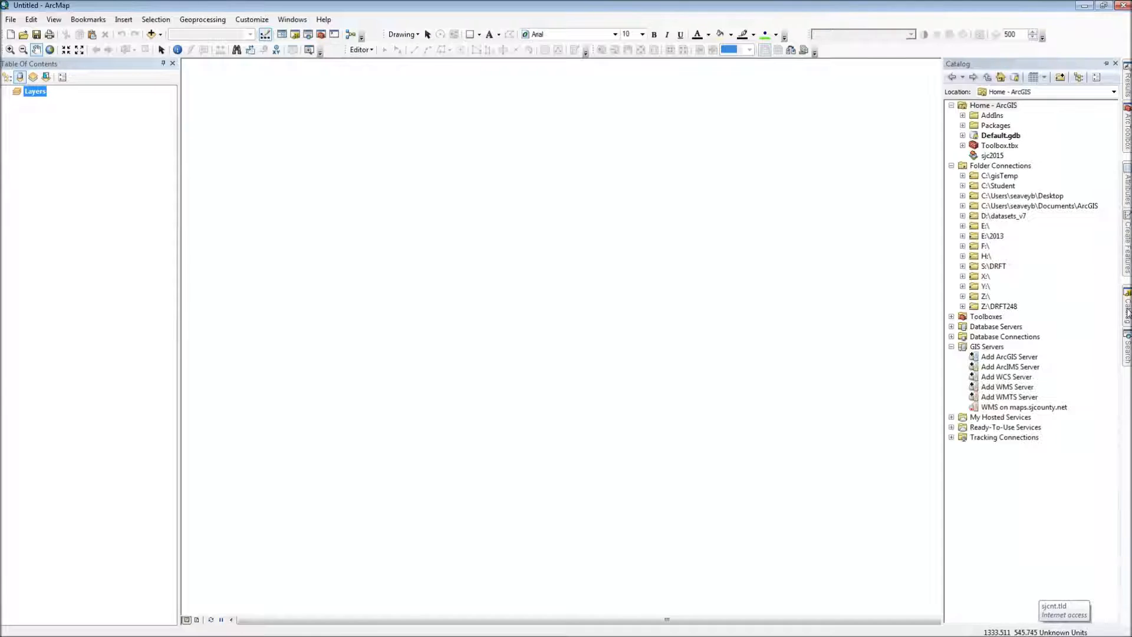
pyautogui.click(1115, 63)
pyautogui.moveTo(1127, 298)
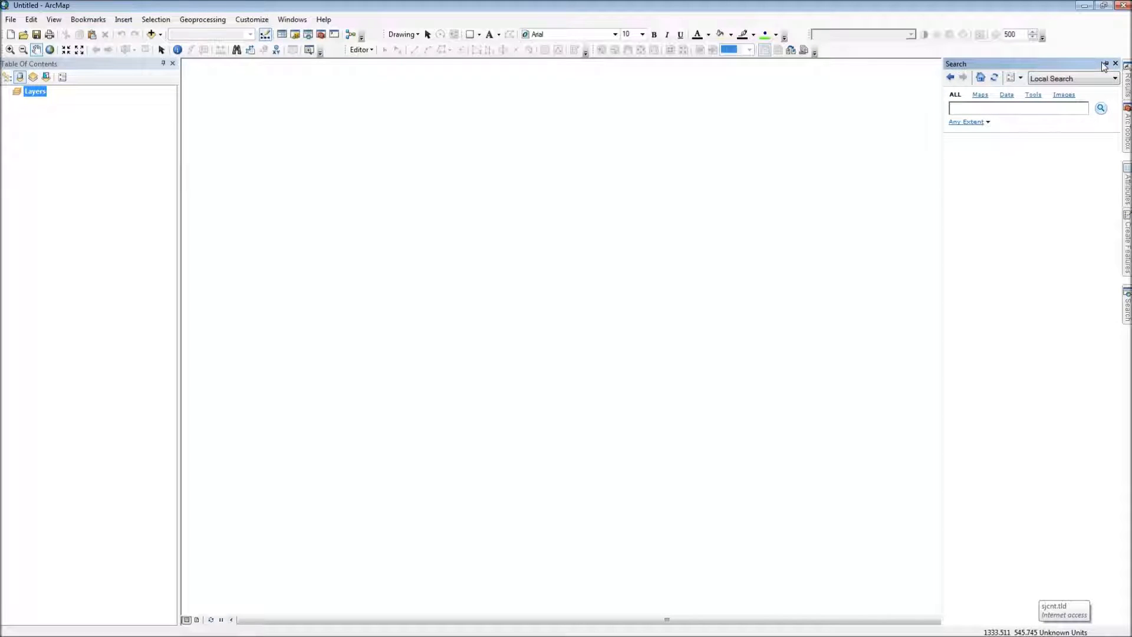
pyautogui.click(1114, 63)
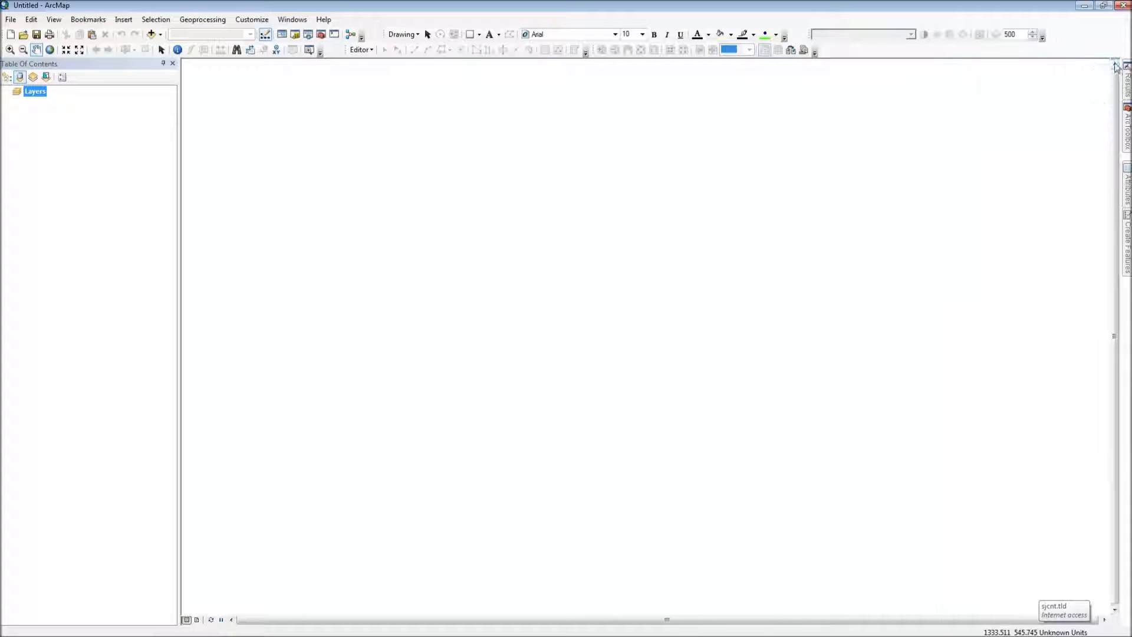
pyautogui.click(296, 35)
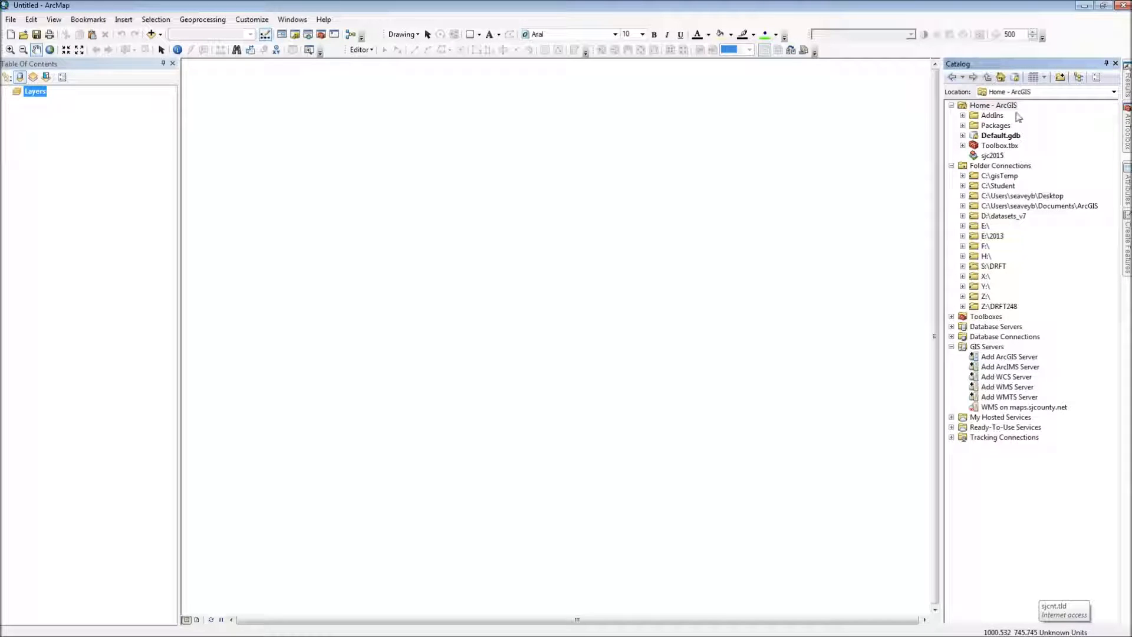
# Step: Disconnect the H:\ folder connection in the Catalog
pyautogui.click(979, 258)
pyautogui.rightClick(980, 259)
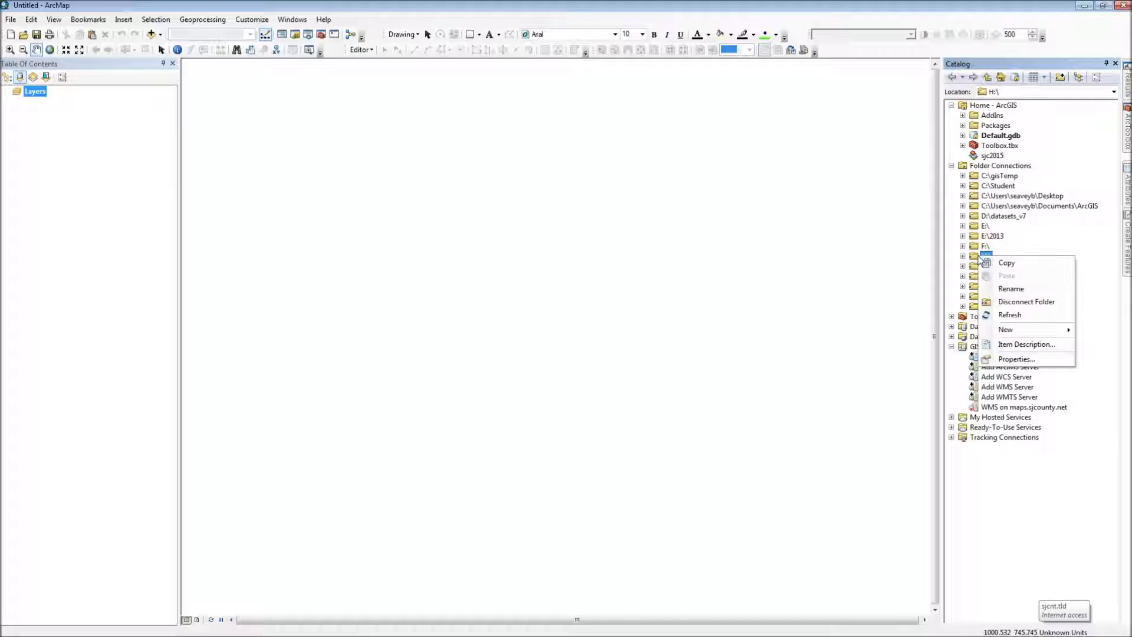
pyautogui.click(1009, 289)
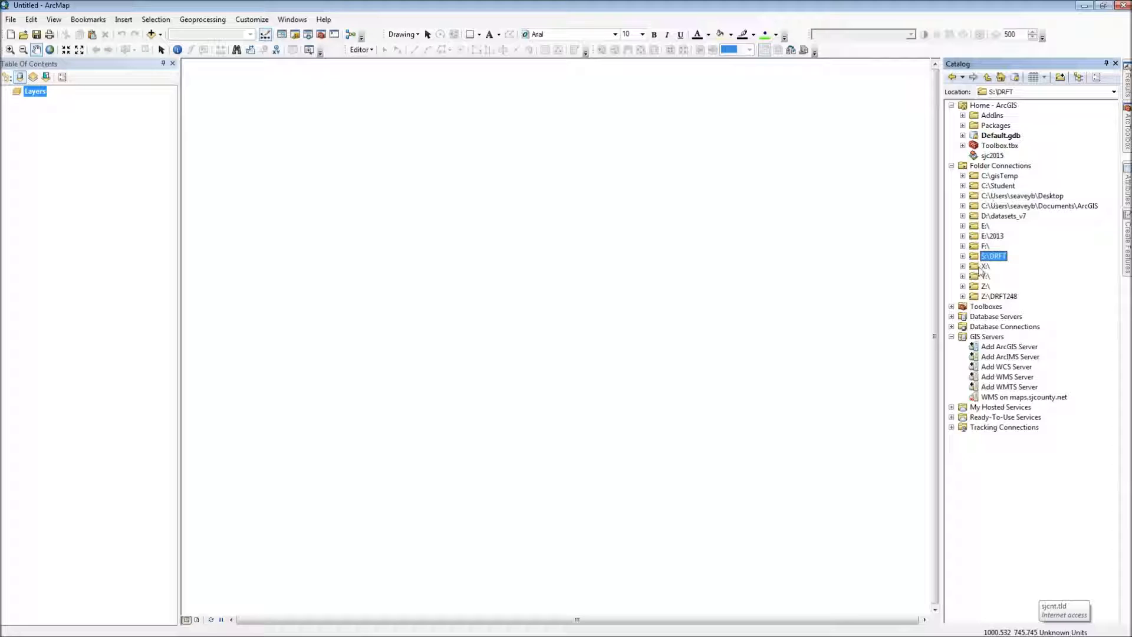
# Step: Add a folder connection to the H: network drive in the Catalog
pyautogui.click(1061, 80)
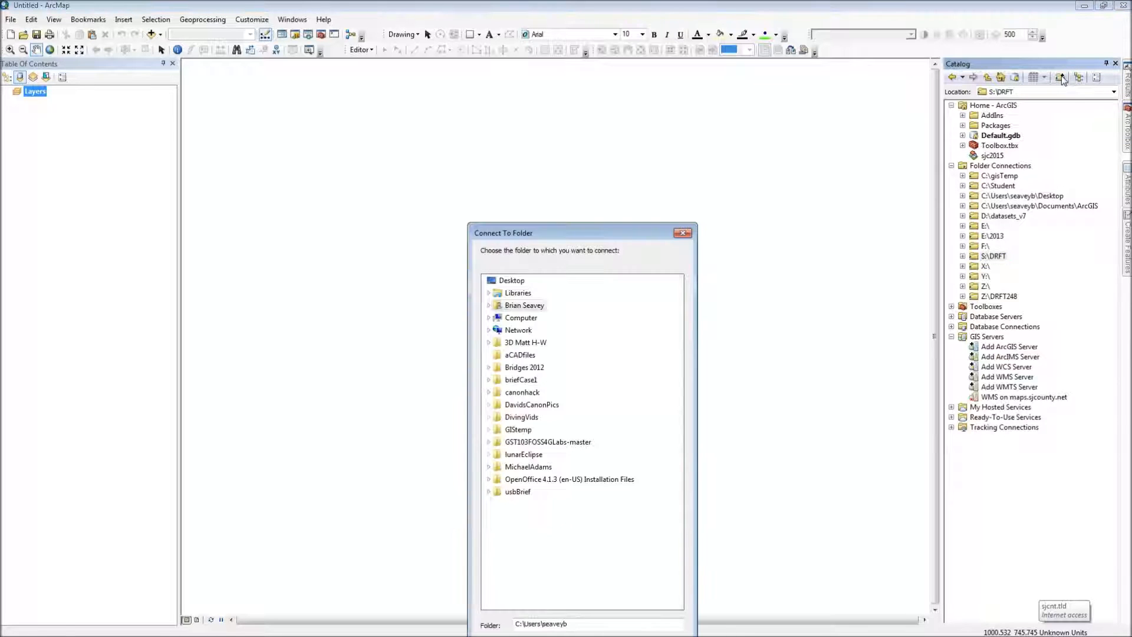
pyautogui.moveTo(630, 141); pyautogui.dragTo(640, 114)
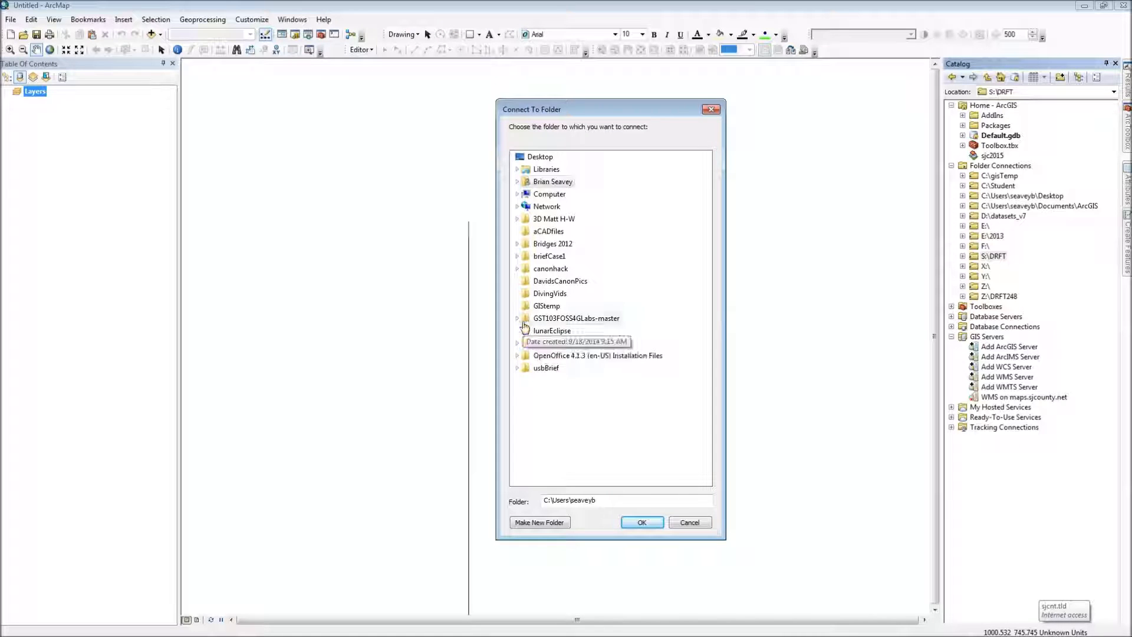
pyautogui.click(517, 194)
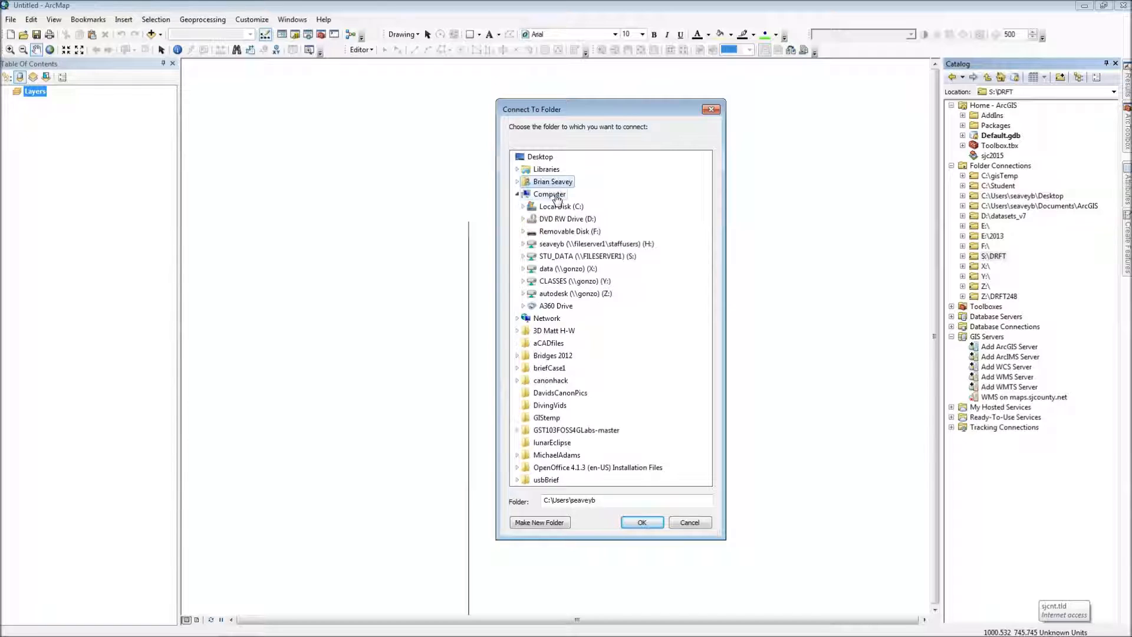
pyautogui.doubleClick(529, 245)
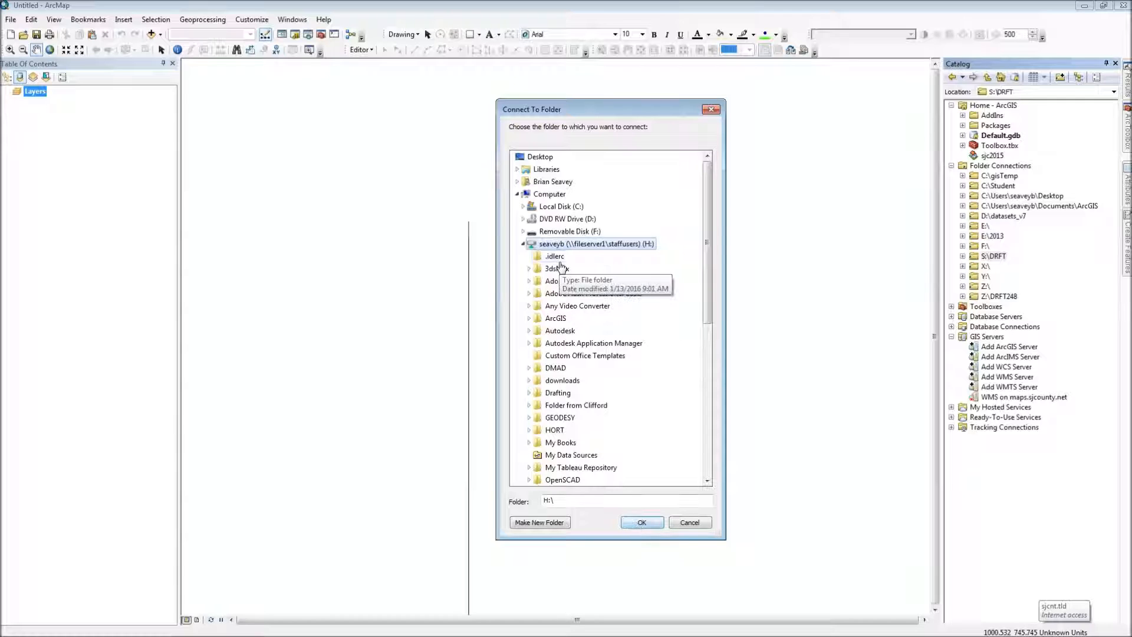
pyautogui.click(643, 522)
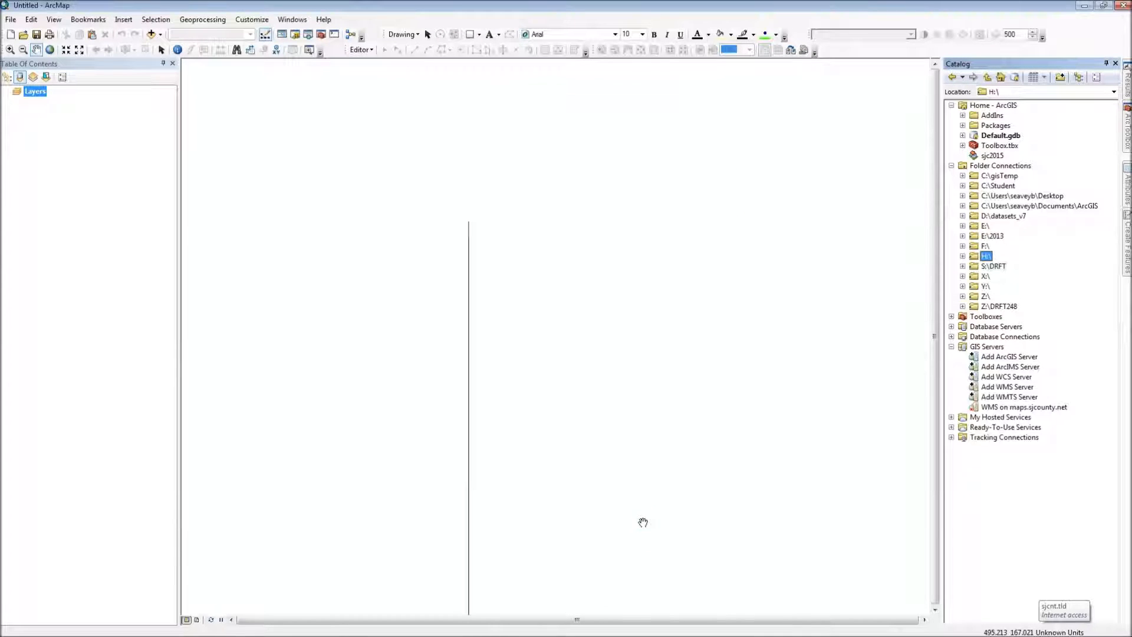
# Step: Browse the H:\ connection to GEODESY\Surveying and expand the ch6Exercise.xlsx workbook to list its sheets
pyautogui.click(962, 256)
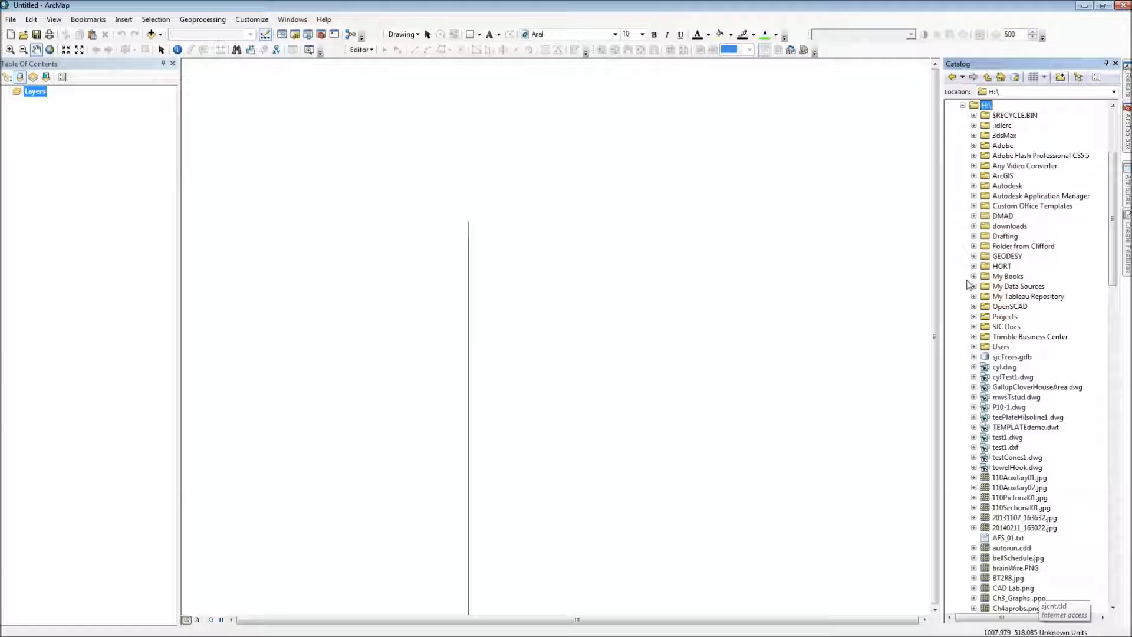
pyautogui.click(973, 256)
pyautogui.click(984, 306)
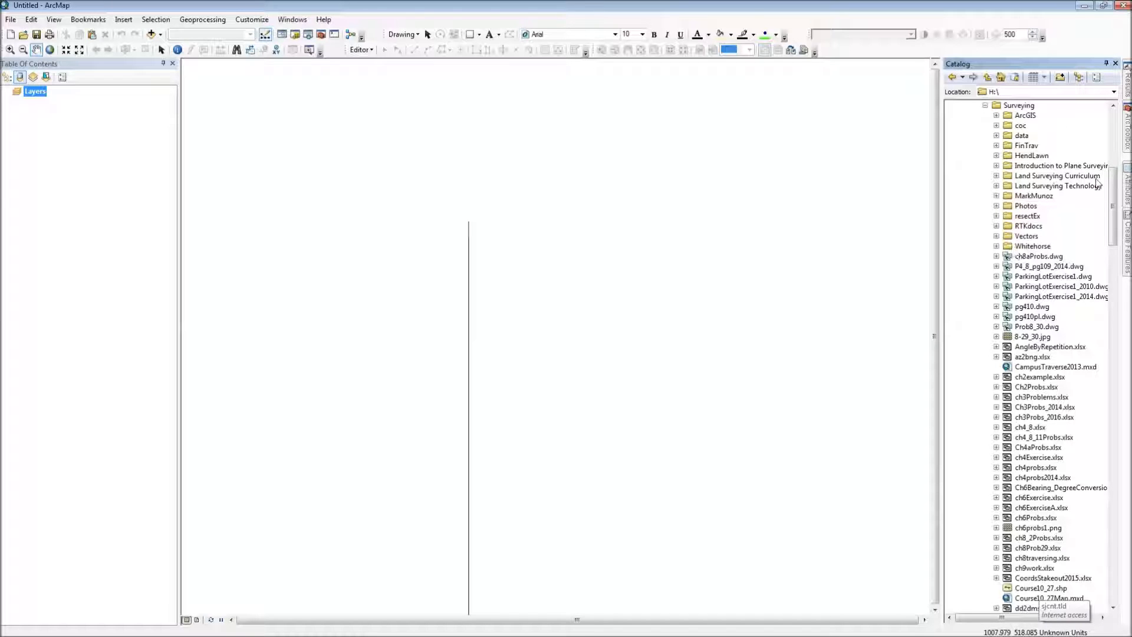
pyautogui.moveTo(1112, 211); pyautogui.dragTo(1109, 255)
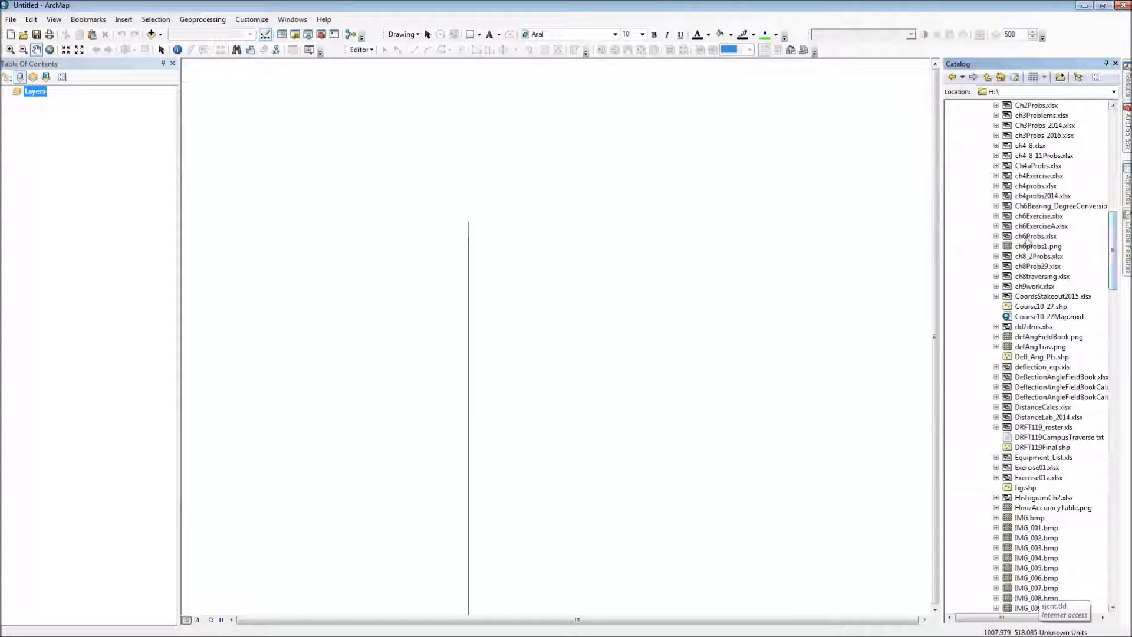
pyautogui.click(996, 216)
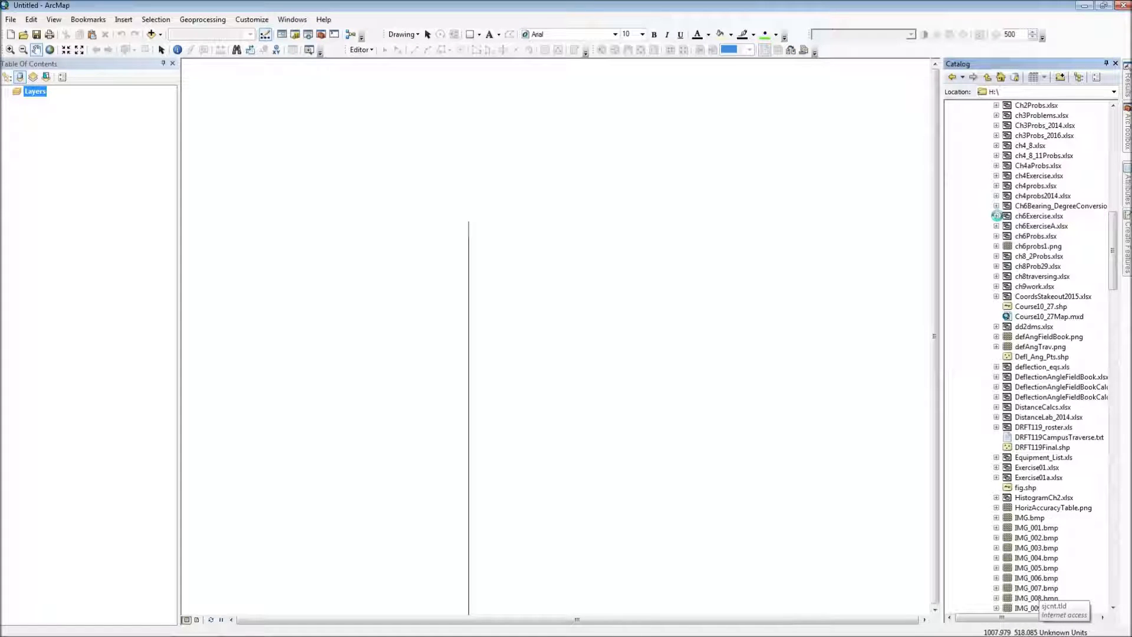
# Step: Begin creating a feature class from Sheet2$ as an XY table, with E as the X field and N as the Y field
pyautogui.click(1032, 236)
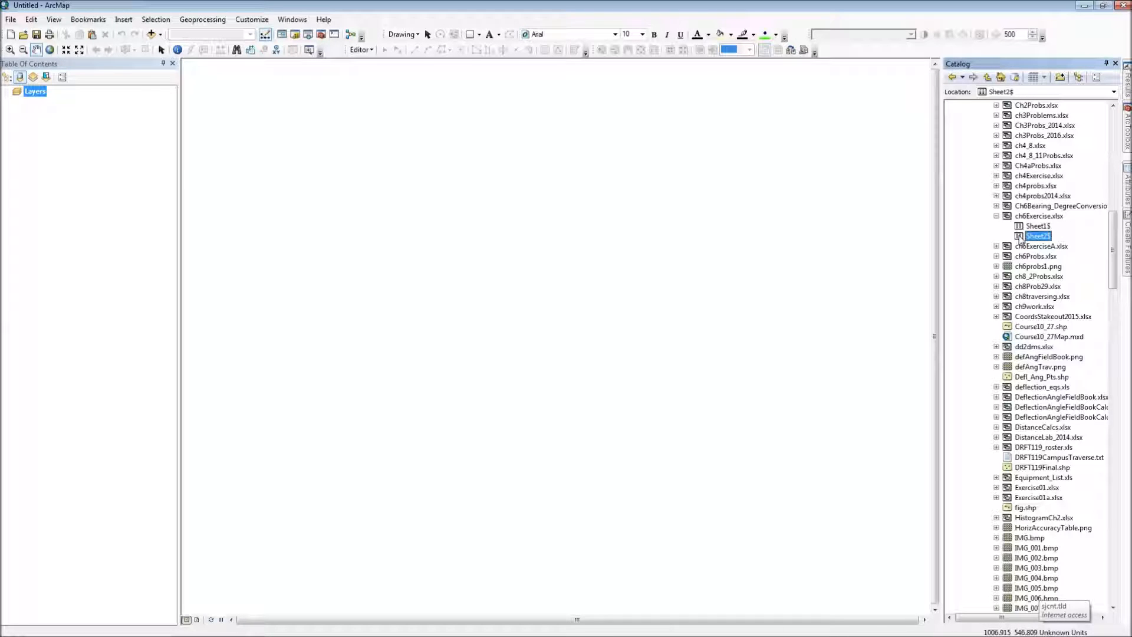
pyautogui.rightClick(1021, 239)
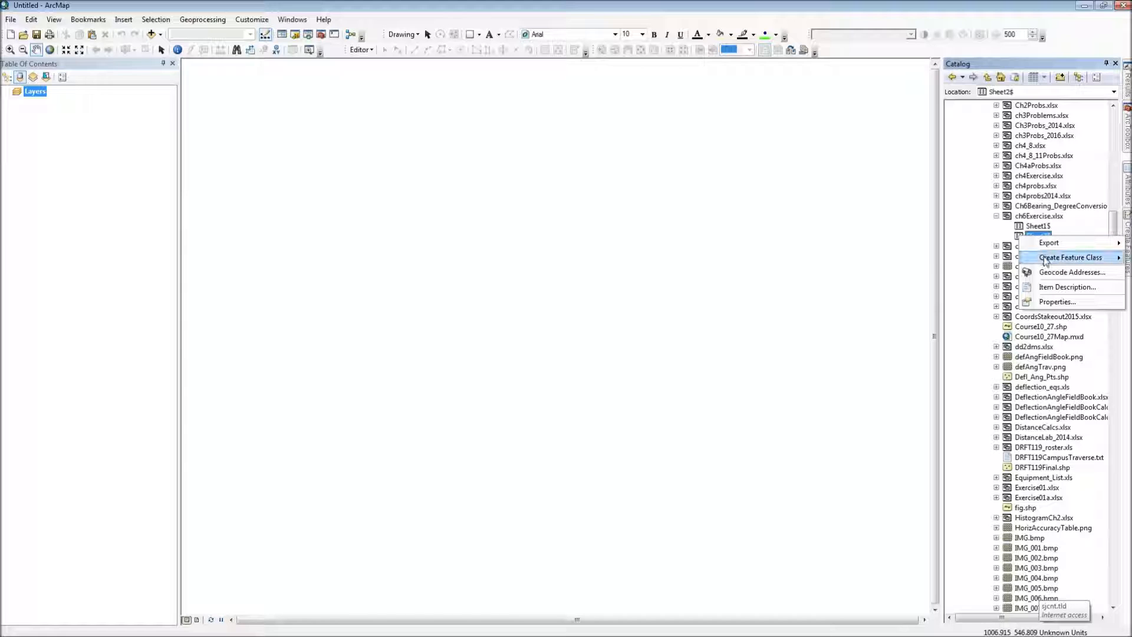
pyautogui.moveTo(1045, 262)
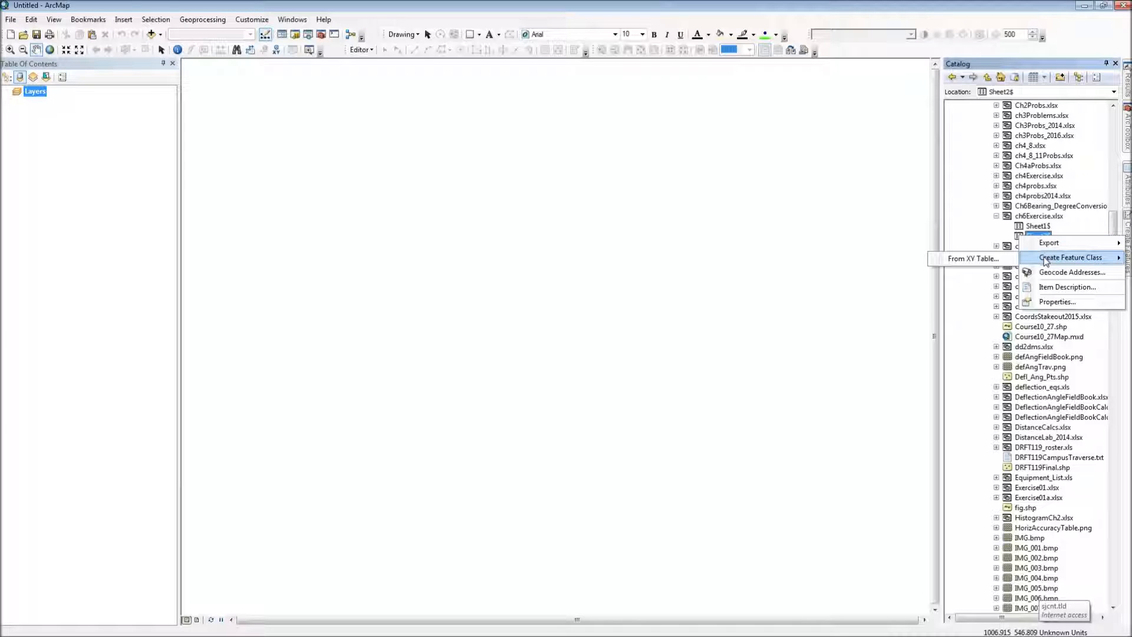
pyautogui.click(971, 261)
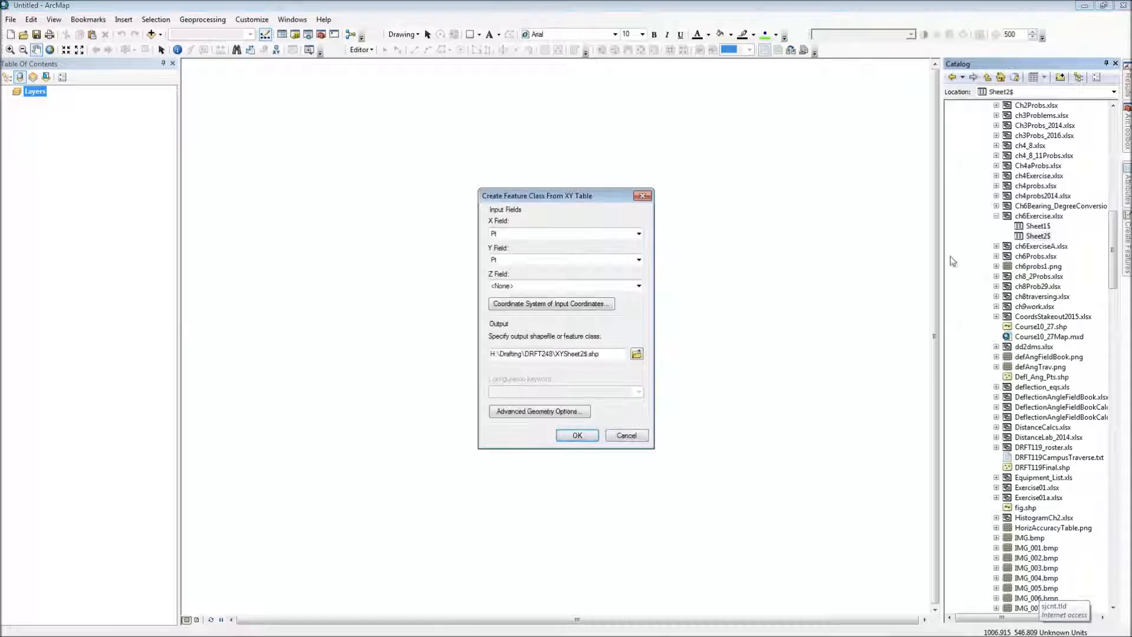
pyautogui.click(540, 233)
pyautogui.click(530, 260)
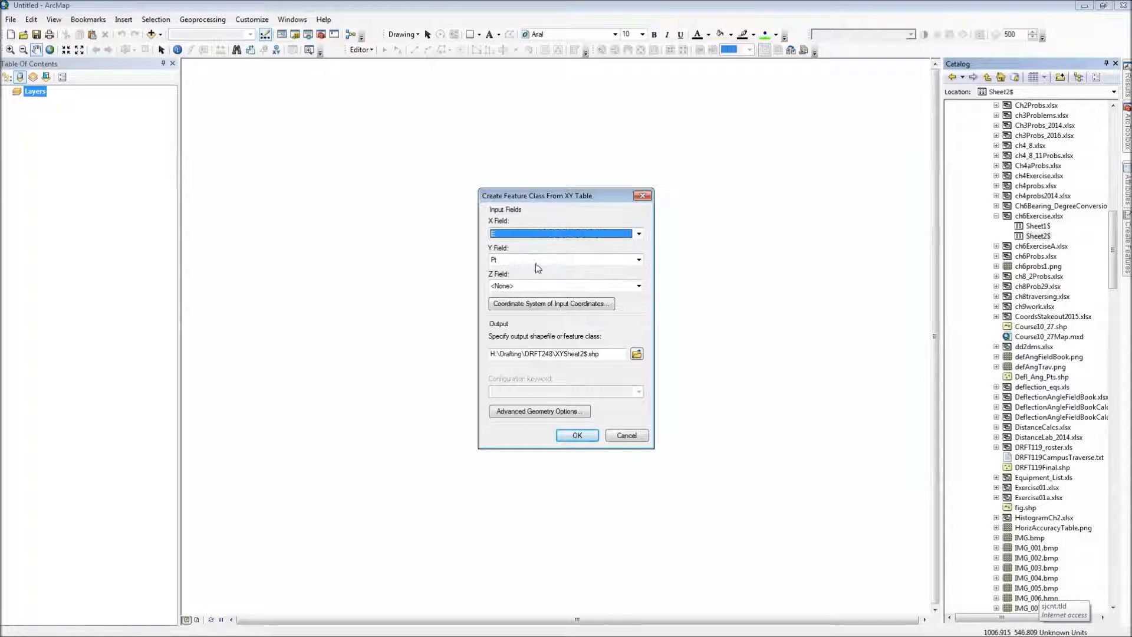
pyautogui.click(529, 259)
pyautogui.click(529, 278)
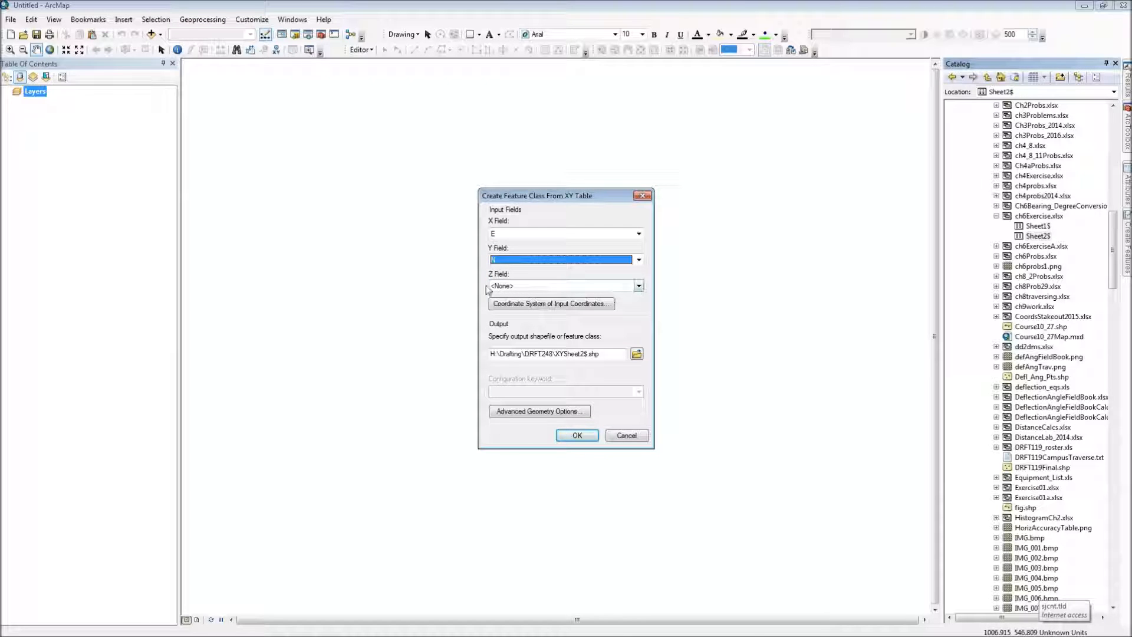
# Step: Search for 2259 and set the input coordinate system to NAD 1983 StatePlane New Mexico West FIPS 3003 (US Feet)
pyautogui.click(570, 307)
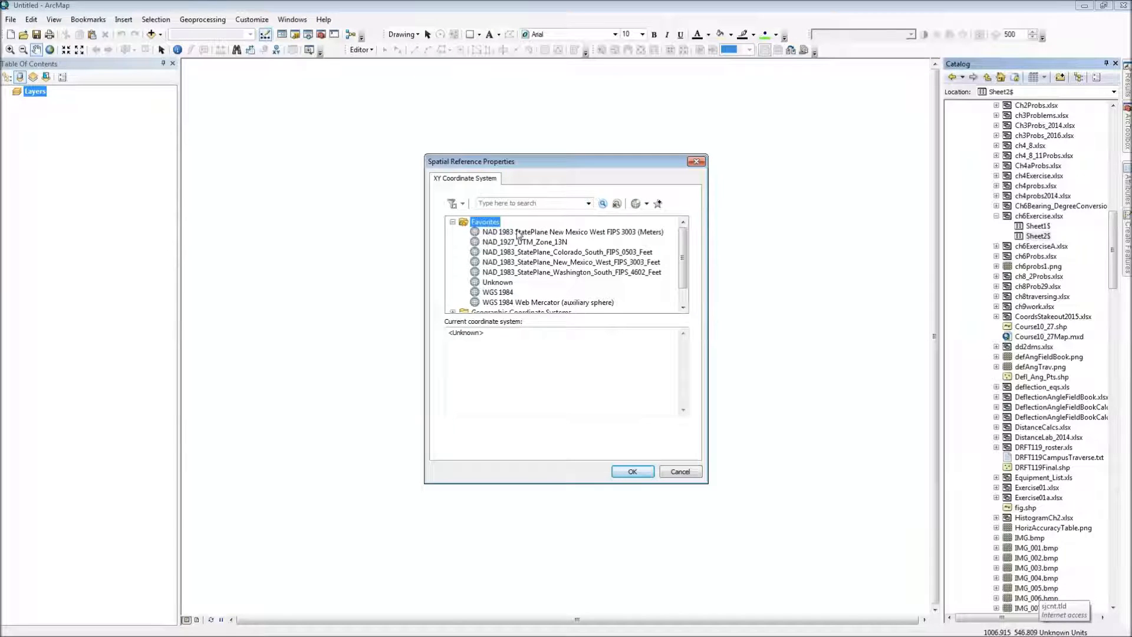
pyautogui.click(512, 204)
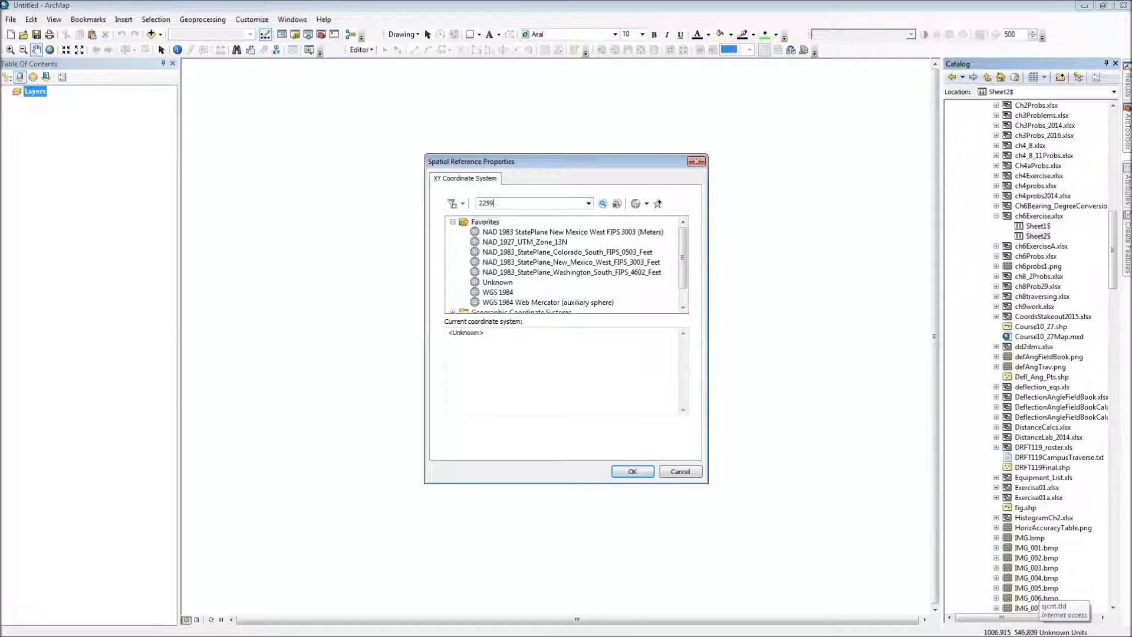
pyautogui.write('2259')
pyautogui.press('Return')
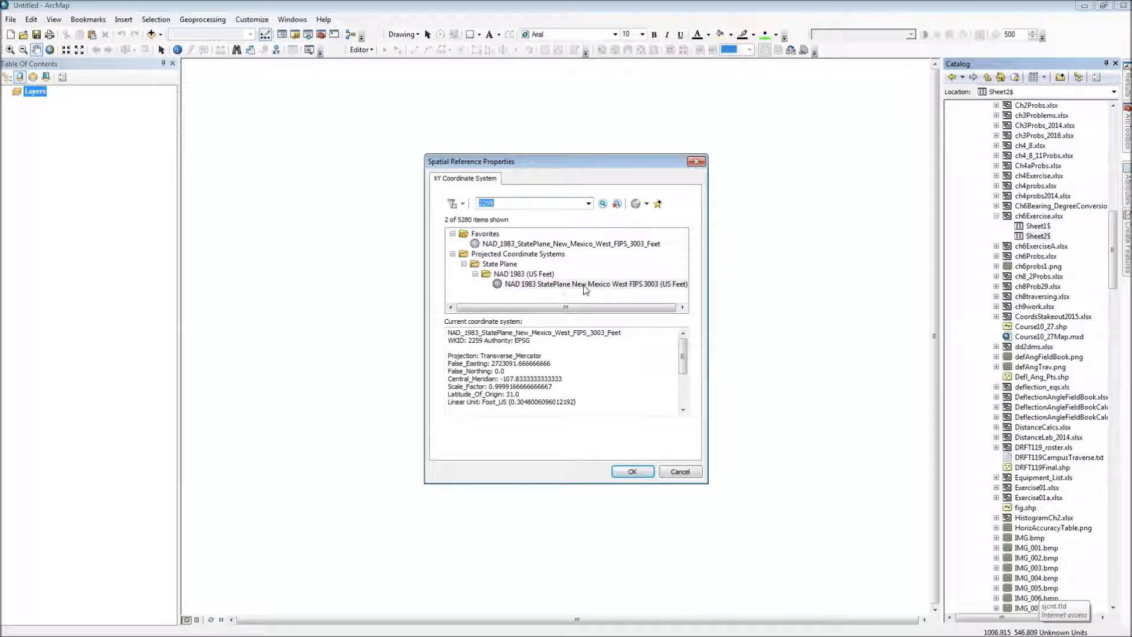
pyautogui.click(647, 285)
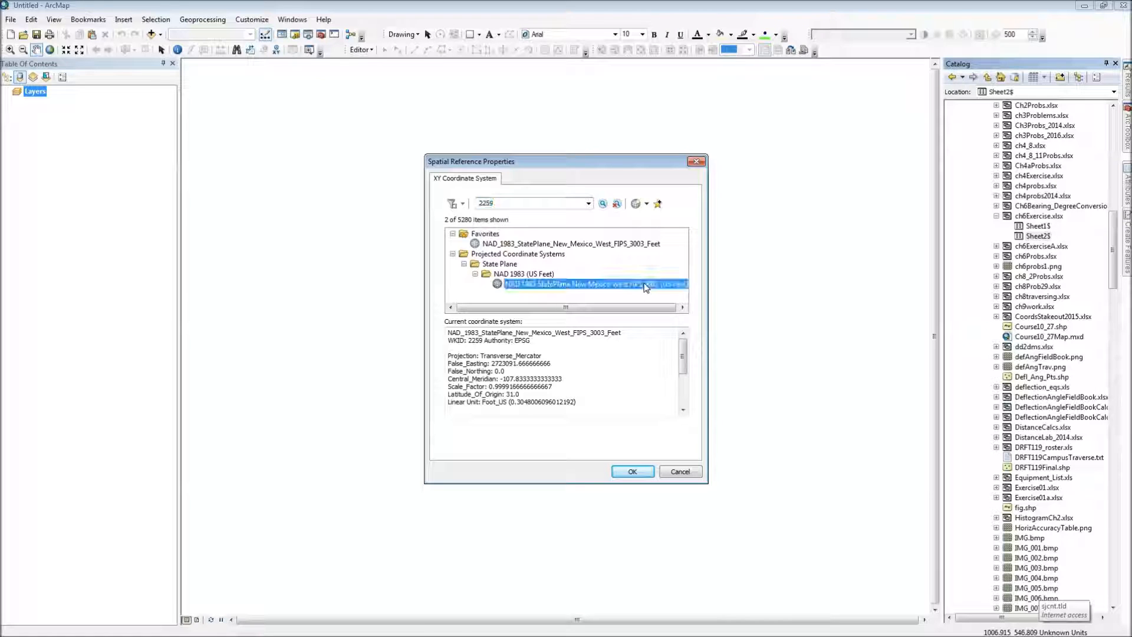
pyautogui.click(634, 473)
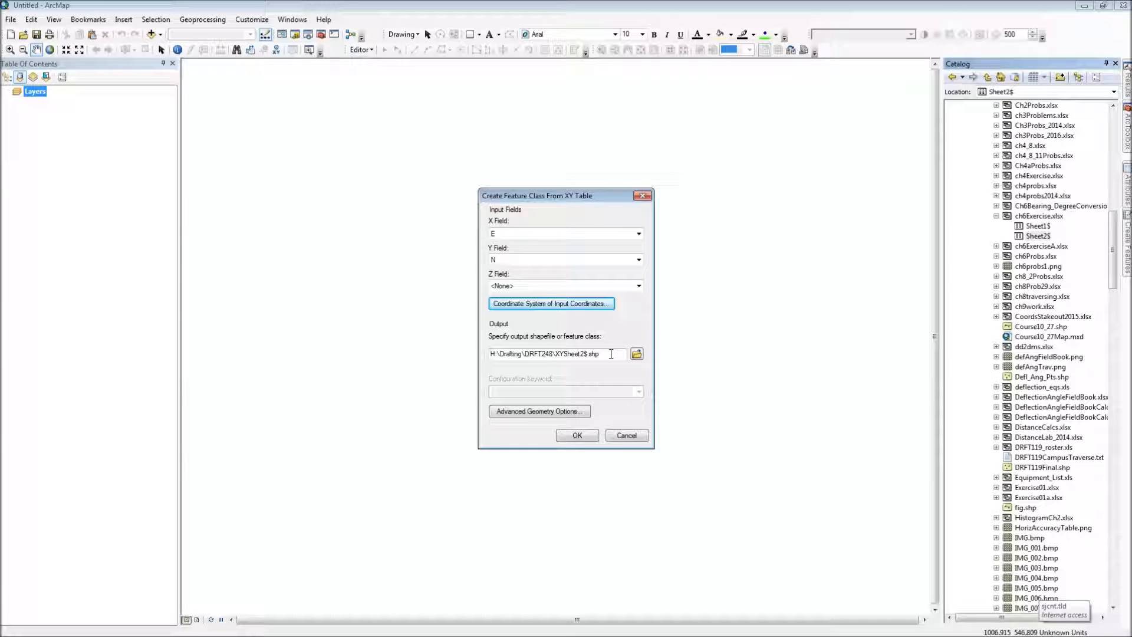
# Step: Output the points as ch6ExPts.shp in the Surveying folder and add that shapefile to the map
pyautogui.click(637, 353)
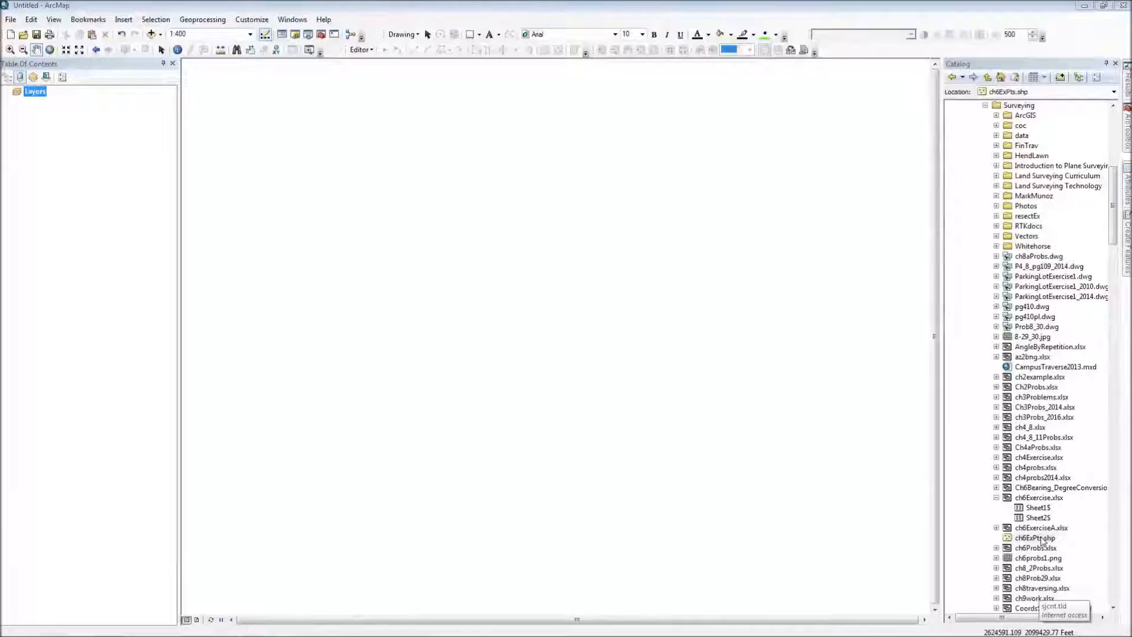
pyautogui.click(1043, 539)
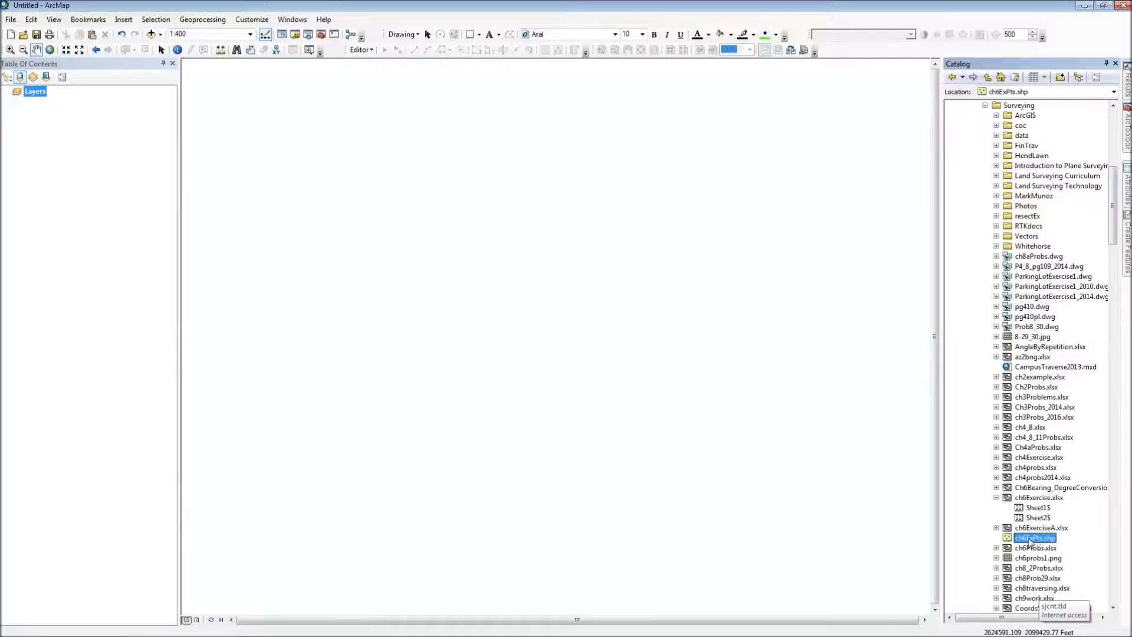
pyautogui.moveTo(1030, 542)
pyautogui.mouseDown()
pyautogui.moveTo(860, 474)
pyautogui.moveTo(738, 374)
pyautogui.mouseUp()
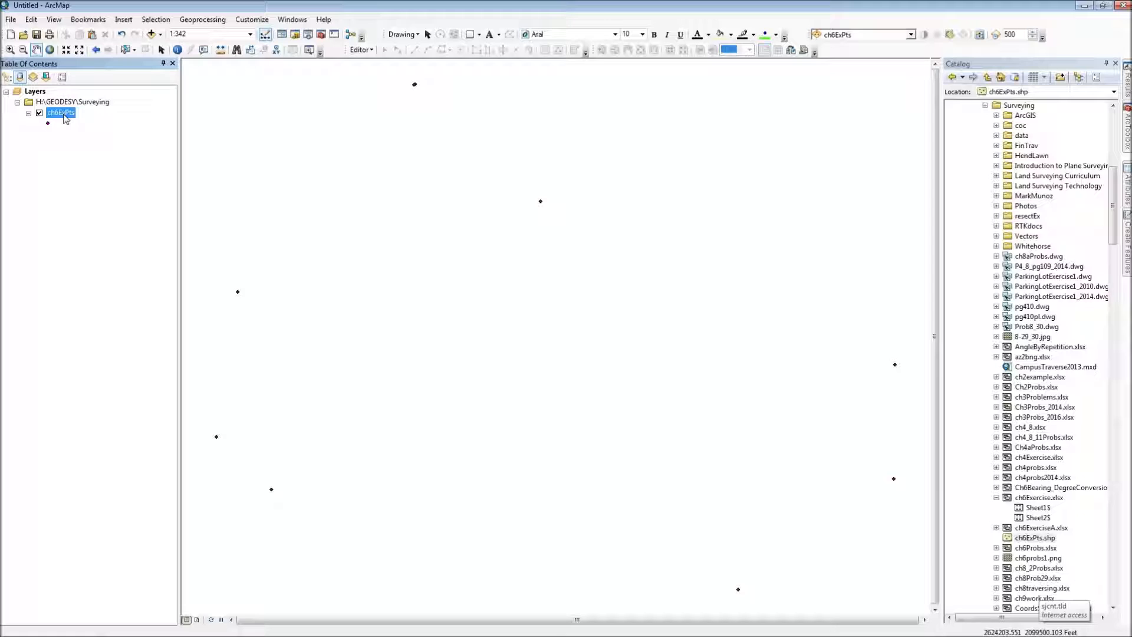
# Step: Turn on feature labels for the ch6ExPts layer
pyautogui.rightClick(65, 118)
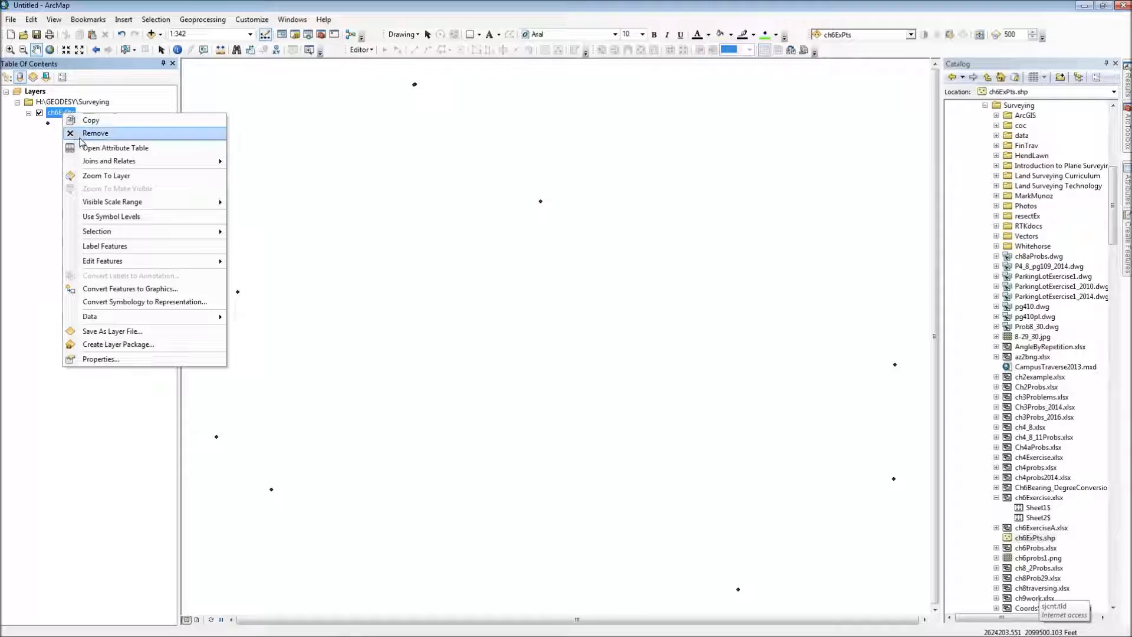
pyautogui.click(93, 246)
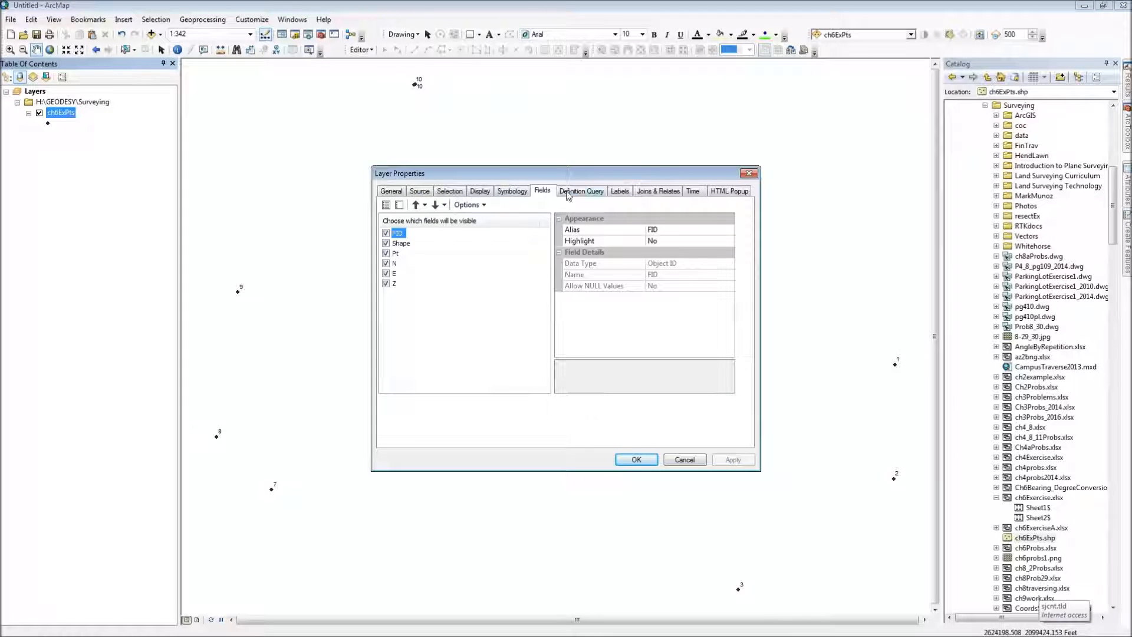
# Step: Set the label field of the ch6ExPts layer to Z and apply it
pyautogui.click(614, 191)
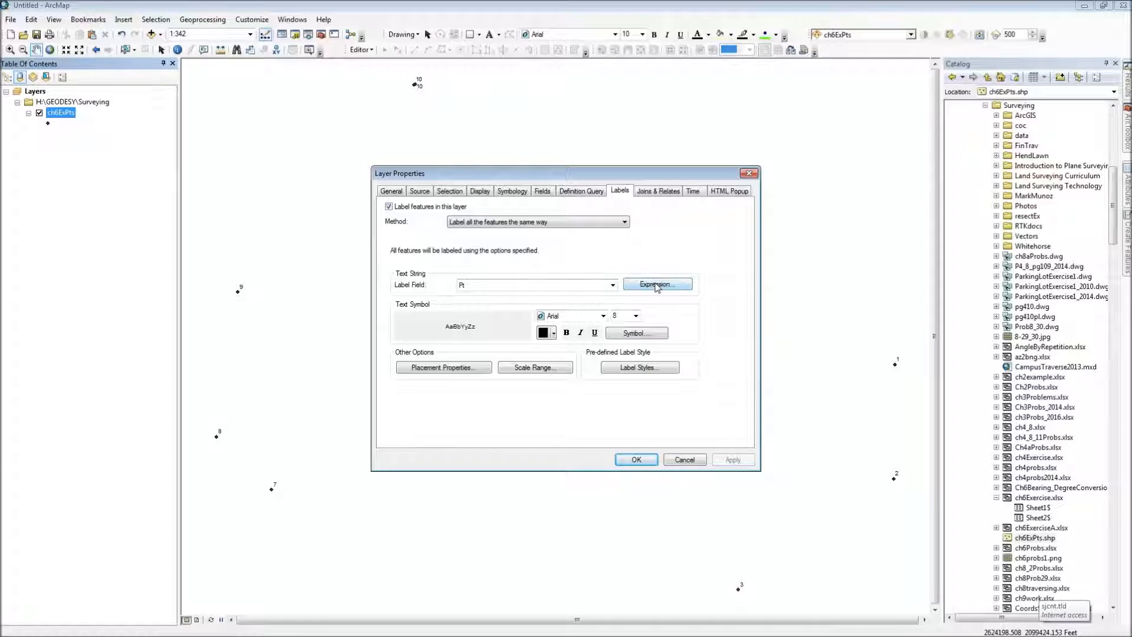
pyautogui.click(613, 285)
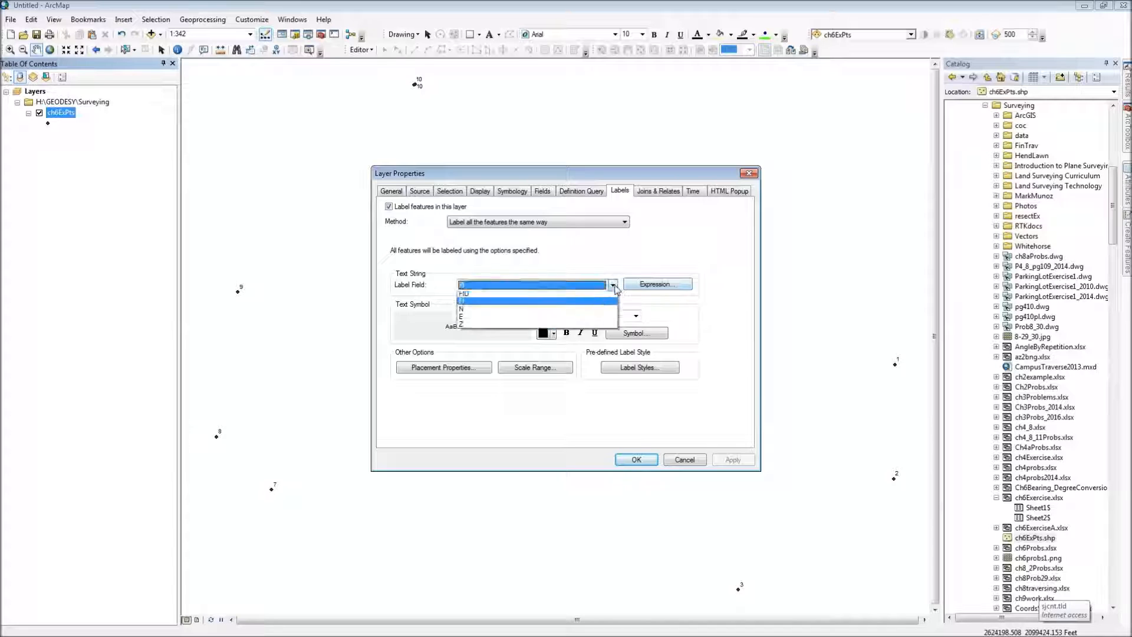
pyautogui.click(477, 327)
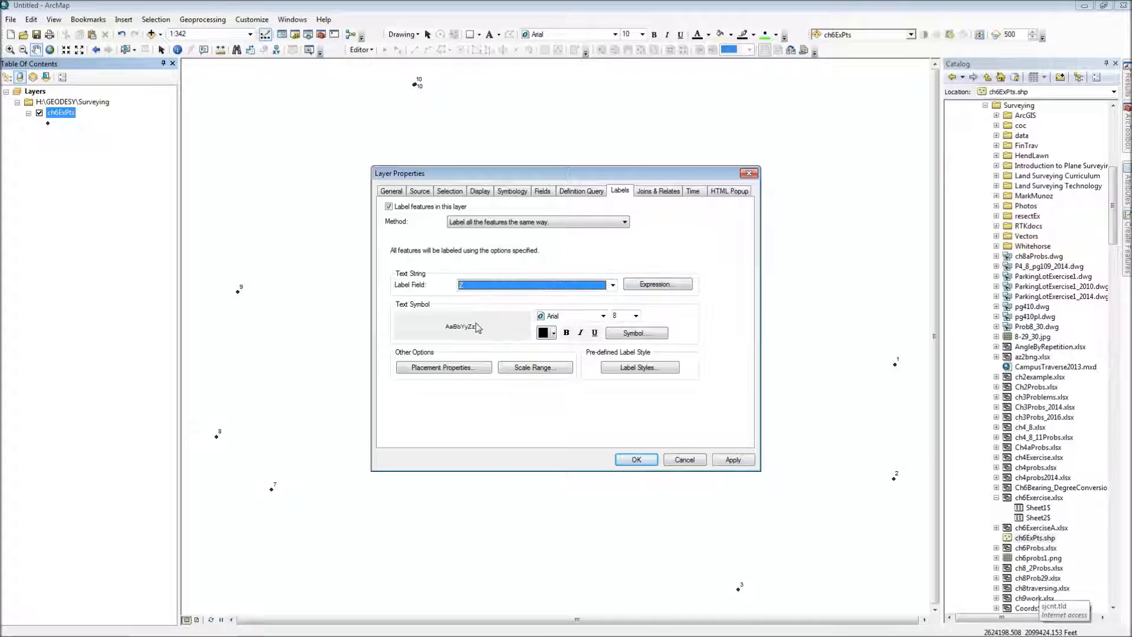
pyautogui.click(733, 459)
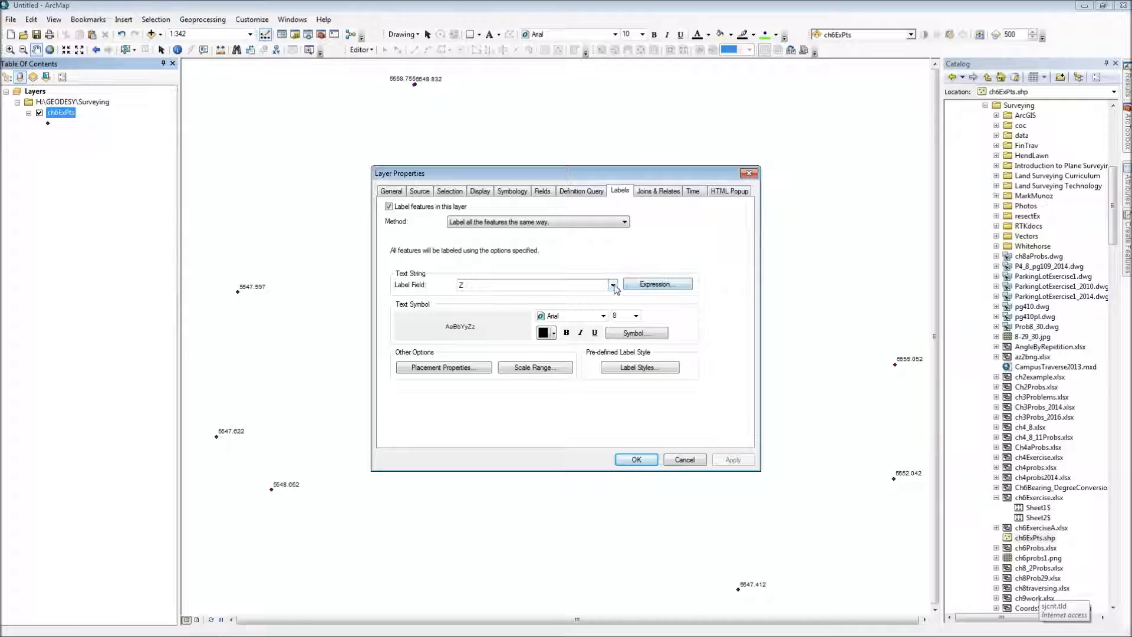
# Step: Label the ch6ExPts points with the expression [Pt] & vbnewline & [Z], verifying it and applying it to the layer
pyautogui.click(634, 286)
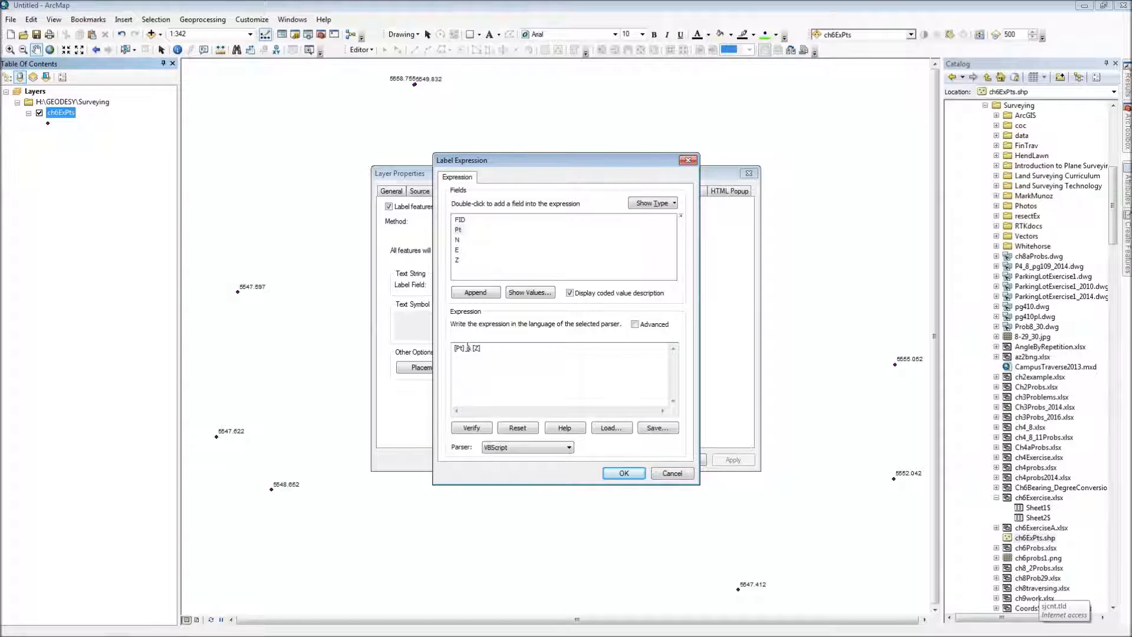
pyautogui.write('vbnewline &')
pyautogui.click(475, 428)
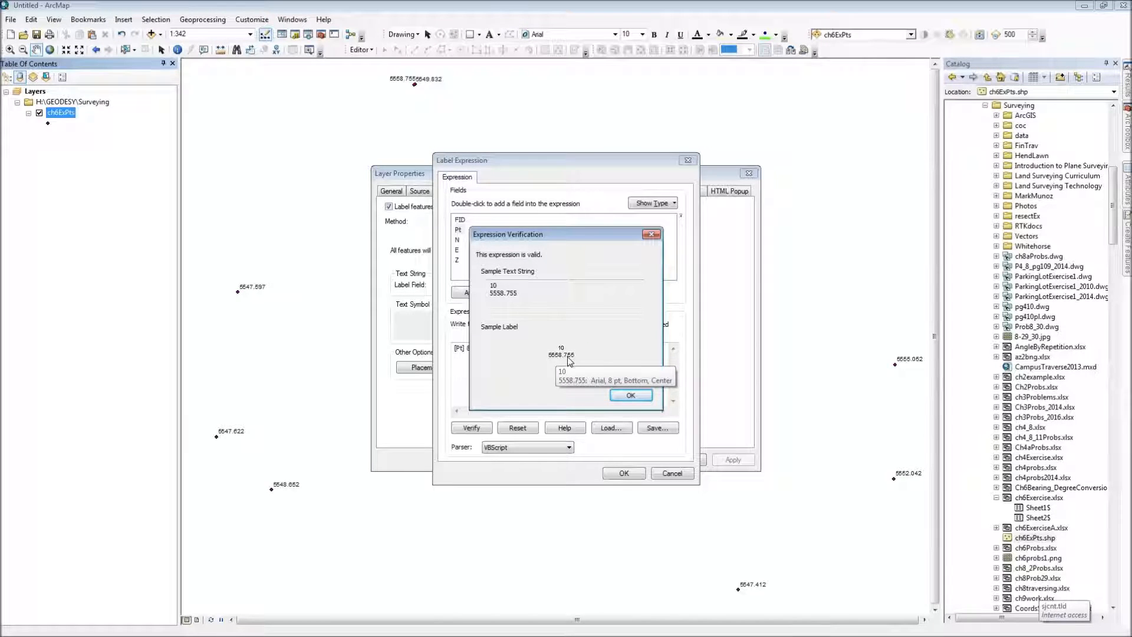
pyautogui.click(627, 395)
pyautogui.click(629, 474)
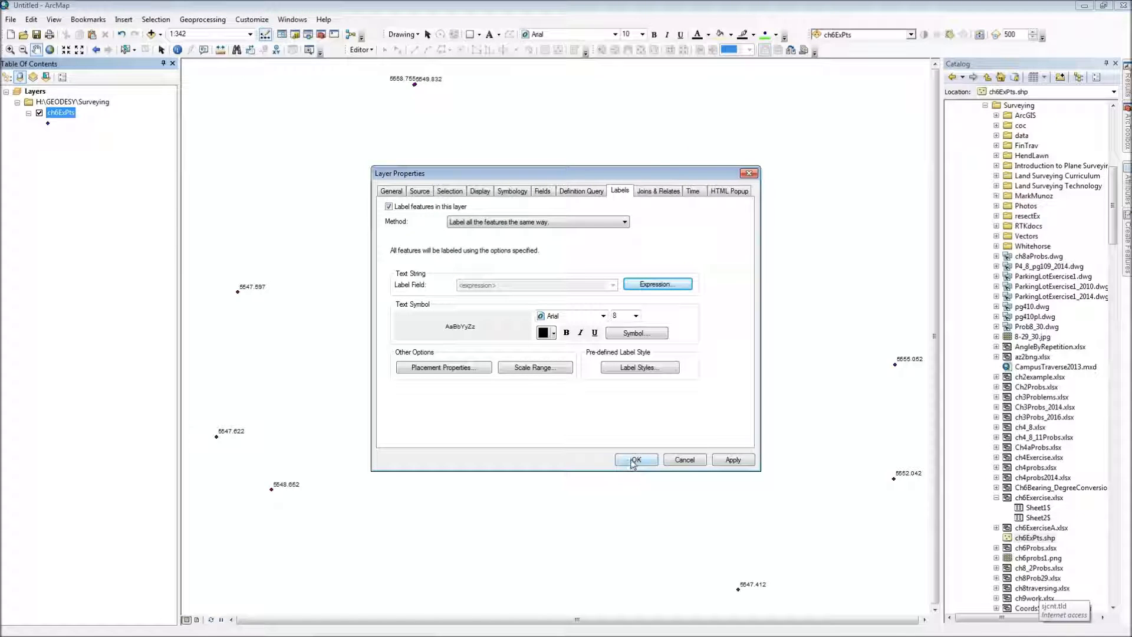
pyautogui.click(634, 461)
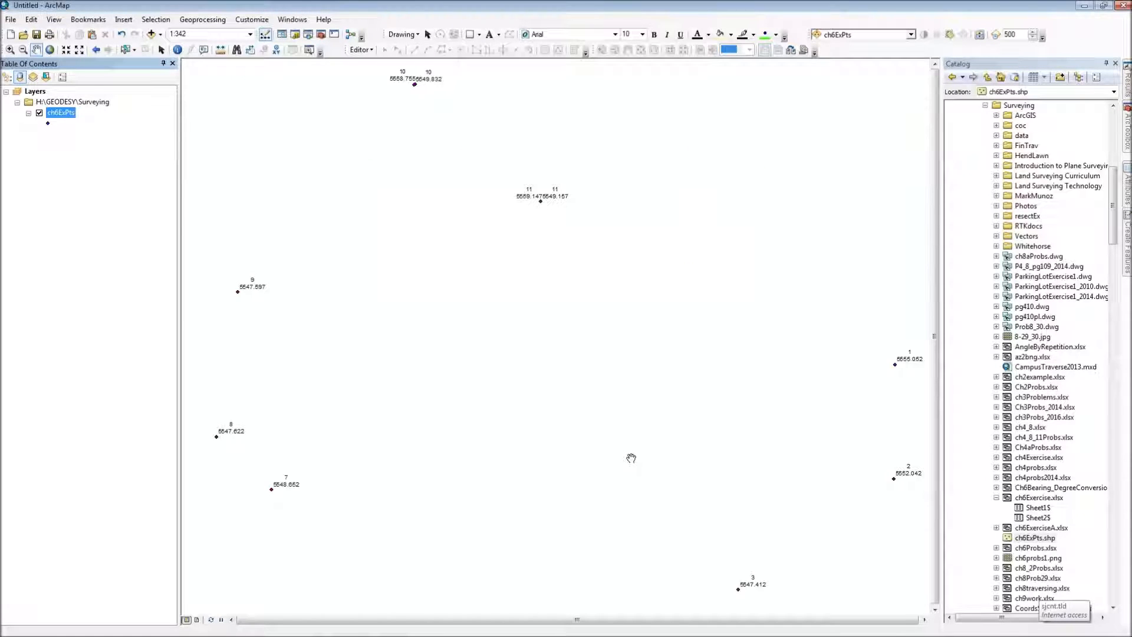
# Step: Change the ch6ExPts point symbol to Circle 2 in black with size 9
pyautogui.click(48, 123)
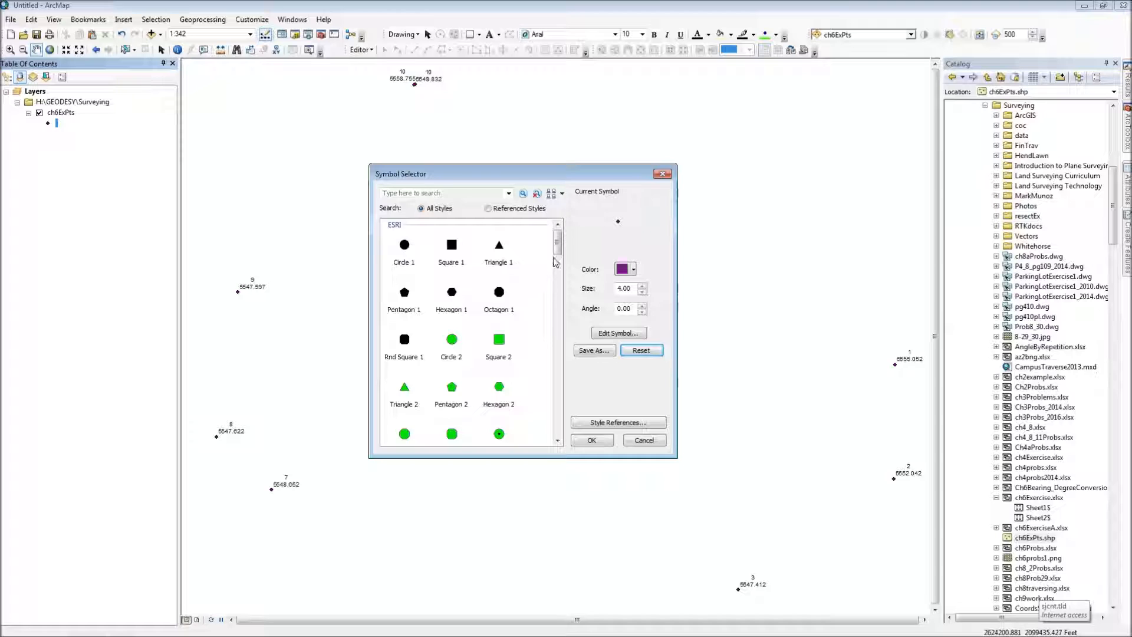
pyautogui.scroll(-6, 512, 361)
pyautogui.click(500, 356)
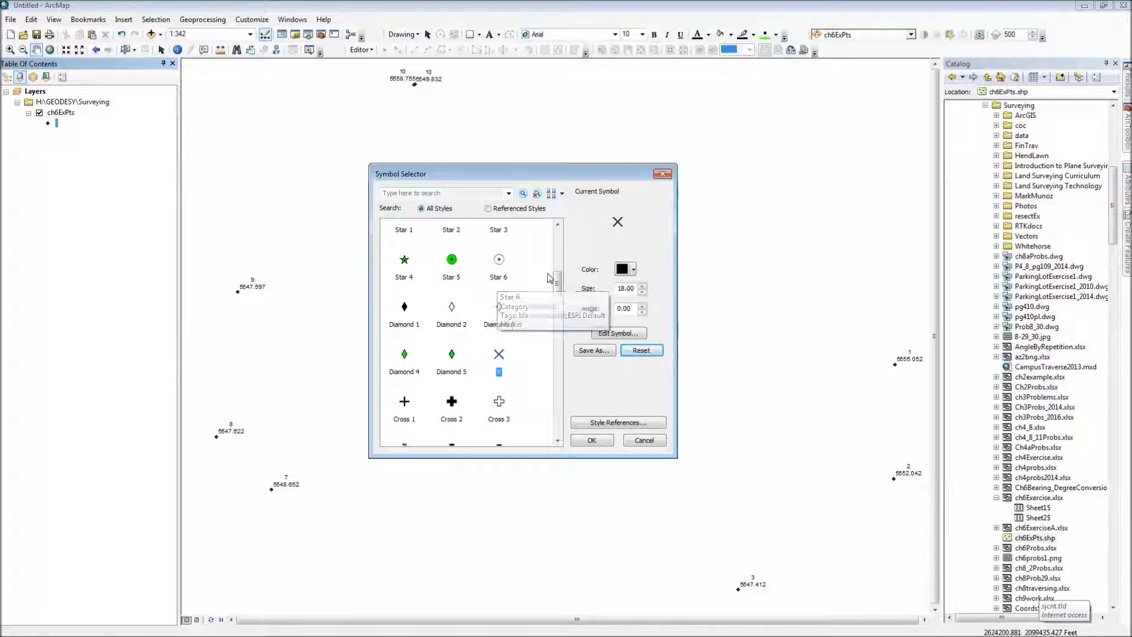
pyautogui.moveTo(559, 290); pyautogui.dragTo(559, 253)
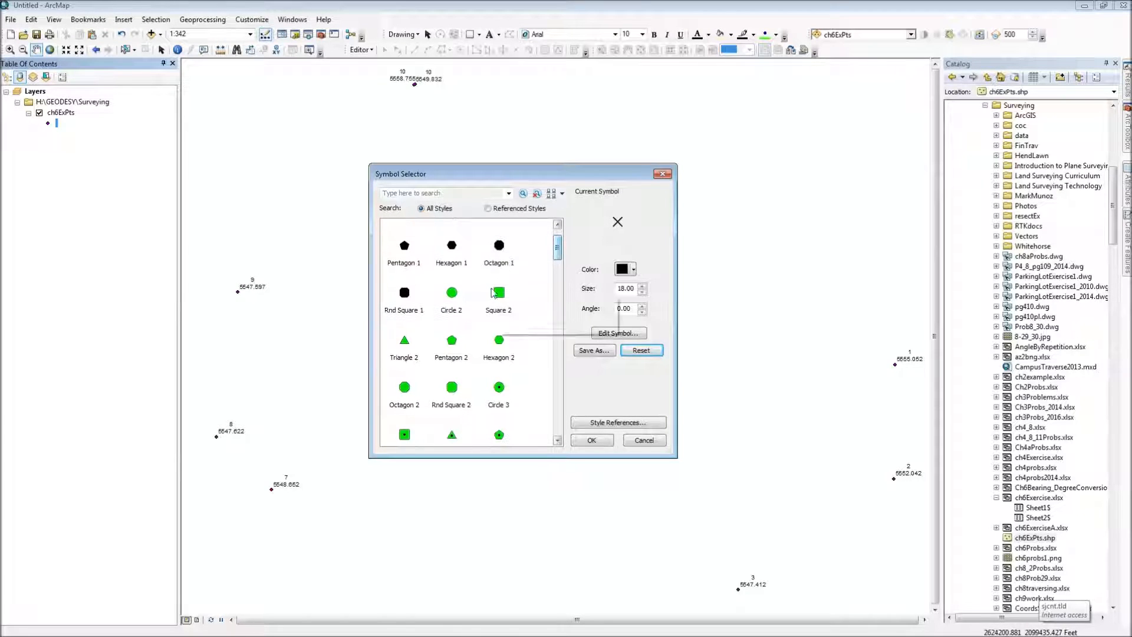
pyautogui.click(452, 295)
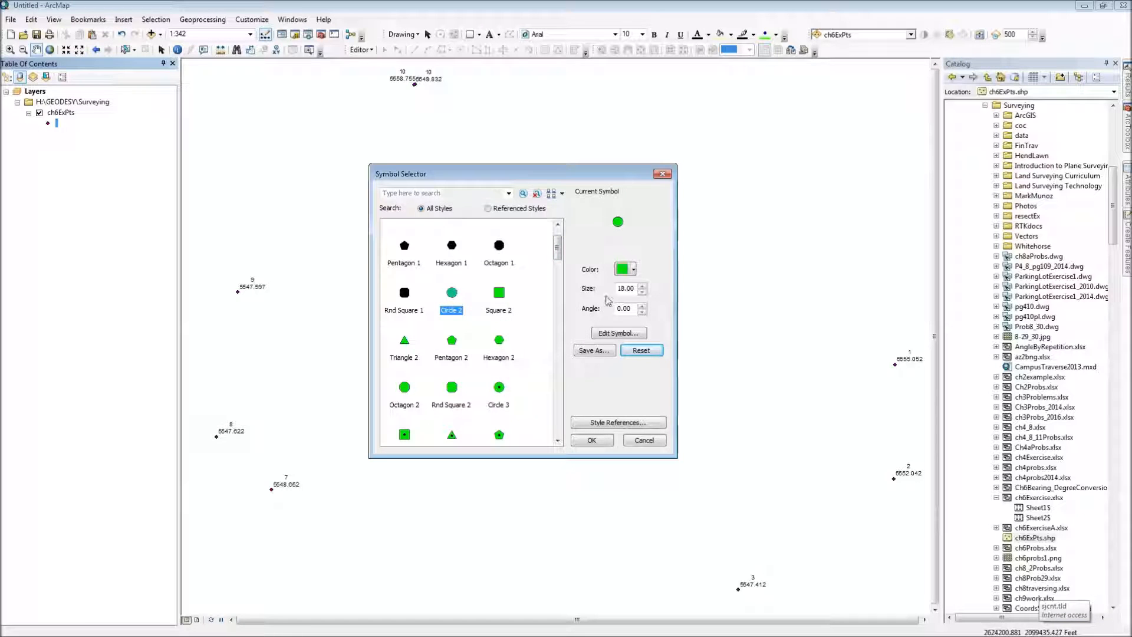
pyautogui.moveTo(634, 289); pyautogui.dragTo(614, 291)
pyautogui.write('9')
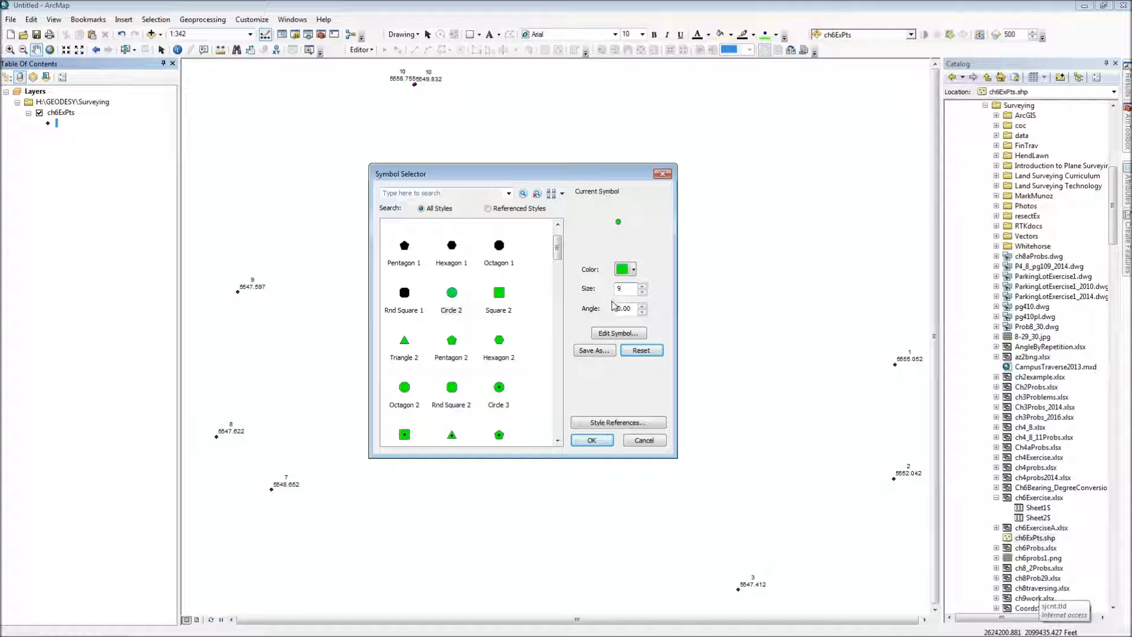
pyautogui.click(633, 269)
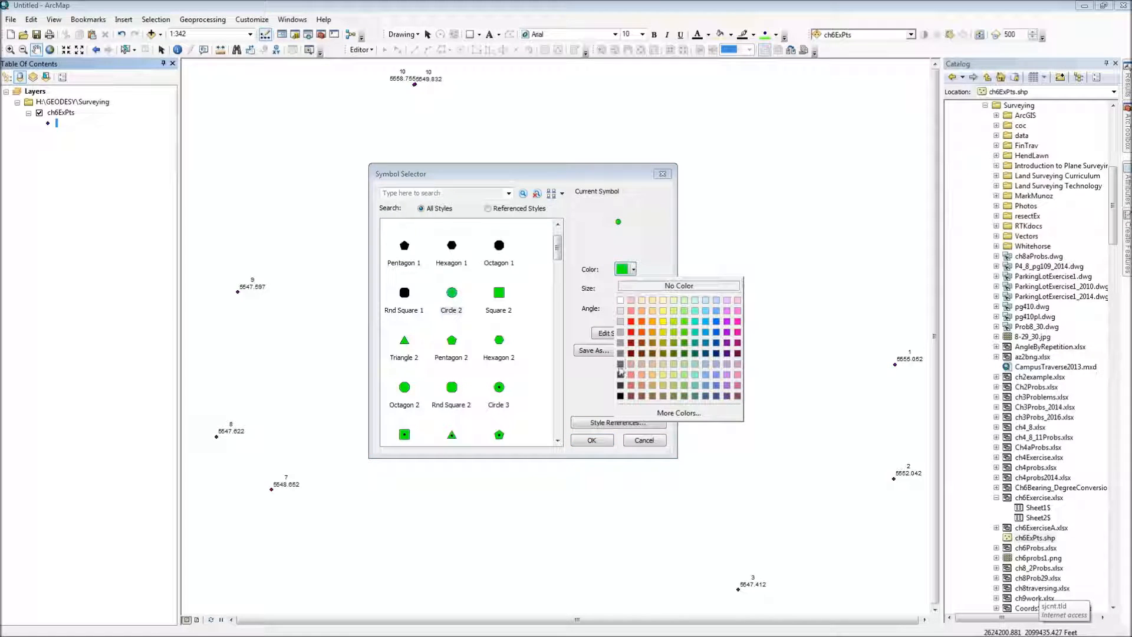
pyautogui.click(620, 396)
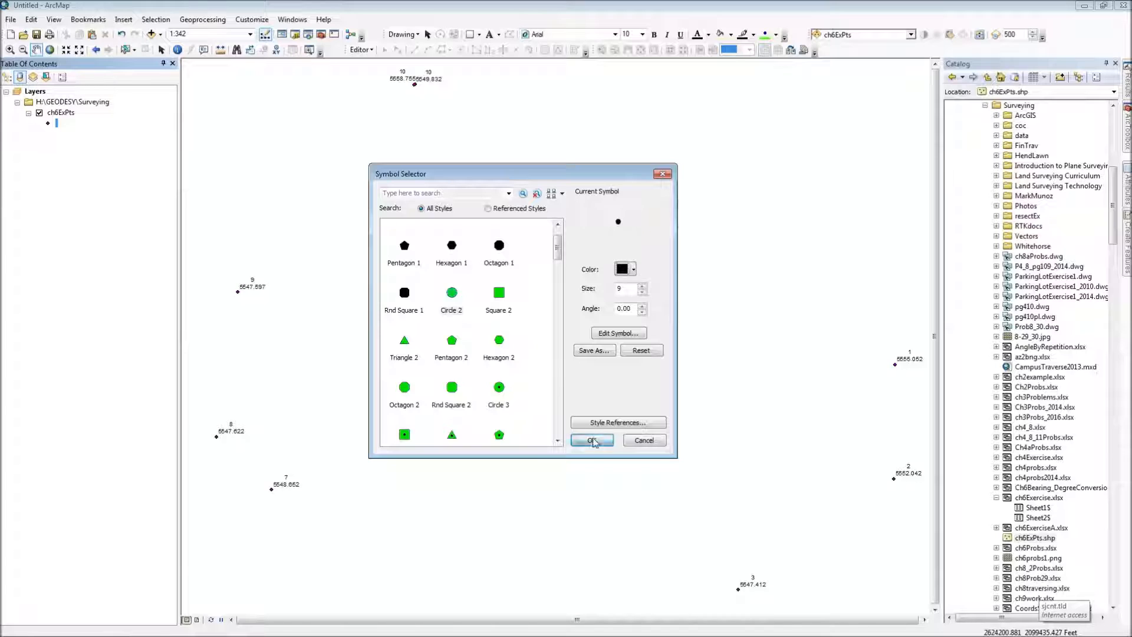
pyautogui.click(592, 441)
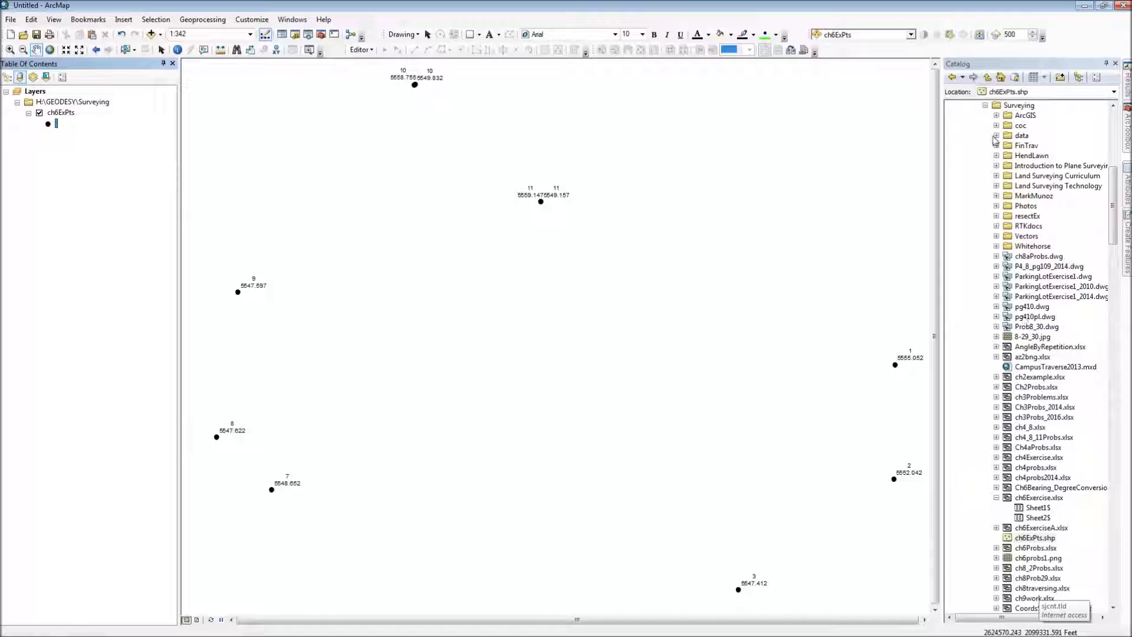
# Step: Begin a new shapefile in the Surveying folder, named traverse, with Polyline as the feature type
pyautogui.rightClick(1016, 107)
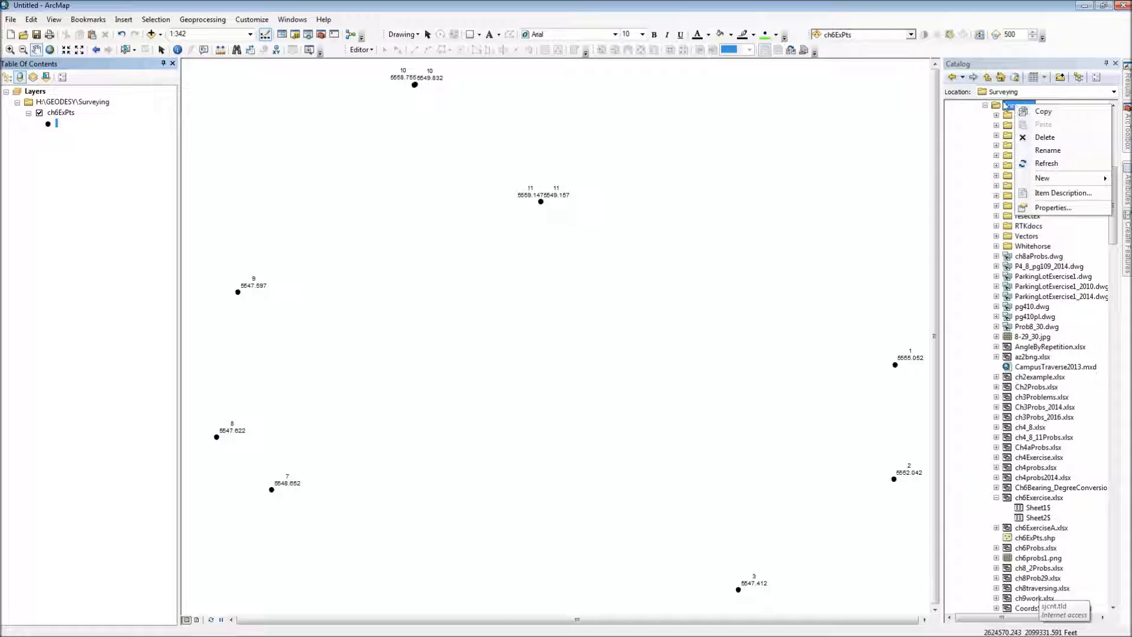
pyautogui.moveTo(1046, 178)
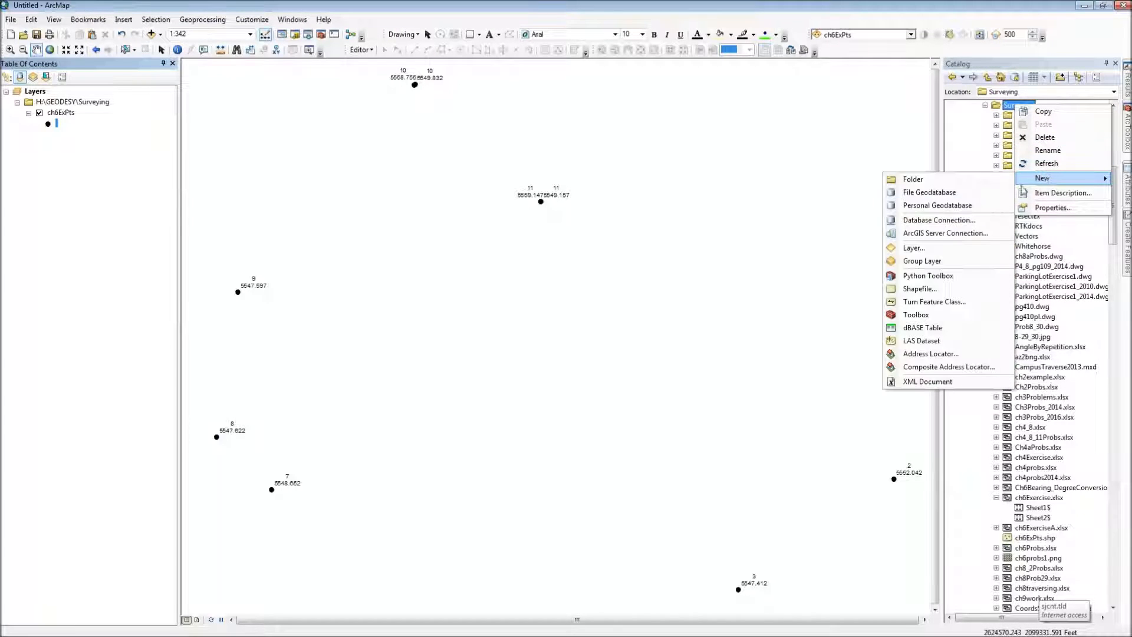
pyautogui.click(918, 289)
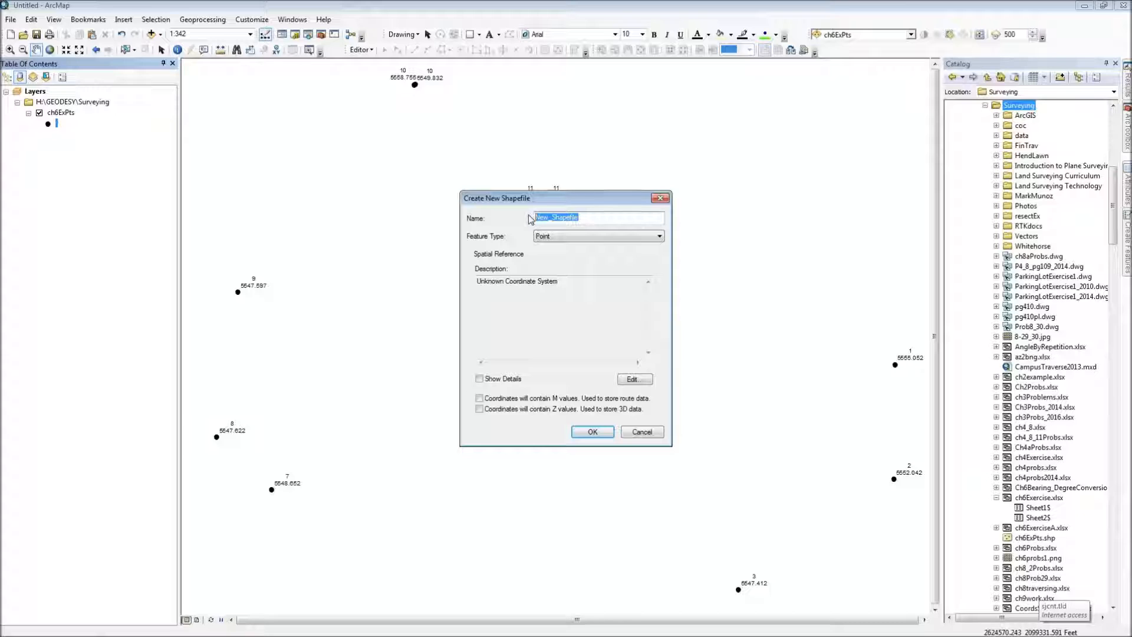
pyautogui.write('frav')
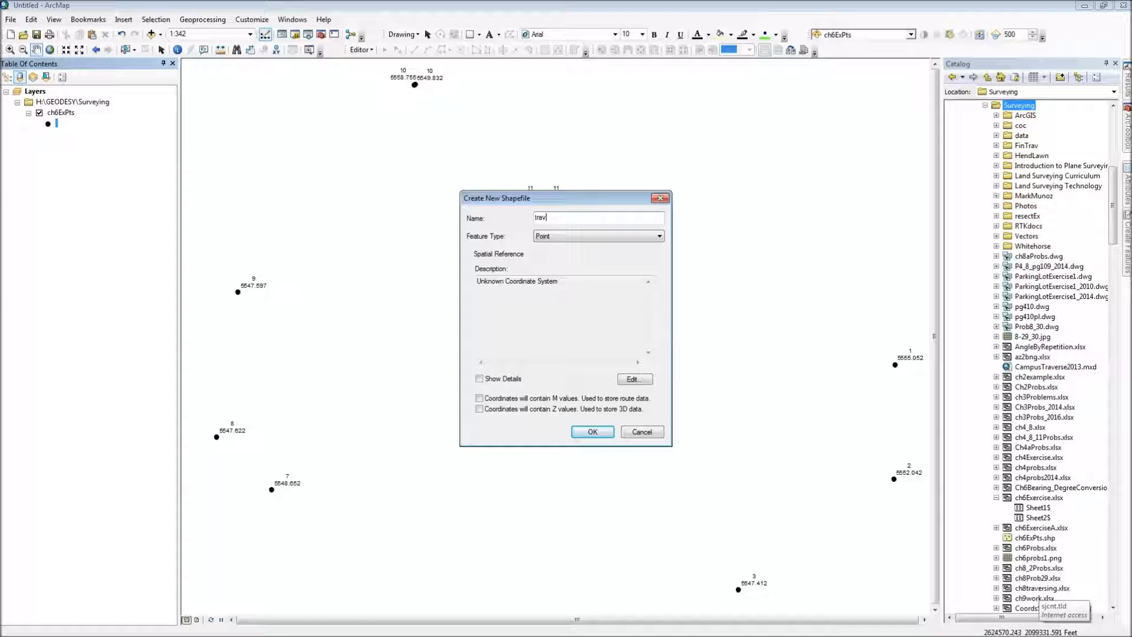
pyautogui.press('Tab')
pyautogui.press('Down')
pyautogui.press('Tab')
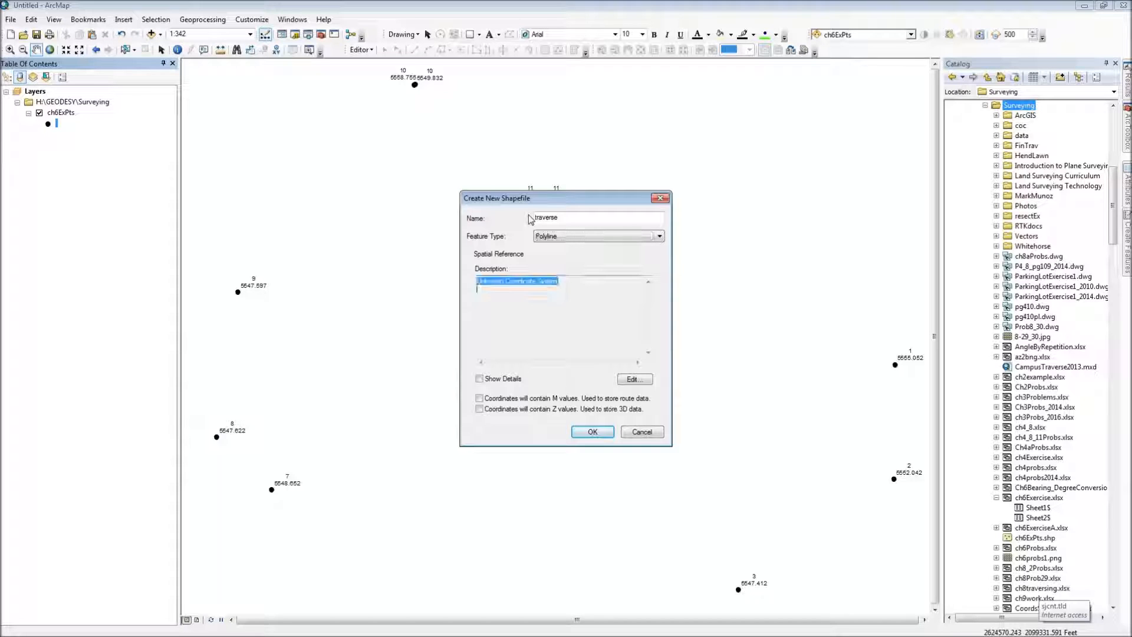
# Step: Assign the NAD 1983 StatePlane New Mexico West FIPS 3003 coordinate system to the traverse shapefile and create it
pyautogui.click(635, 380)
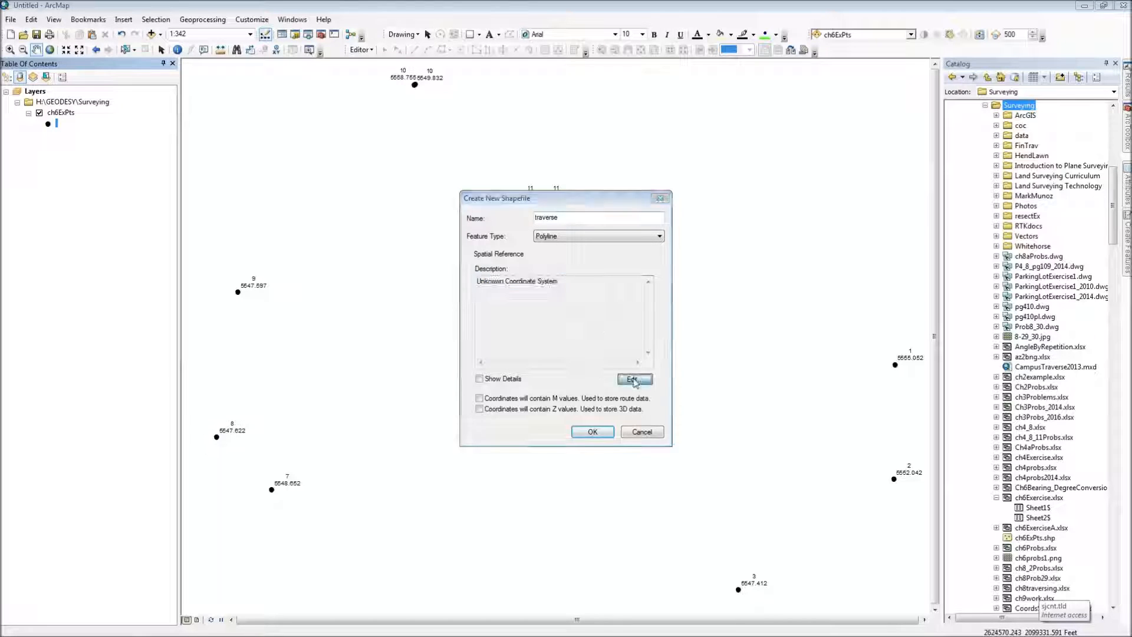
pyautogui.click(525, 205)
pyautogui.write('2259')
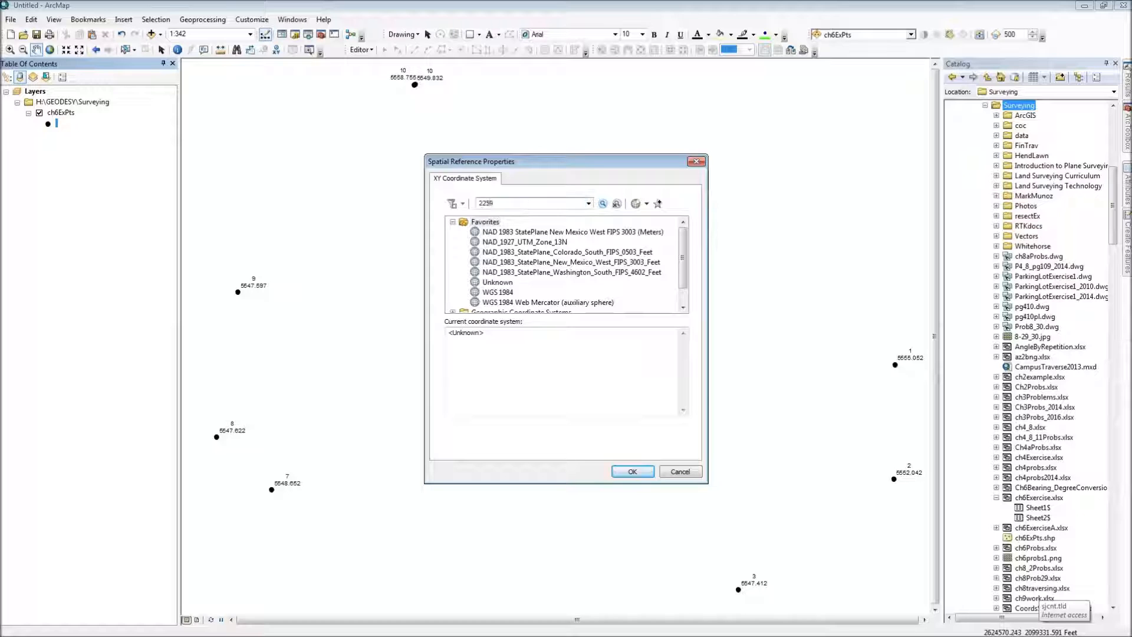
pyautogui.press('Return')
pyautogui.click(632, 471)
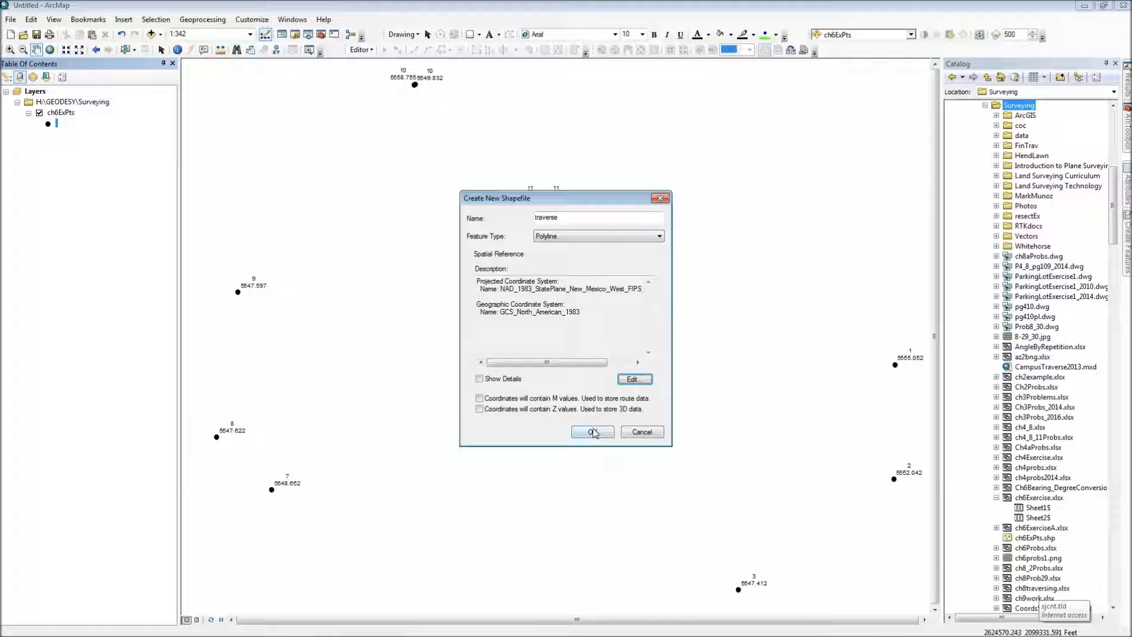
pyautogui.click(593, 433)
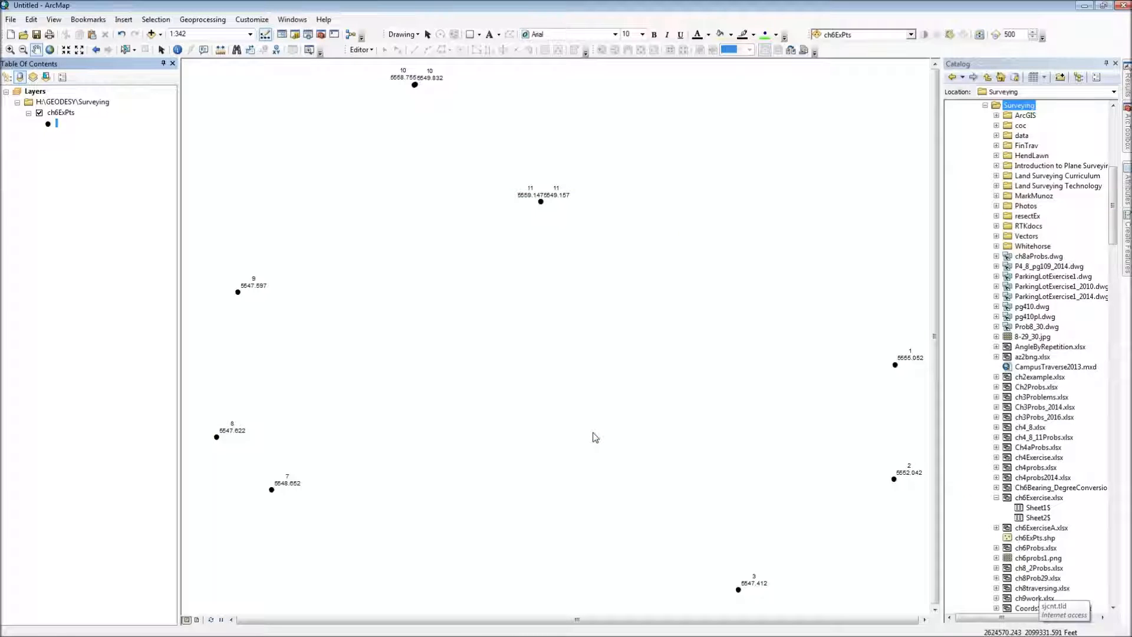
# Step: Start an edit session on the traverse layer and float the Editor toolbar over the map
pyautogui.click(73, 137)
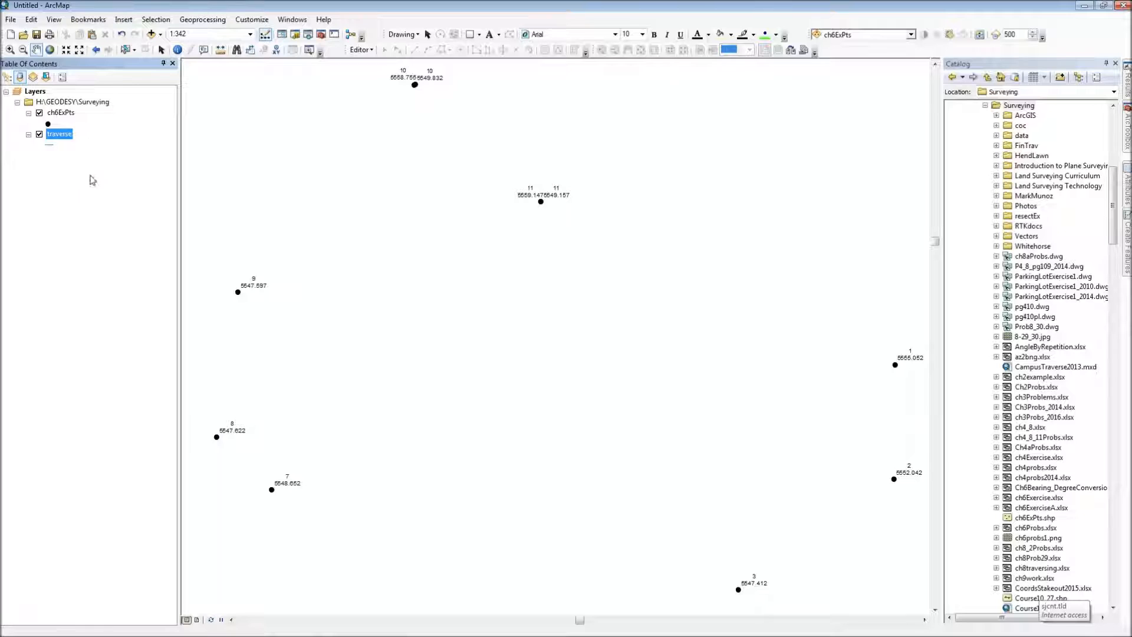
pyautogui.rightClick(57, 136)
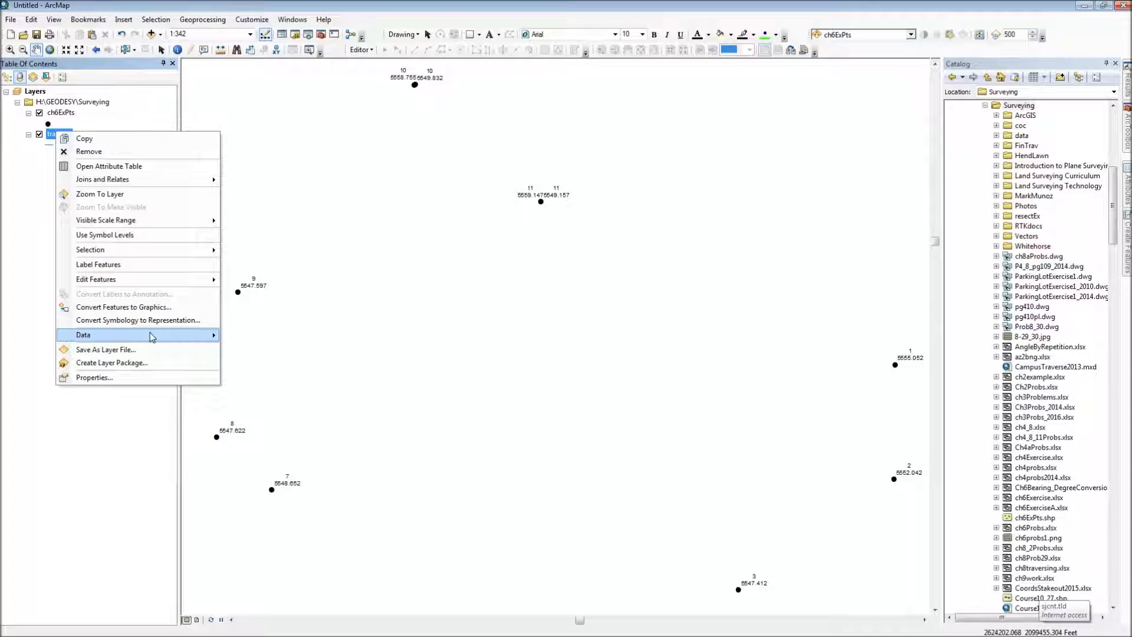
pyautogui.moveTo(142, 287)
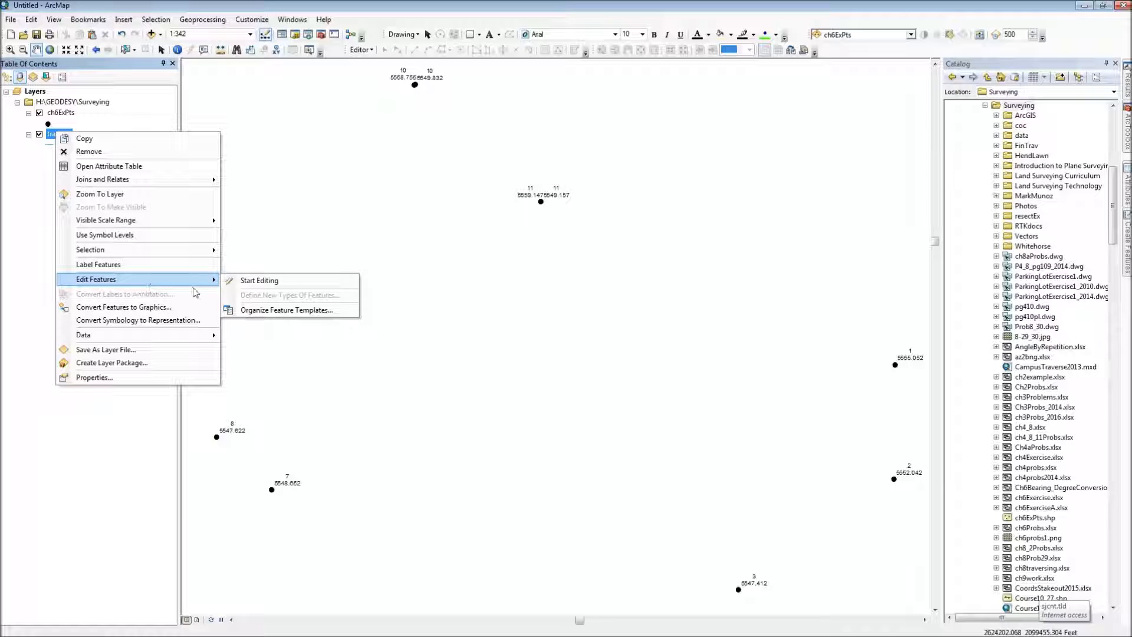
pyautogui.click(259, 281)
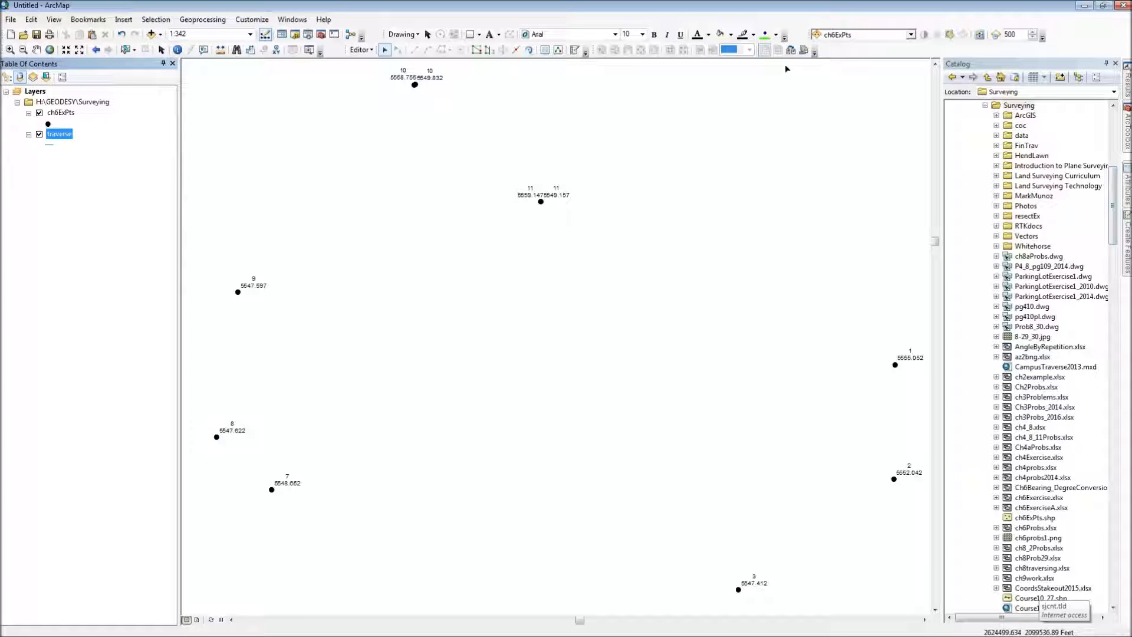
pyautogui.moveTo(345, 50); pyautogui.dragTo(317, 104)
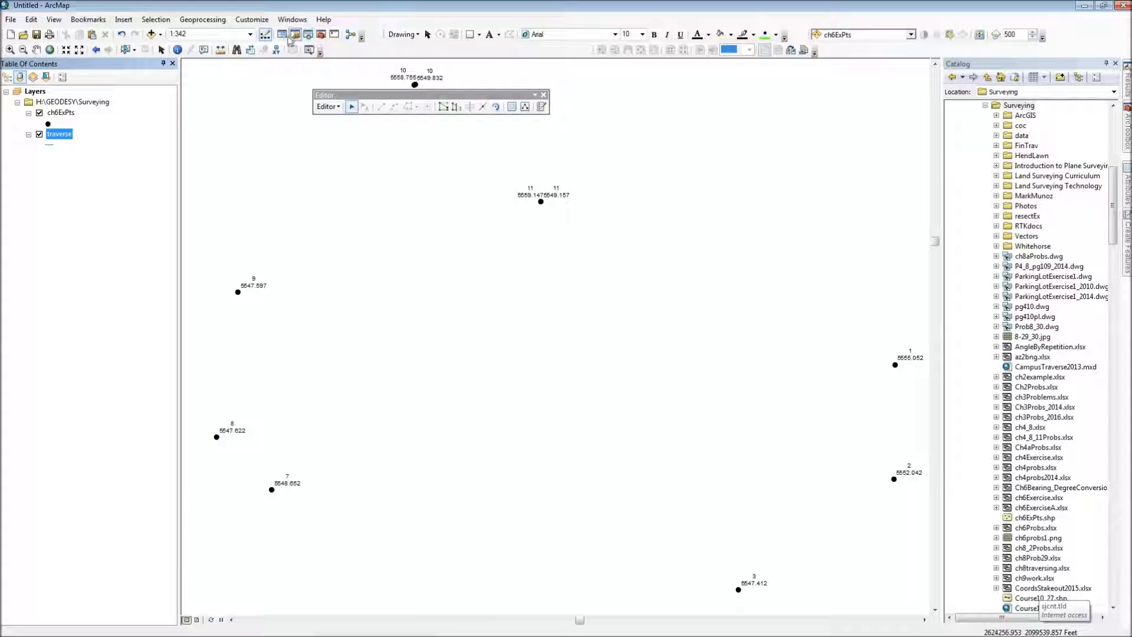
pyautogui.click(265, 36)
pyautogui.click(267, 37)
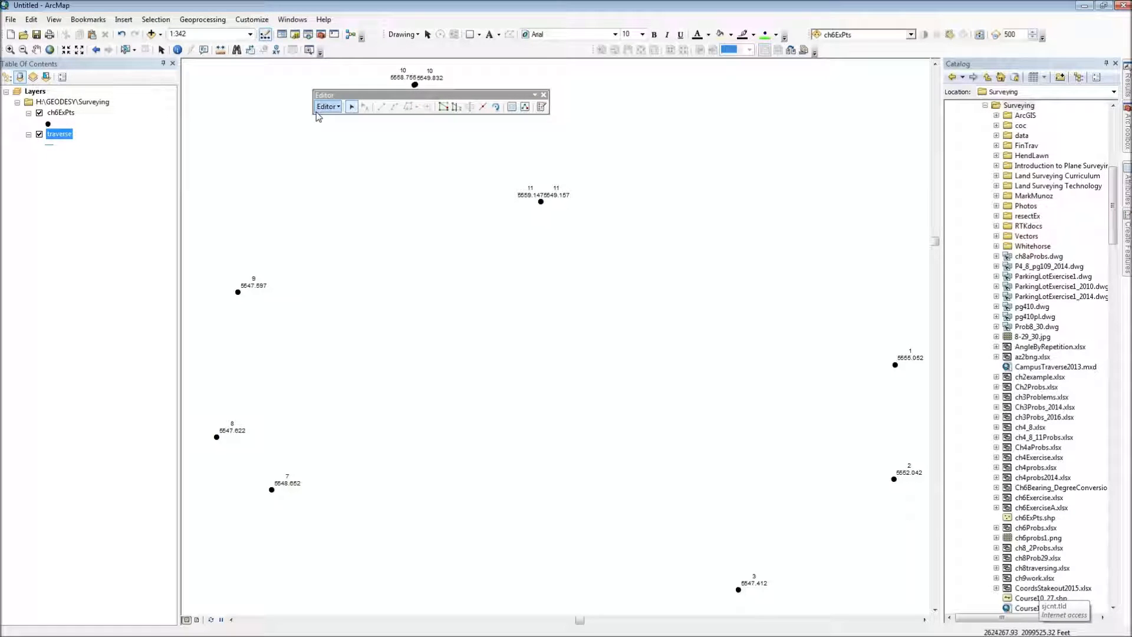
# Step: Choose the traverse feature template with the Line construction tool for drawing new features
pyautogui.click(541, 107)
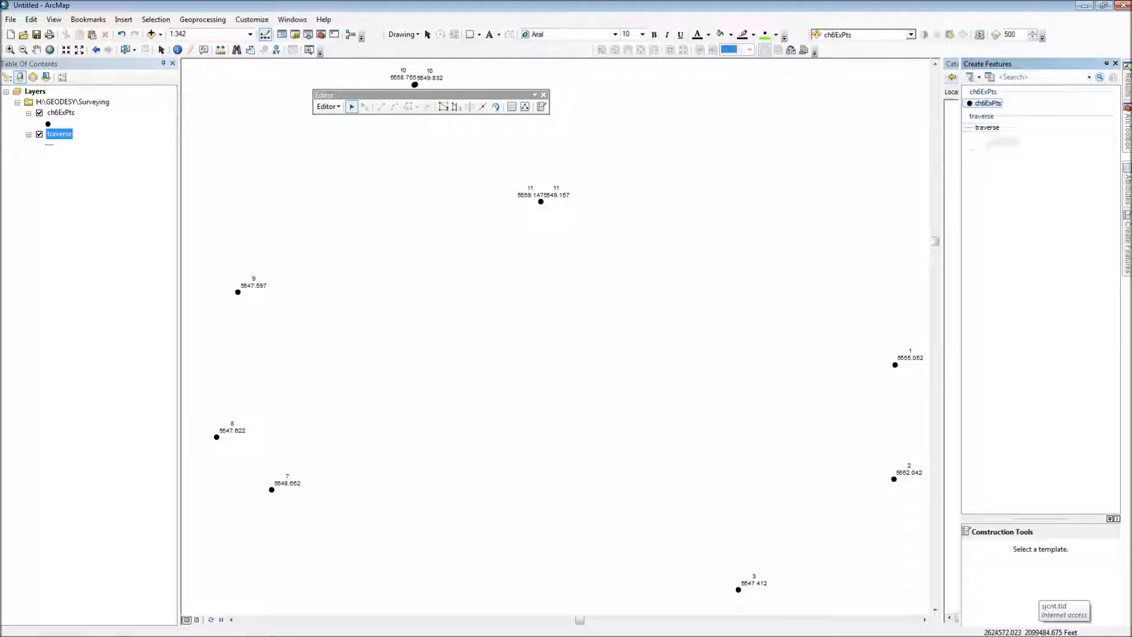
pyautogui.click(988, 129)
pyautogui.moveTo(1040, 518); pyautogui.dragTo(1032, 242)
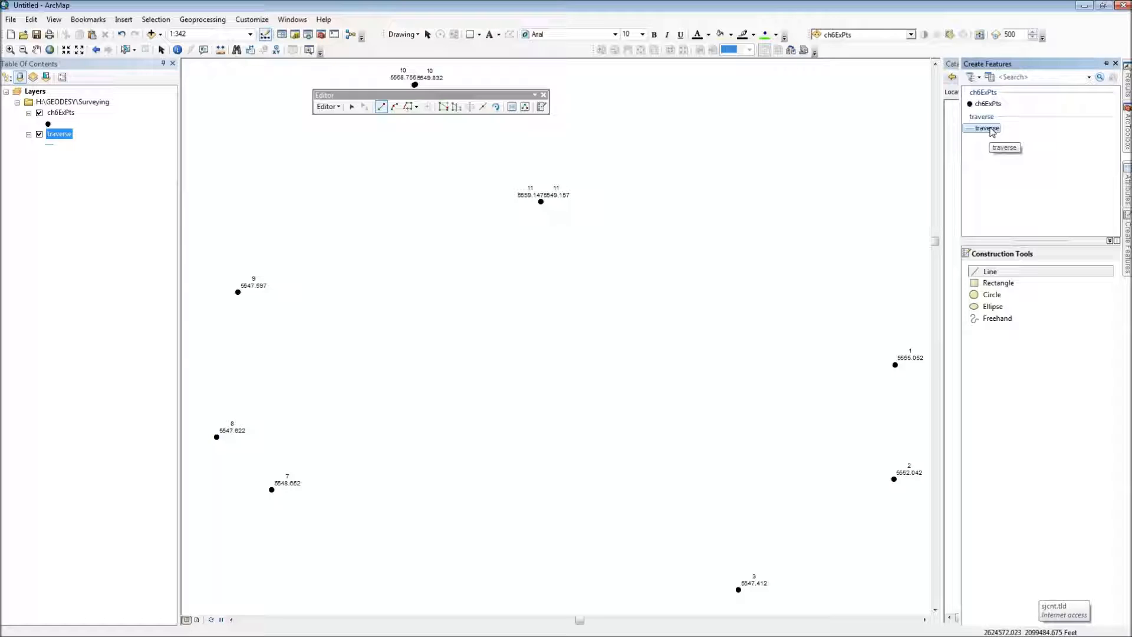
pyautogui.click(994, 273)
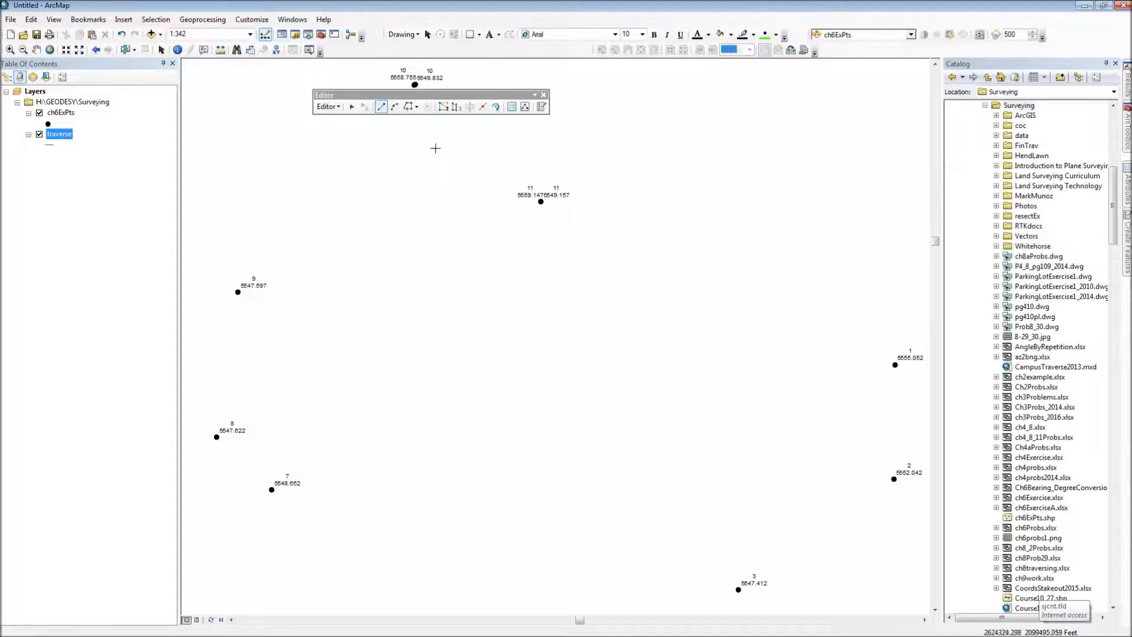
# Step: Draw the first traverse line snapped from point 11 to point 1 and finish the sketch
pyautogui.moveTo(442, 97); pyautogui.dragTo(381, 128)
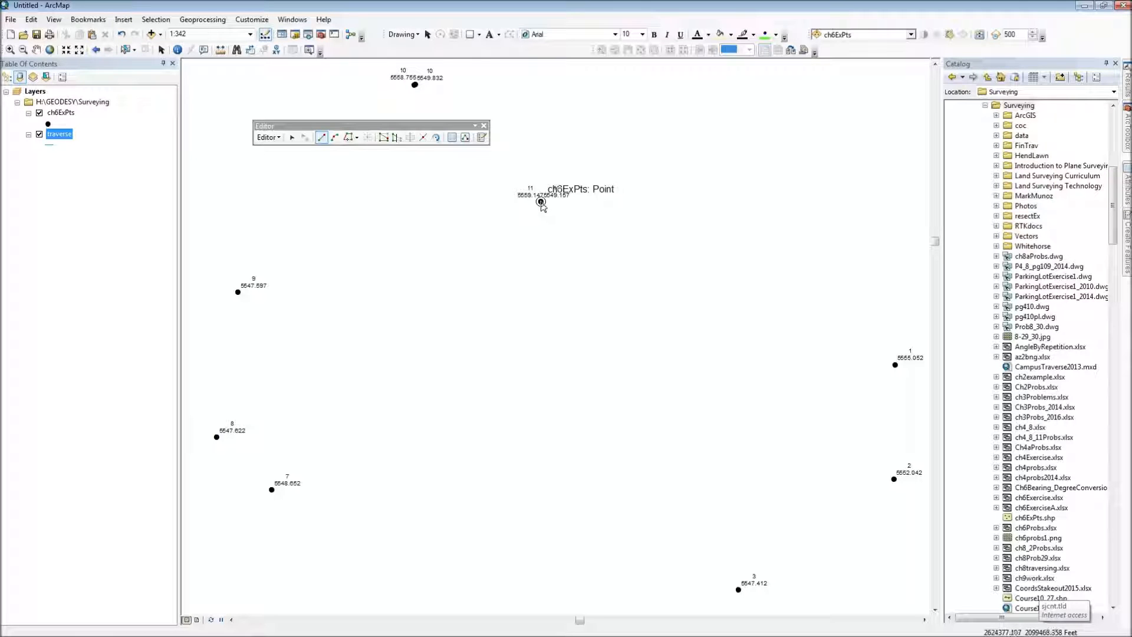
pyautogui.scroll(5, 542, 205)
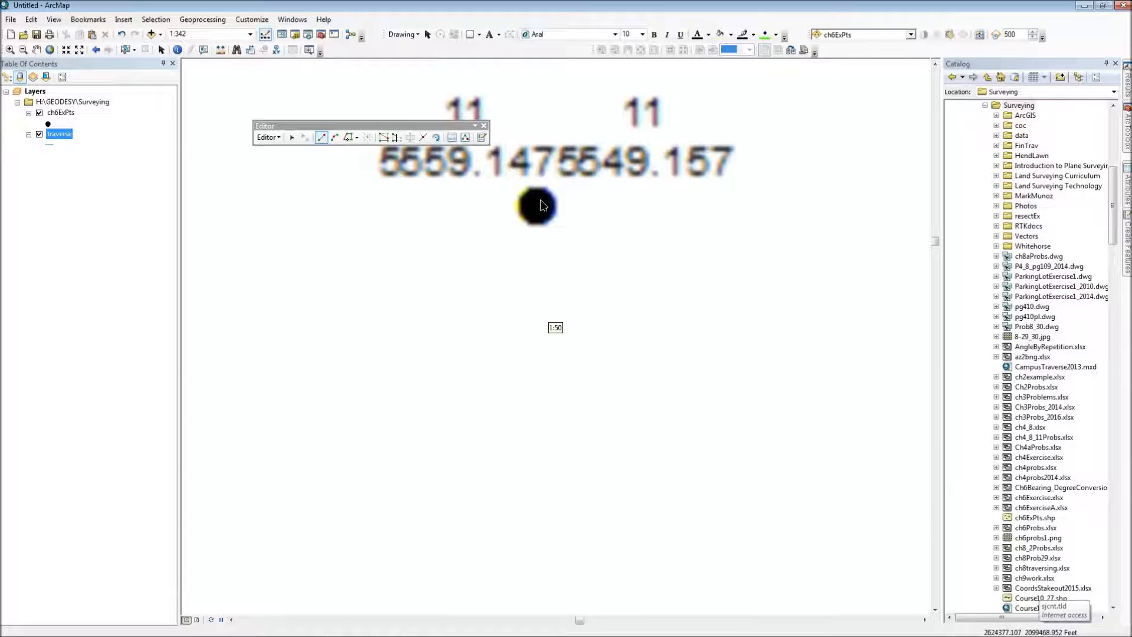
pyautogui.scroll(5, 540, 206)
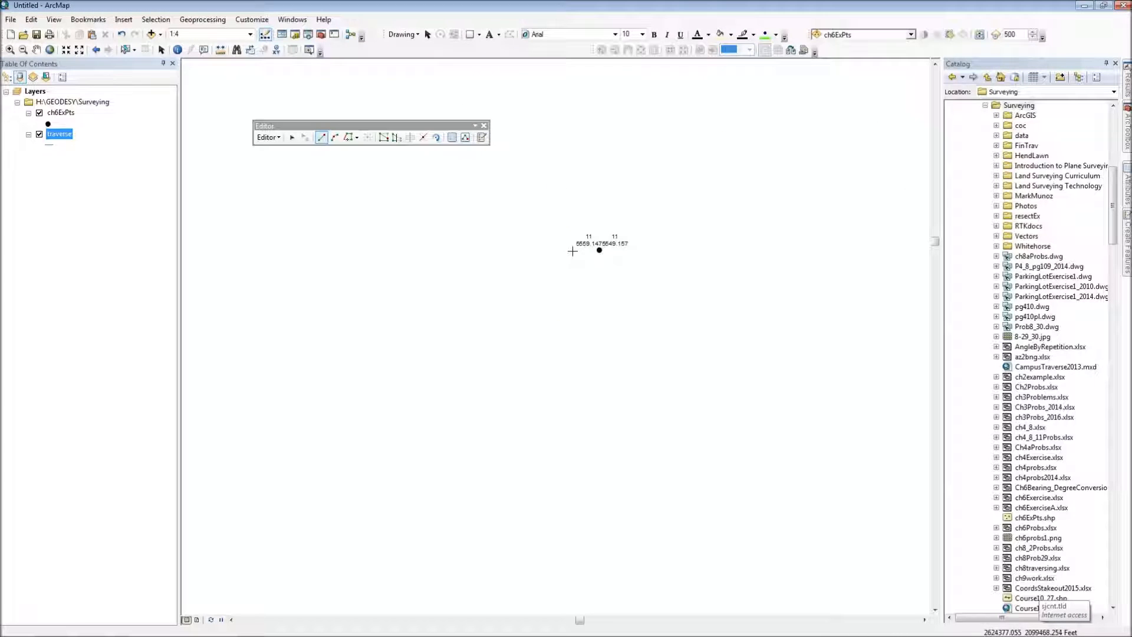
pyautogui.scroll(-2, 601, 253)
pyautogui.scroll(-2, 602, 256)
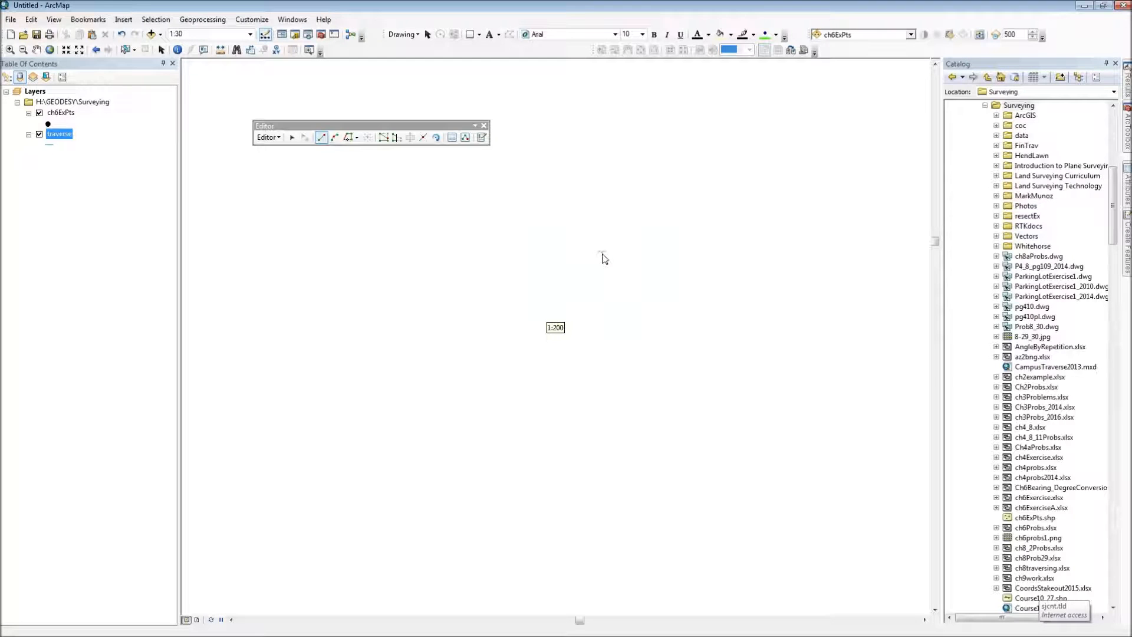
pyautogui.click(601, 252)
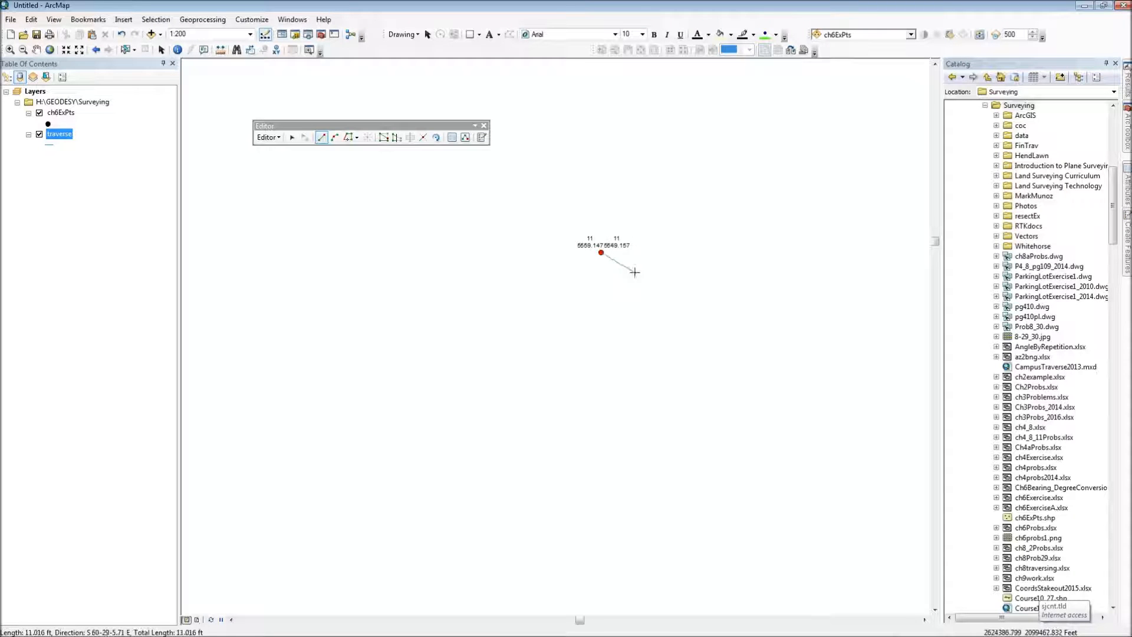
pyautogui.scroll(-2, 703, 326)
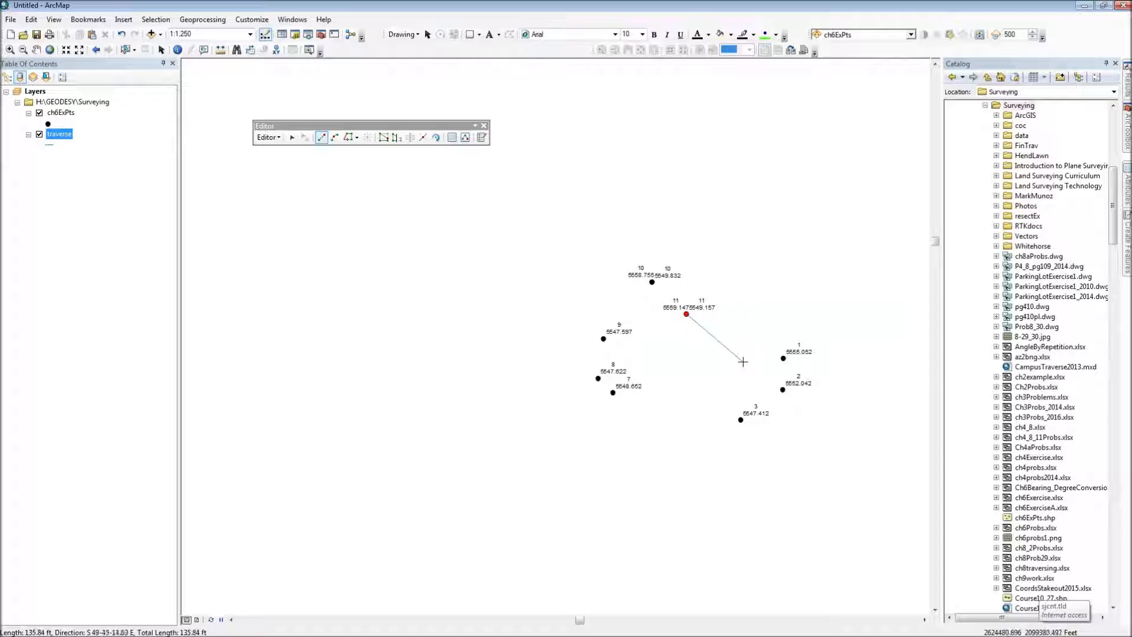
pyautogui.moveTo(710, 339); pyautogui.dragTo(592, 251)
pyautogui.scroll(1, 596, 242)
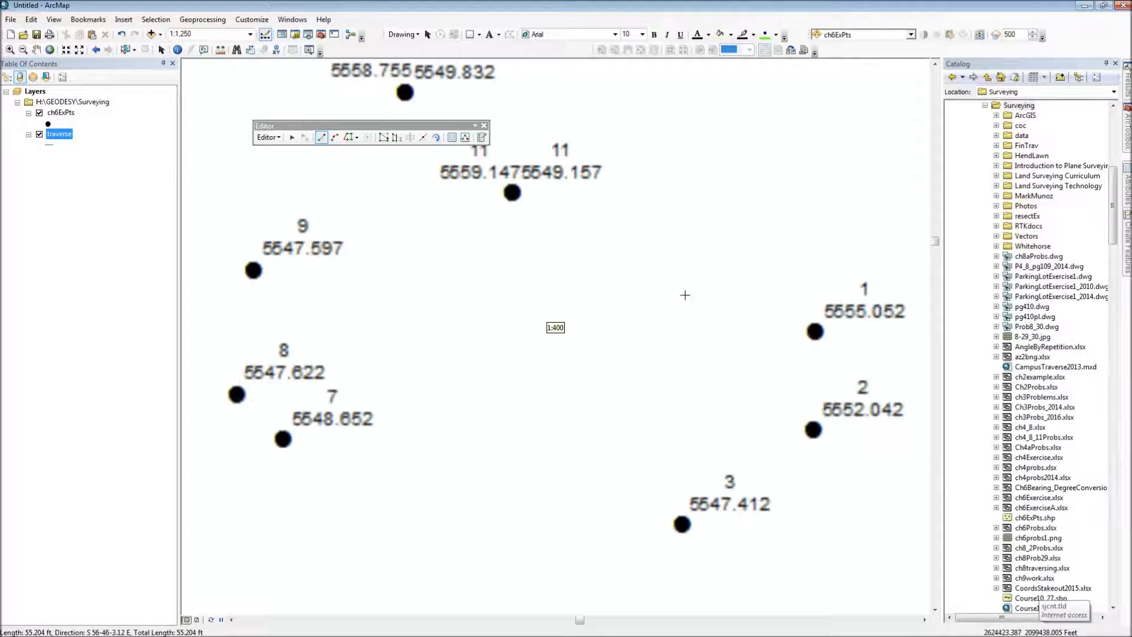
pyautogui.click(818, 331)
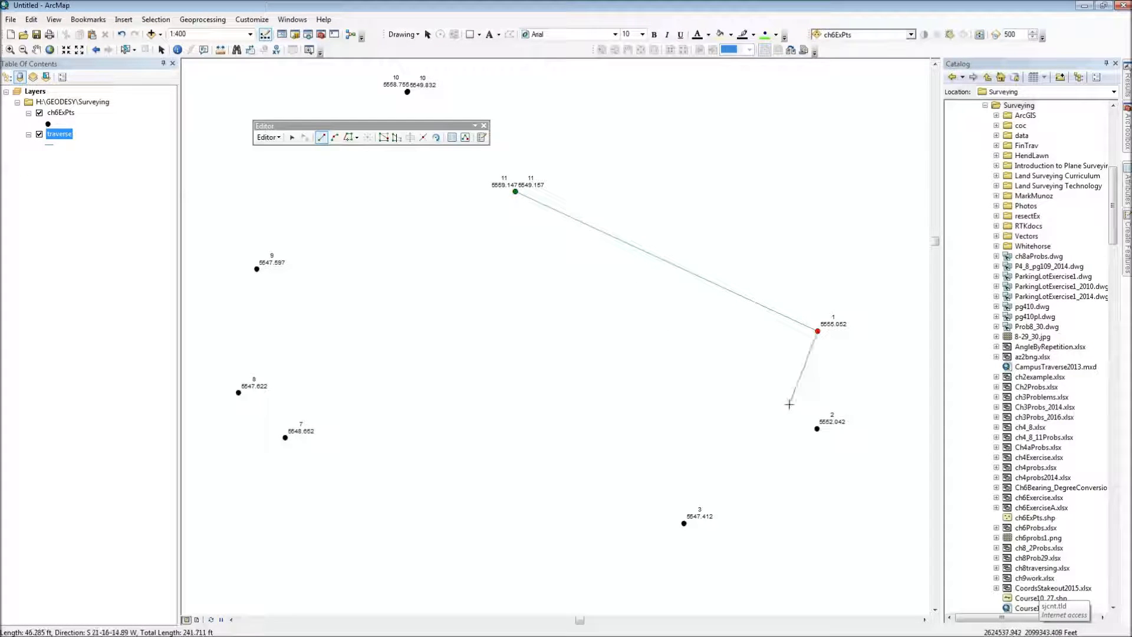
pyautogui.press('F2')
# Step: Draw two separate traverse lines, one from point 1 to point 2 and one from point 2 to point 3
pyautogui.click(817, 332)
pyautogui.click(816, 429)
pyautogui.press('F2')
pyautogui.click(817, 429)
pyautogui.click(684, 523)
pyautogui.rightClick(678, 451)
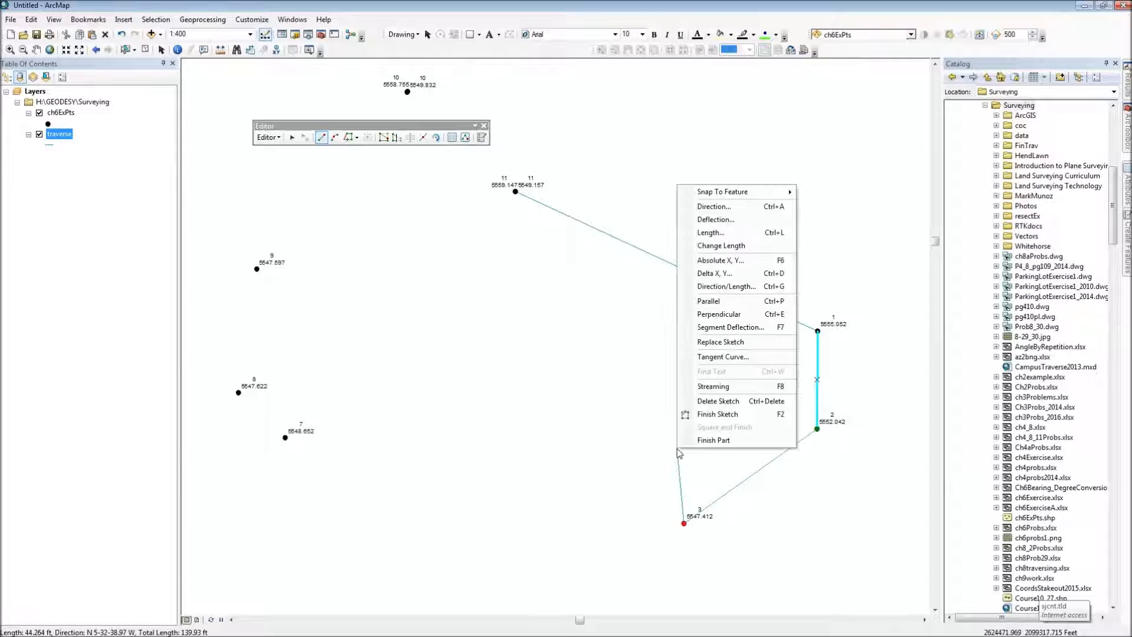
pyautogui.click(717, 416)
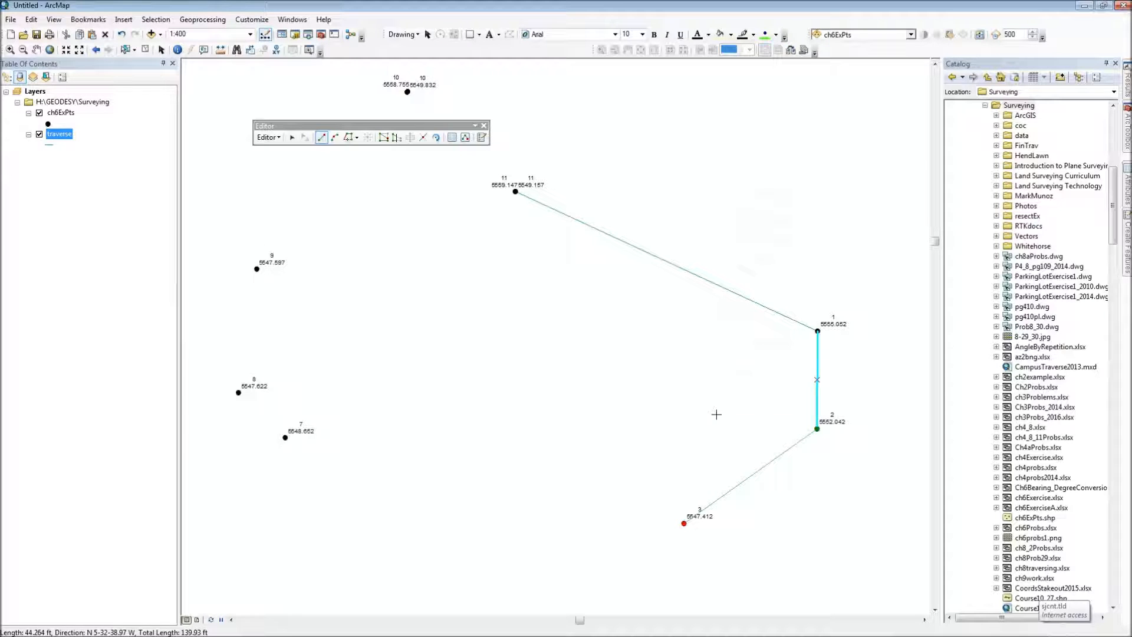
# Step: Draw a traverse line from point 3 to point 7 and finish the sketch
pyautogui.click(684, 524)
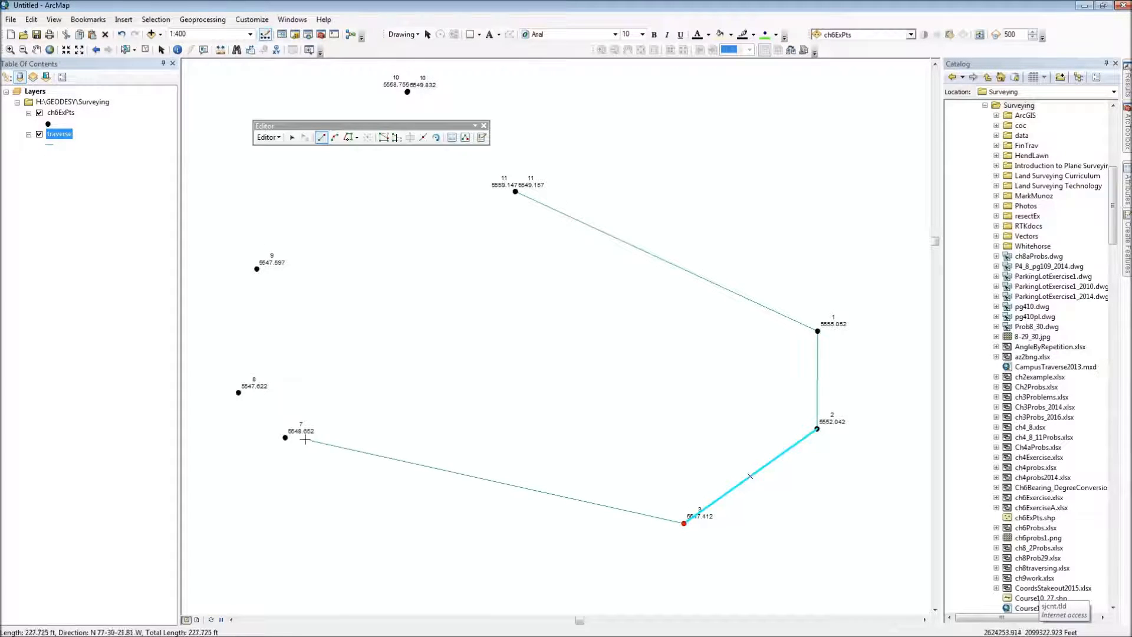
pyautogui.click(286, 437)
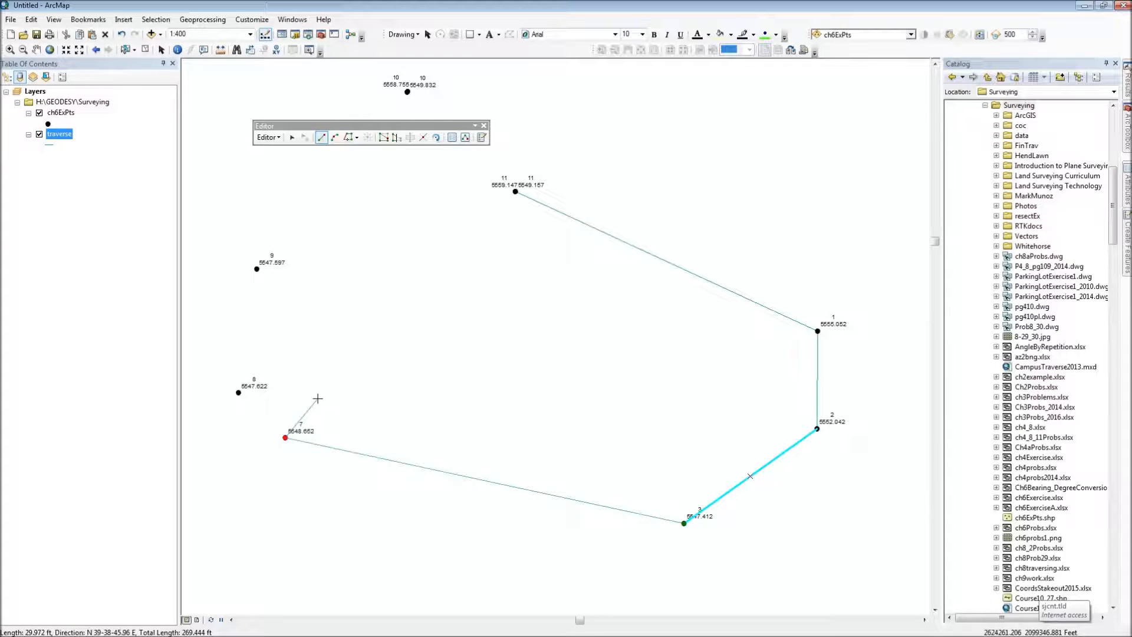
pyautogui.rightClick(317, 398)
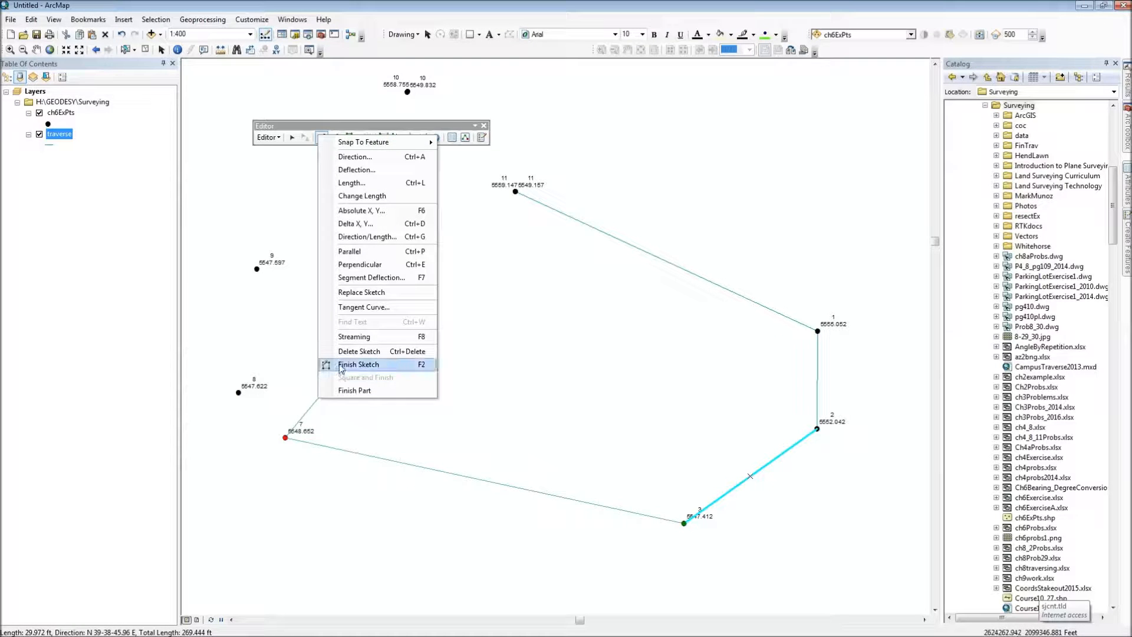
pyautogui.click(341, 367)
# Step: Draw separate traverse lines from point 7 to point 8 and from point 8 to point 9
pyautogui.click(285, 437)
pyautogui.click(238, 393)
pyautogui.click(256, 270)
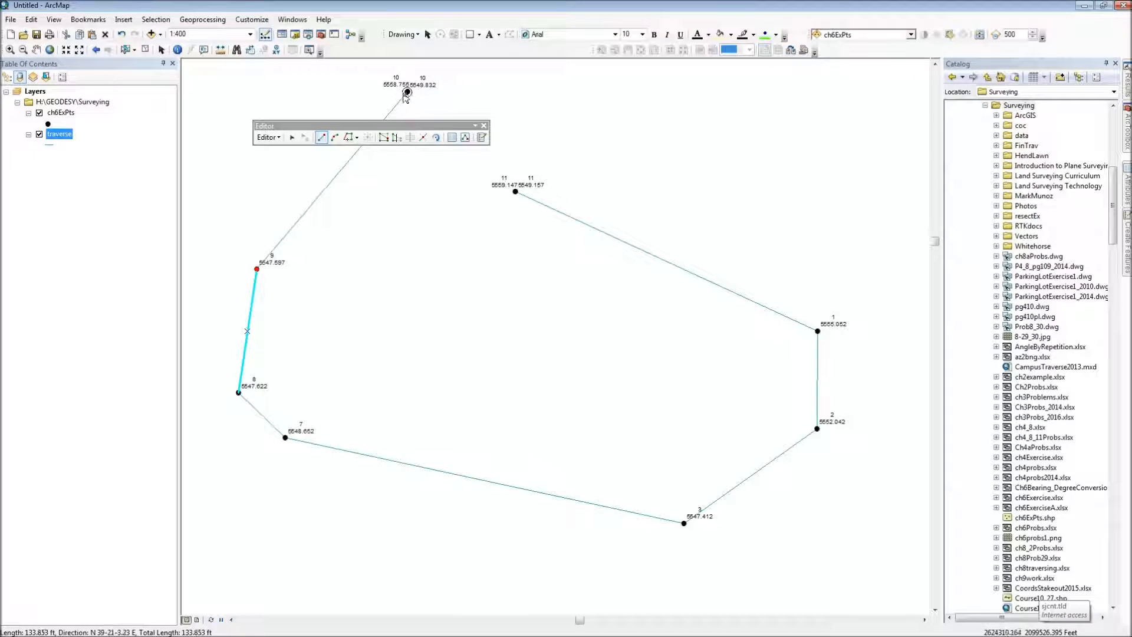
# Step: Draw a traverse line from point 9 to the point 10 labelled 5549.832 and finish the sketch
pyautogui.scroll(3, 407, 93)
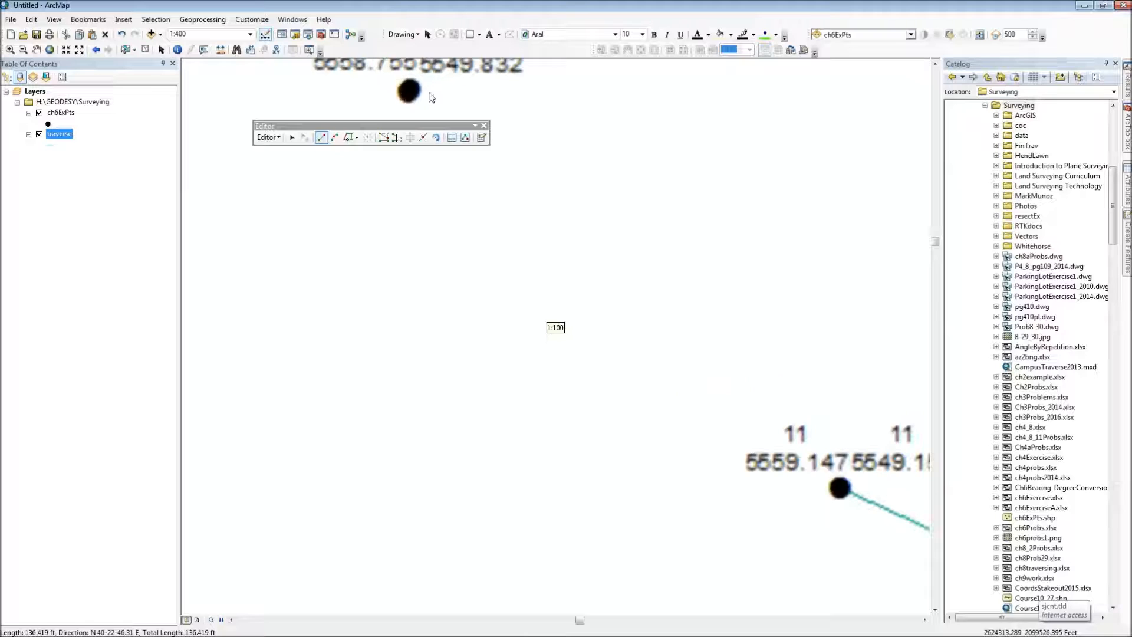
pyautogui.scroll(4, 415, 260)
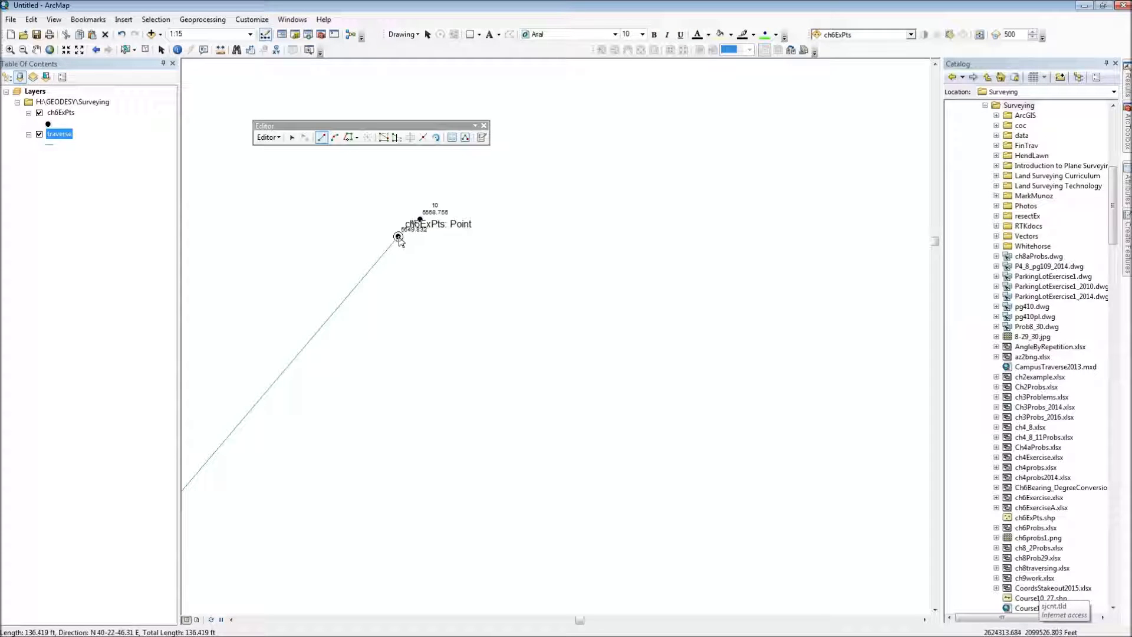
pyautogui.click(398, 237)
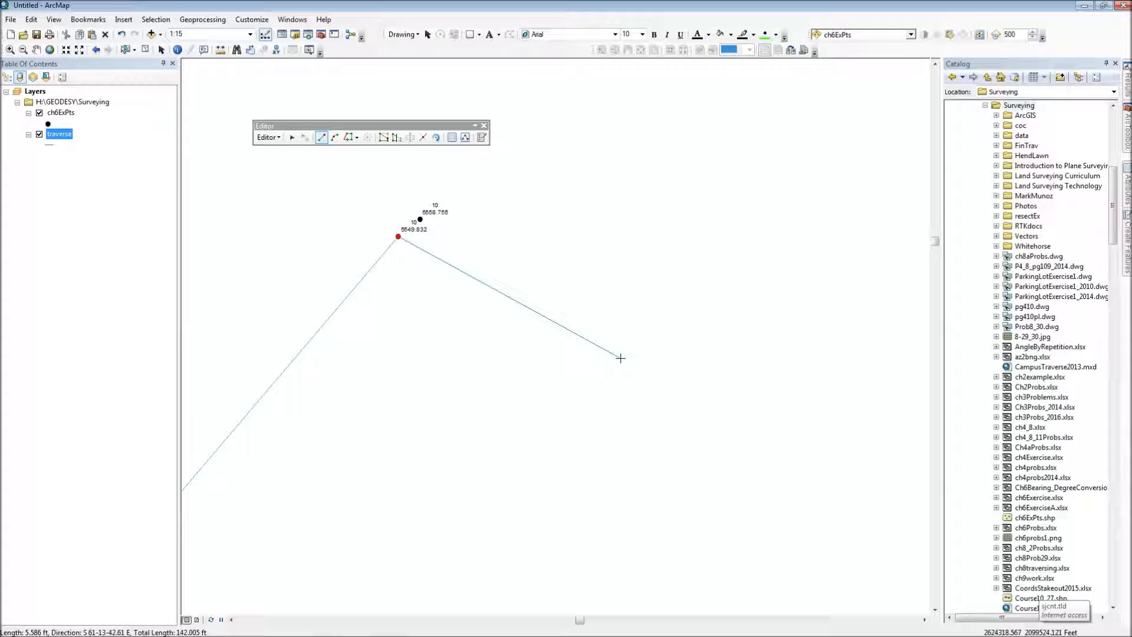
pyautogui.press('F2')
# Step: Close the traverse by drawing a finished line from point 10 to point 11
pyautogui.scroll(-4, 630, 369)
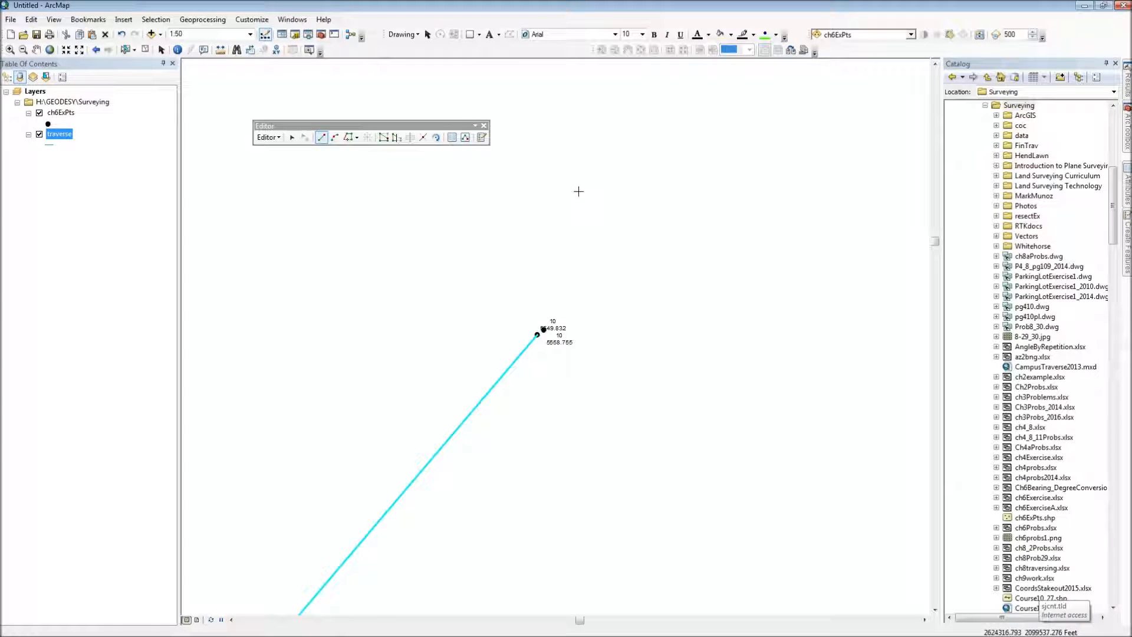
pyautogui.scroll(-4, 588, 242)
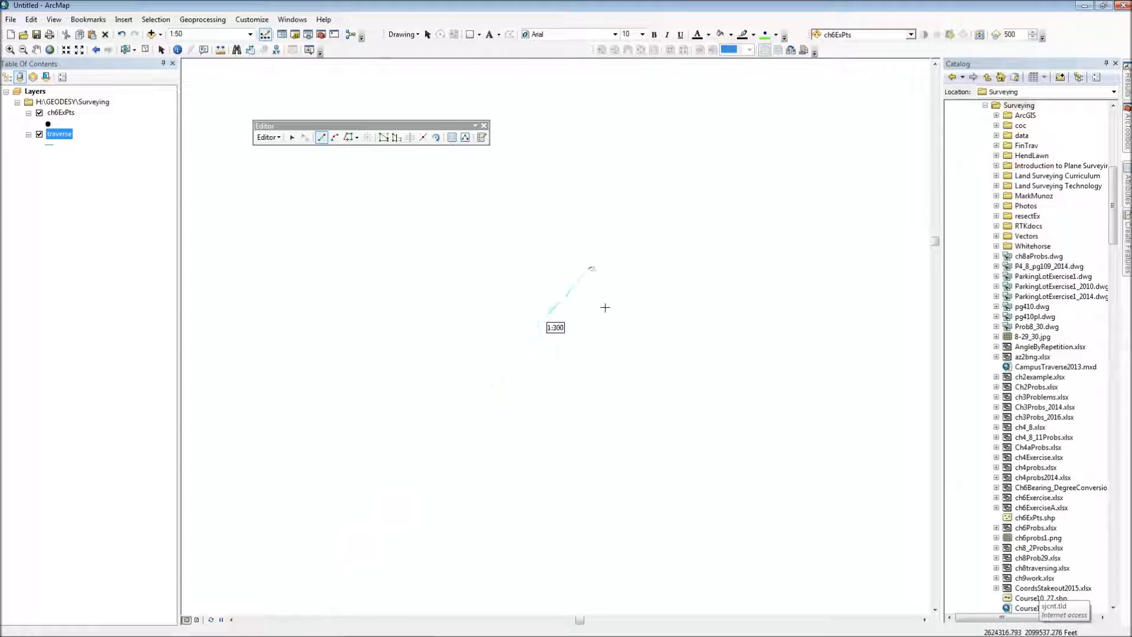
pyautogui.click(587, 270)
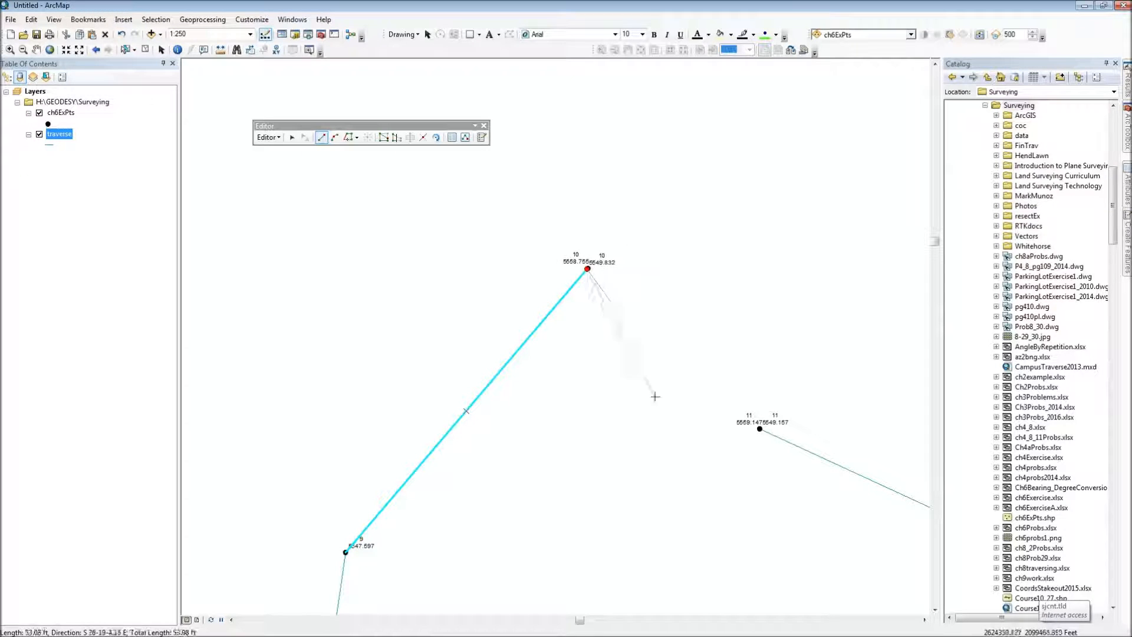
pyautogui.doubleClick(760, 429)
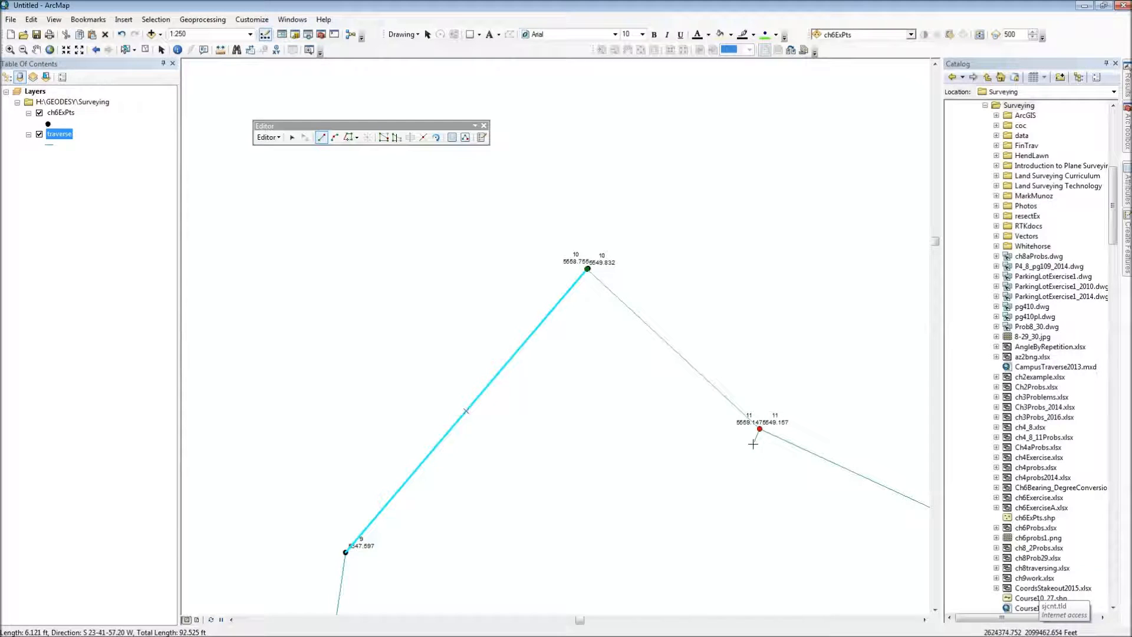
pyautogui.scroll(5, 692, 454)
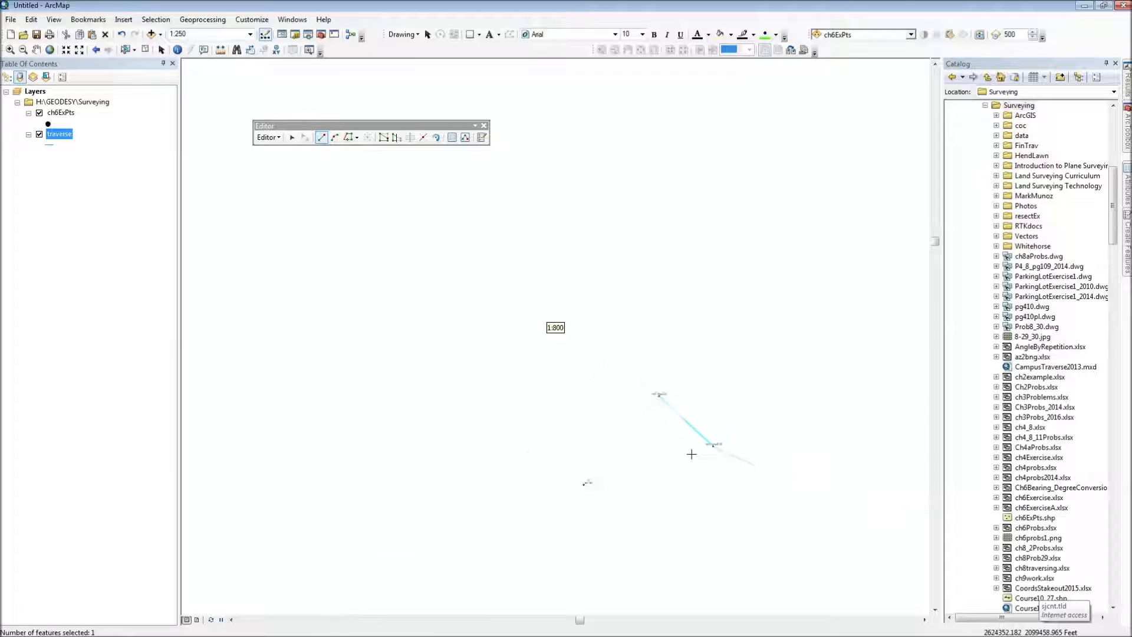
pyautogui.moveTo(740, 525); pyautogui.dragTo(599, 383)
pyautogui.scroll(-4, 588, 343)
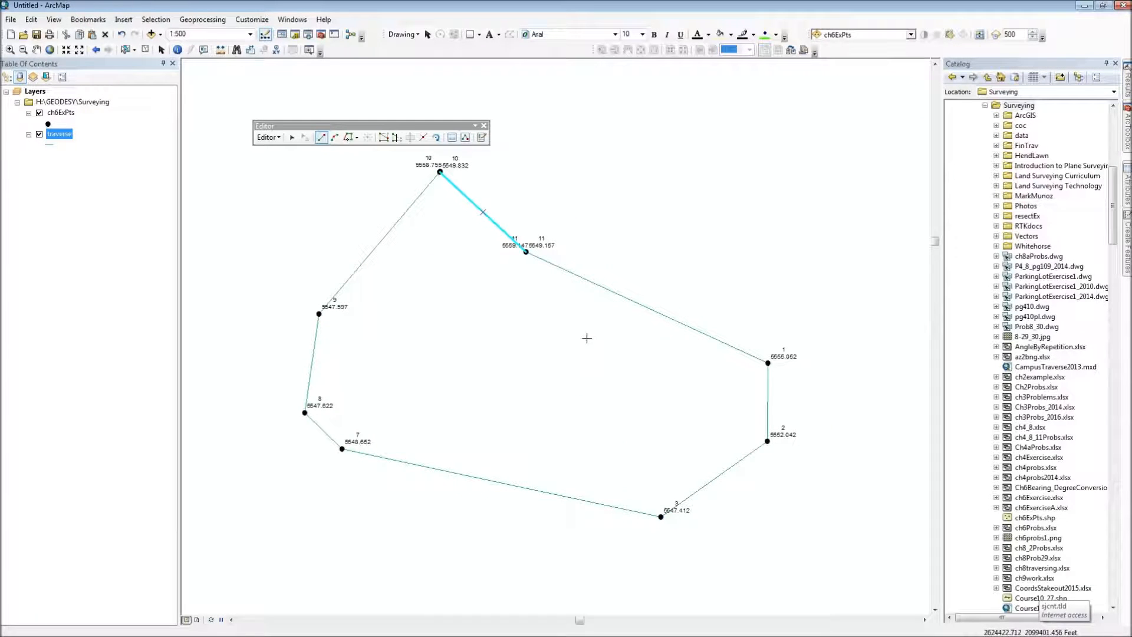
# Step: Stop the edit session on the traverse layer and save the edits
pyautogui.click(269, 137)
pyautogui.click(278, 163)
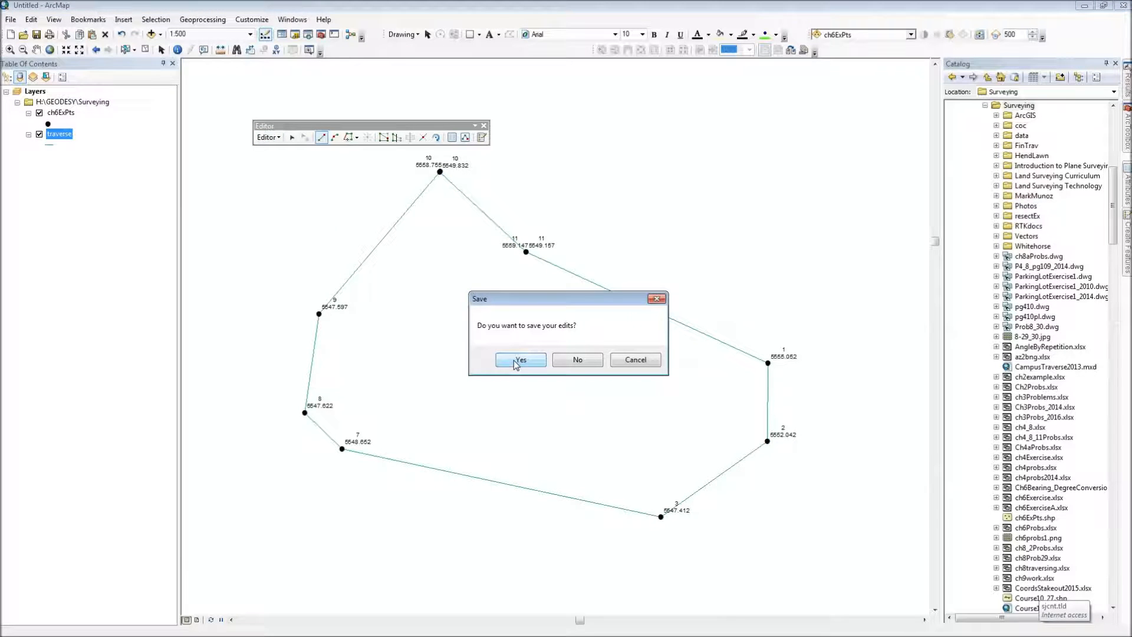
pyautogui.click(515, 363)
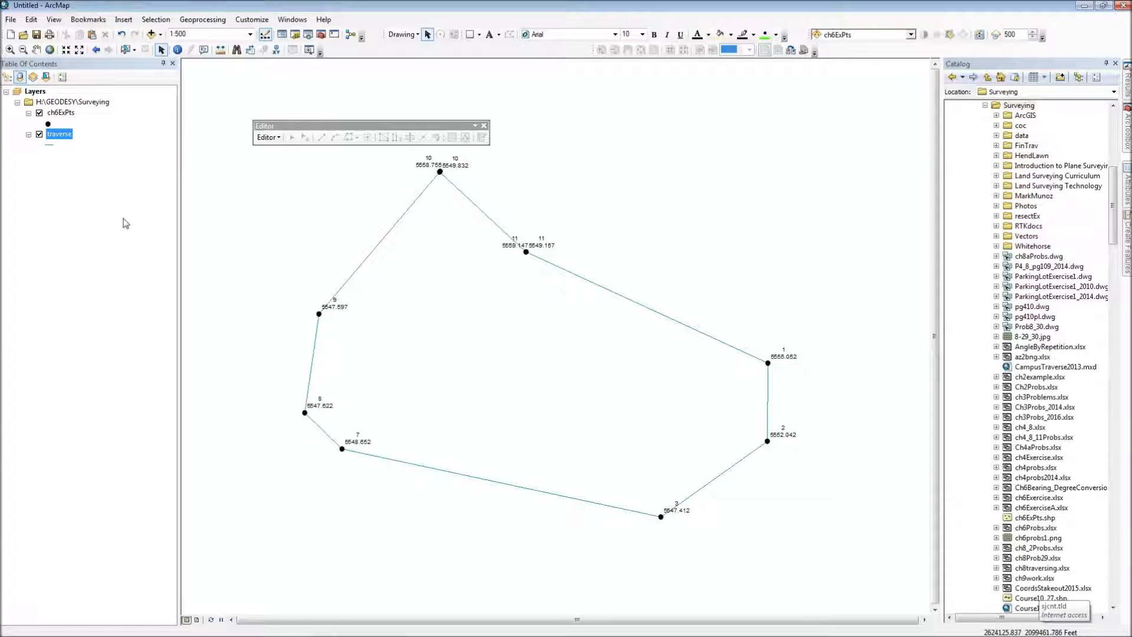
# Step: Open the traverse layer's attribute table, select the record with FID 1, and shrink the table window to uncover the map
pyautogui.rightClick(60, 137)
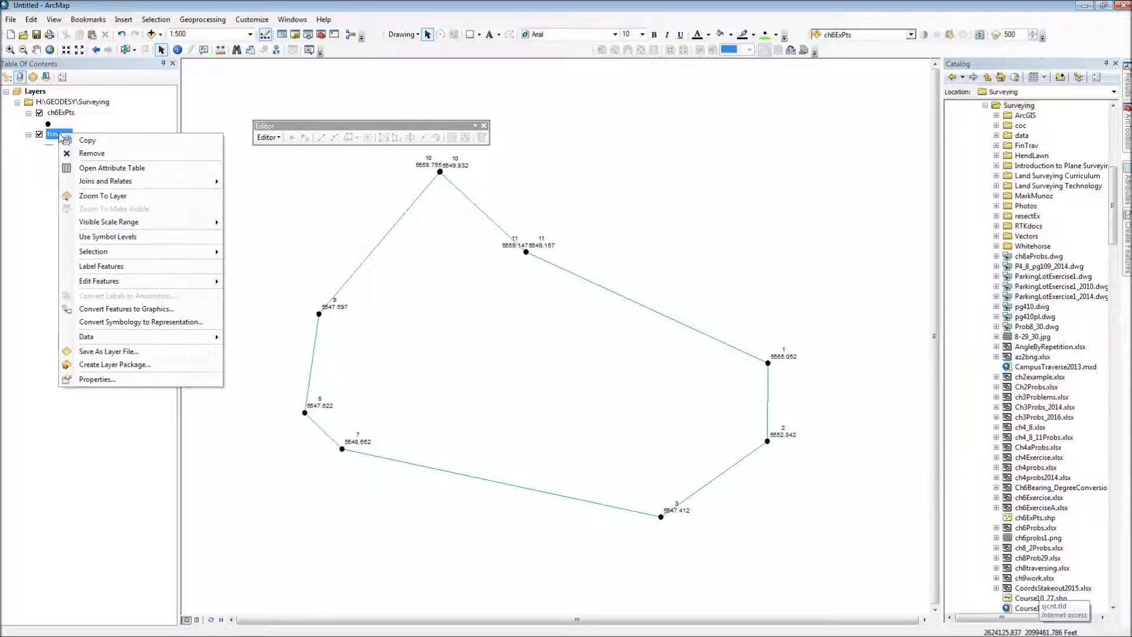
pyautogui.click(93, 170)
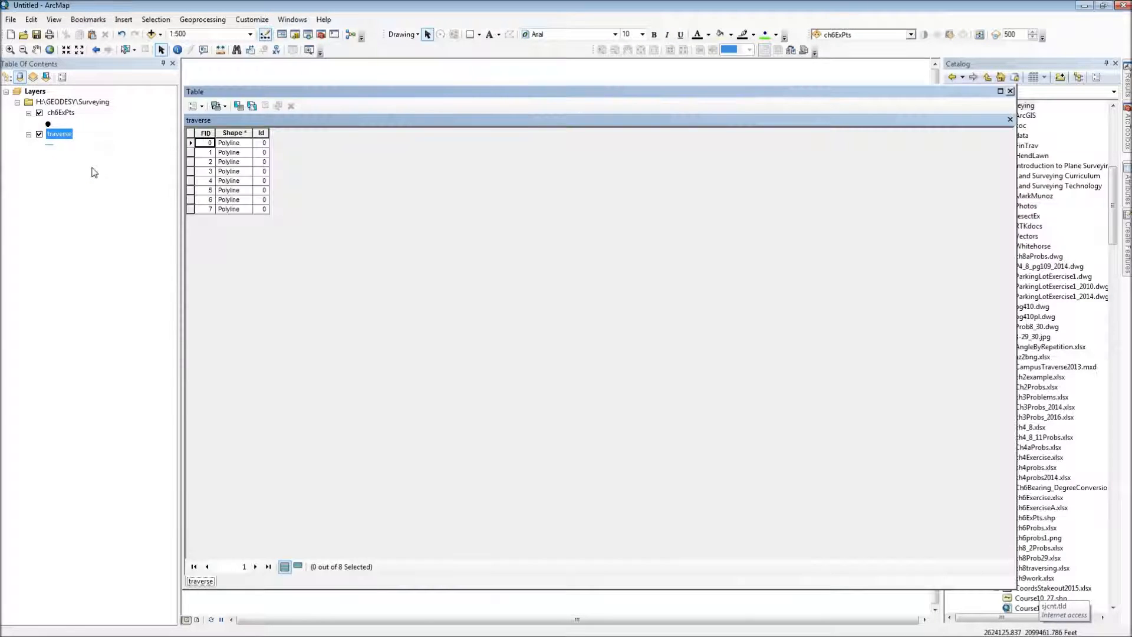
pyautogui.click(190, 153)
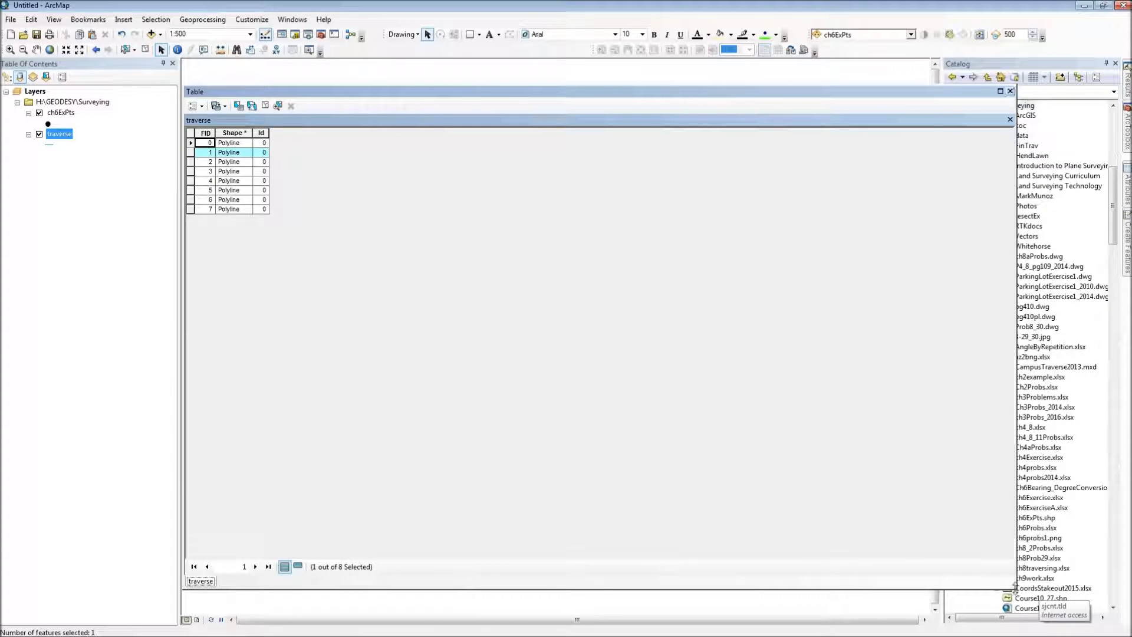
pyautogui.moveTo(1014, 586); pyautogui.dragTo(336, 274)
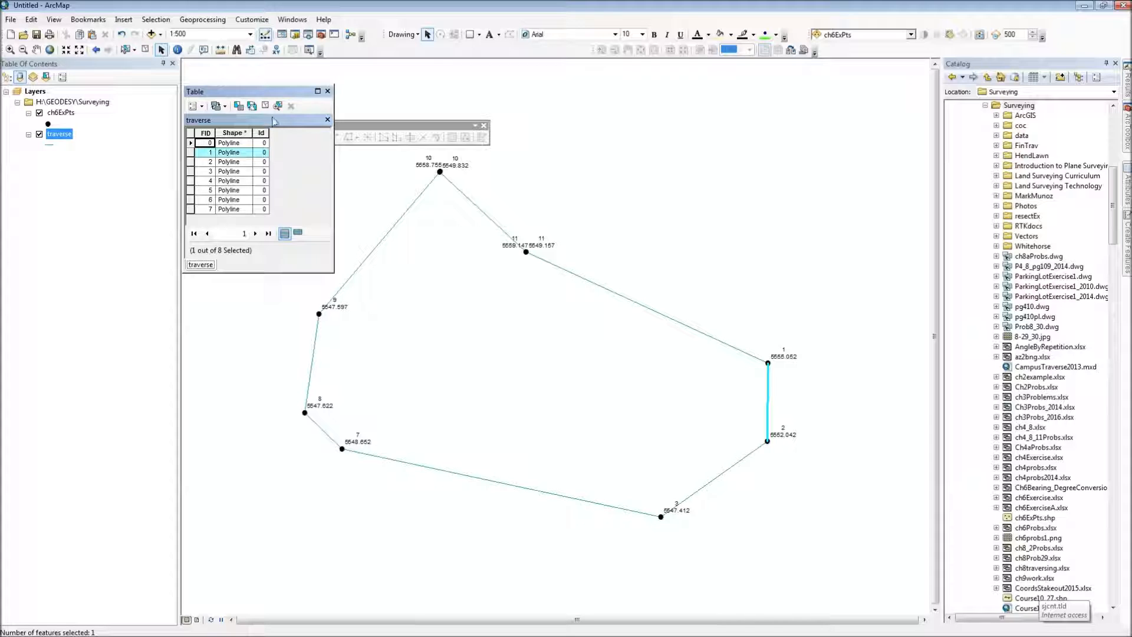
pyautogui.moveTo(337, 274)
pyautogui.mouseDown()
pyautogui.moveTo(337, 259)
pyautogui.moveTo(363, 325)
pyautogui.moveTo(326, 285)
pyautogui.moveTo(332, 276)
pyautogui.mouseUp()
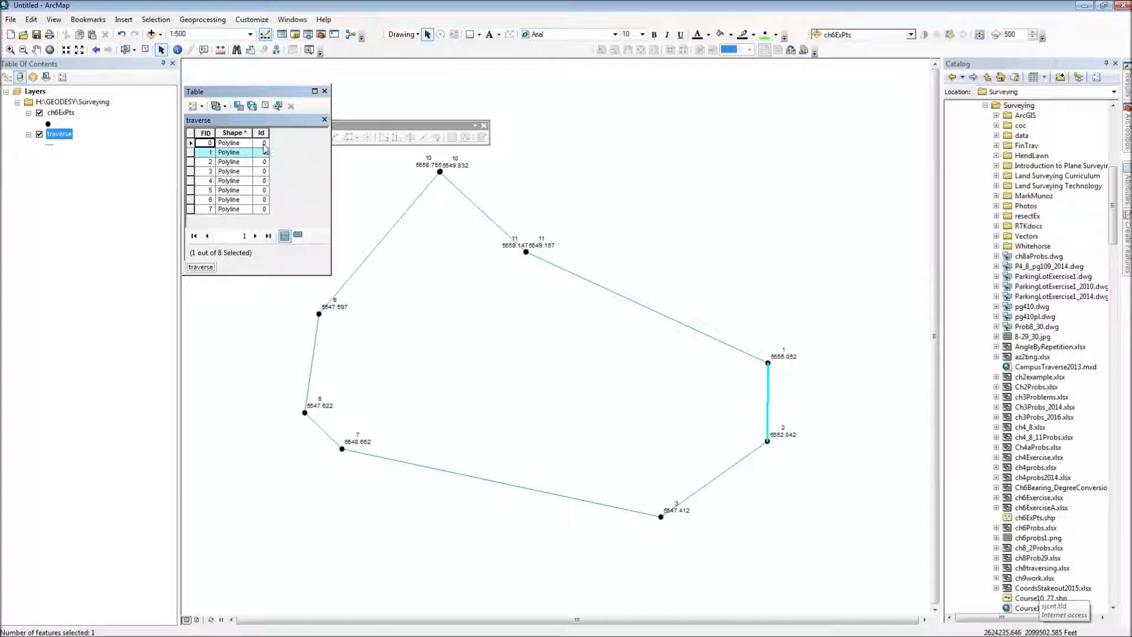
# Step: Begin adding a new field named Direction to the traverse attribute table
pyautogui.click(201, 106)
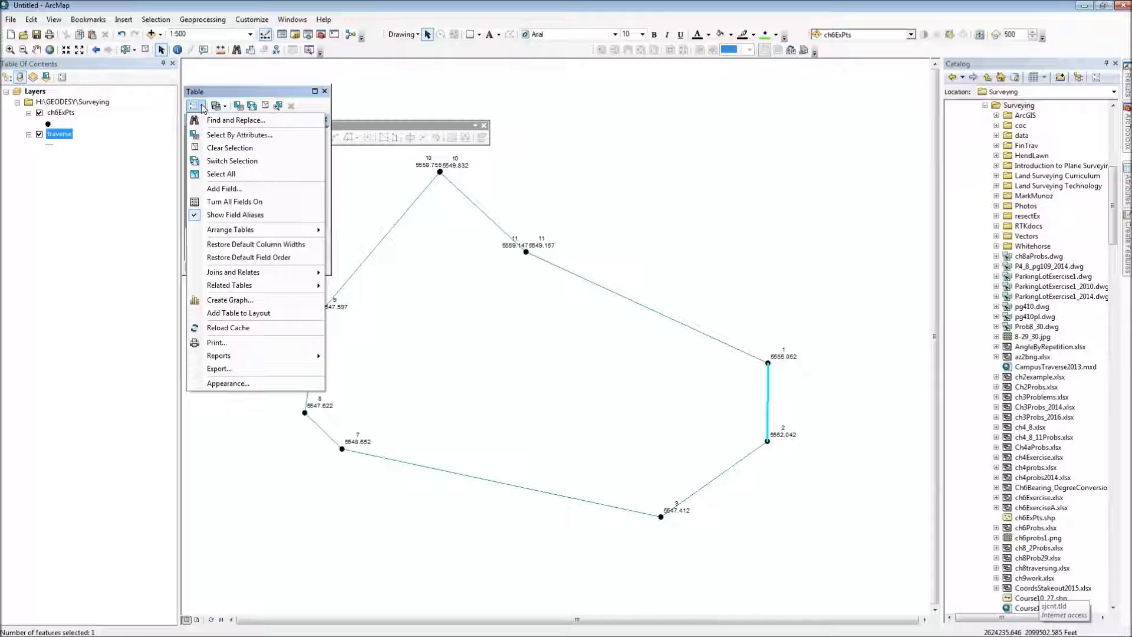
pyautogui.click(223, 189)
pyautogui.click(543, 260)
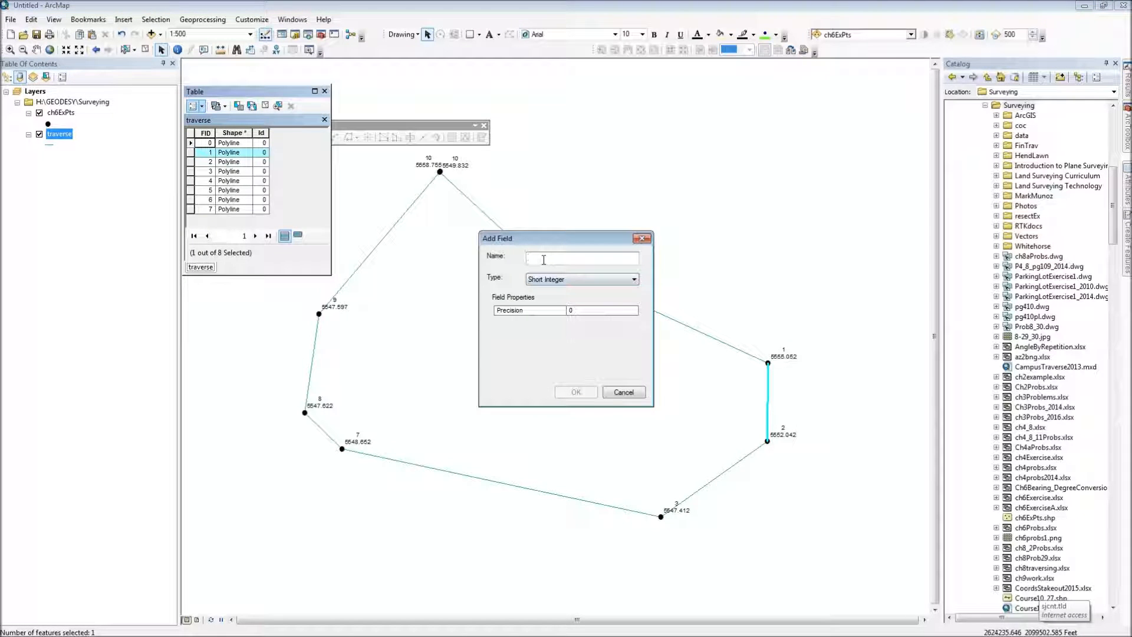
pyautogui.write('D')
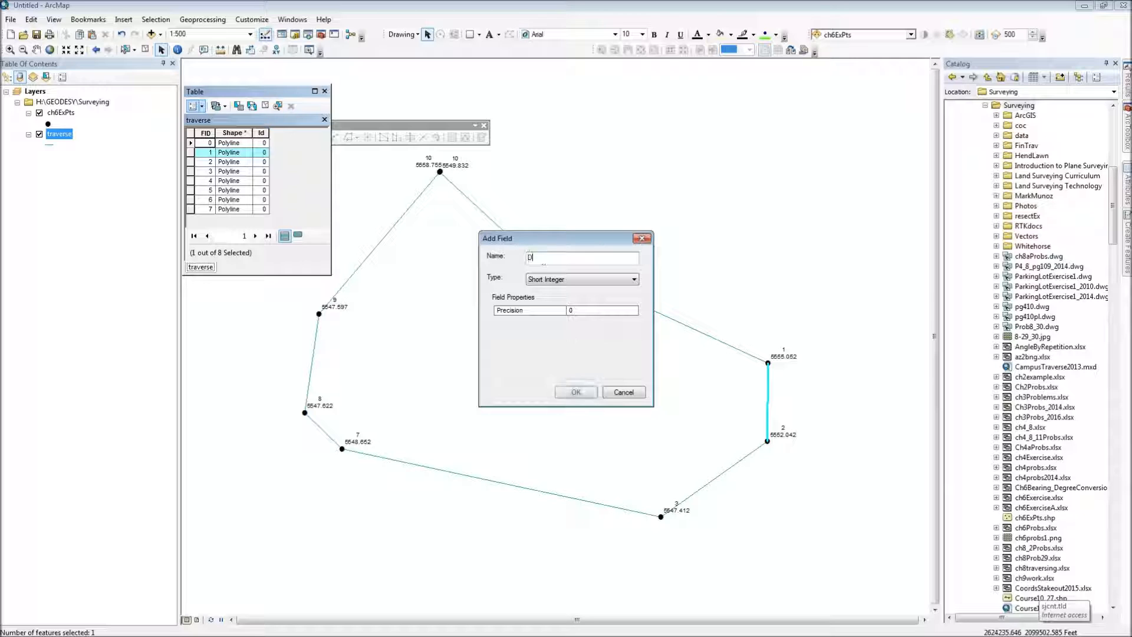
pyautogui.write('irection')
pyautogui.press('Tab')
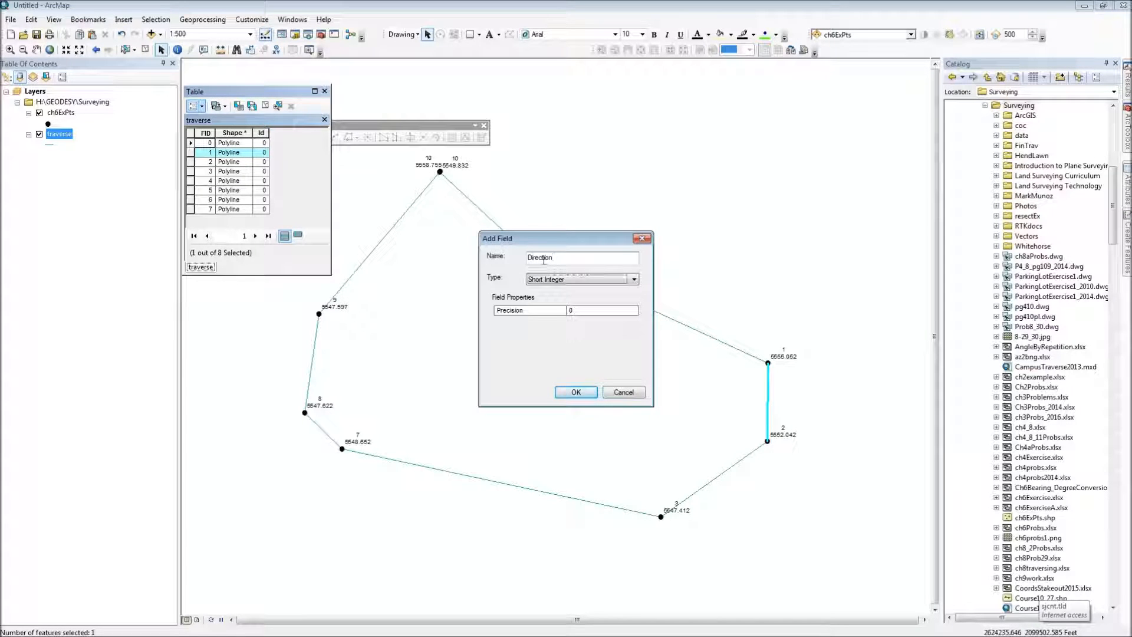
pyautogui.click(634, 279)
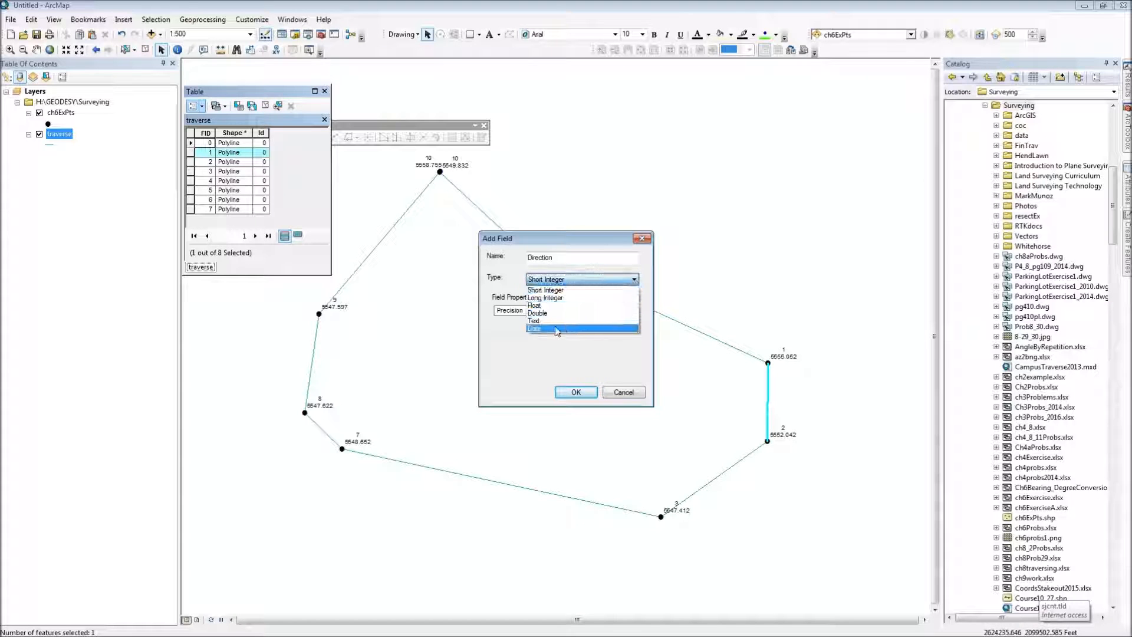
pyautogui.click(542, 313)
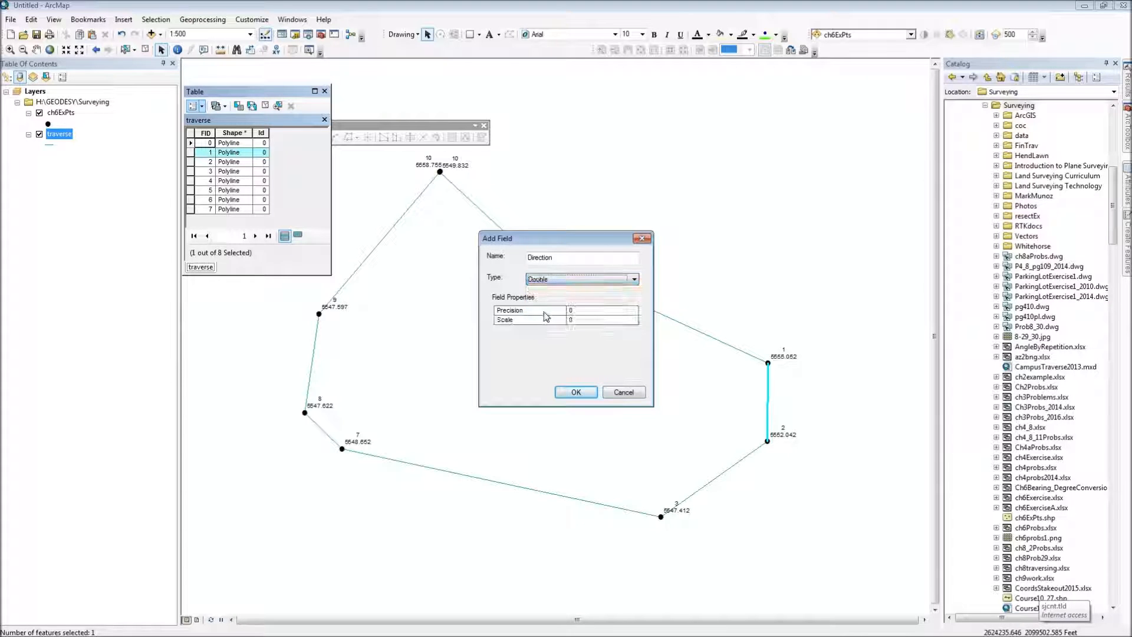
pyautogui.click(578, 310)
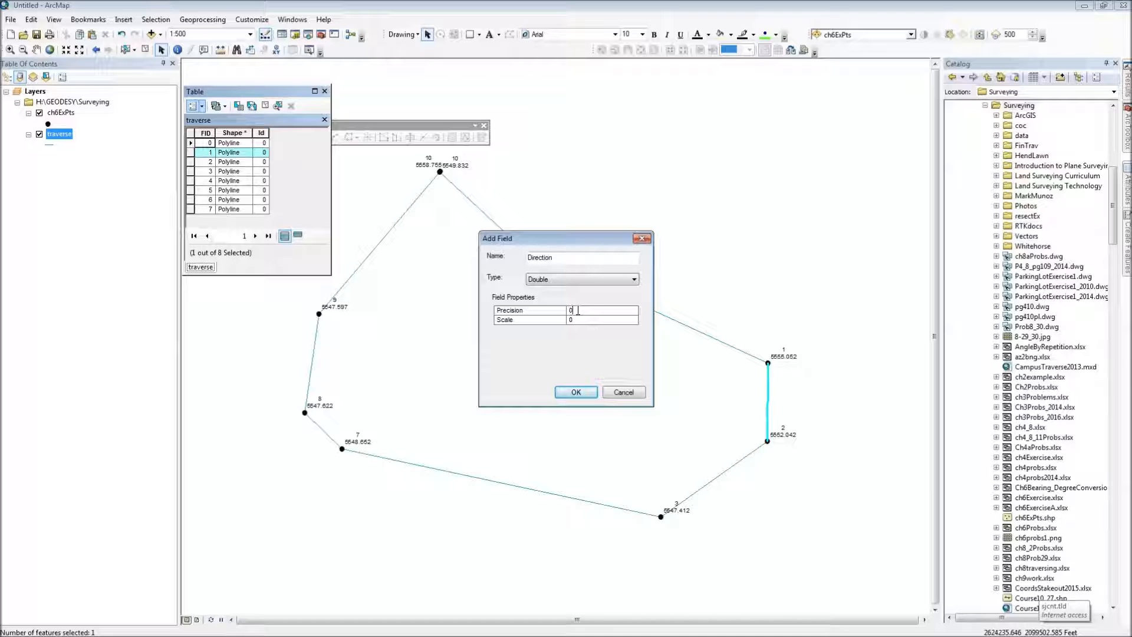
# Step: Set the Direction field's type to Text with a length of 25 and add it to the table
pyautogui.click(591, 280)
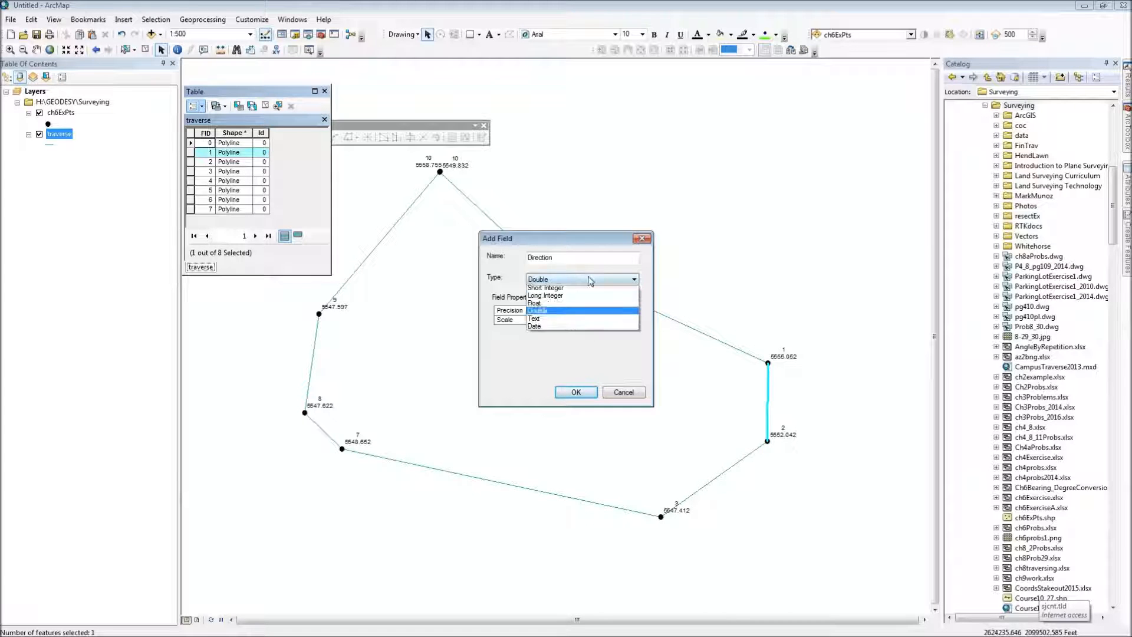
pyautogui.click(566, 321)
pyautogui.click(575, 310)
pyautogui.click(582, 311)
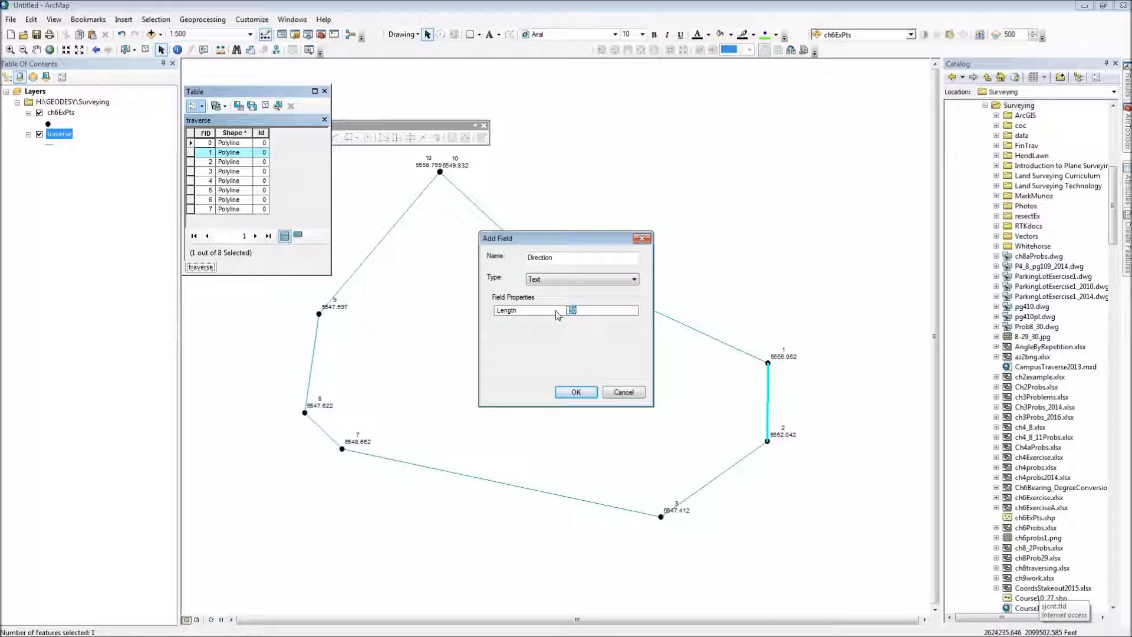
pyautogui.write('25')
pyautogui.click(576, 392)
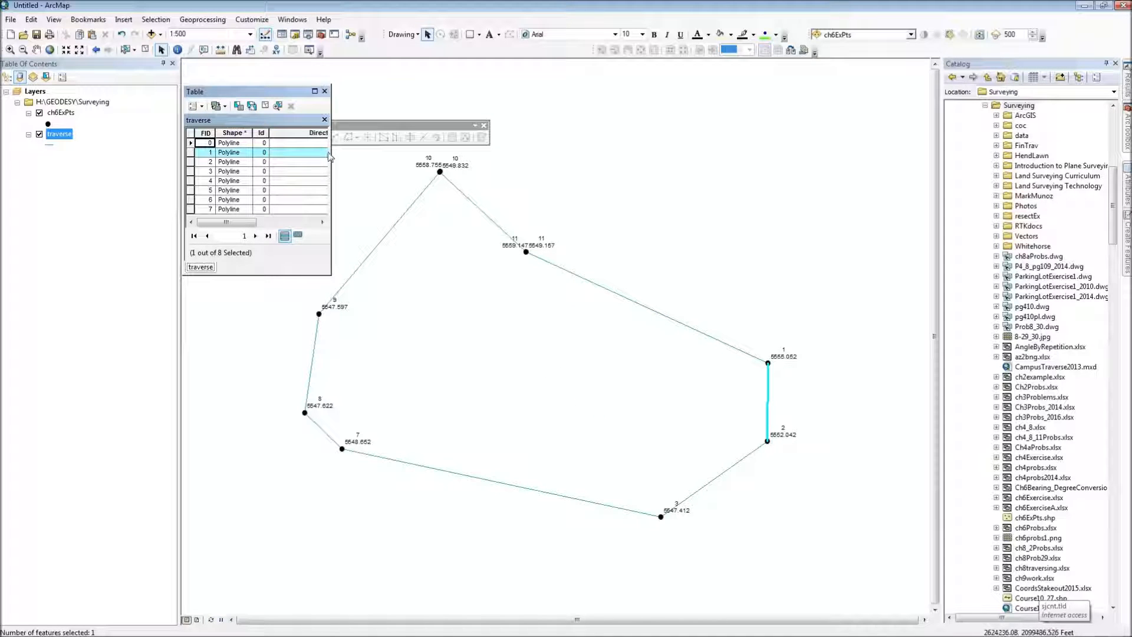
# Step: Widen the table window and add a Distance field of type Double with precision 12 and scale 3
pyautogui.moveTo(331, 161); pyautogui.dragTo(541, 162)
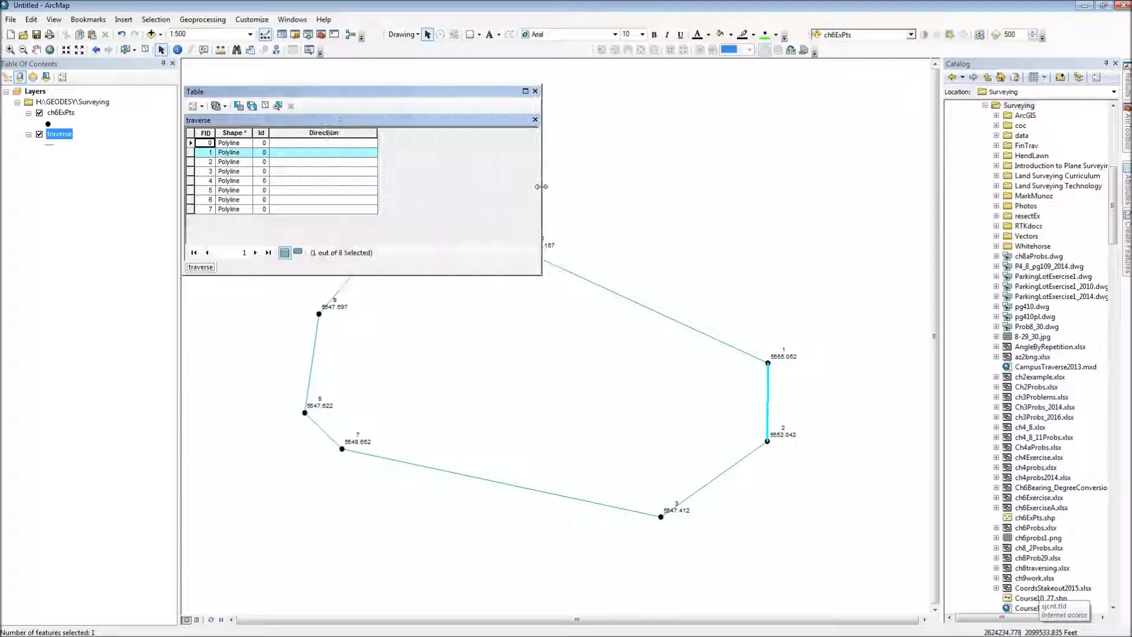
pyautogui.click(202, 107)
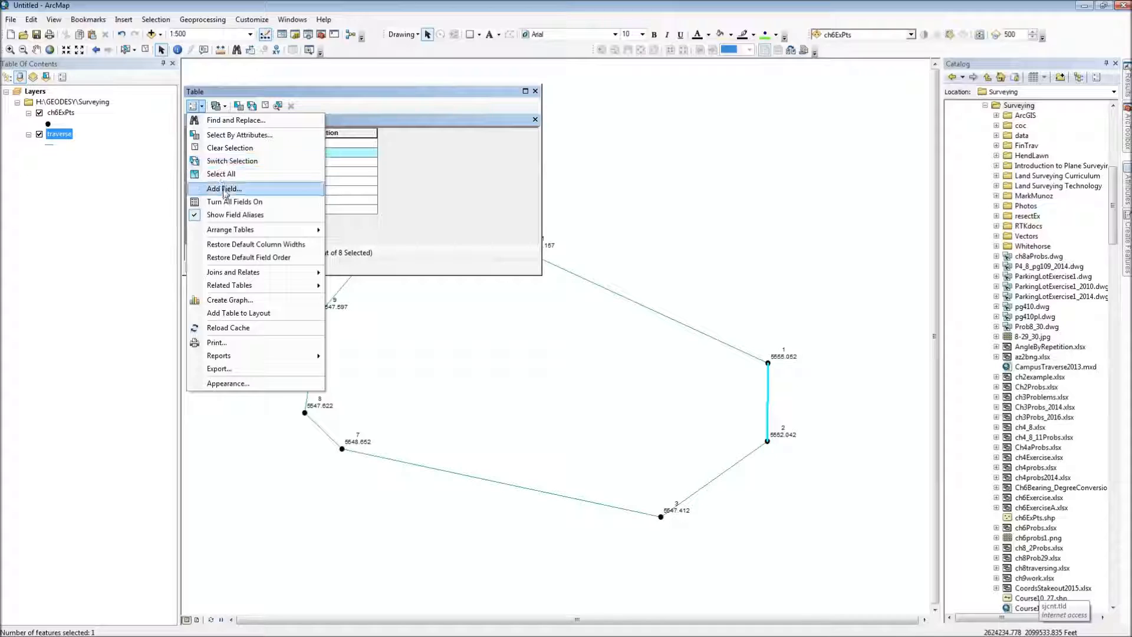
pyautogui.click(224, 188)
pyautogui.write('Distan')
pyautogui.press('Tab')
pyautogui.press('d')
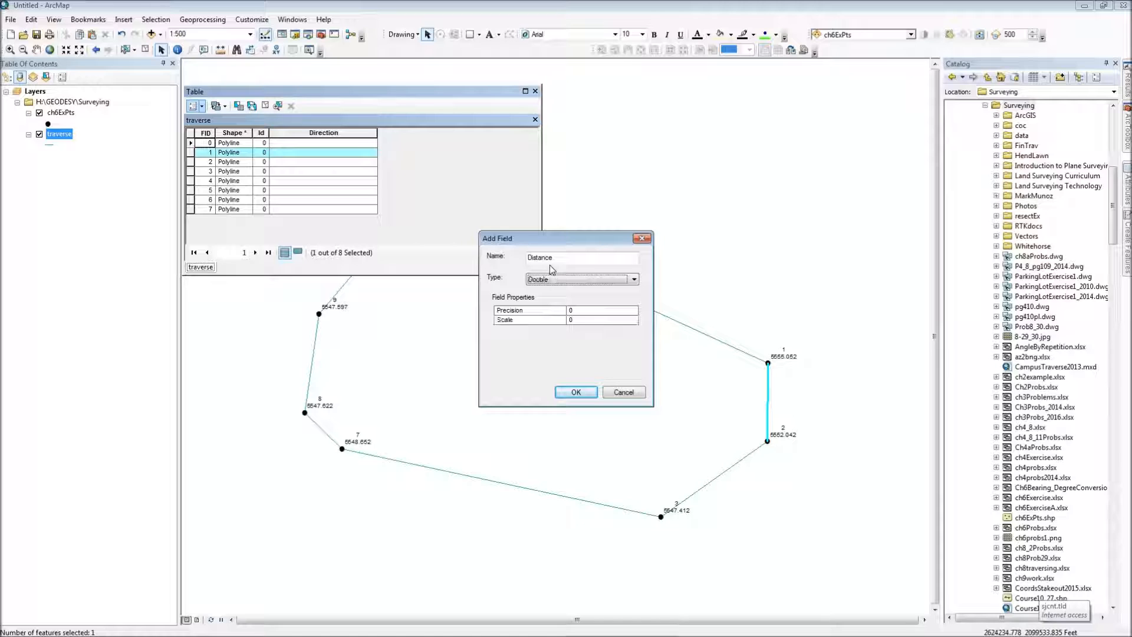
pyautogui.click(569, 310)
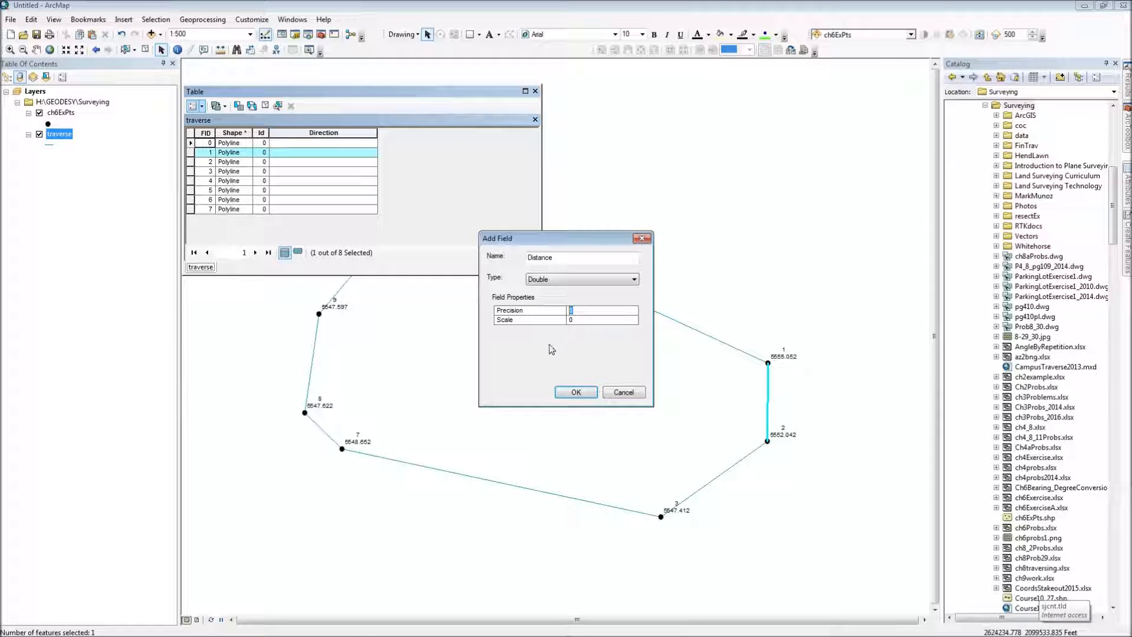
pyautogui.write('12')
pyautogui.press('Tab')
pyautogui.click(563, 393)
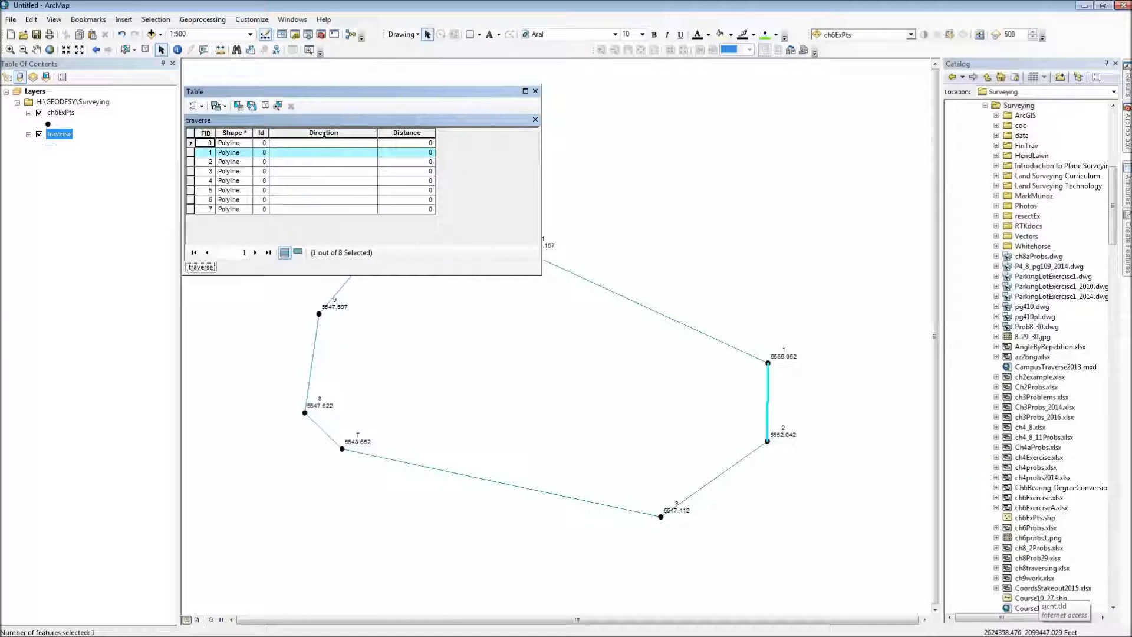
# Step: Move the table window off the Editor toolbar and set the editing direction type to Quadrant Bearing in the editing options
pyautogui.moveTo(415, 101); pyautogui.dragTo(780, 108)
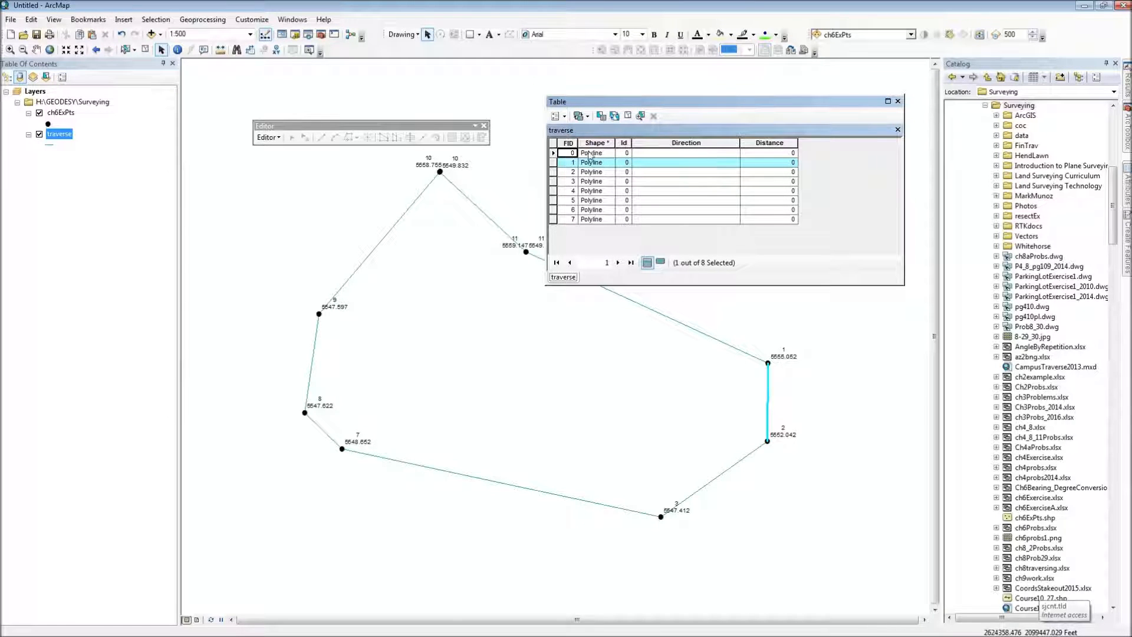
pyautogui.click(276, 139)
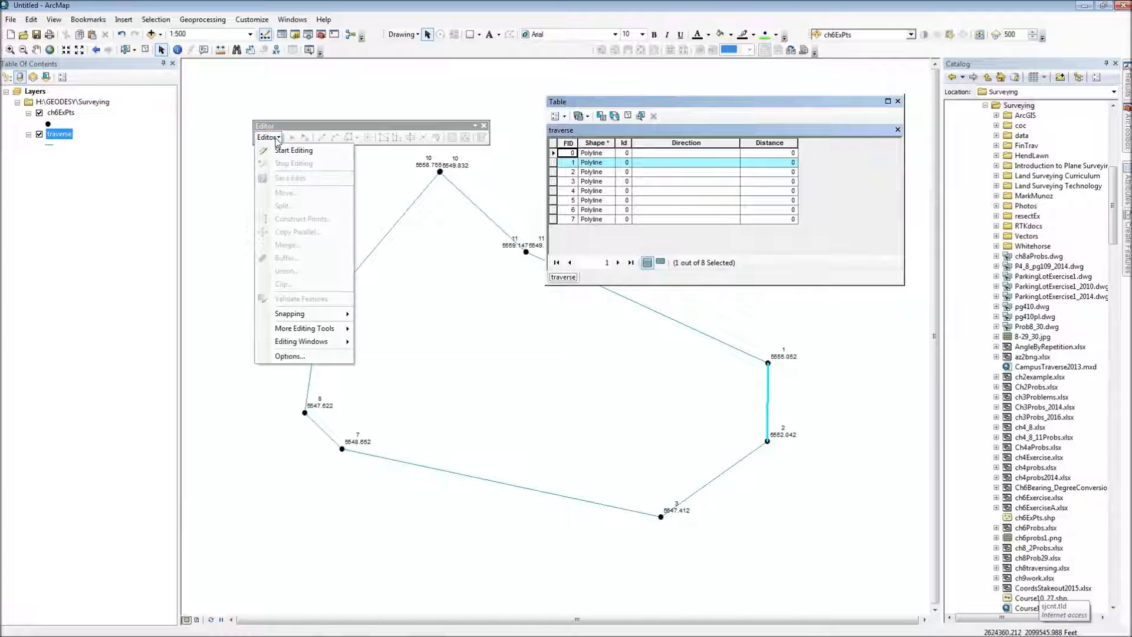
pyautogui.click(308, 358)
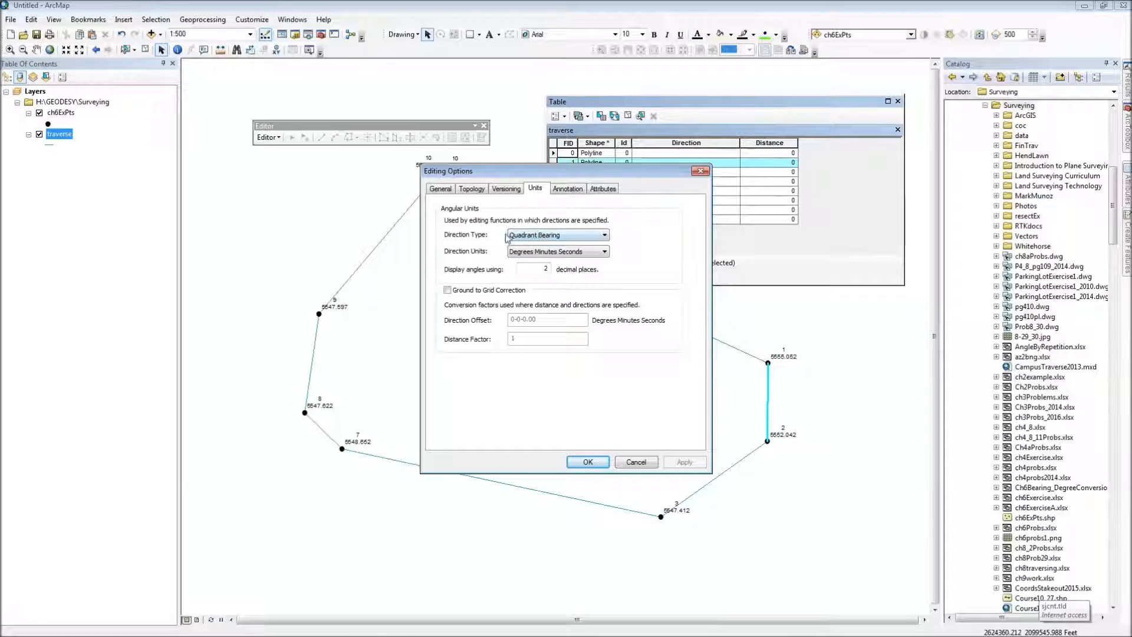
pyautogui.click(567, 241)
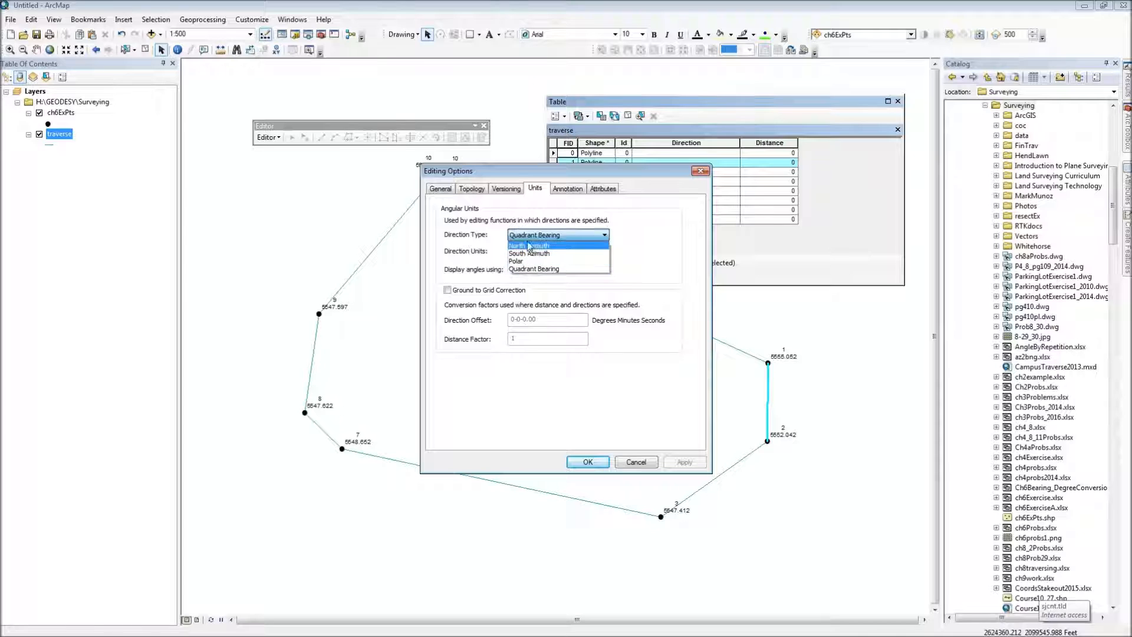
pyautogui.click(534, 269)
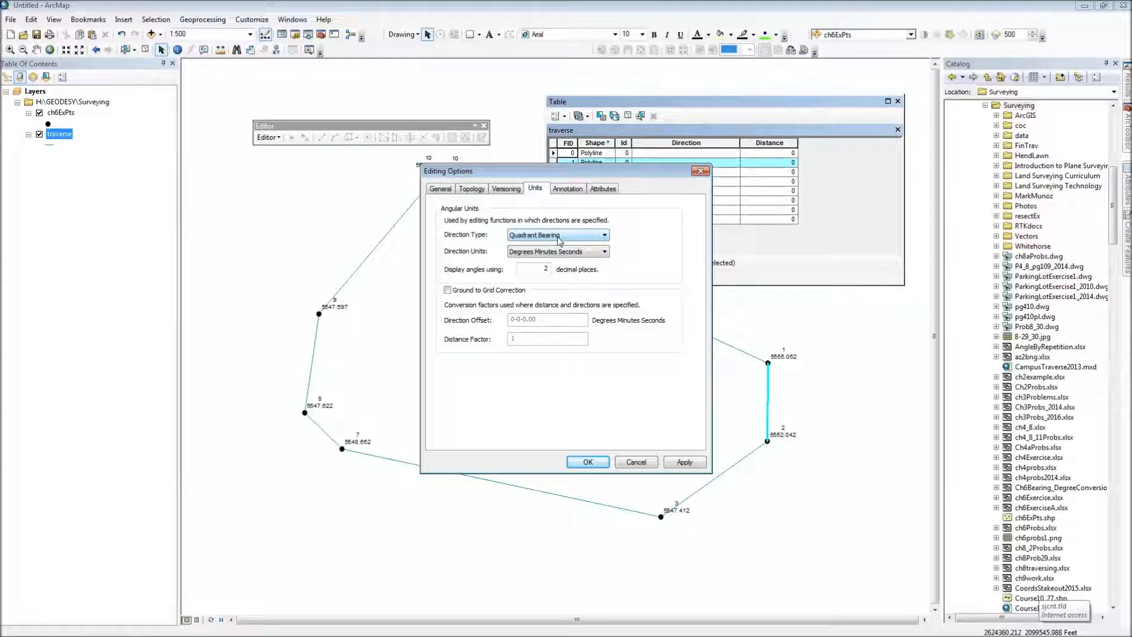
pyautogui.doubleClick(535, 270)
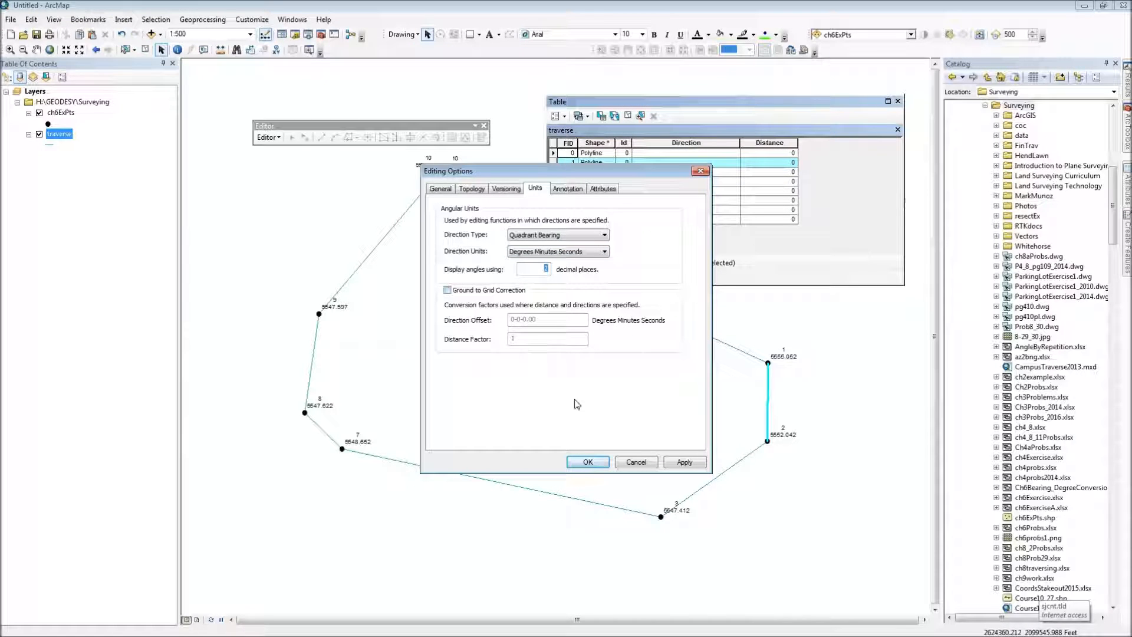
pyautogui.click(588, 462)
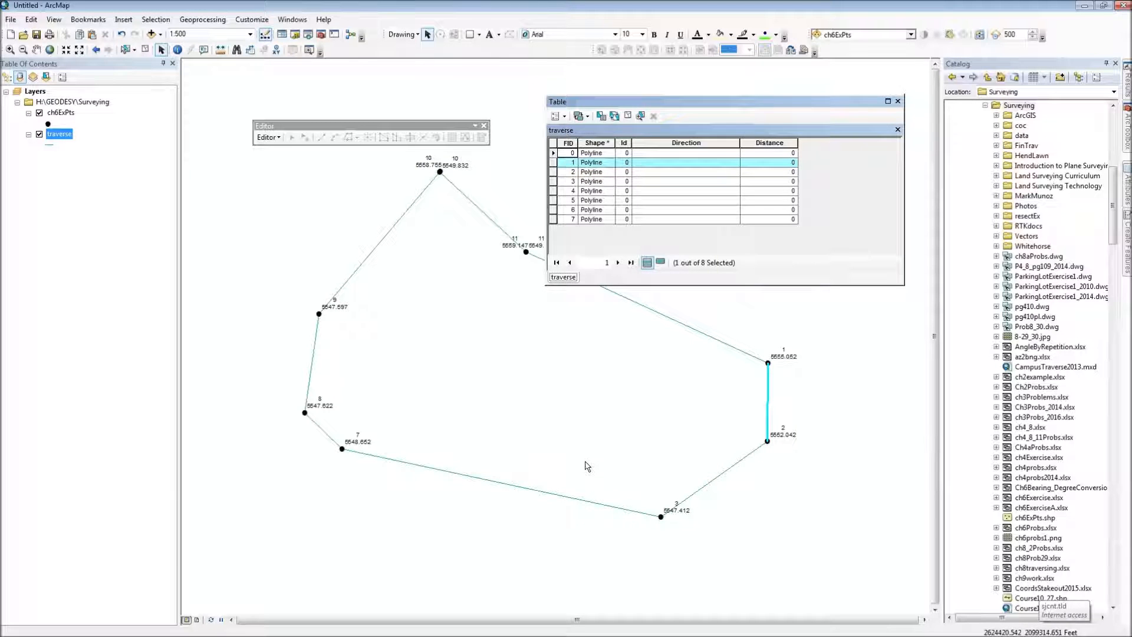
# Step: Check which properties Calculate Geometry offers for the Direction field and close it without calculating
pyautogui.rightClick(673, 143)
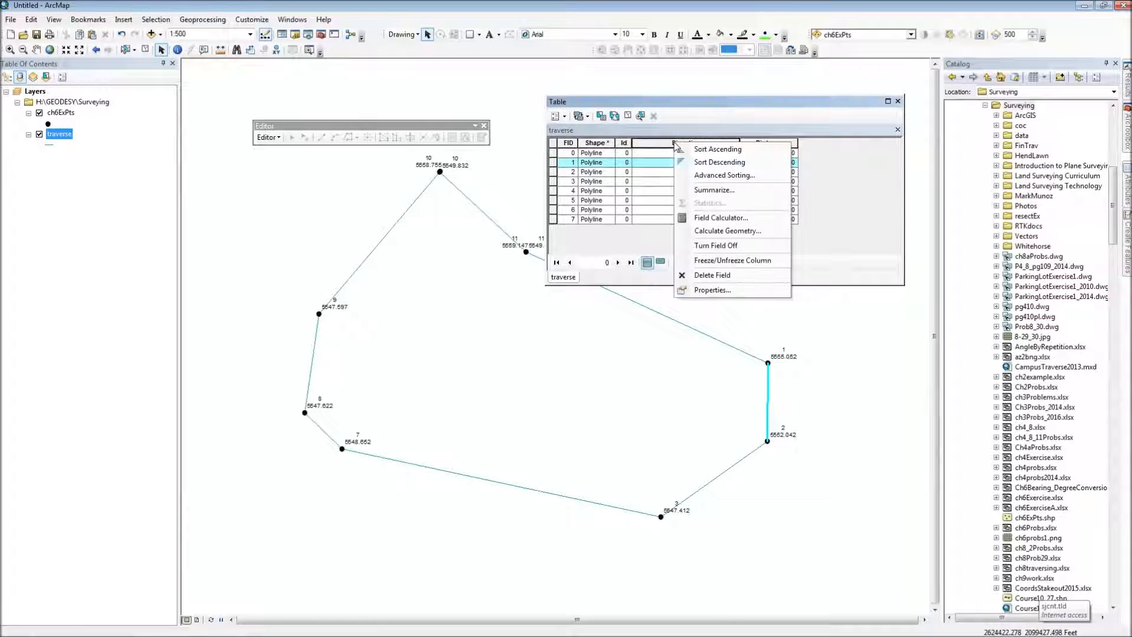
pyautogui.click(703, 232)
pyautogui.click(583, 259)
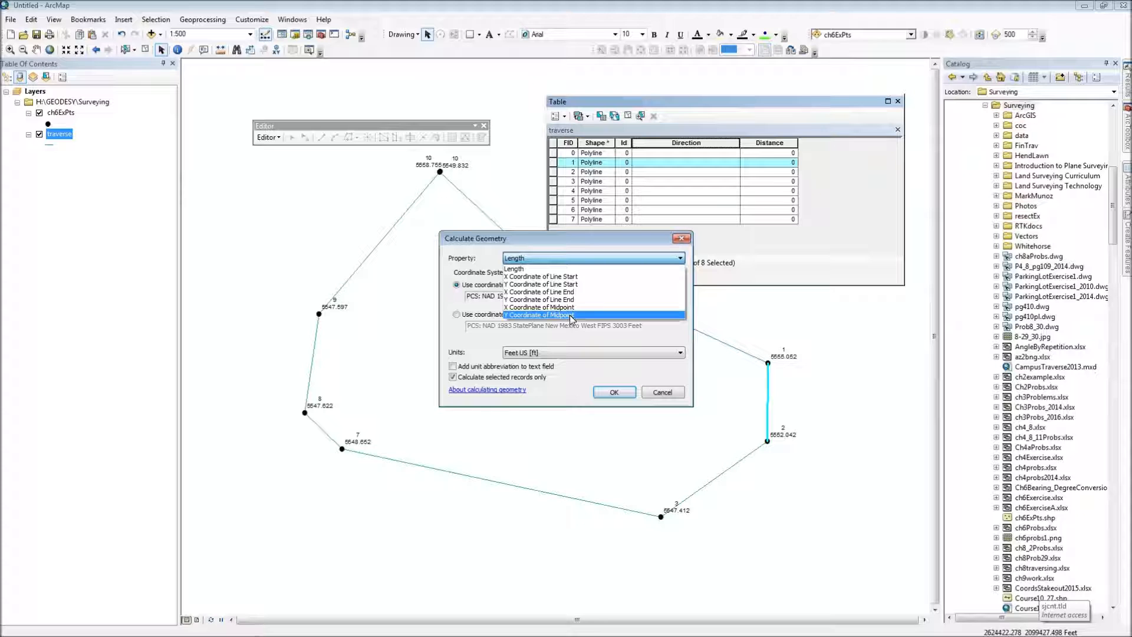
pyautogui.click(661, 396)
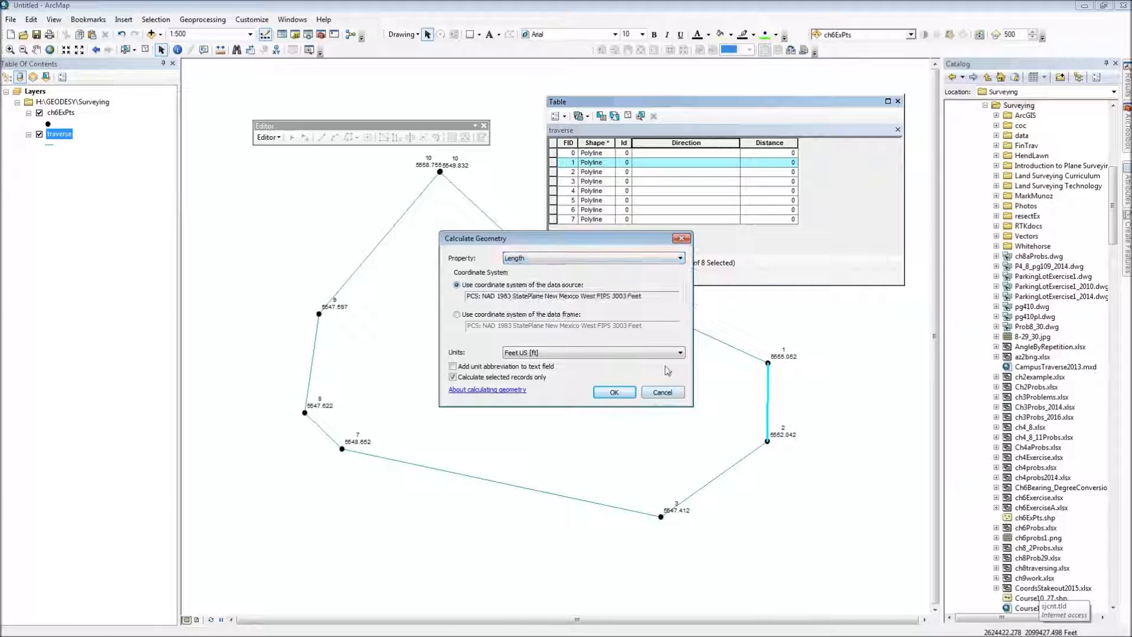
pyautogui.click(660, 390)
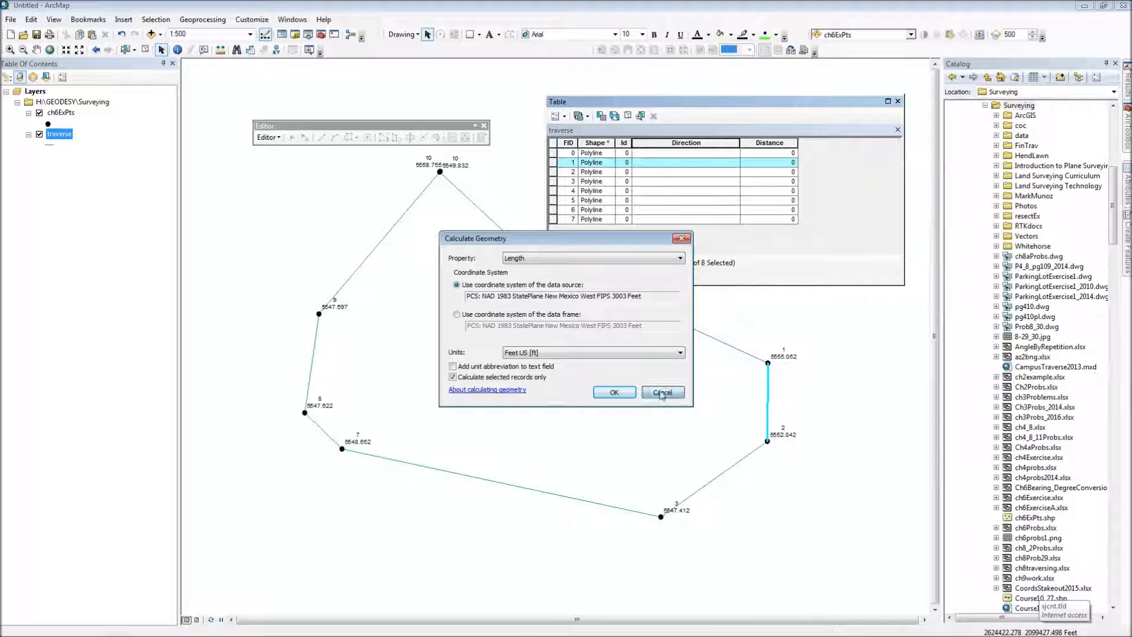
# Step: Calculate the Distance field for the selected record only, using the Length property in US feet
pyautogui.rightClick(762, 142)
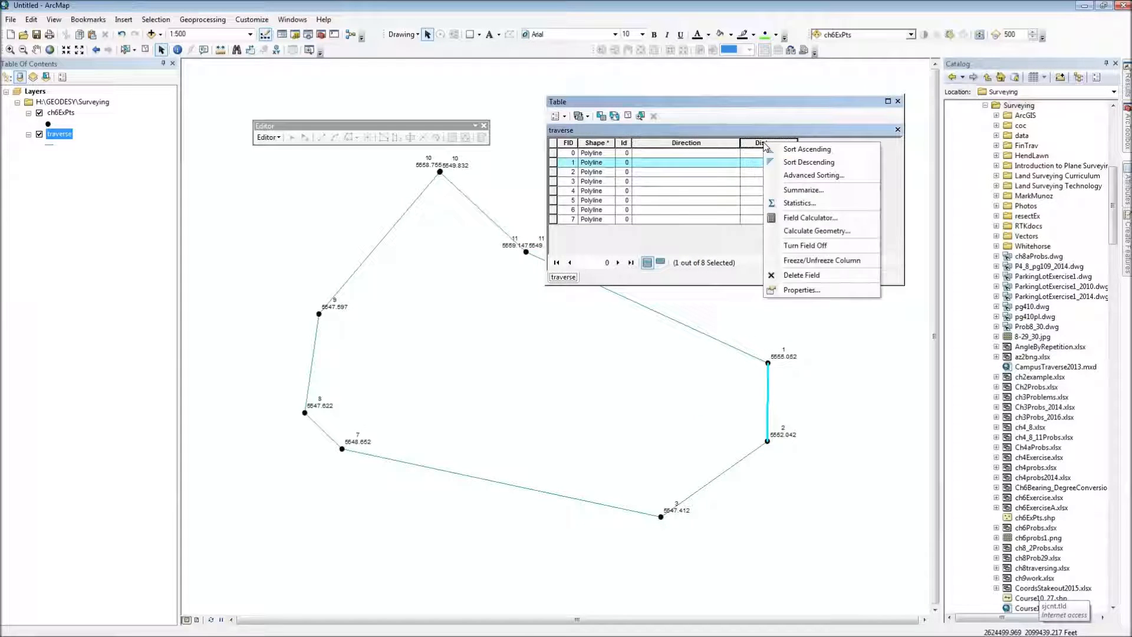
pyautogui.click(797, 232)
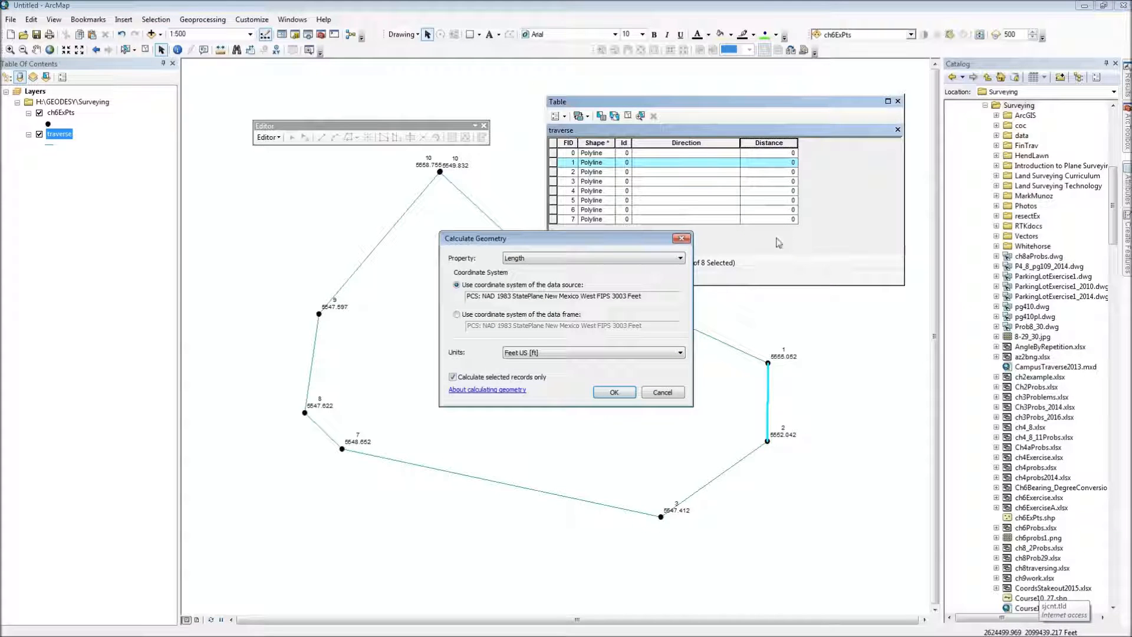
pyautogui.click(614, 392)
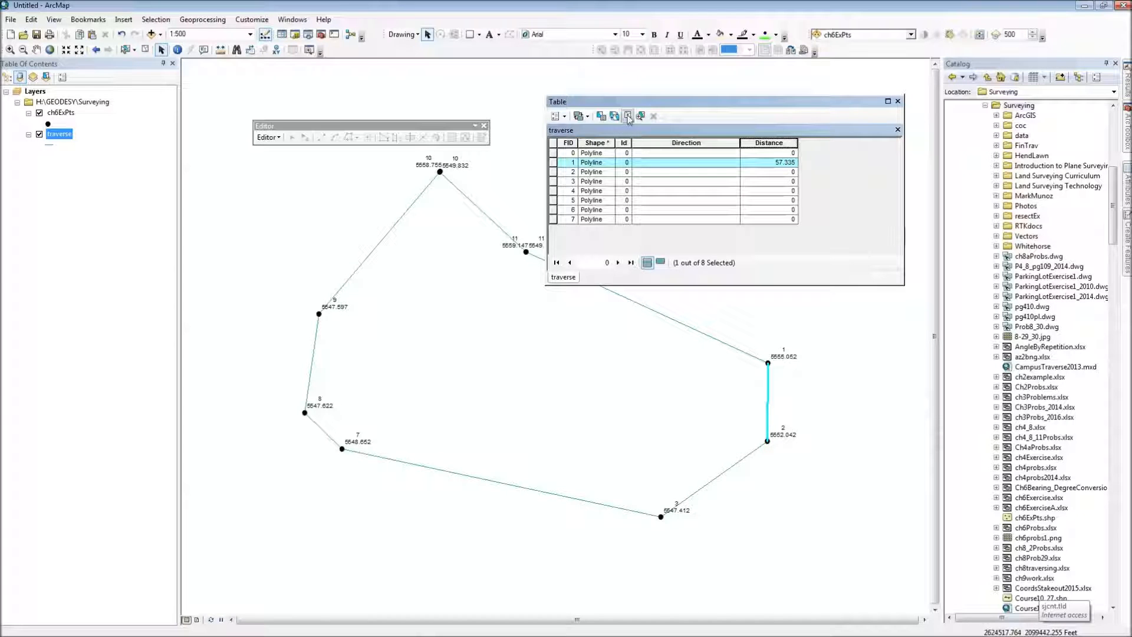
# Step: Clear the record selection and calculate line length into the Distance field for the whole traverse table
pyautogui.click(628, 117)
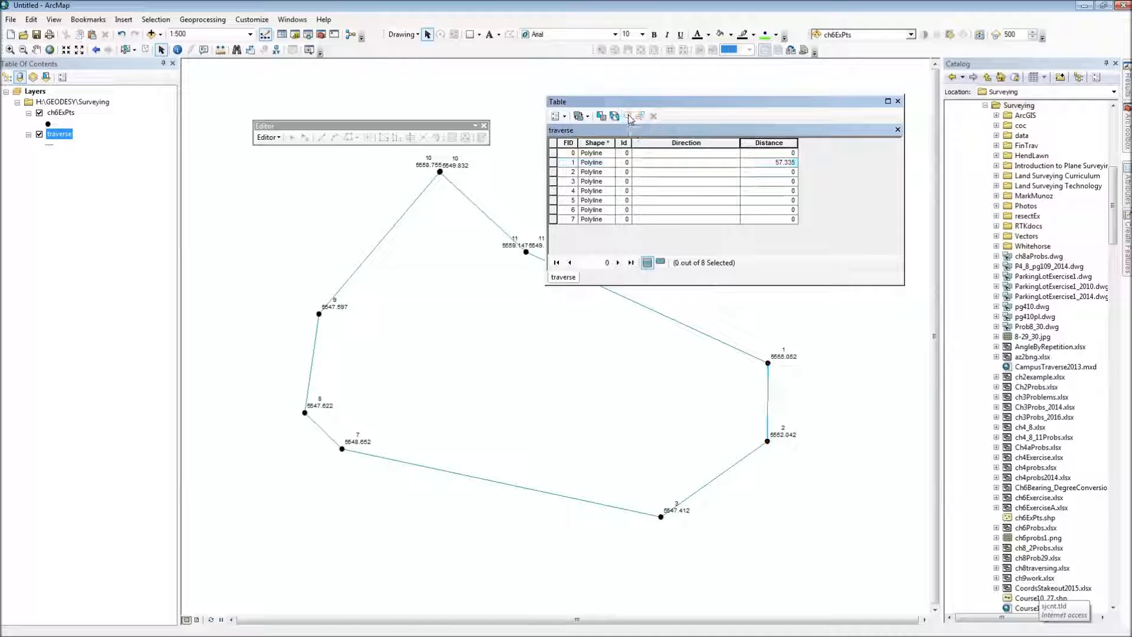
pyautogui.rightClick(778, 143)
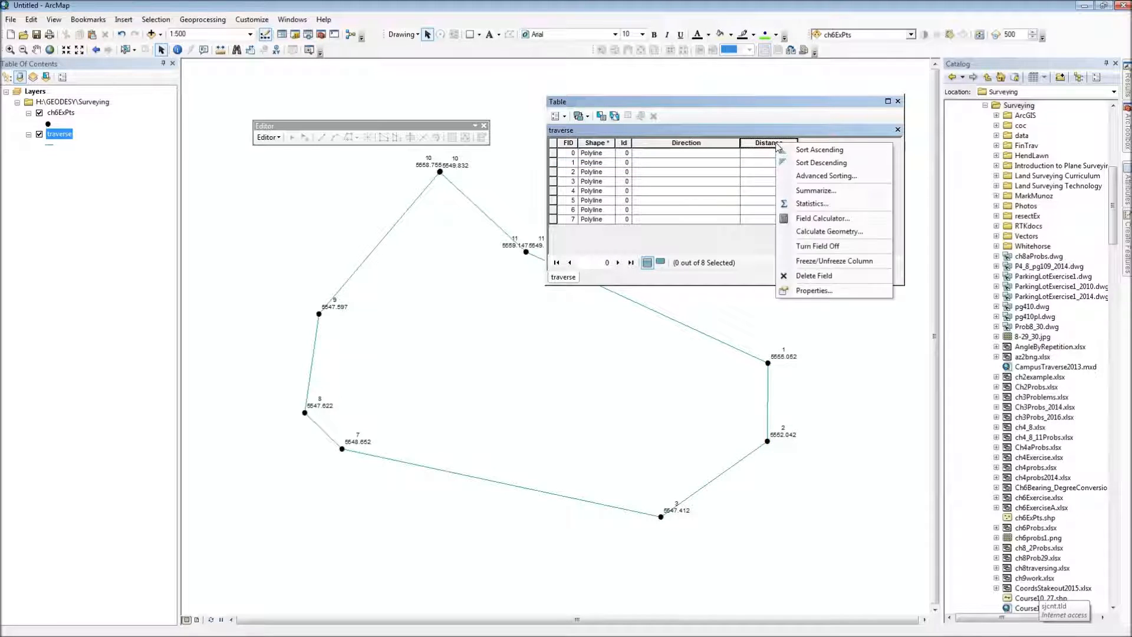
pyautogui.click(828, 232)
pyautogui.click(601, 392)
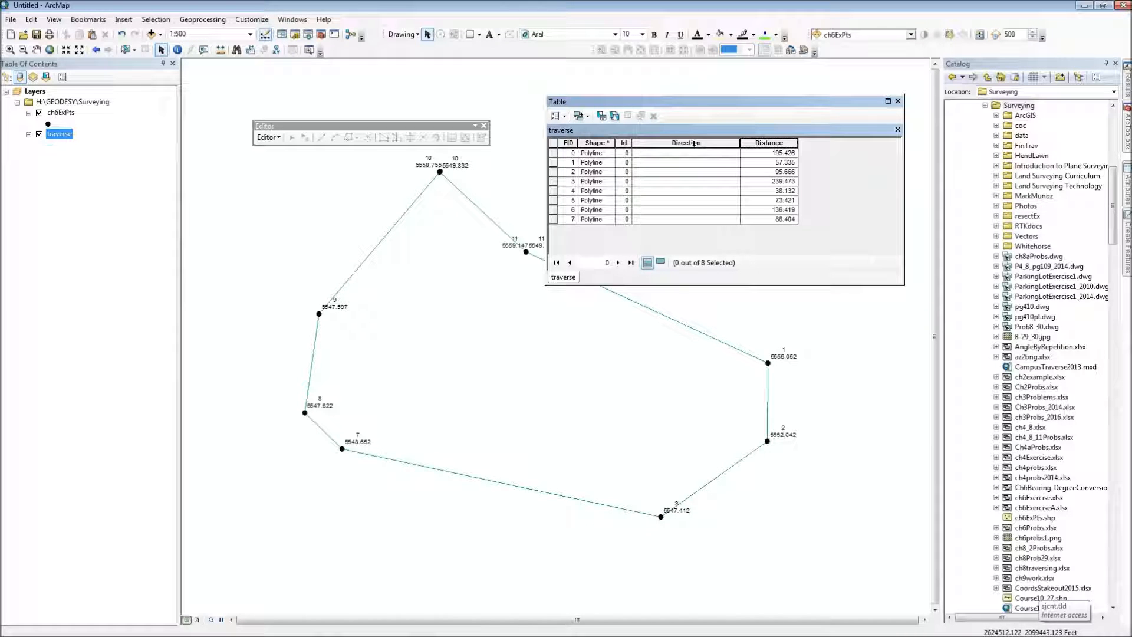
# Step: Select all traverse records, FID 0 to 7, and start an edit session
pyautogui.moveTo(556, 155); pyautogui.dragTo(553, 221)
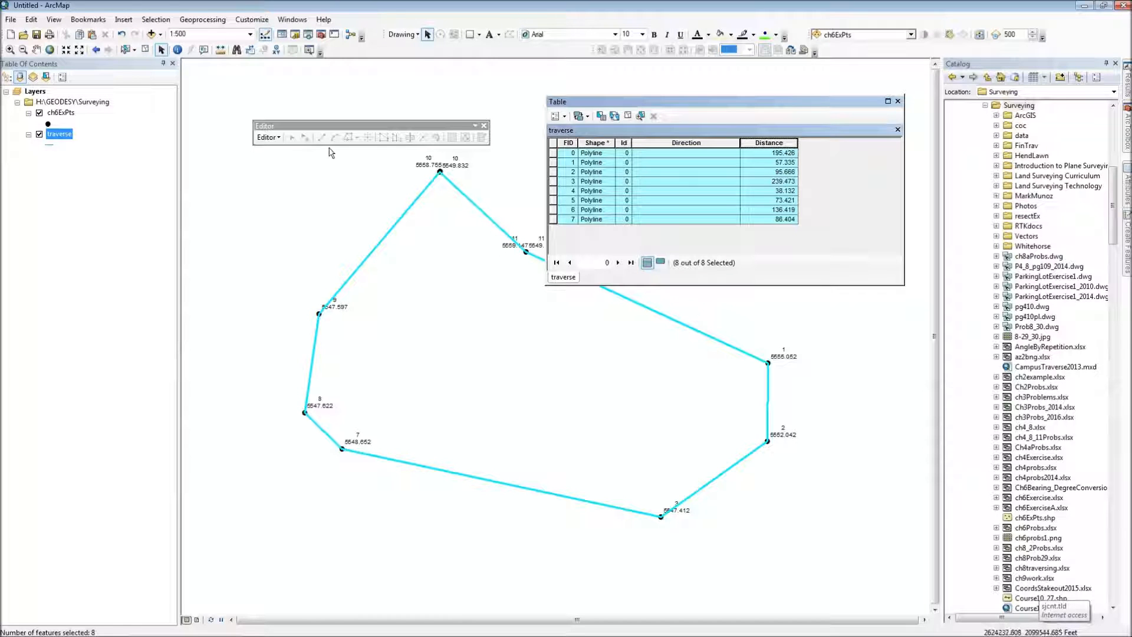
pyautogui.click(268, 137)
pyautogui.click(281, 151)
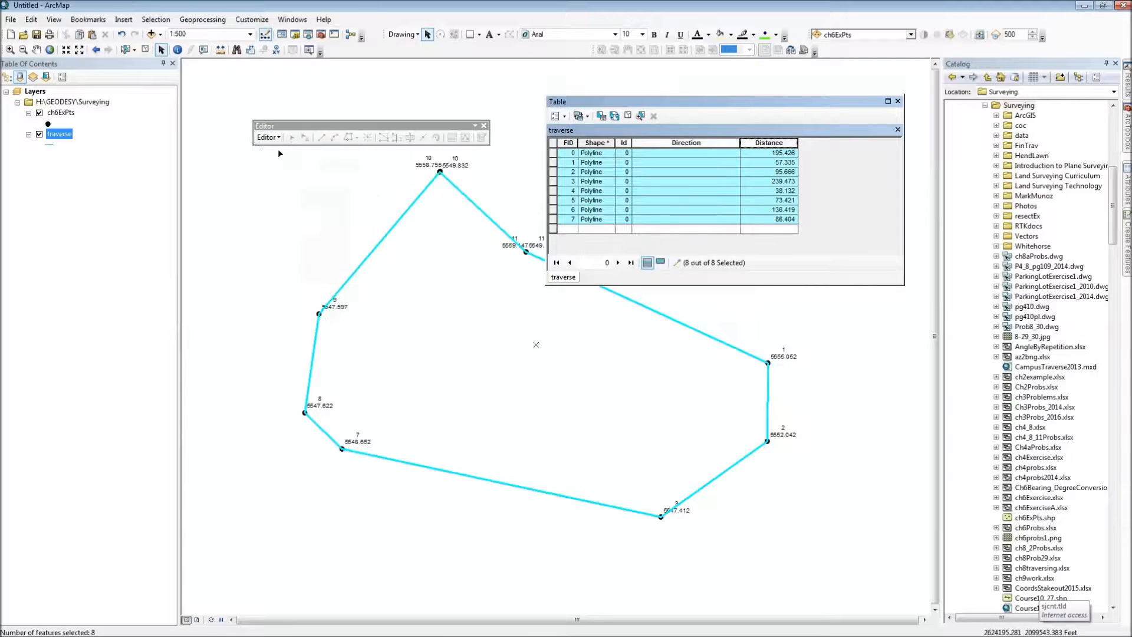
# Step: Show the COGO toolbar and run Update COGO Attributes on the eight selected traverse lines
pyautogui.click(269, 137)
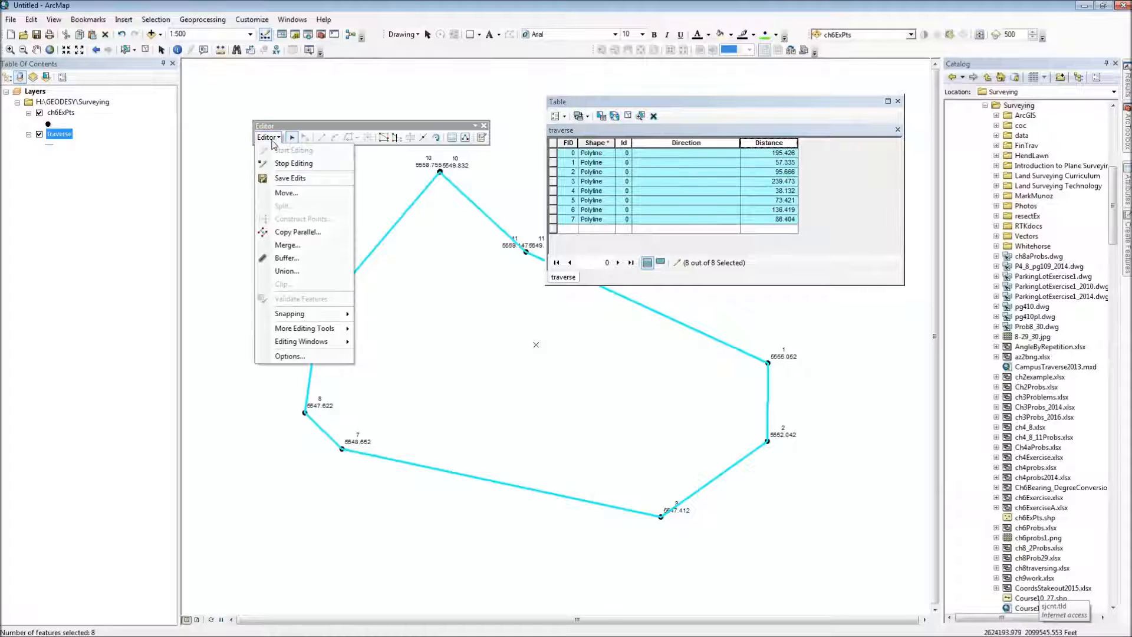
pyautogui.moveTo(333, 329)
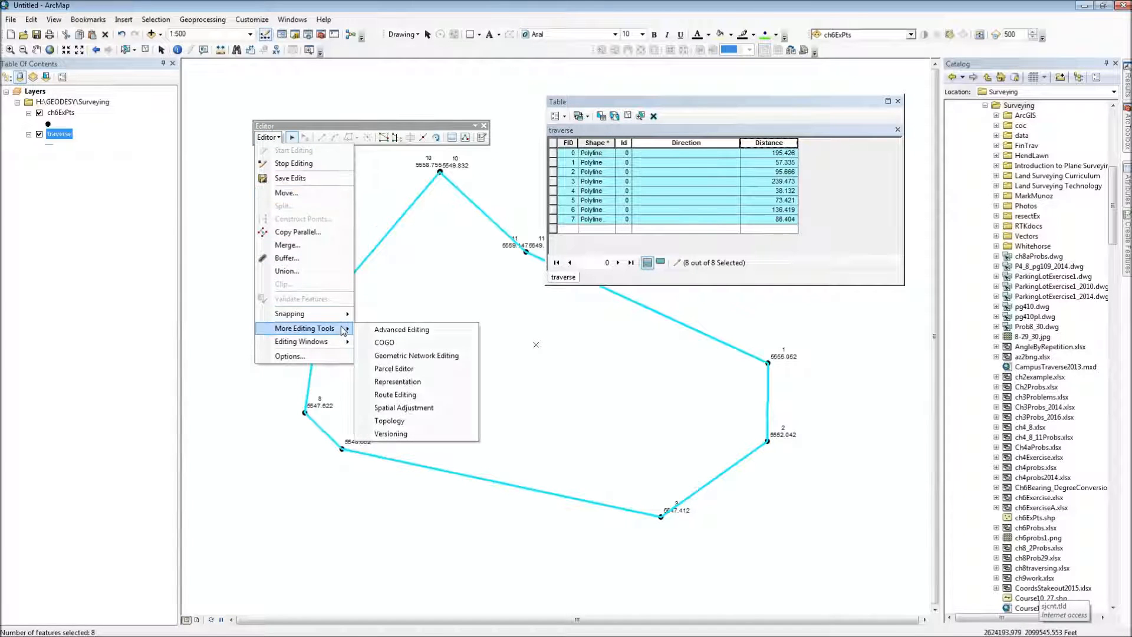
pyautogui.click(389, 343)
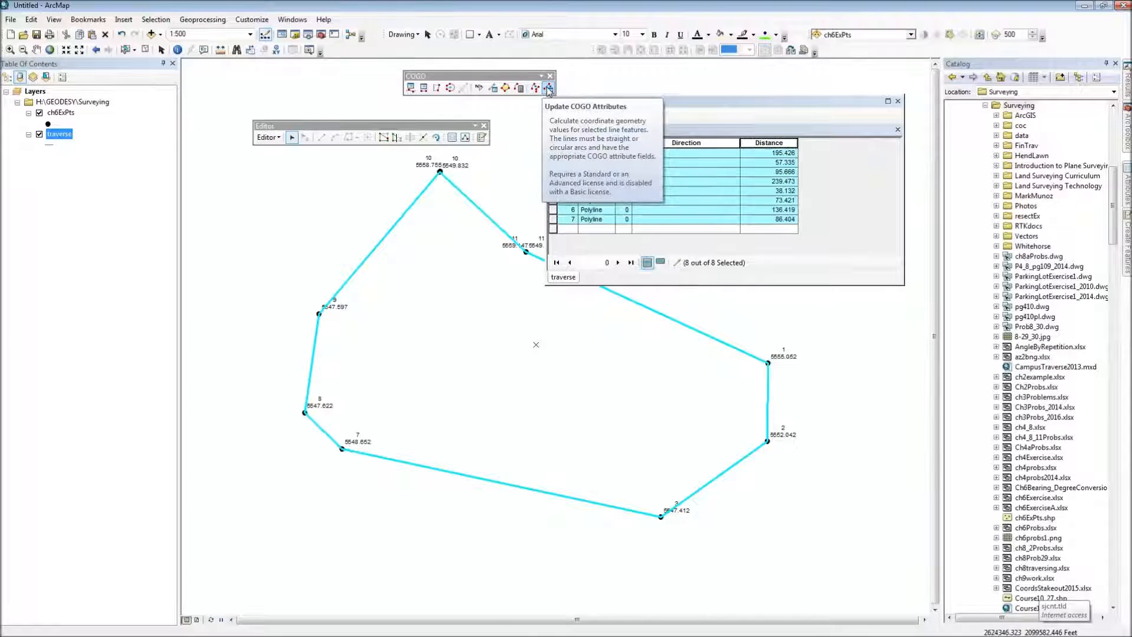
pyautogui.moveTo(549, 89); pyautogui.dragTo(378, 87)
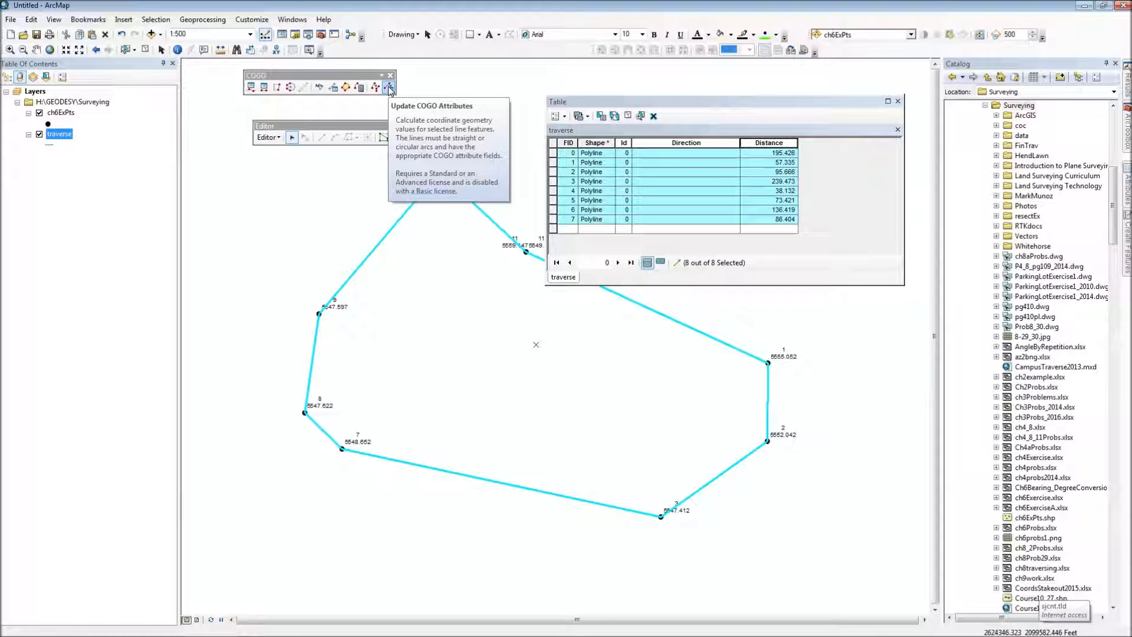
pyautogui.click(389, 88)
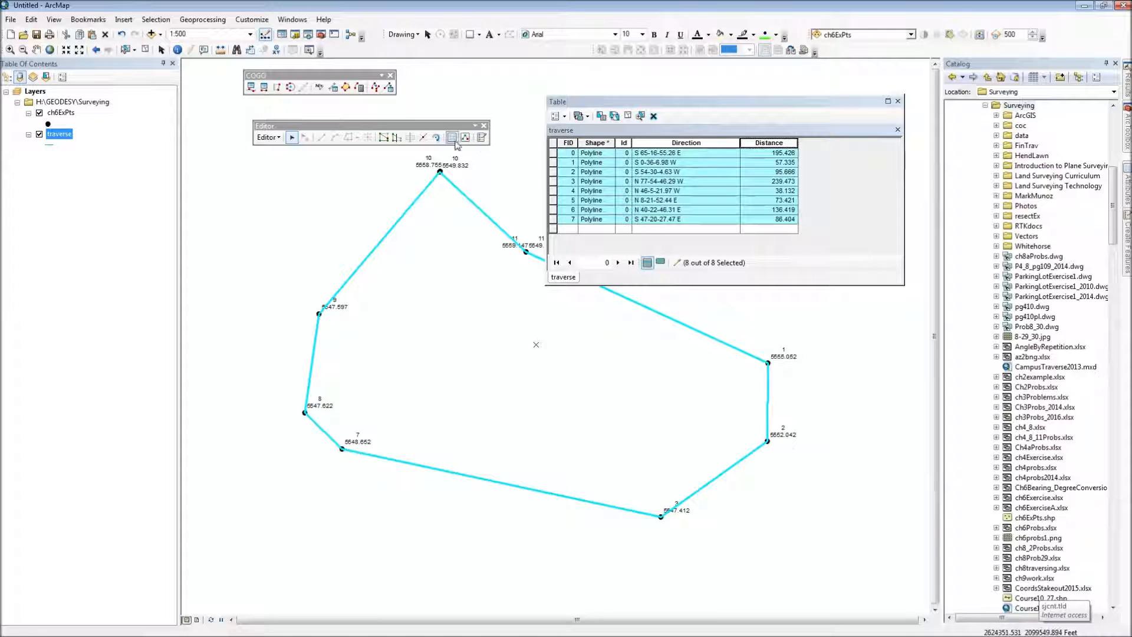
# Step: Stop editing, saving the edits, and close the traverse attribute table
pyautogui.click(269, 137)
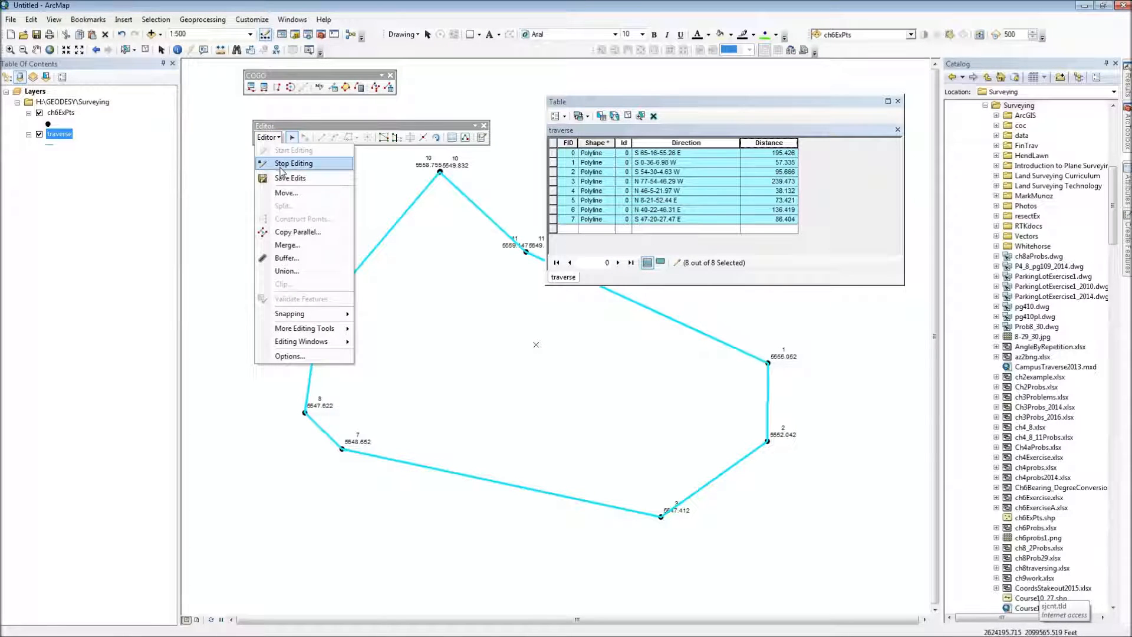
pyautogui.click(281, 159)
pyautogui.click(519, 360)
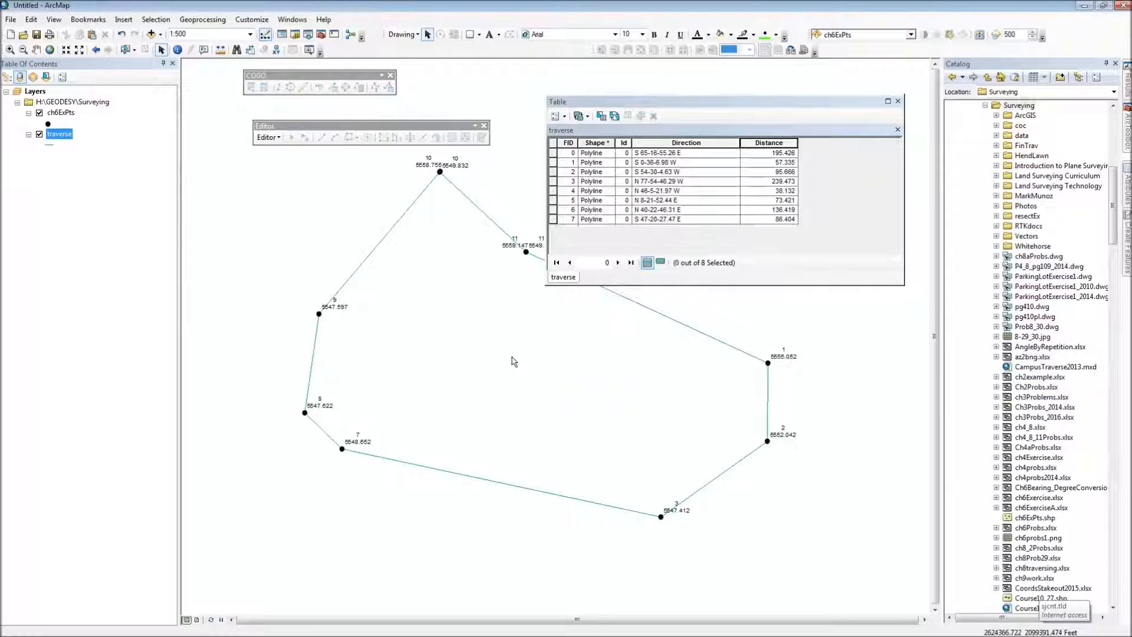
pyautogui.click(898, 102)
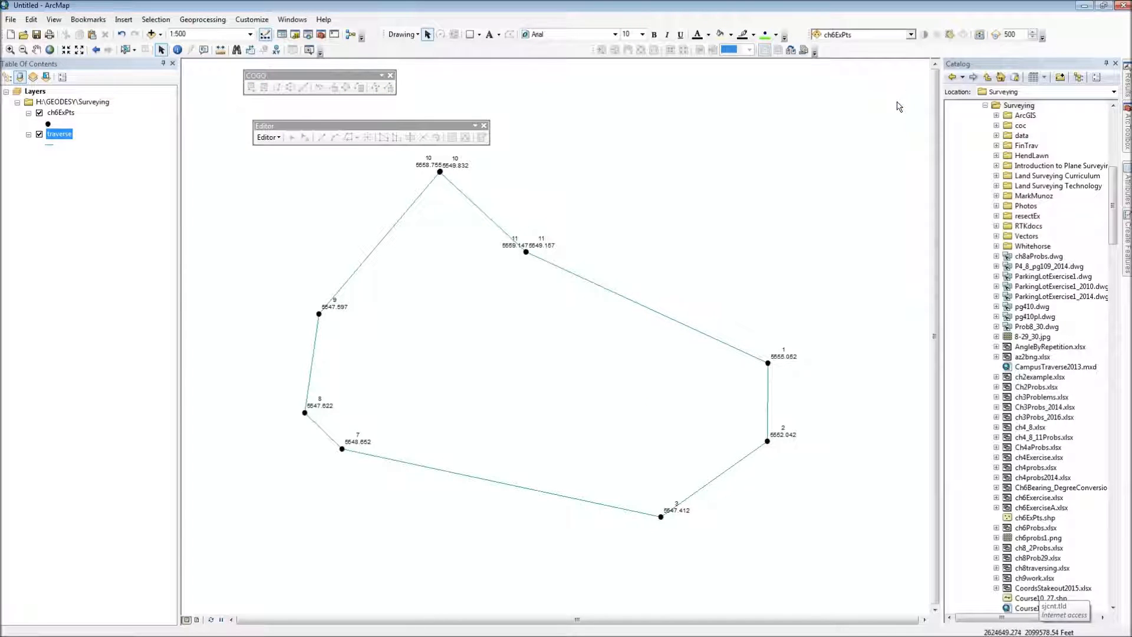
# Step: Replace the traverse layer's label expression with [Direction] & vbnewline & [Distance] and verify it
pyautogui.doubleClick(59, 135)
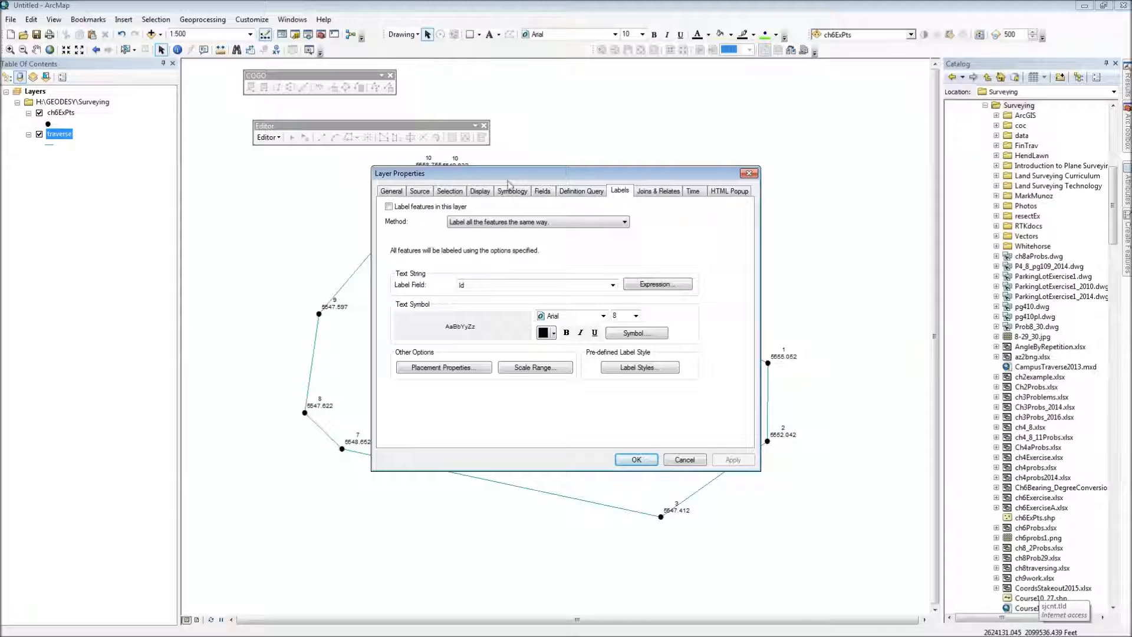
pyautogui.click(649, 284)
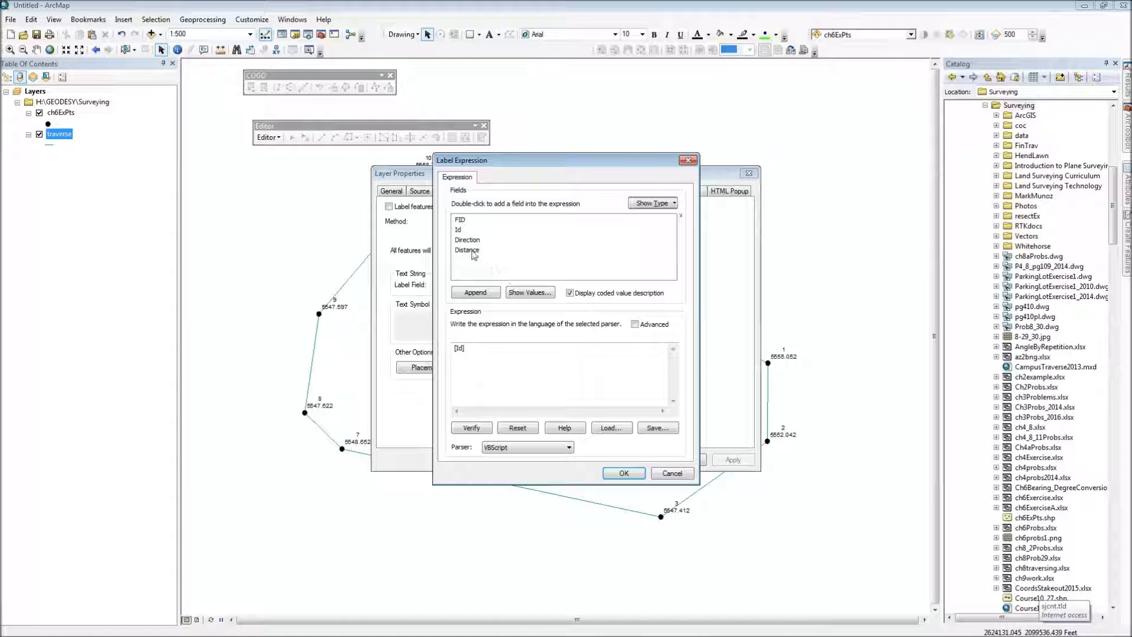
pyautogui.moveTo(473, 348); pyautogui.dragTo(446, 356)
pyautogui.press('Delete')
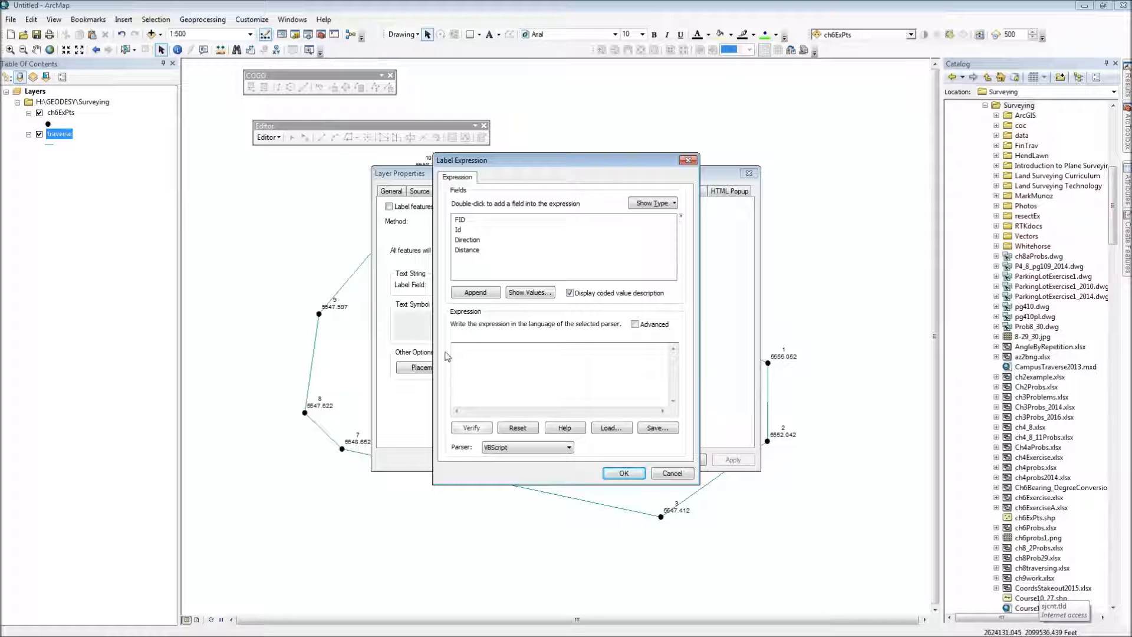
pyautogui.doubleClick(466, 239)
pyautogui.write('& vbnewline')
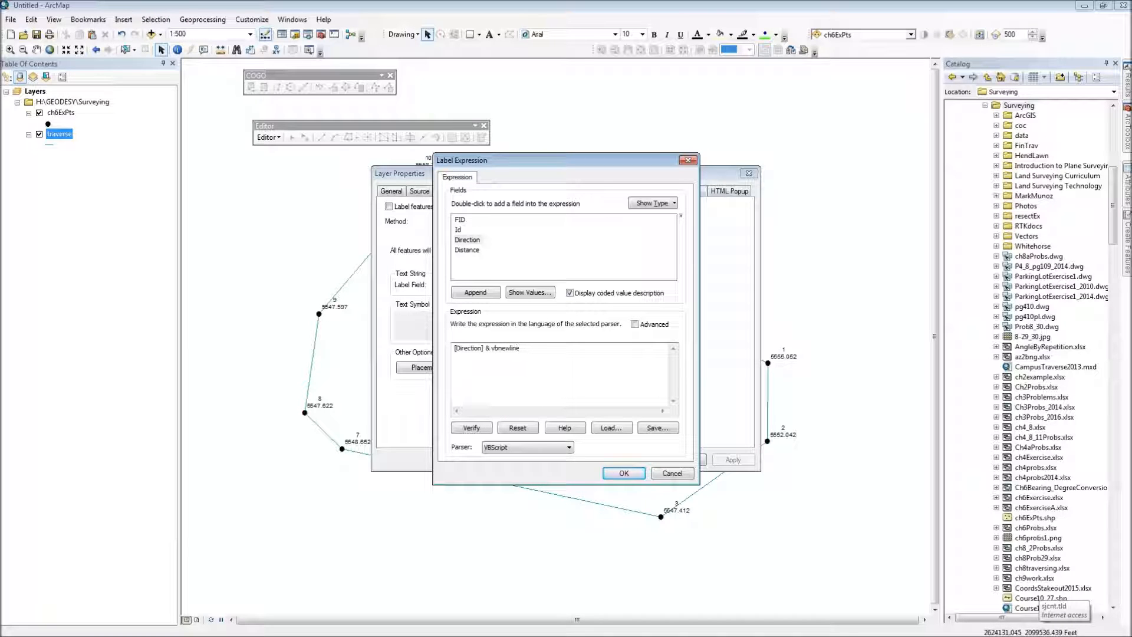
pyautogui.write(' &')
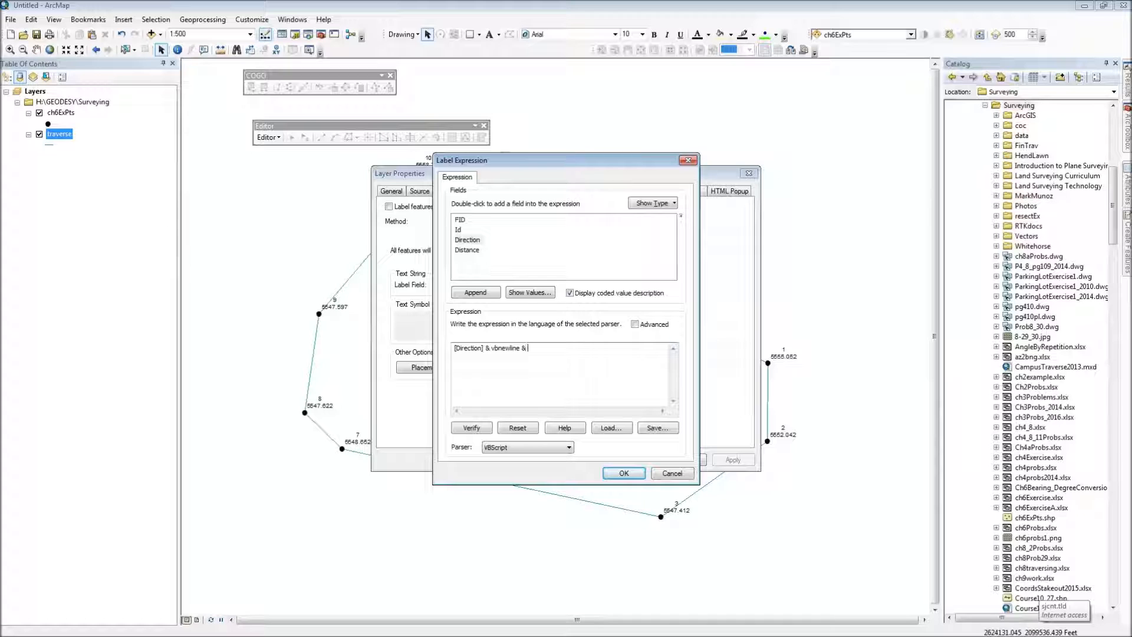
pyautogui.click(476, 251)
pyautogui.doubleClick(476, 250)
pyautogui.click(484, 432)
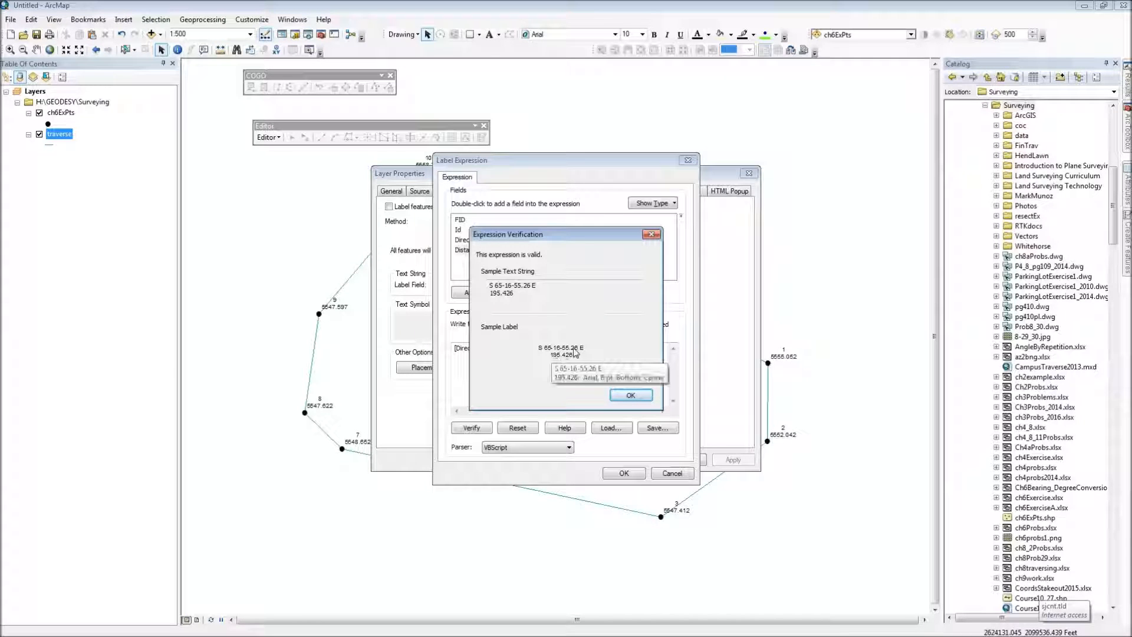
pyautogui.click(627, 396)
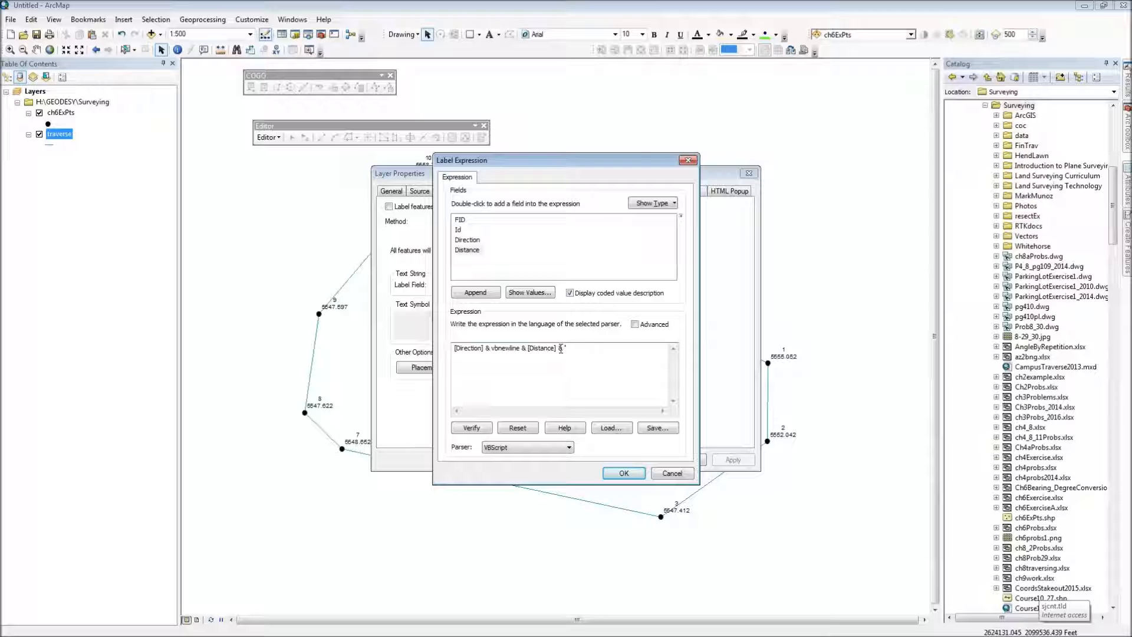
# Step: Append the quoted sample text "HI" with & after [Distance] in the label expression and verify it
pyautogui.write('"')
pyautogui.click(472, 428)
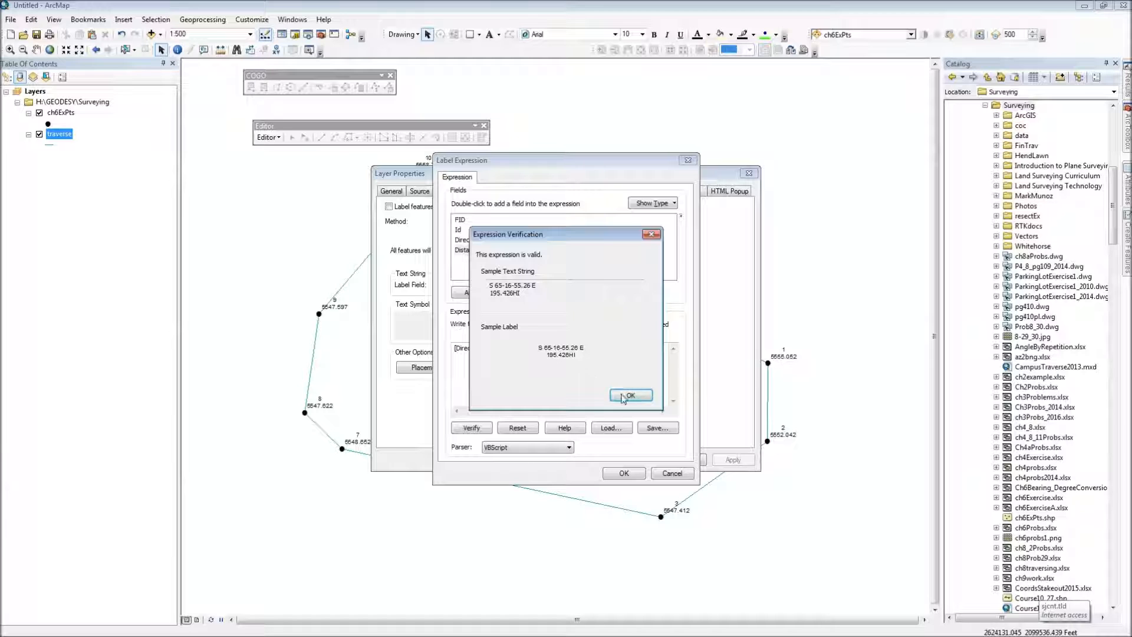
pyautogui.press('Return')
# Step: Replace the HI text in the label expression with a single foot mark (') and verify the expression
pyautogui.doubleClick(569, 348)
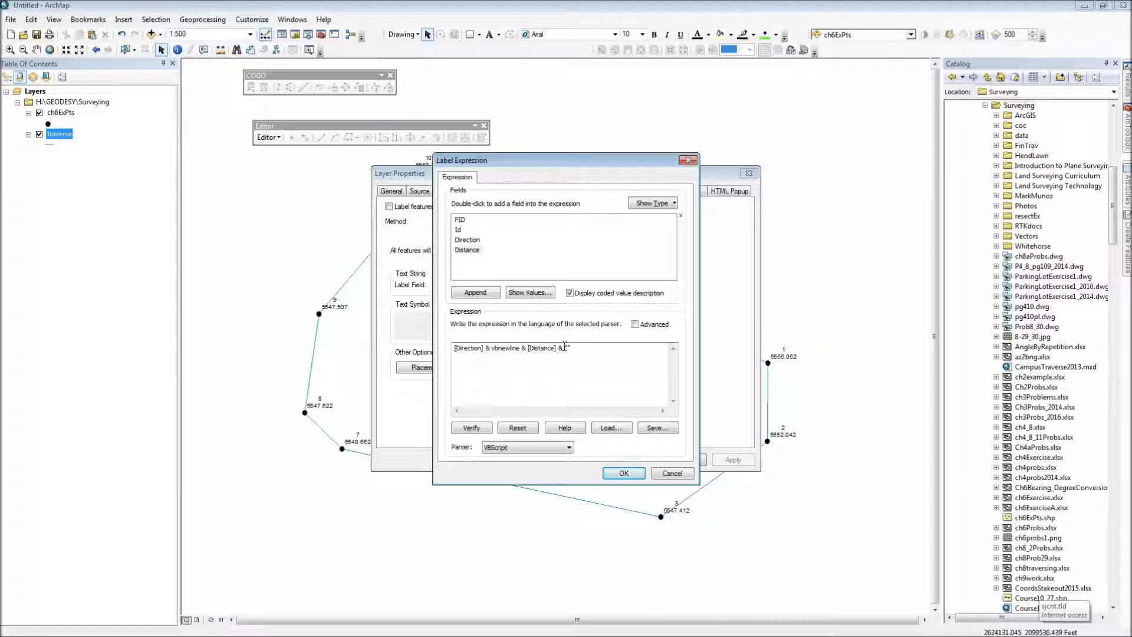
pyautogui.click(486, 427)
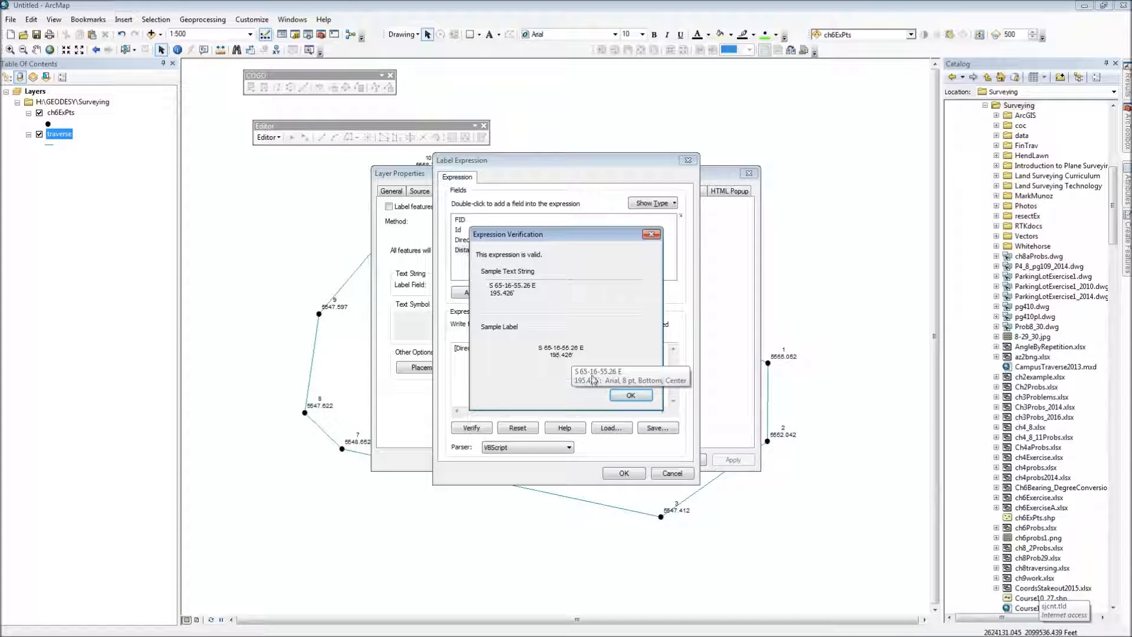
pyautogui.click(630, 396)
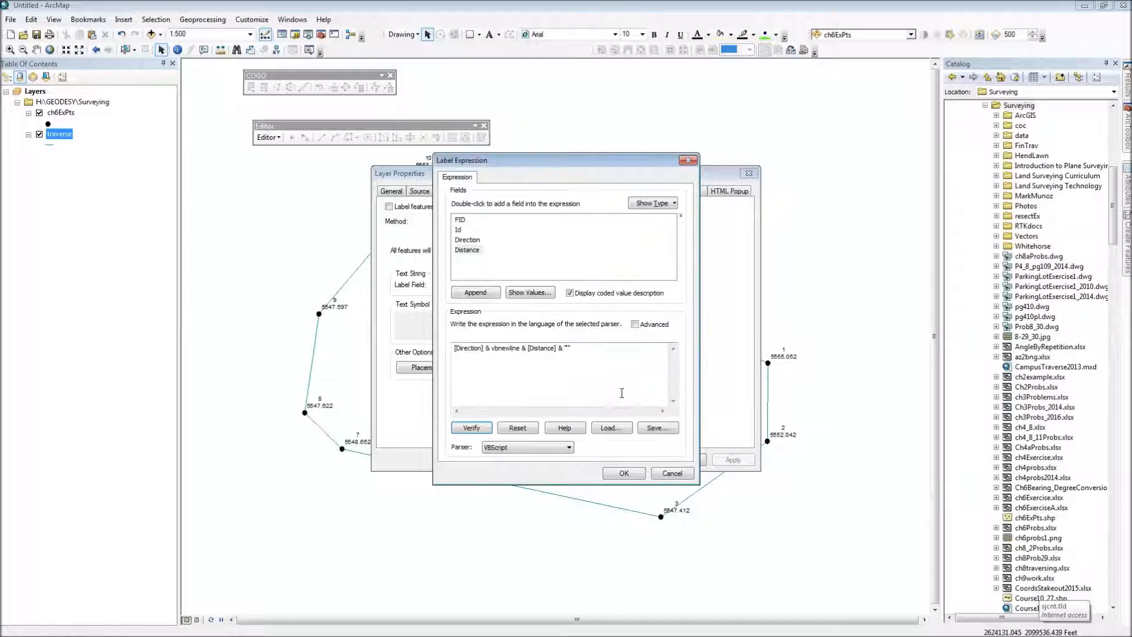
# Step: Accept the label expression, turn on labeling for the traverse layer and apply the layer properties
pyautogui.click(623, 474)
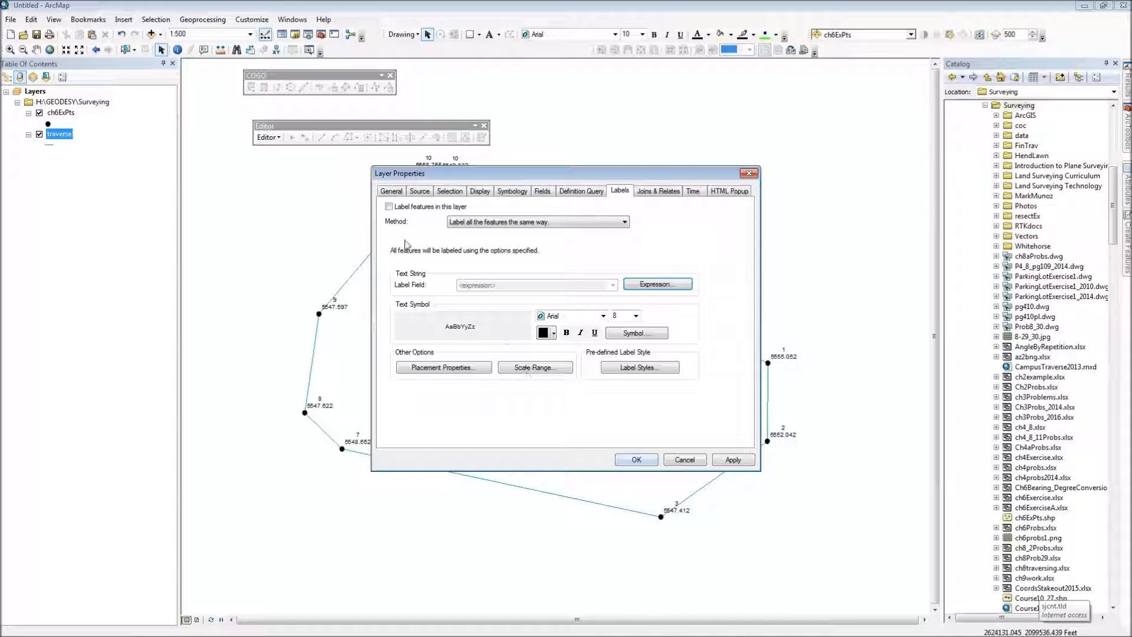
pyautogui.click(388, 208)
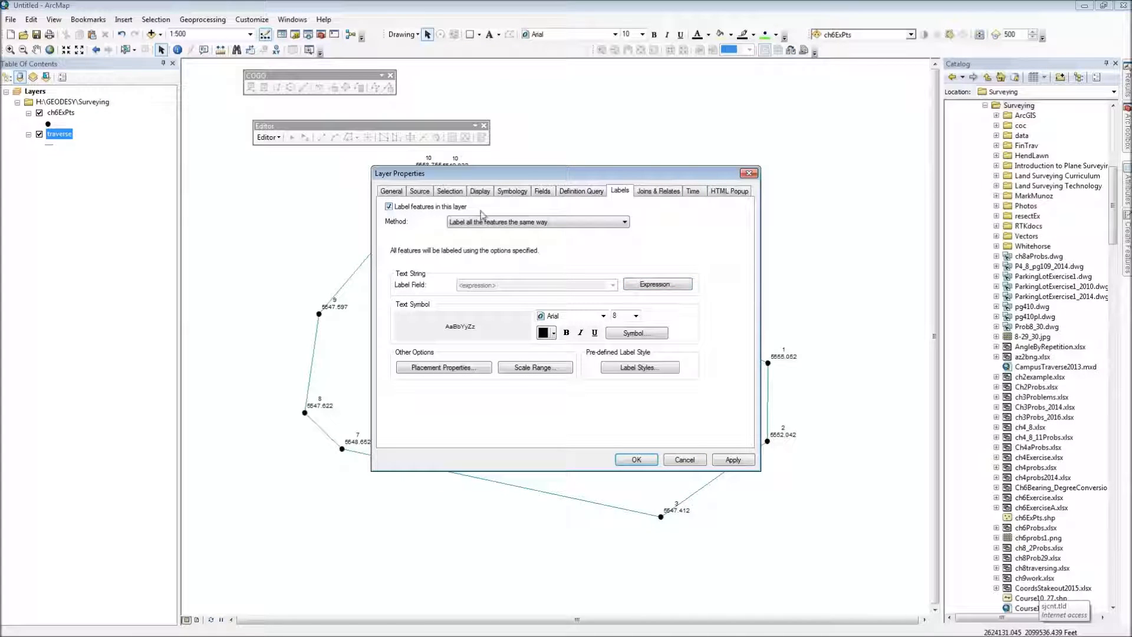
pyautogui.click(648, 460)
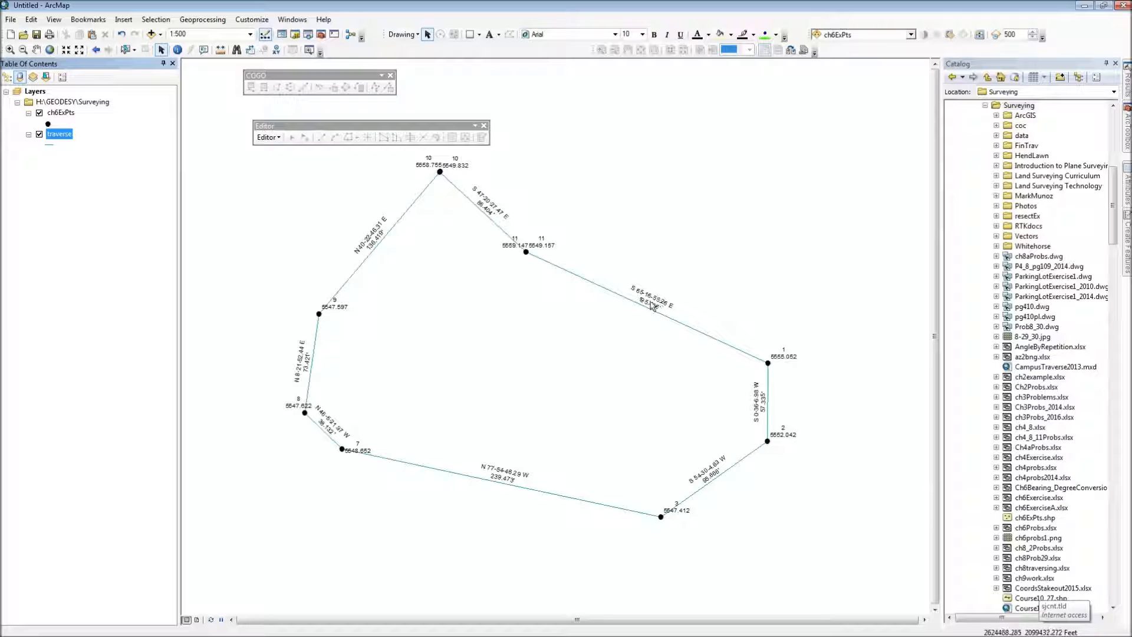
# Step: Set the traverse labels' placement position to On the line instead of Above, keeping the parallel orientation
pyautogui.doubleClick(64, 134)
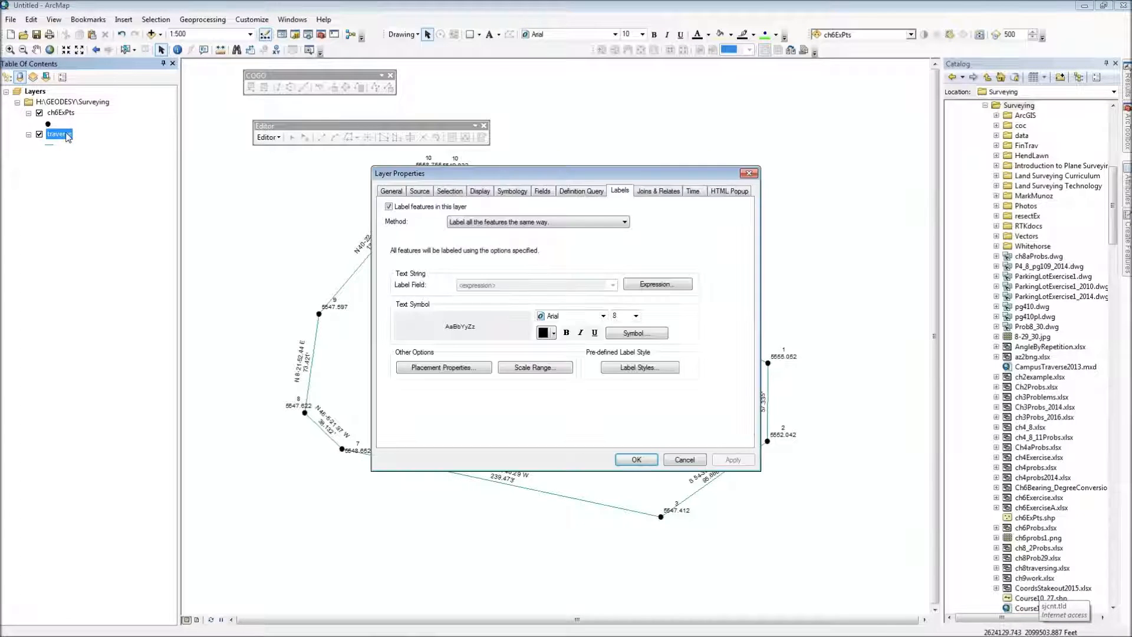
pyautogui.click(465, 369)
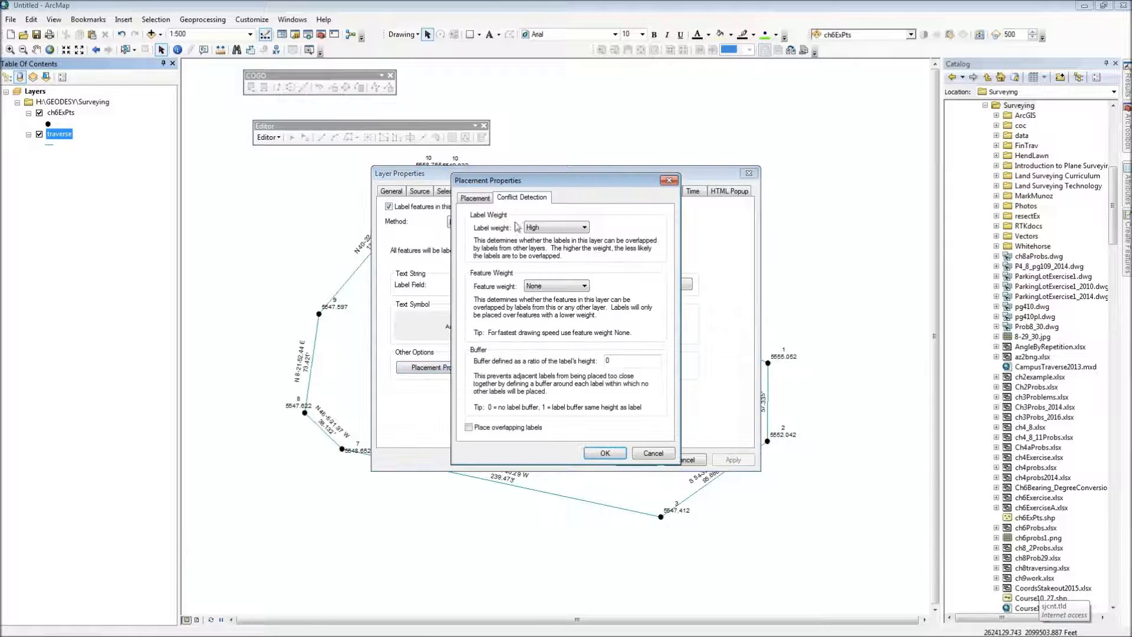
pyautogui.click(485, 201)
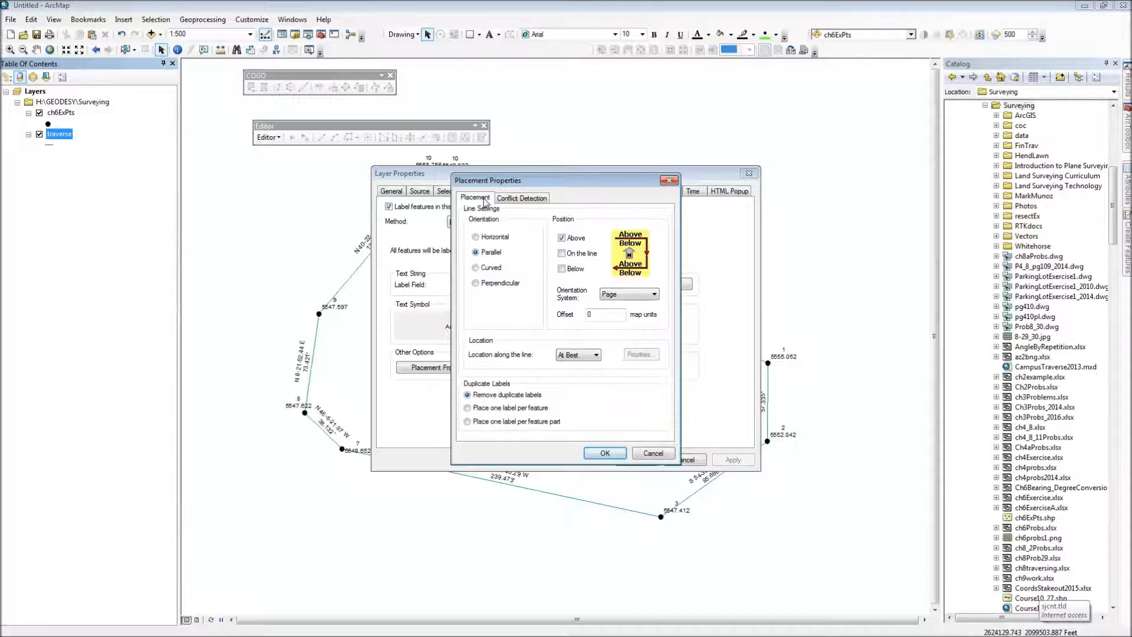
pyautogui.click(561, 238)
pyautogui.click(562, 253)
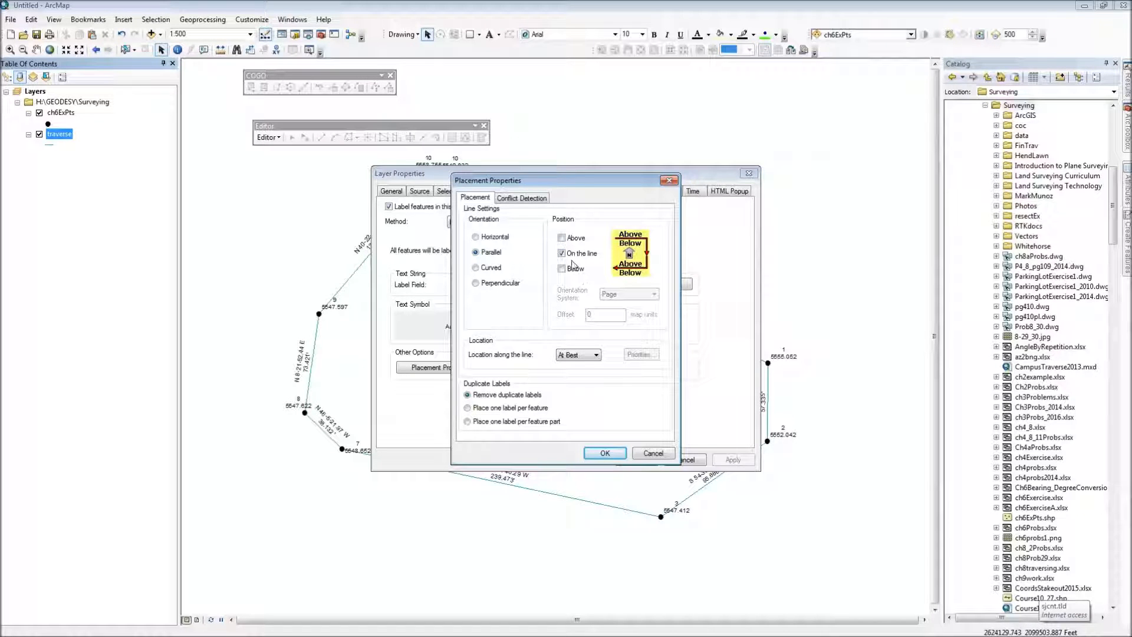
pyautogui.click(615, 453)
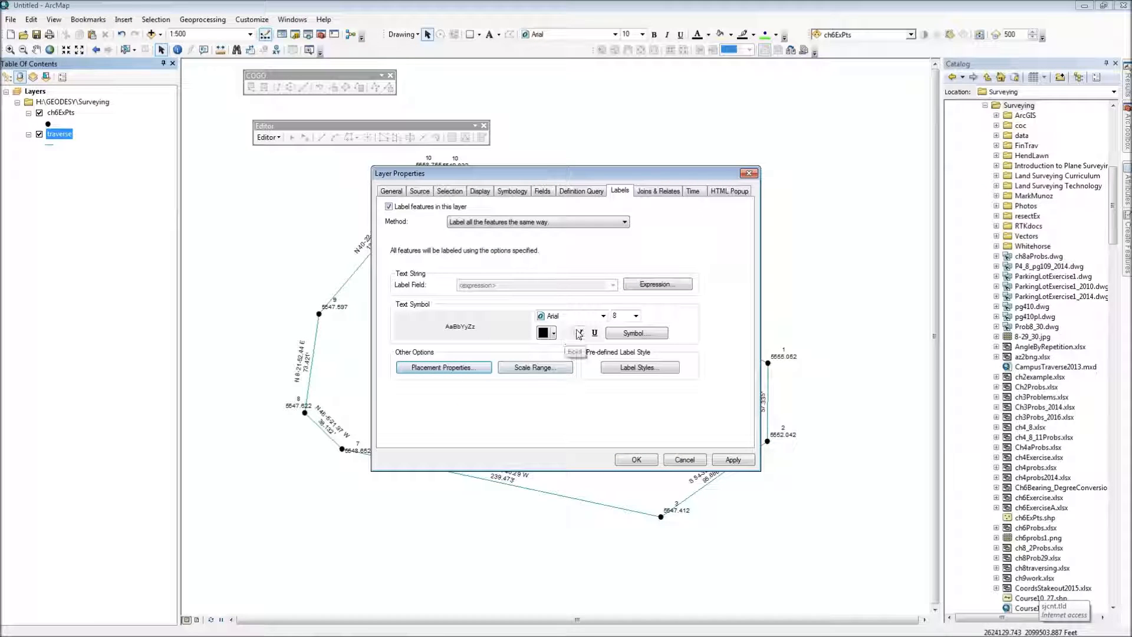
# Step: Set the traverse label text symbol's font size to 9
pyautogui.click(622, 334)
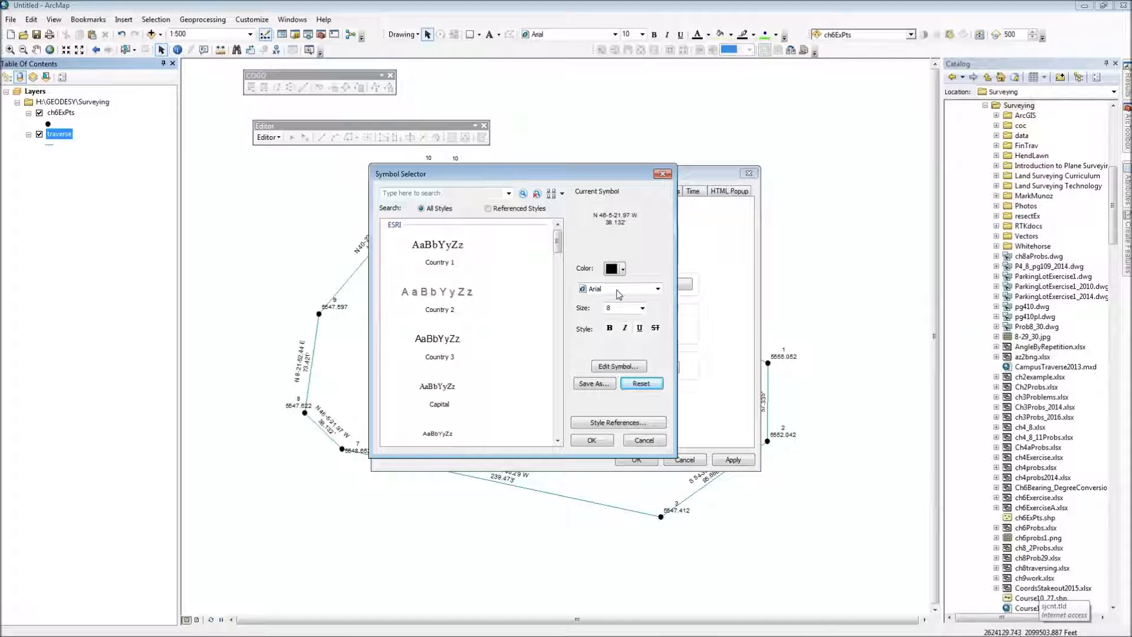
pyautogui.click(642, 308)
pyautogui.click(619, 328)
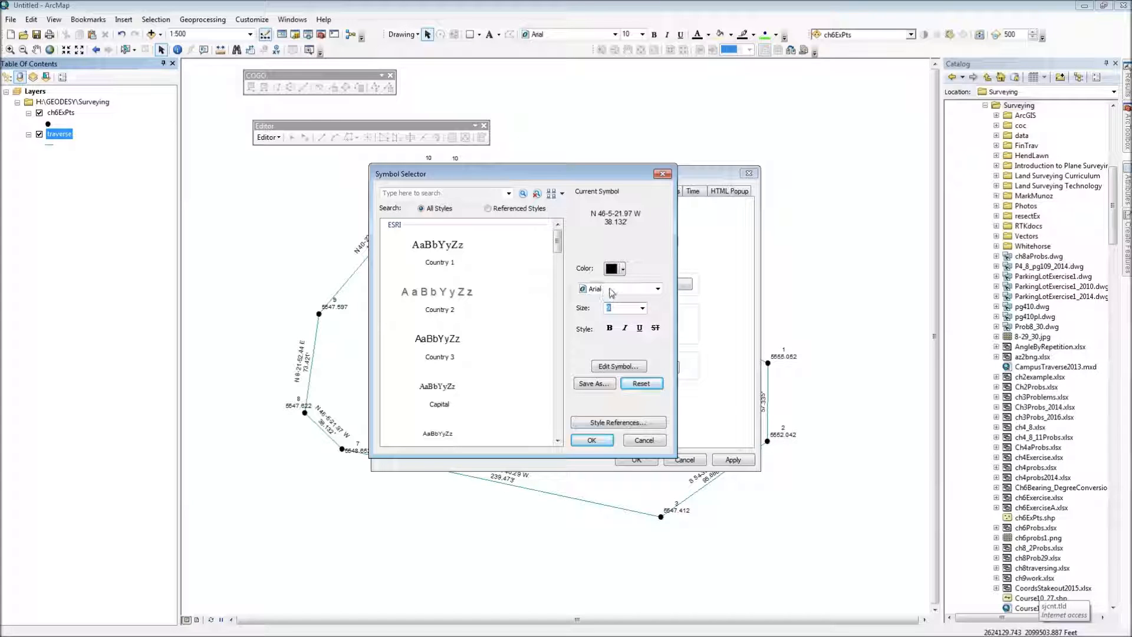
# Step: Edit the label text symbol's formatted text so the leading is 3 points
pyautogui.click(604, 367)
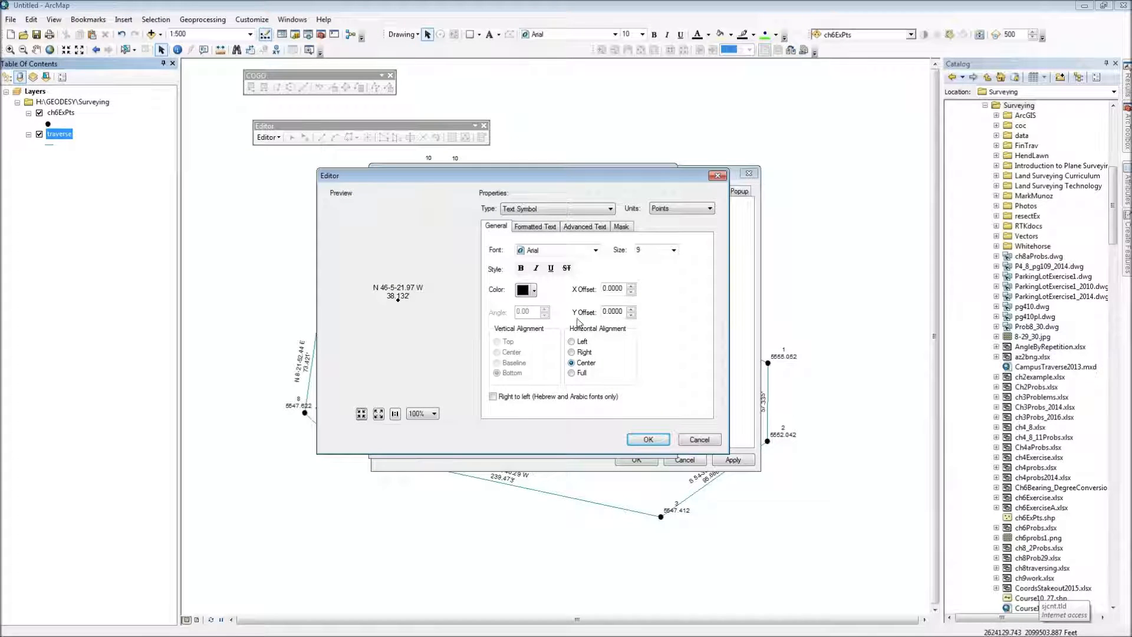
pyautogui.click(549, 228)
pyautogui.doubleClick(651, 266)
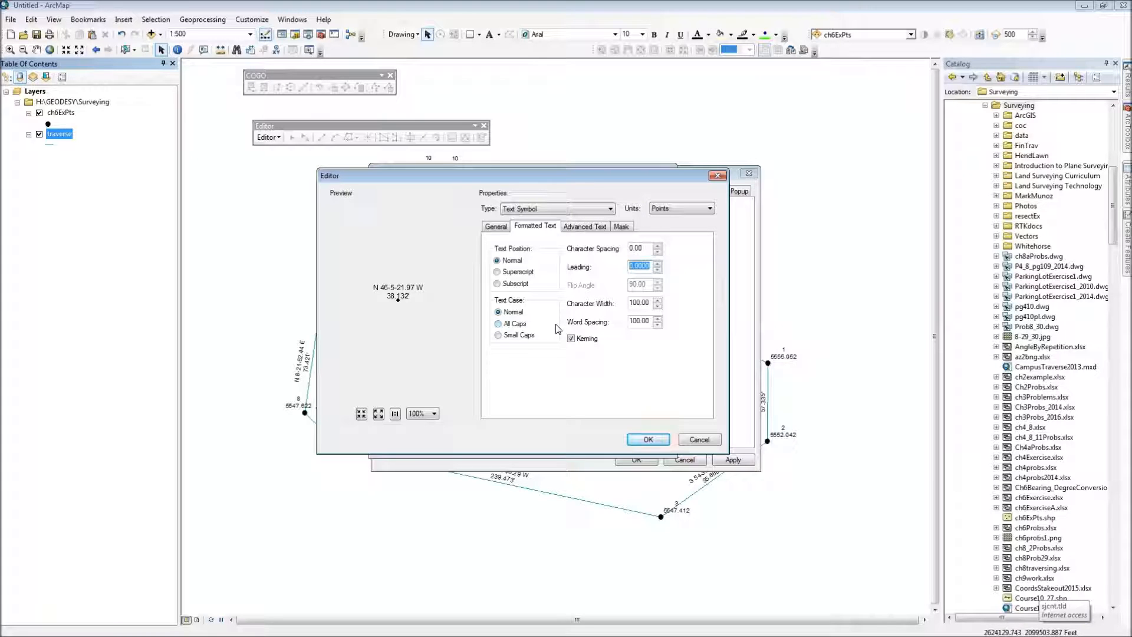
pyautogui.write('3')
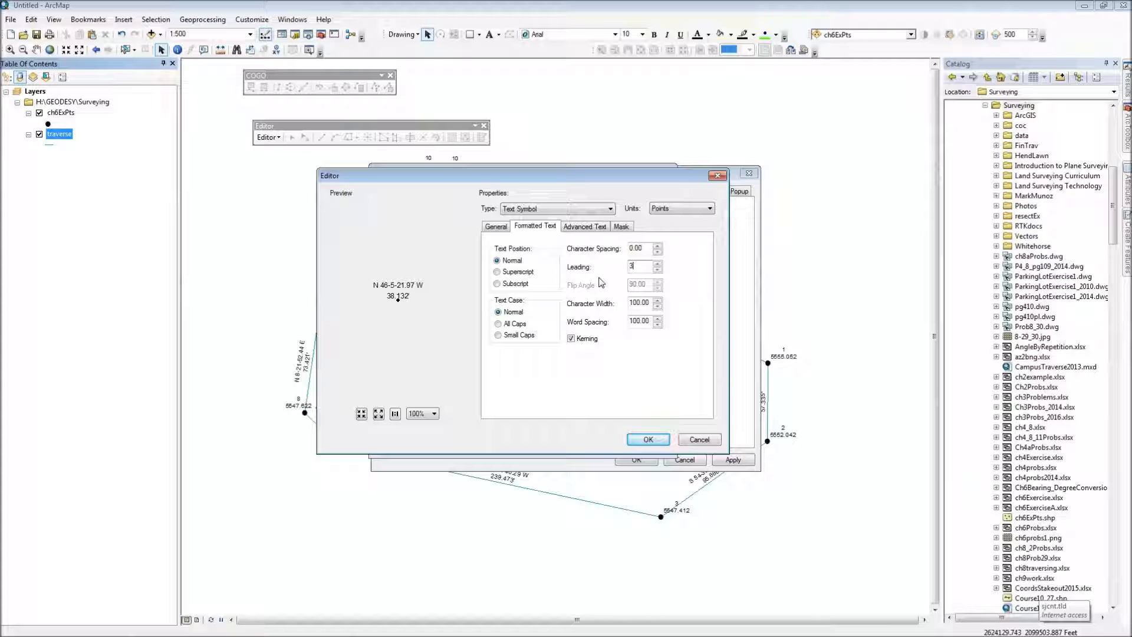
# Step: Set the label text symbol's Y offset to -1.5 points and accept the symbol edits
pyautogui.click(497, 227)
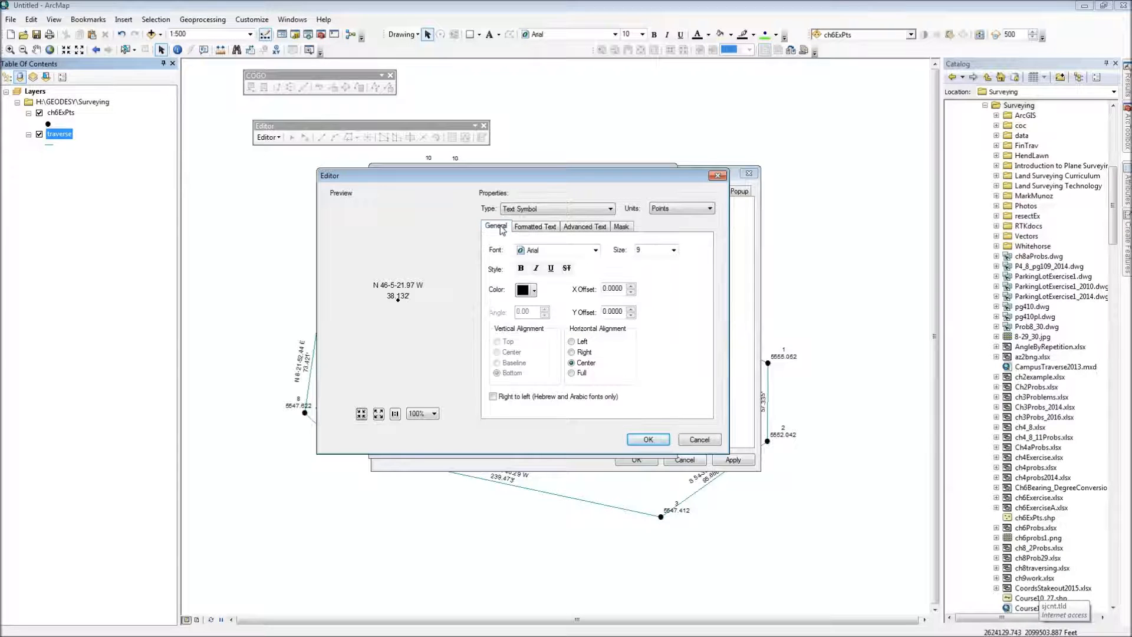
pyautogui.moveTo(624, 311); pyautogui.dragTo(594, 311)
pyautogui.write('-1.5')
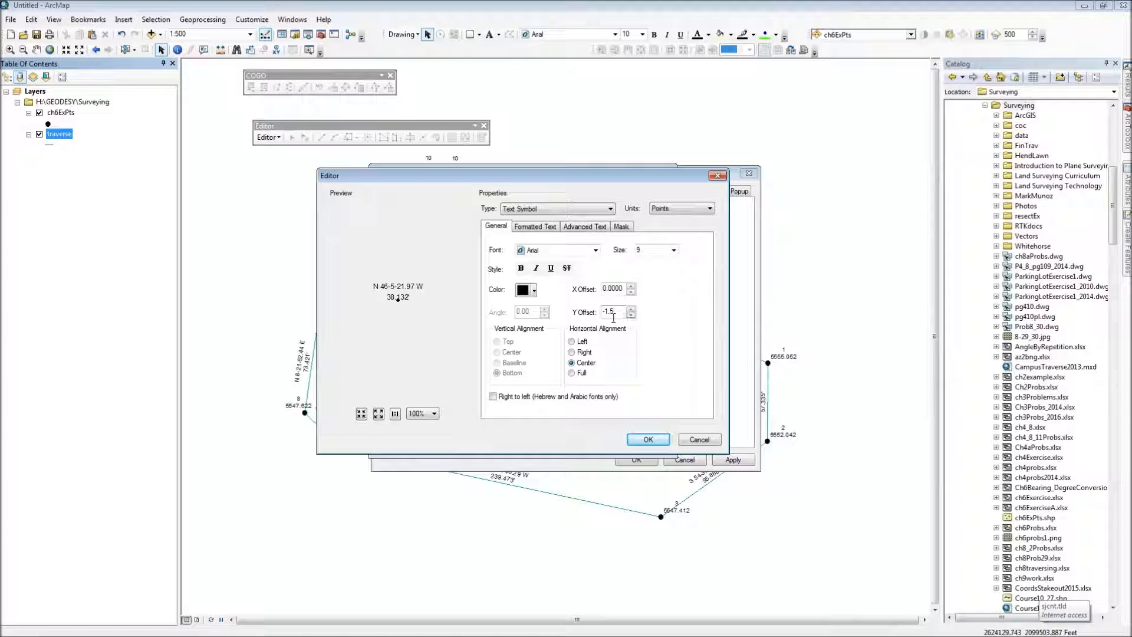
pyautogui.click(648, 440)
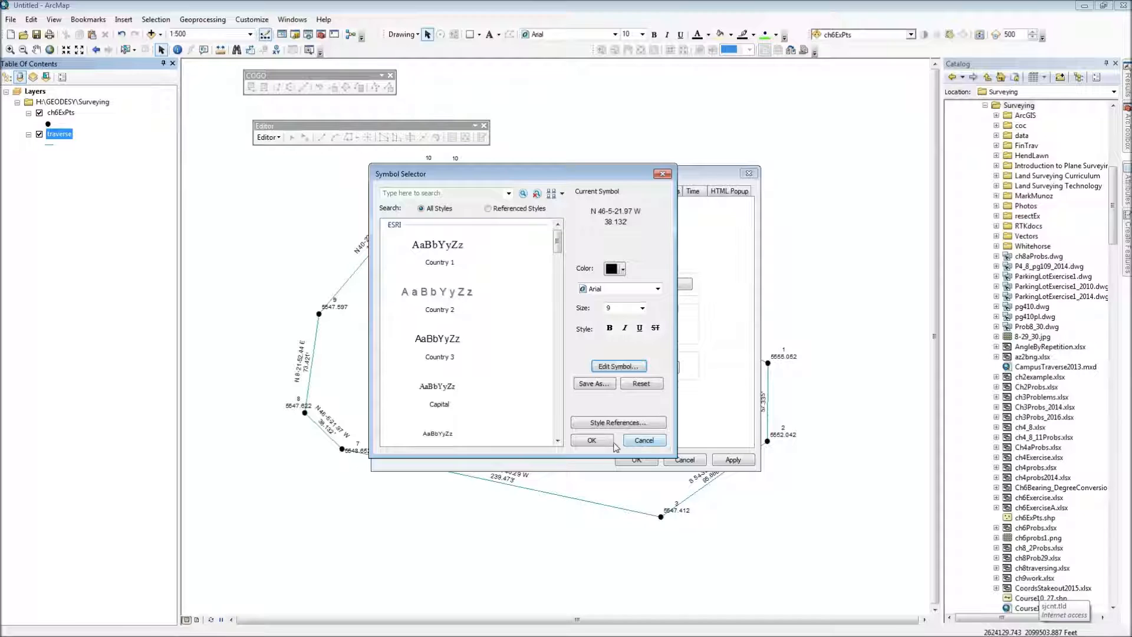
# Step: Apply the traverse label symbol changes, and make the traverse line symbol black with a width of 1.5
pyautogui.click(601, 444)
pyautogui.click(637, 461)
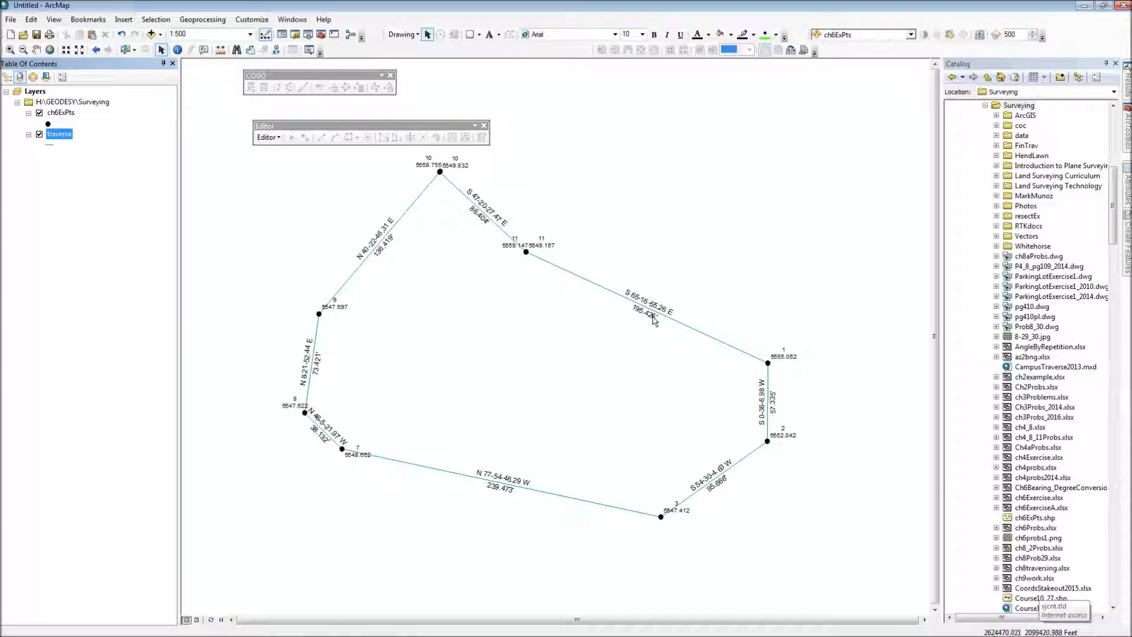
pyautogui.click(45, 145)
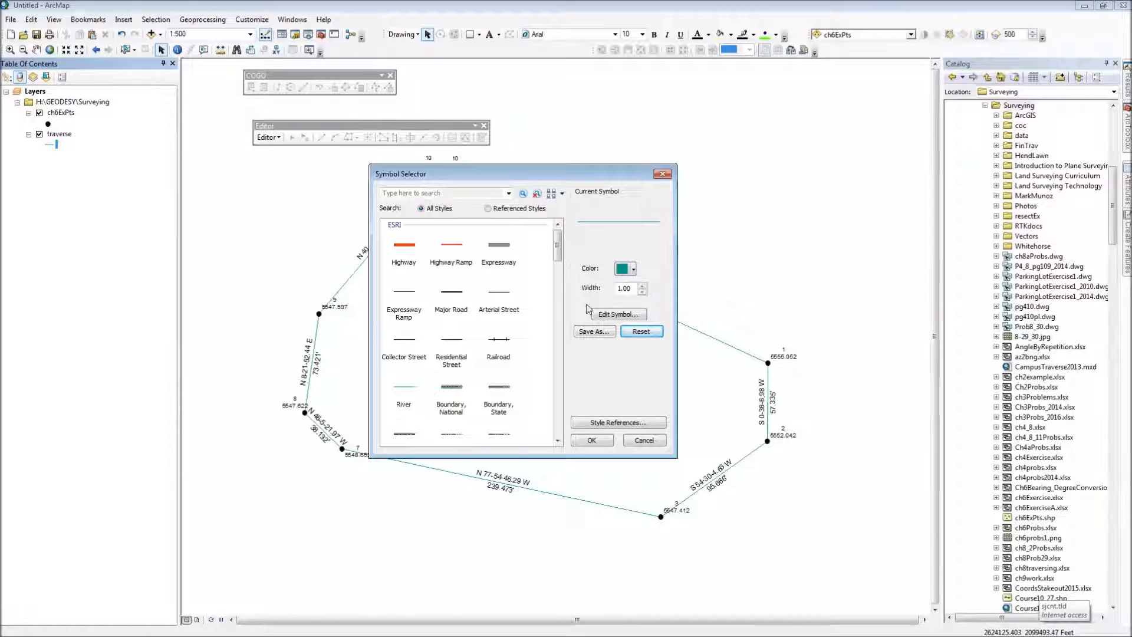
pyautogui.moveTo(632, 288); pyautogui.dragTo(606, 289)
pyautogui.write('1.5')
pyautogui.click(634, 269)
pyautogui.click(623, 396)
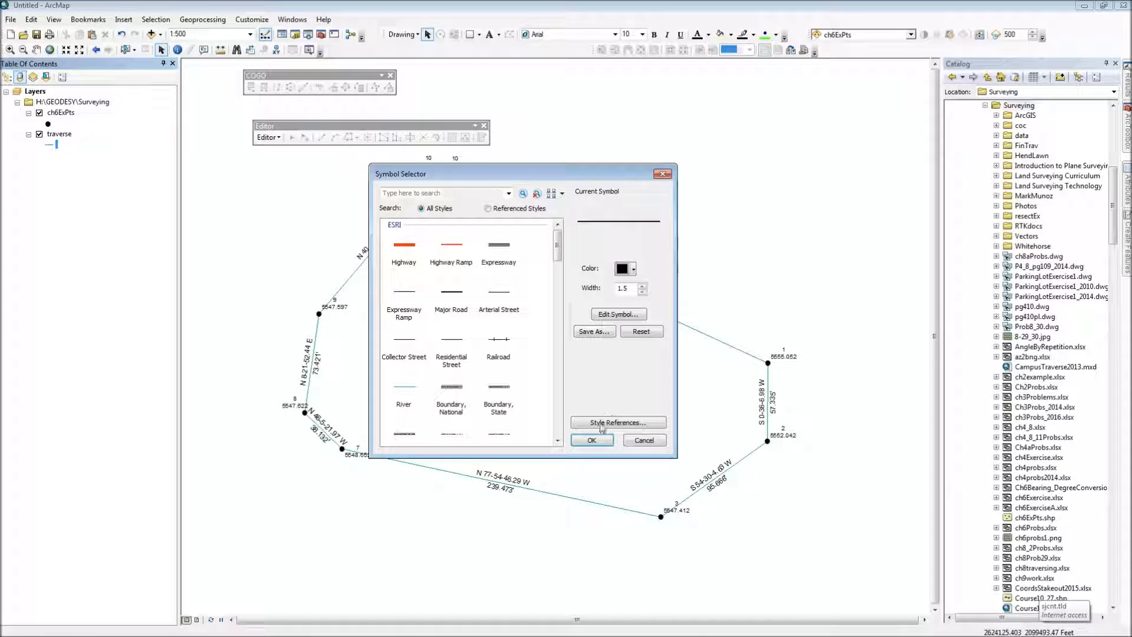
pyautogui.click(591, 440)
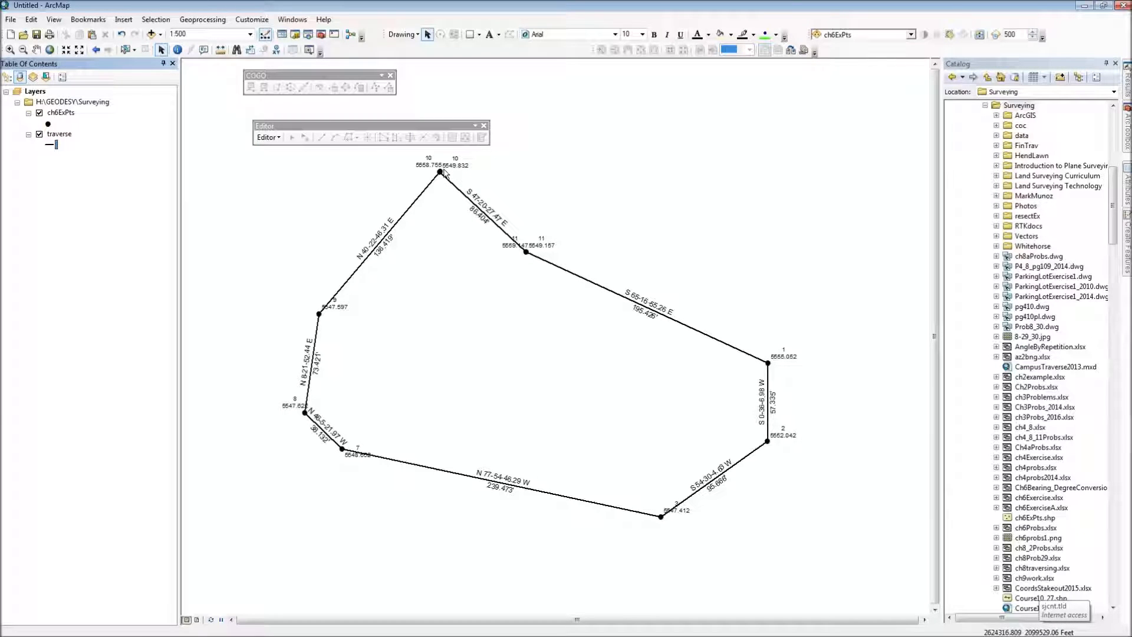
# Step: Append a foot mark to the ch6ExPts label expression so it reads [Pt] & vbnewline & [Z] & "'", and apply it
pyautogui.click(58, 112)
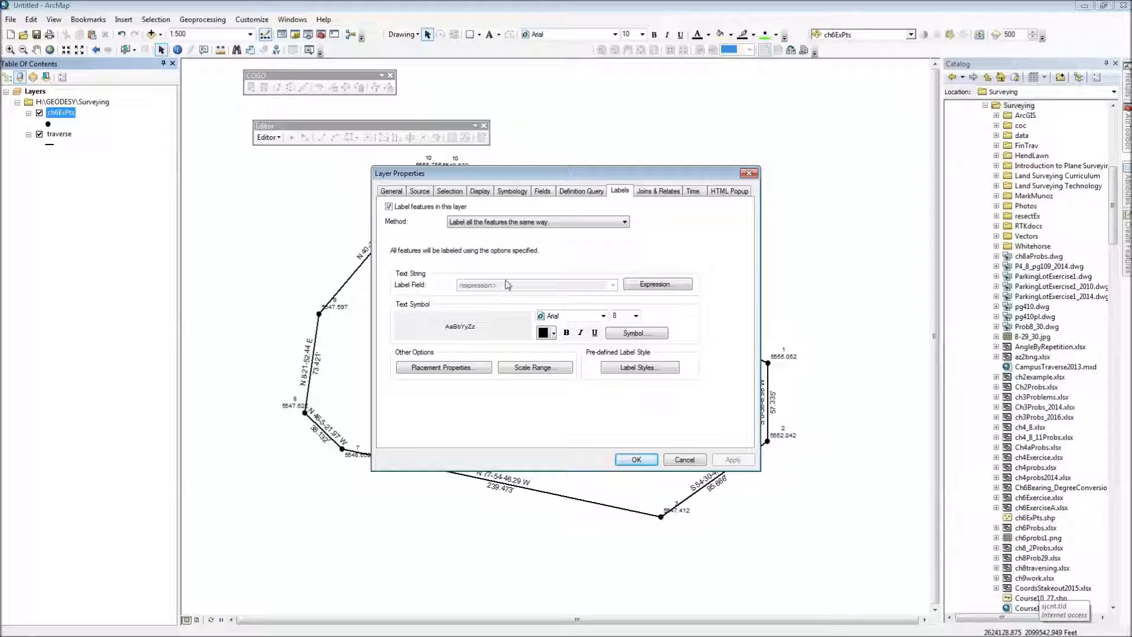
pyautogui.click(633, 287)
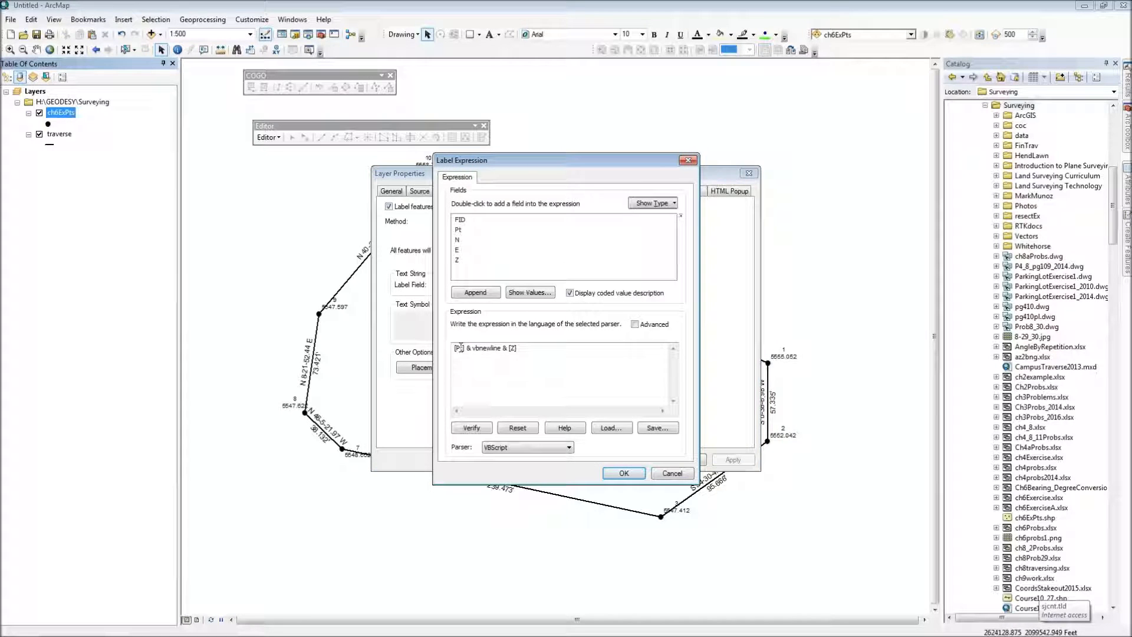
pyautogui.click(509, 352)
pyautogui.write('&')
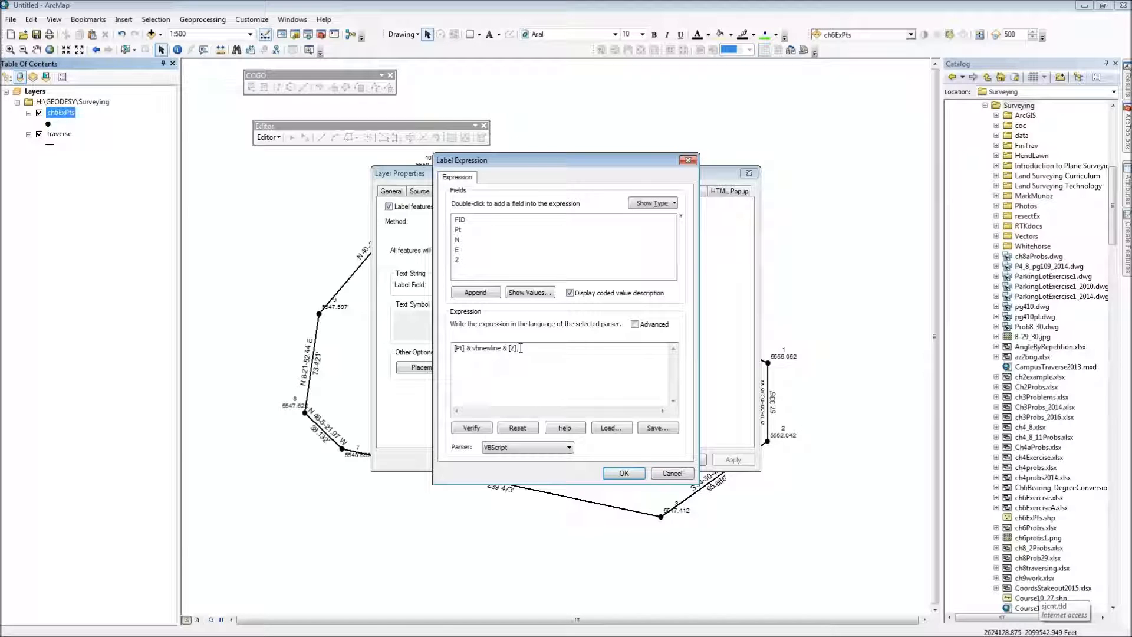
pyautogui.write(' ""')
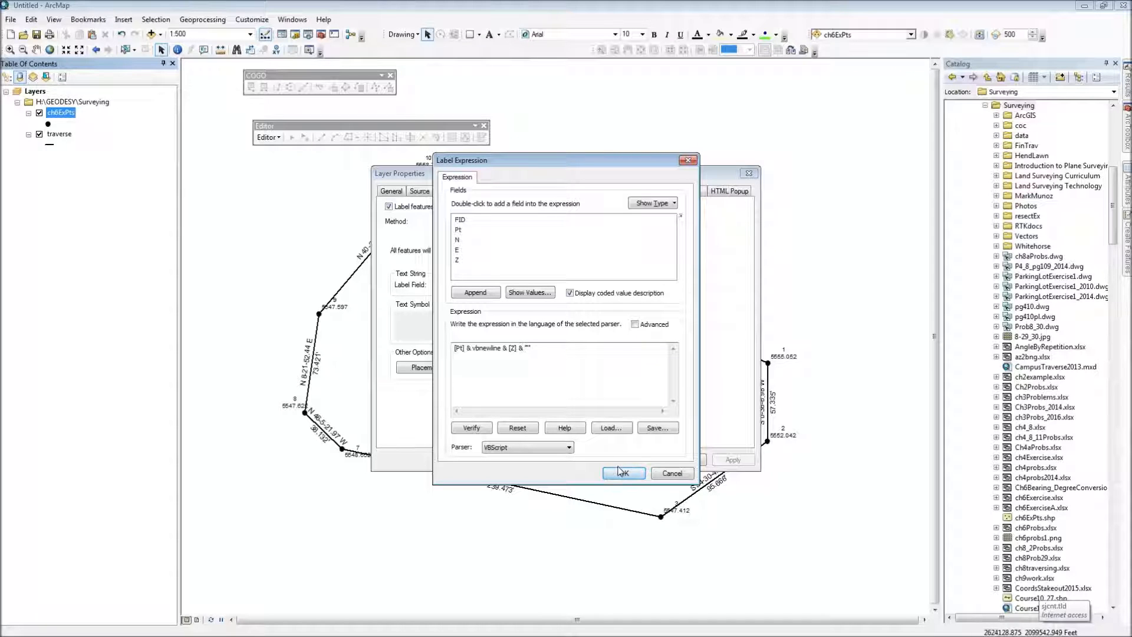
pyautogui.click(623, 474)
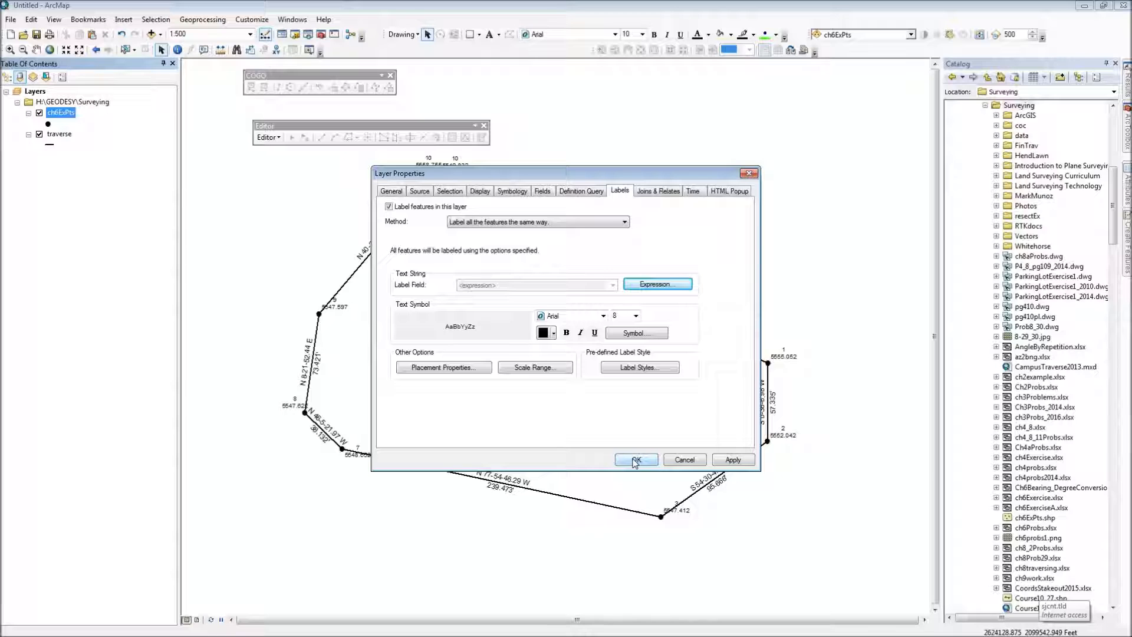
pyautogui.click(635, 461)
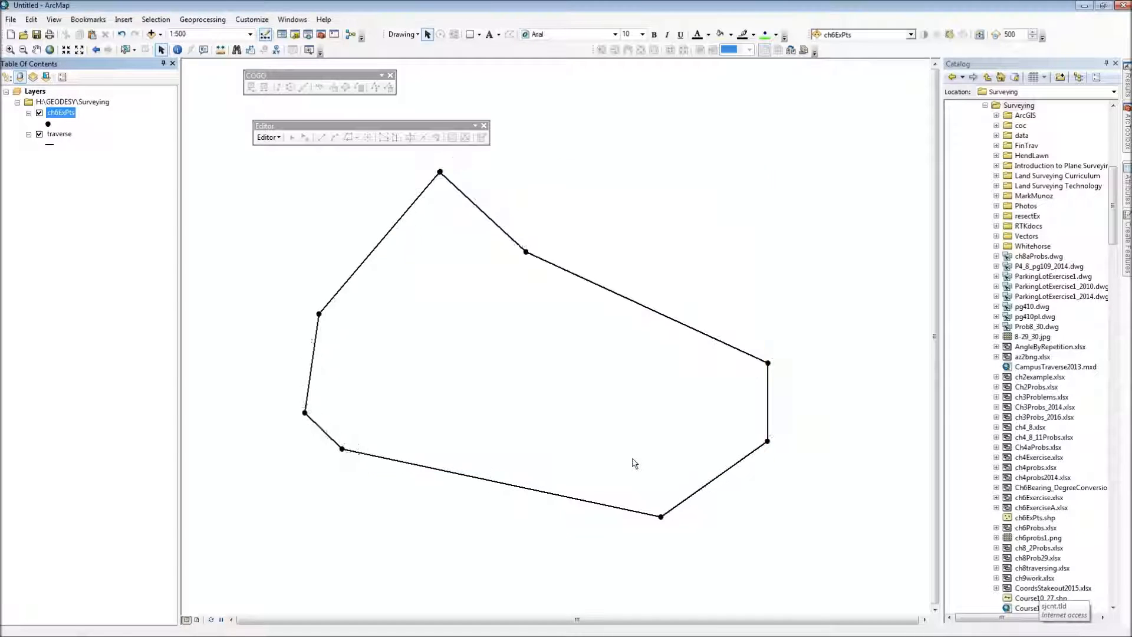
# Step: Inspect the duplicate point 10 and 11 records in the ch6ExPts attribute table, select FID 0 and FID 1, and close the table
pyautogui.rightClick(64, 116)
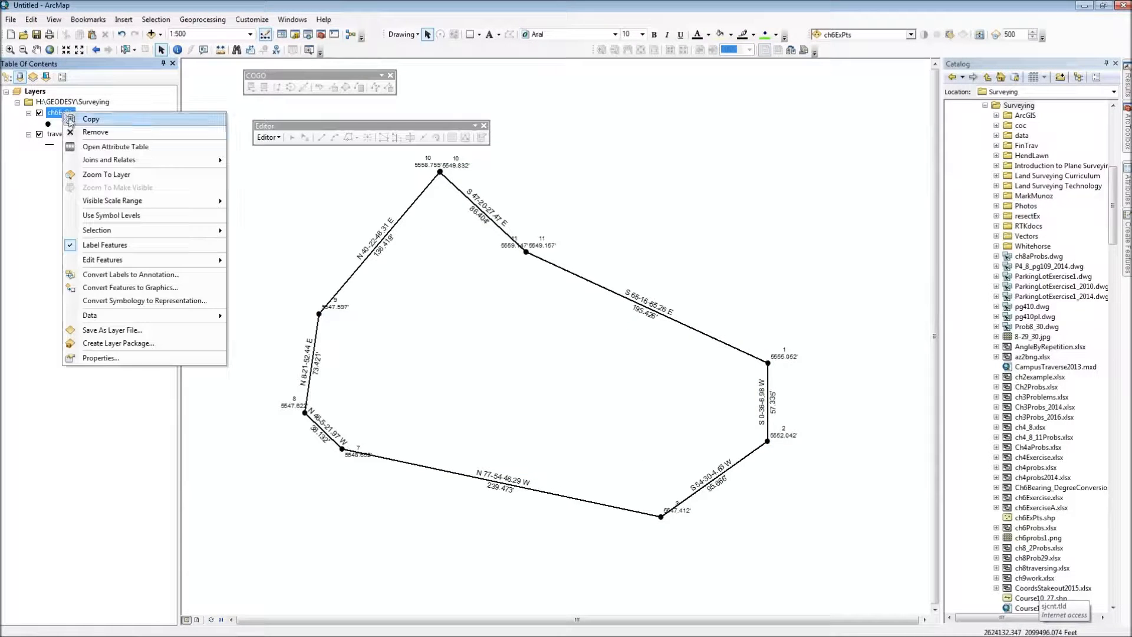
pyautogui.click(87, 146)
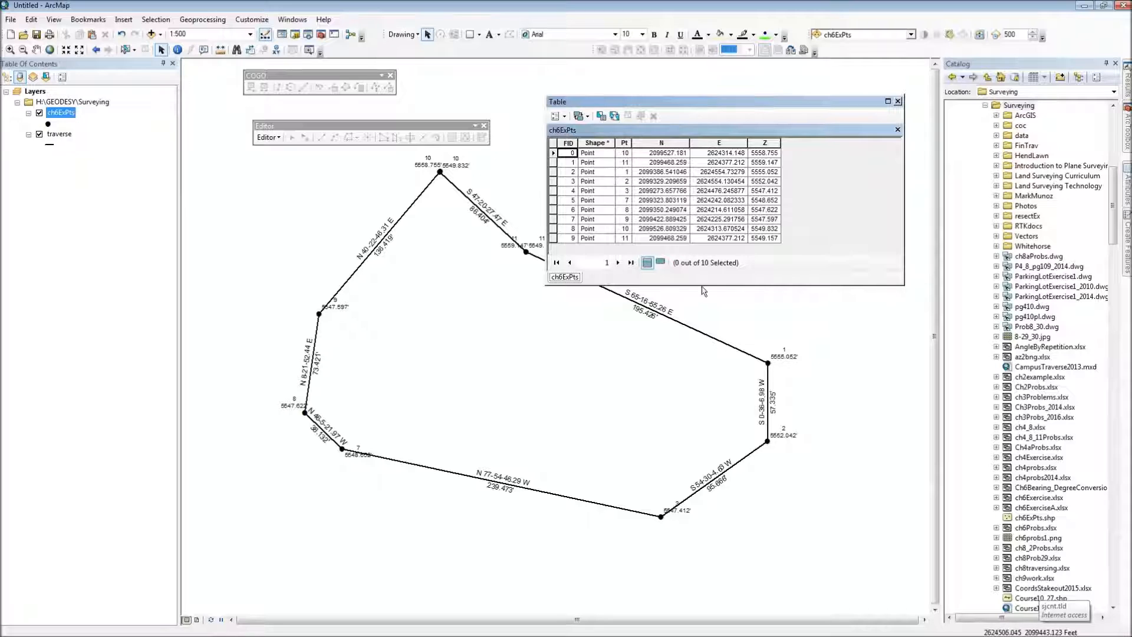
pyautogui.moveTo(707, 285); pyautogui.dragTo(716, 303)
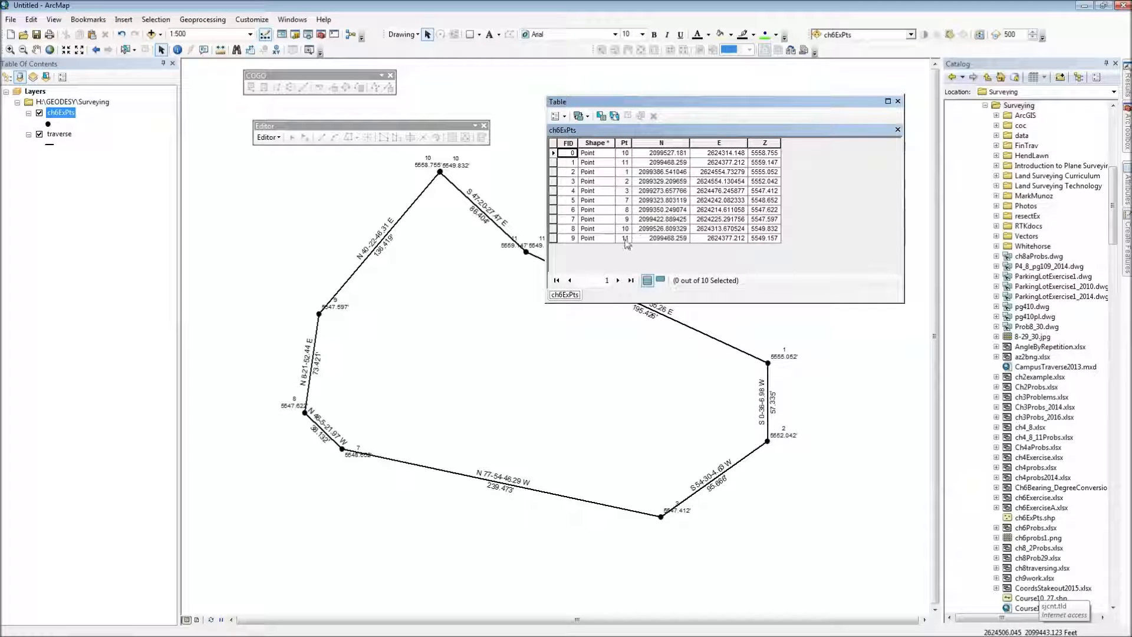
pyautogui.click(624, 154)
pyautogui.click(554, 153)
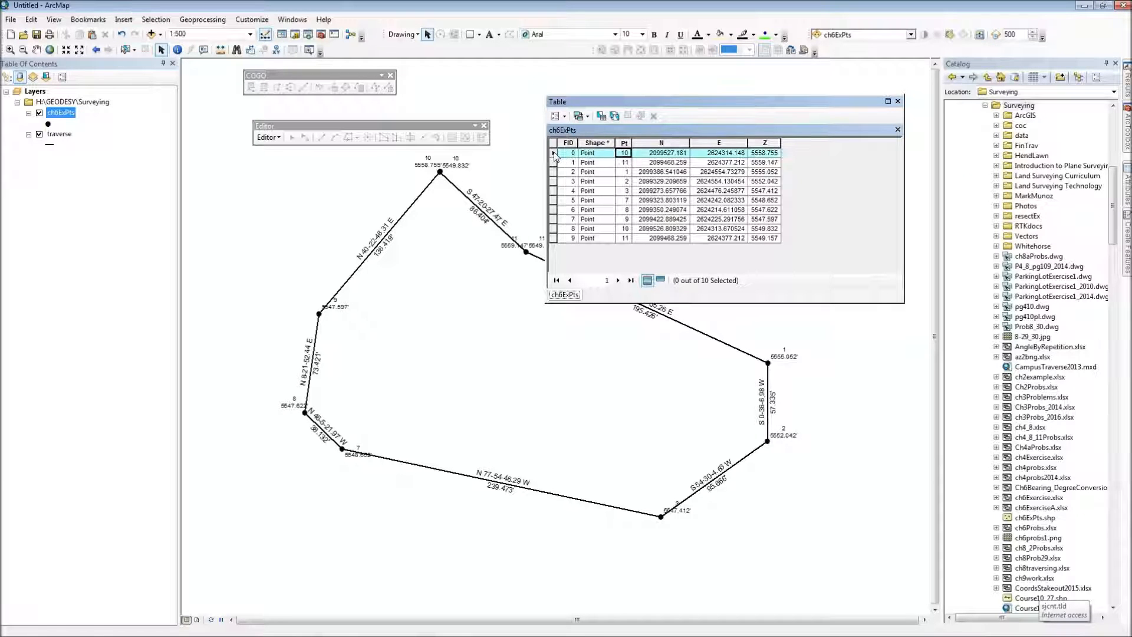
pyautogui.click(552, 238)
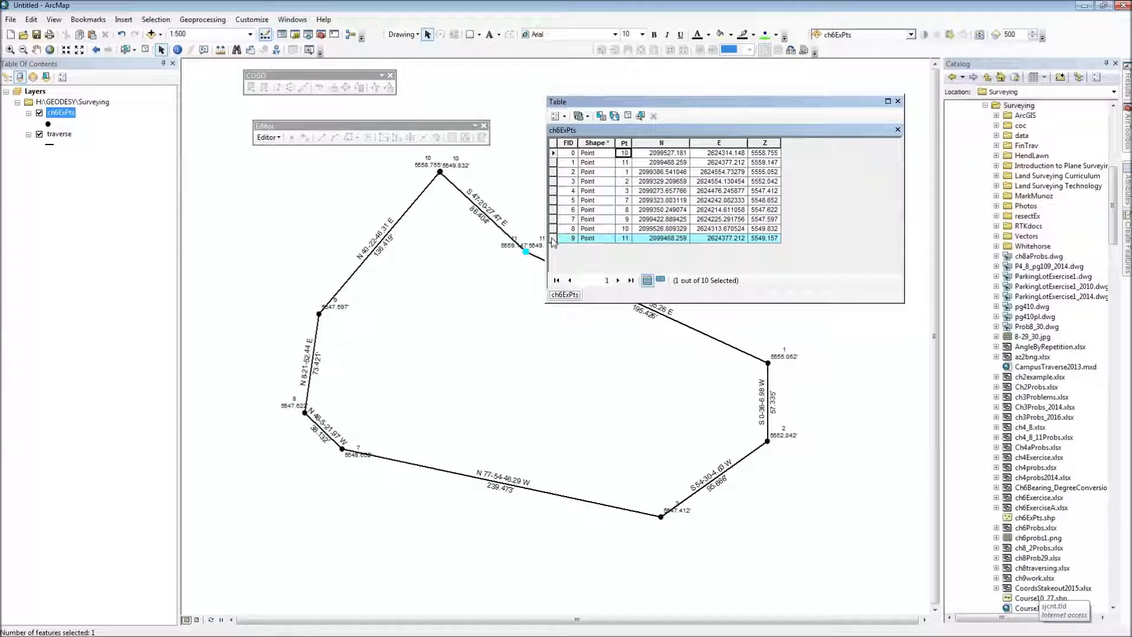
pyautogui.click(555, 163)
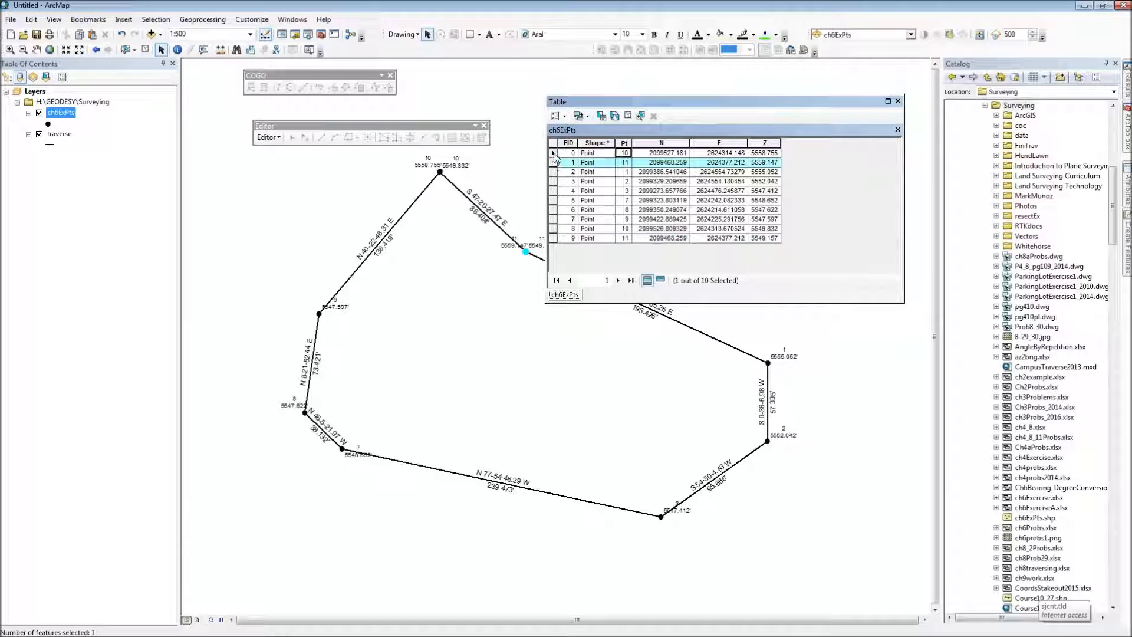
pyautogui.keyDown('ctrl'); pyautogui.click(553, 153); pyautogui.keyUp('ctrl')
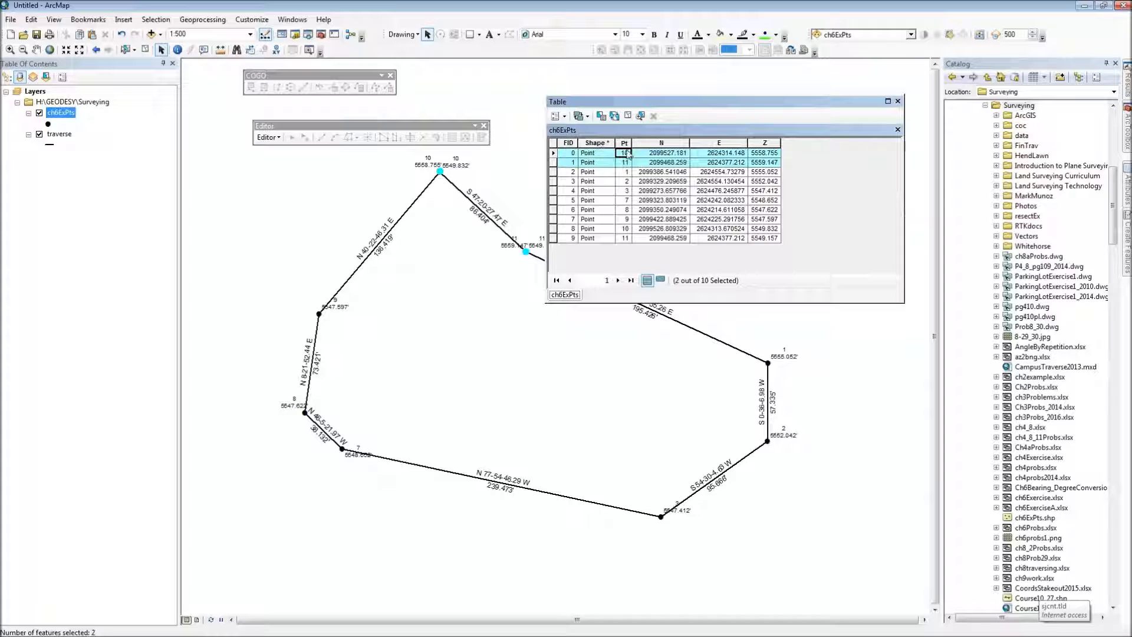
pyautogui.click(898, 102)
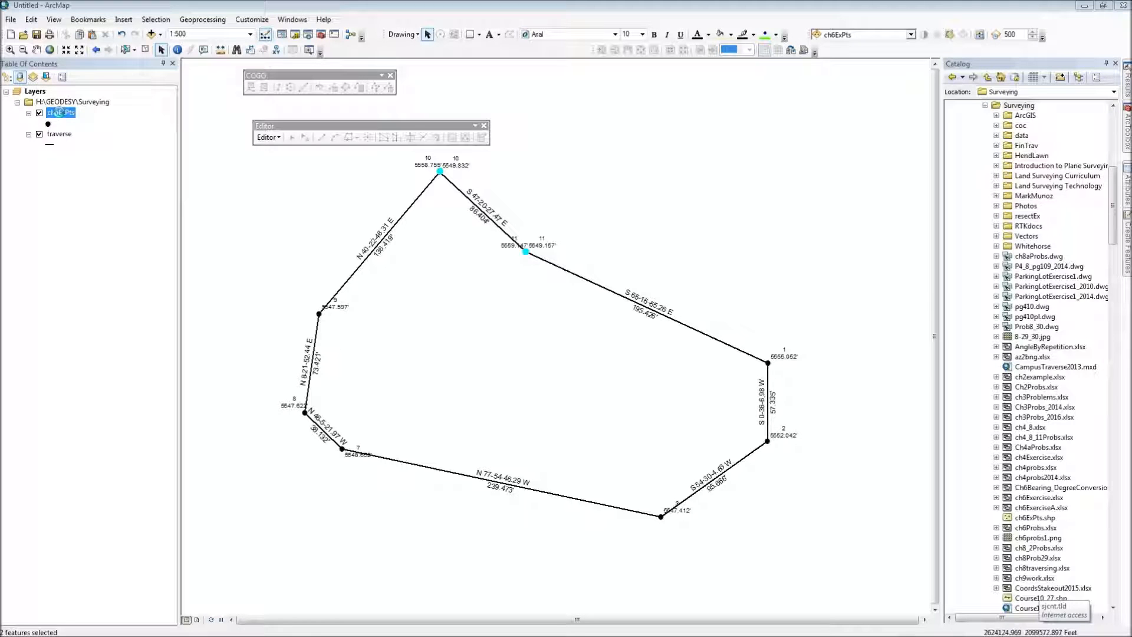
# Step: Set the ch6ExPts labeling method to Define classes of features and label each class differently
pyautogui.doubleClick(59, 112)
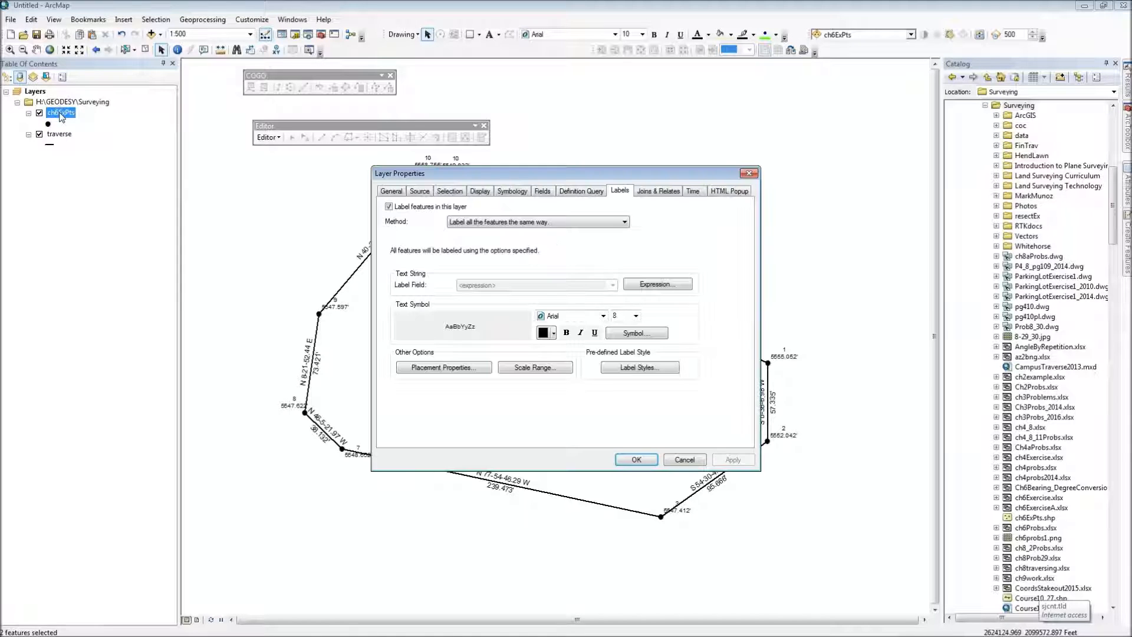
pyautogui.click(625, 223)
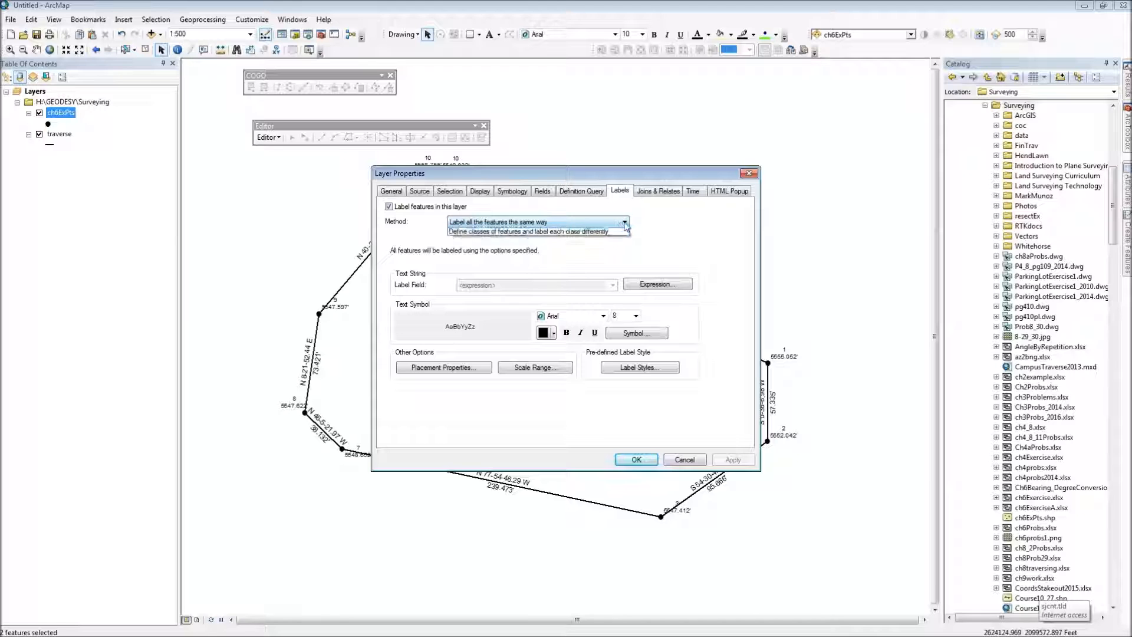
pyautogui.click(523, 235)
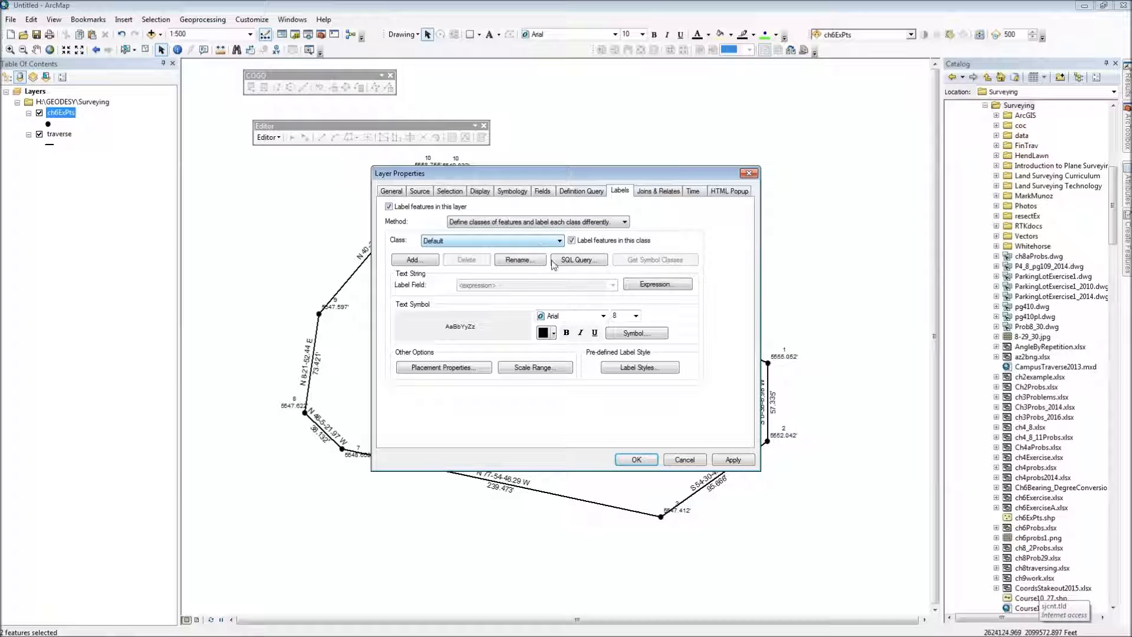
# Step: Build the SQL query "FID" <> 0 AND "FID" <> 1 for the Default label class of ch6ExPts
pyautogui.click(570, 262)
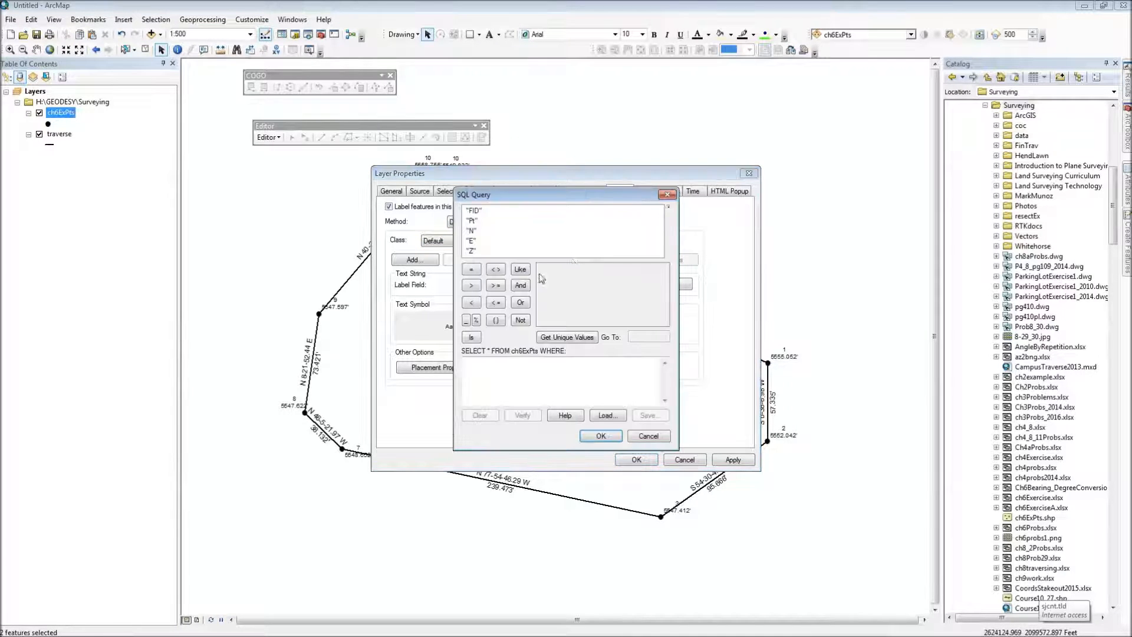
pyautogui.doubleClick(474, 211)
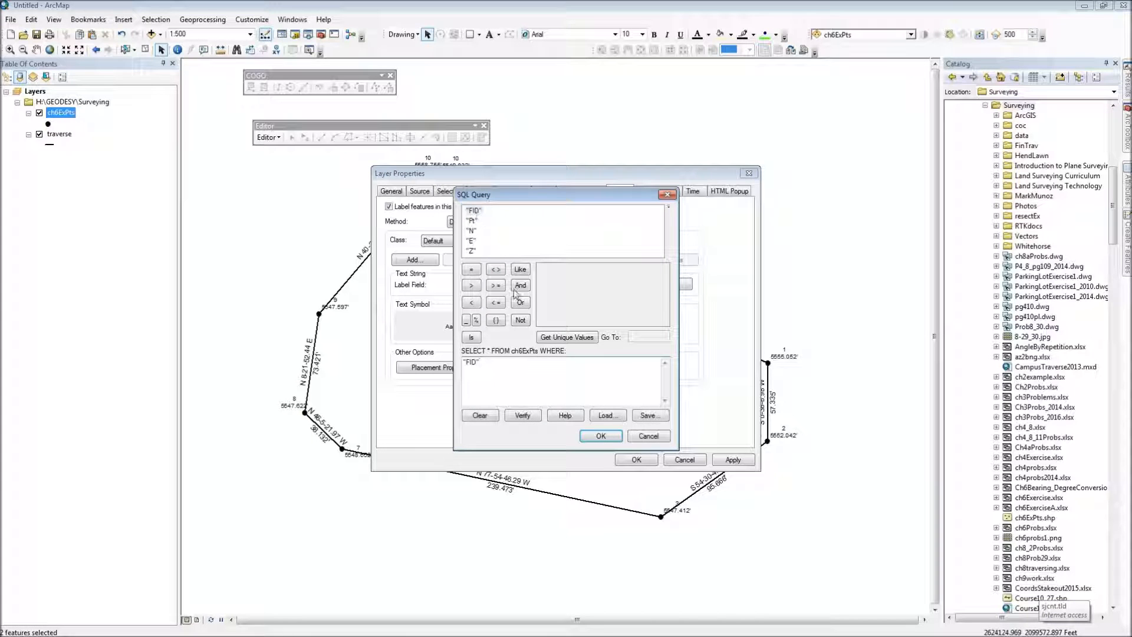
pyautogui.click(568, 336)
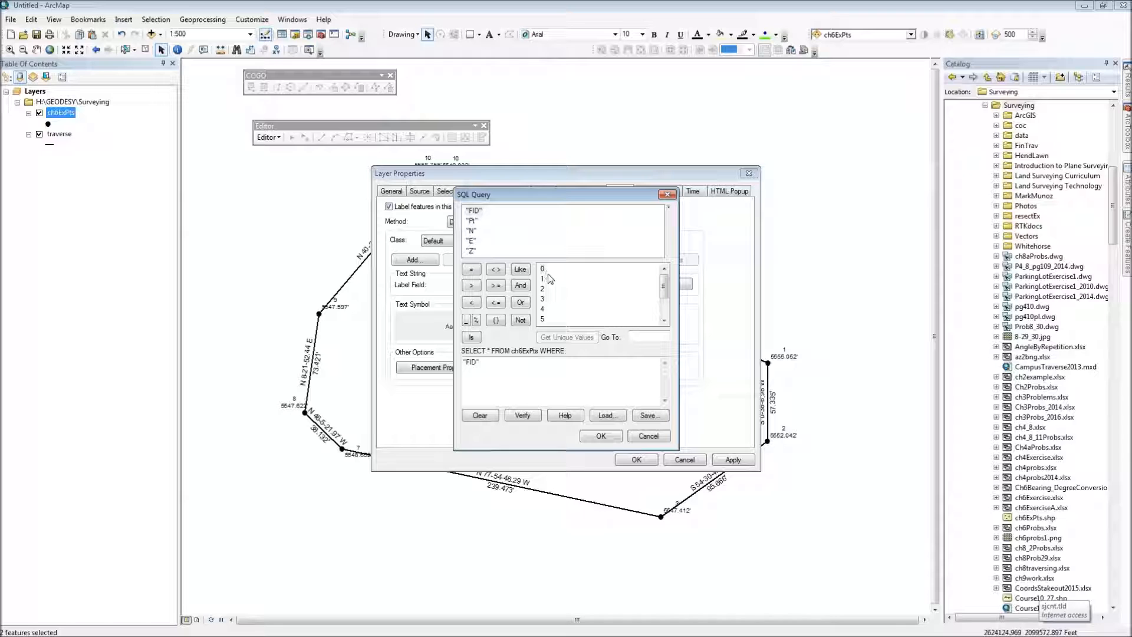
pyautogui.click(496, 270)
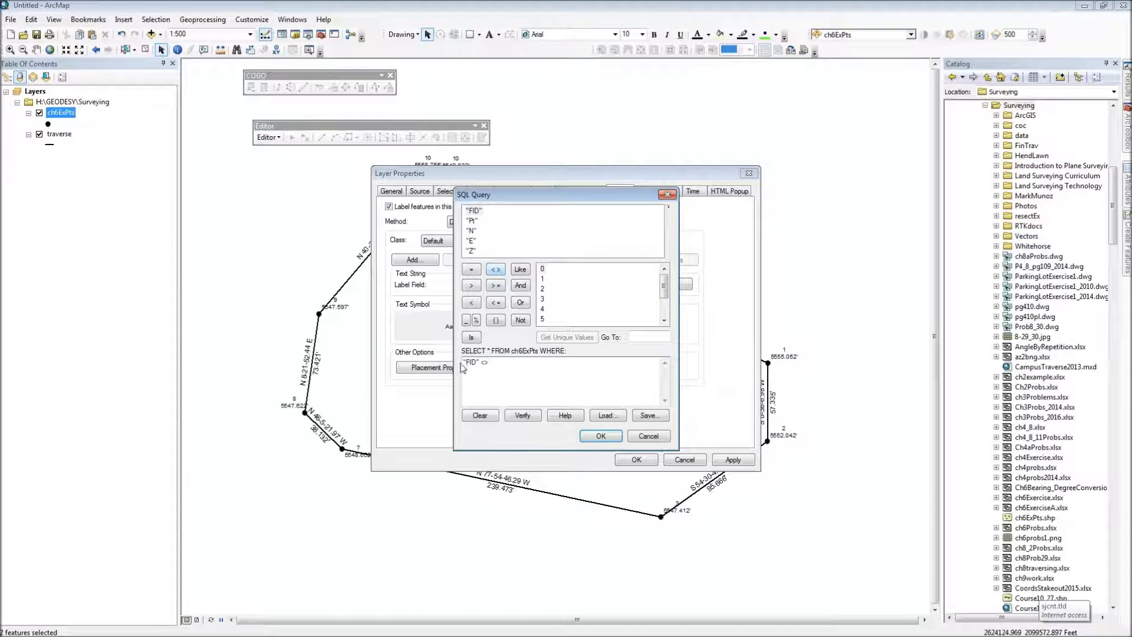
pyautogui.doubleClick(543, 270)
pyautogui.click(520, 303)
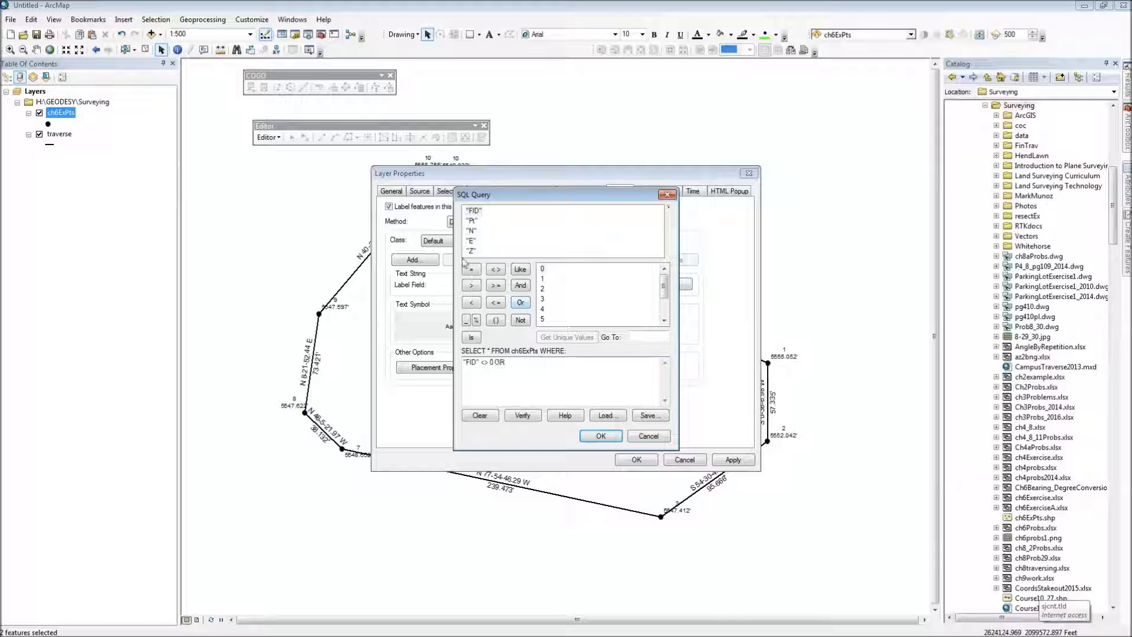
pyautogui.doubleClick(474, 211)
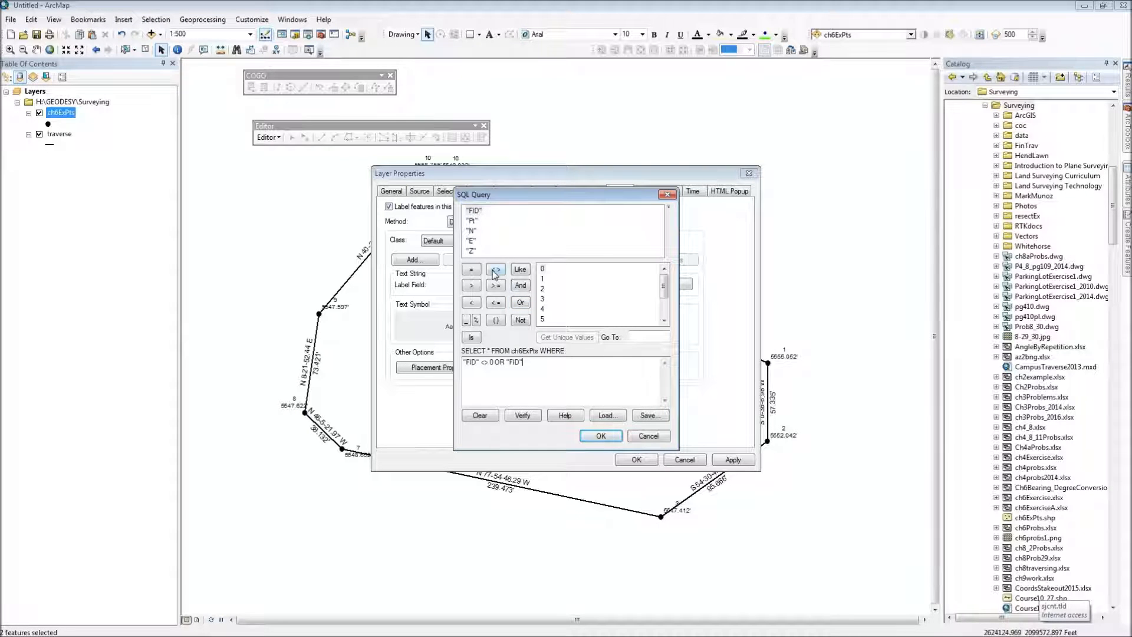
pyautogui.click(495, 272)
pyautogui.click(543, 278)
pyautogui.doubleClick(543, 278)
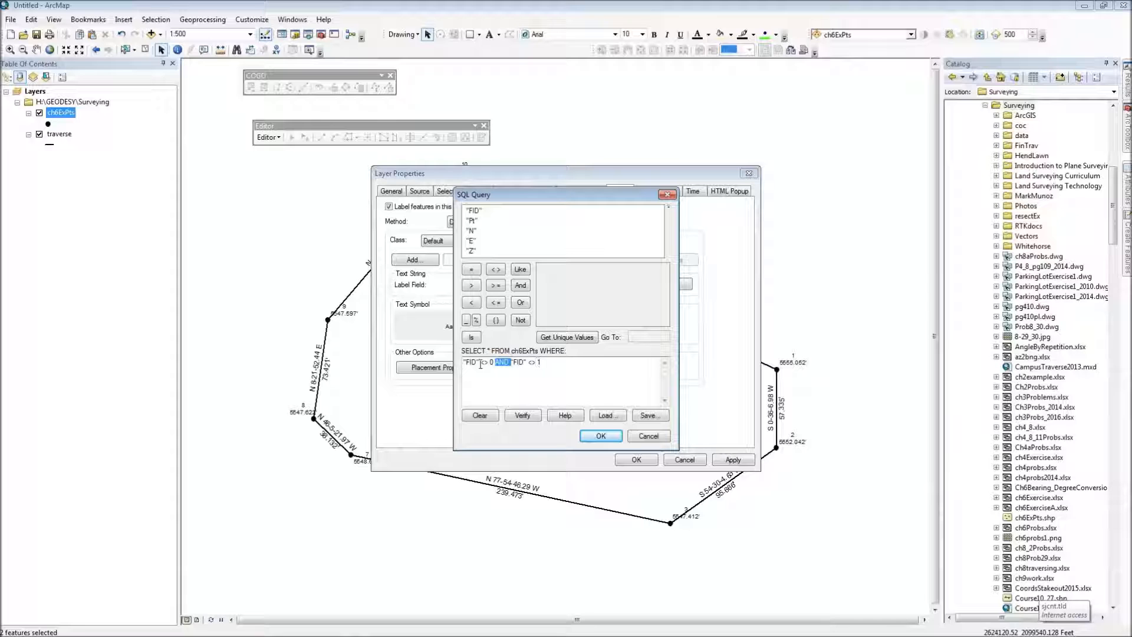
# Step: Apply the Default class query, check the labels at points 10 and 11 on the map, and close the layer properties
pyautogui.click(595, 440)
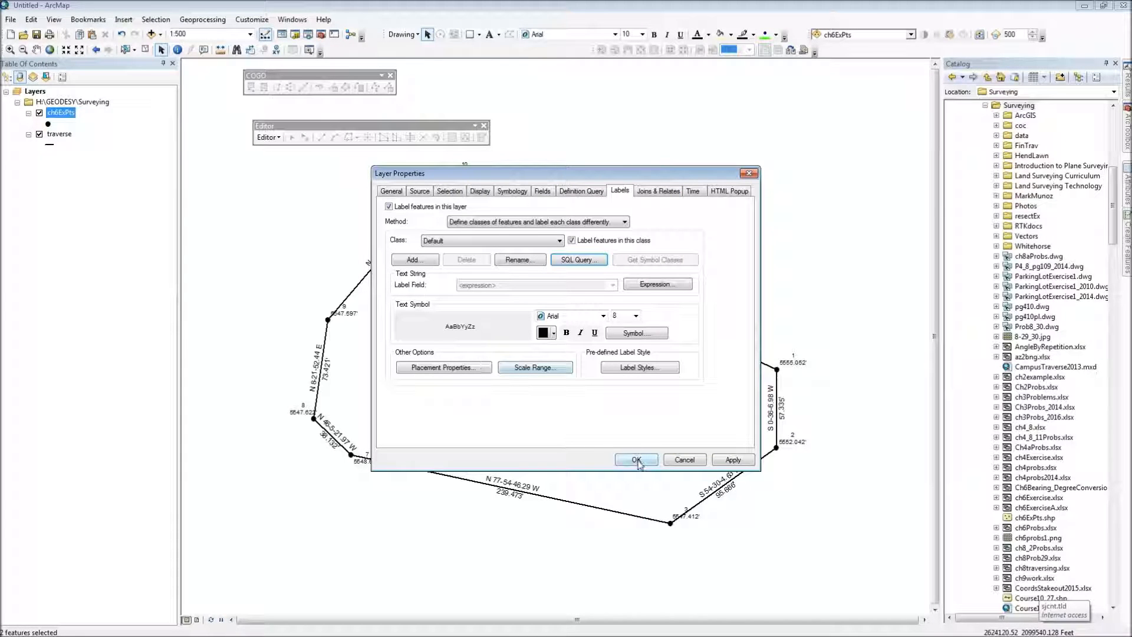
pyautogui.click(731, 460)
pyautogui.moveTo(598, 178); pyautogui.dragTo(633, 359)
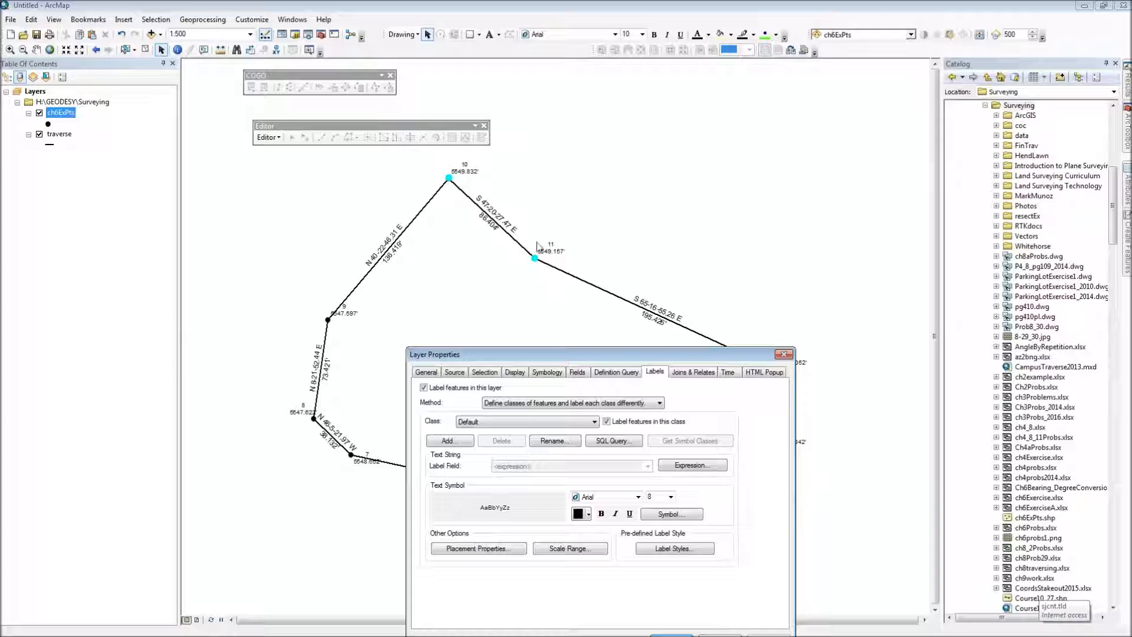
pyautogui.moveTo(609, 359); pyautogui.dragTo(724, 142)
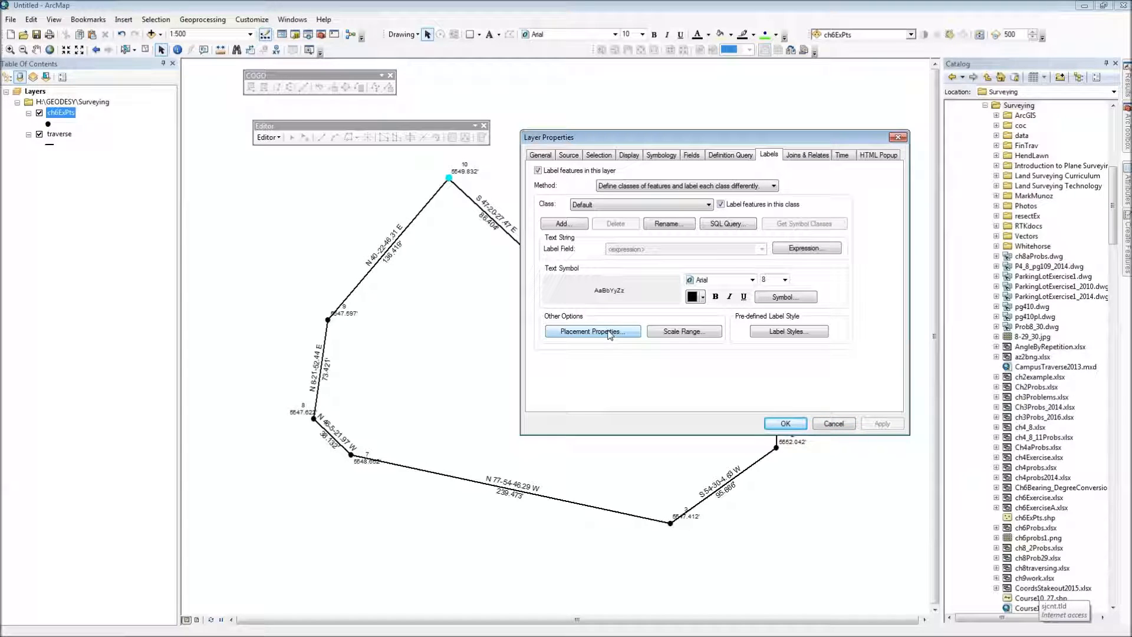
pyautogui.click(827, 425)
# Step: Set the feature weight to Medium in the conflict detection settings of the traverse layer's labels
pyautogui.click(59, 134)
pyautogui.click(59, 134)
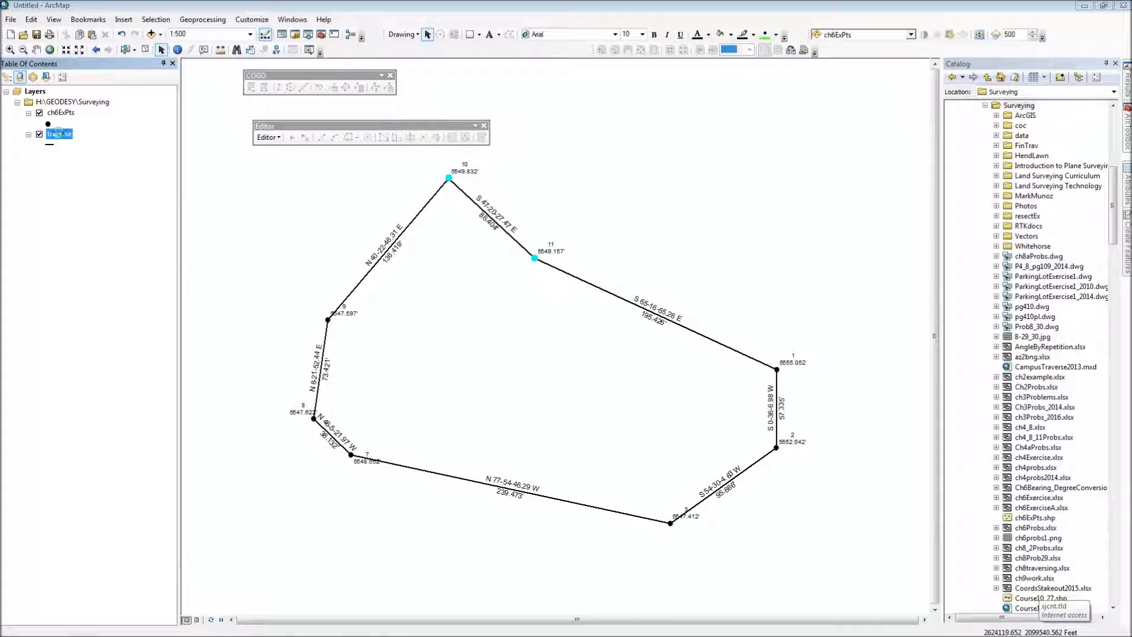
pyautogui.doubleClick(59, 134)
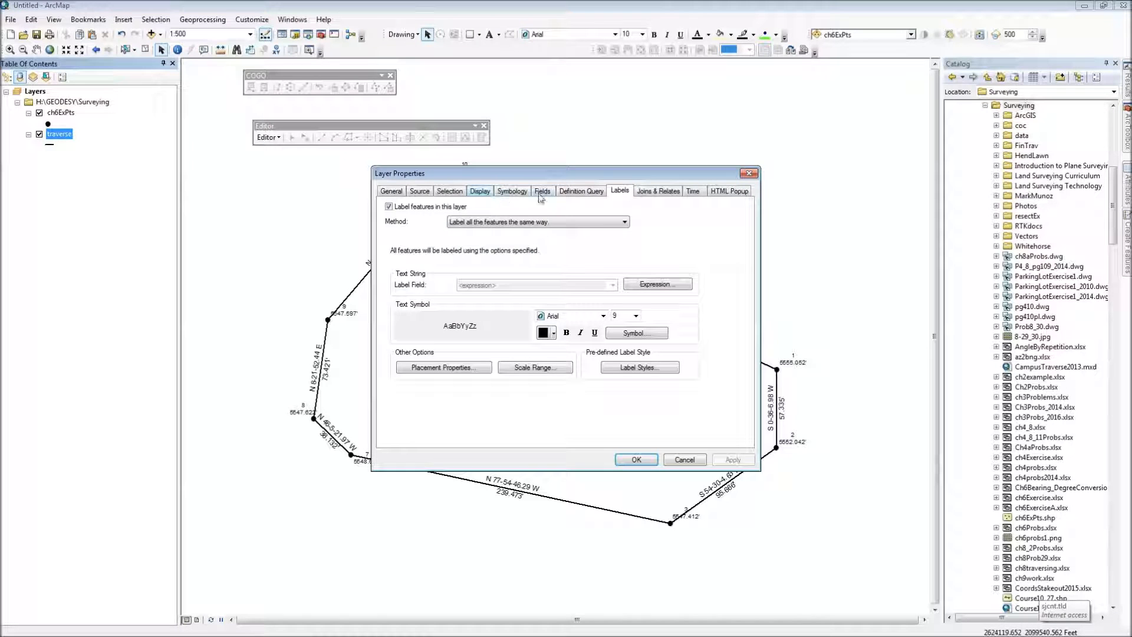
pyautogui.click(454, 374)
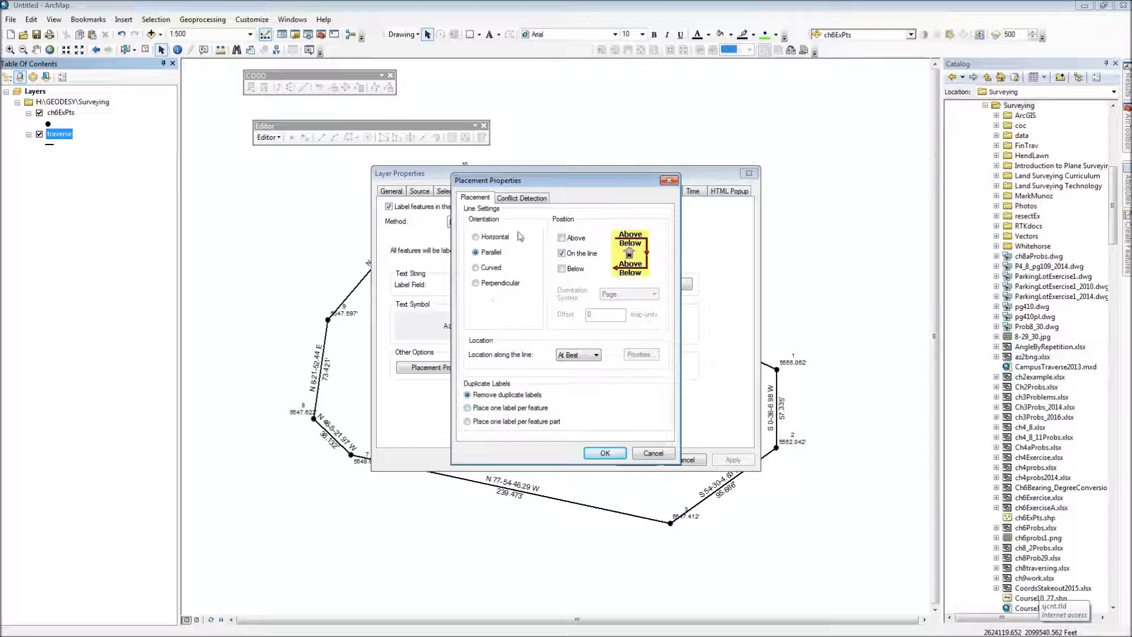
pyautogui.click(522, 198)
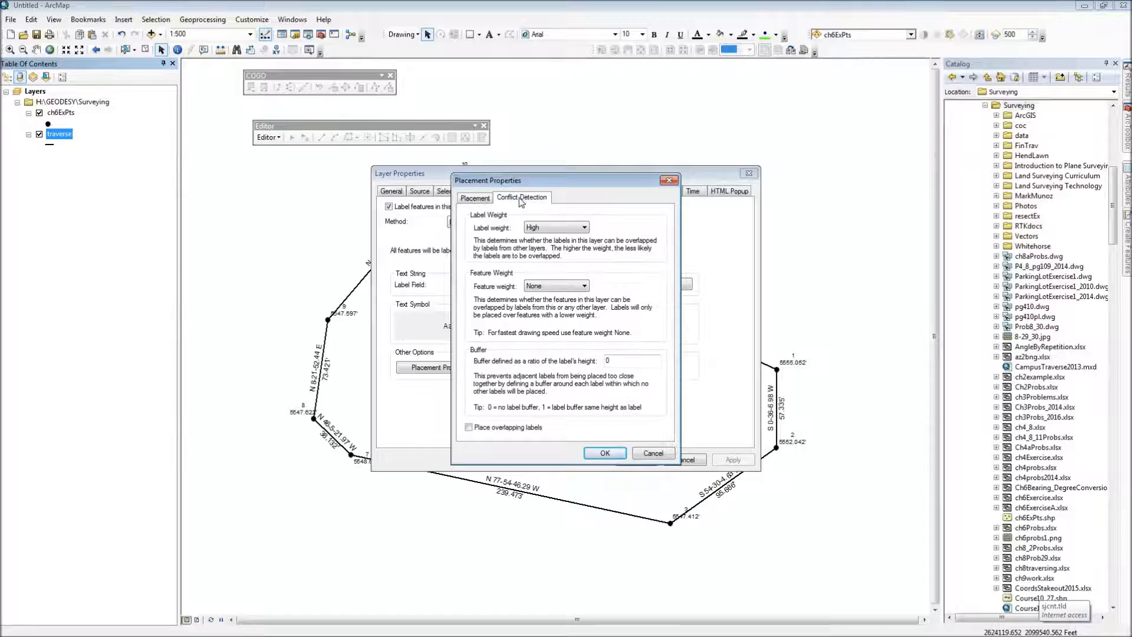
pyautogui.click(562, 287)
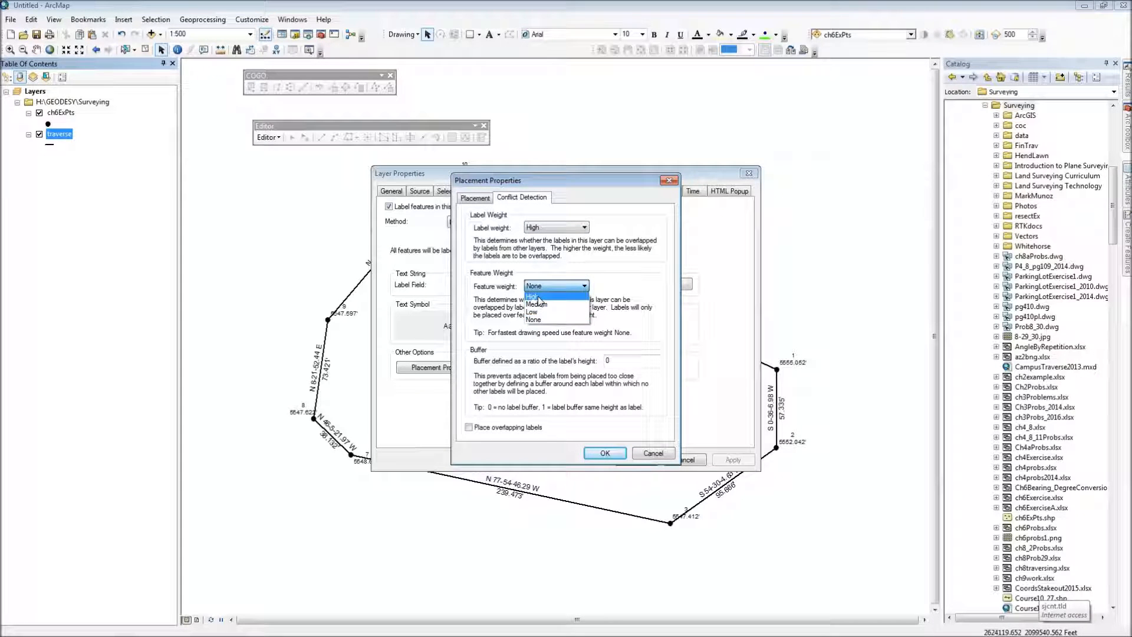
pyautogui.click(538, 301)
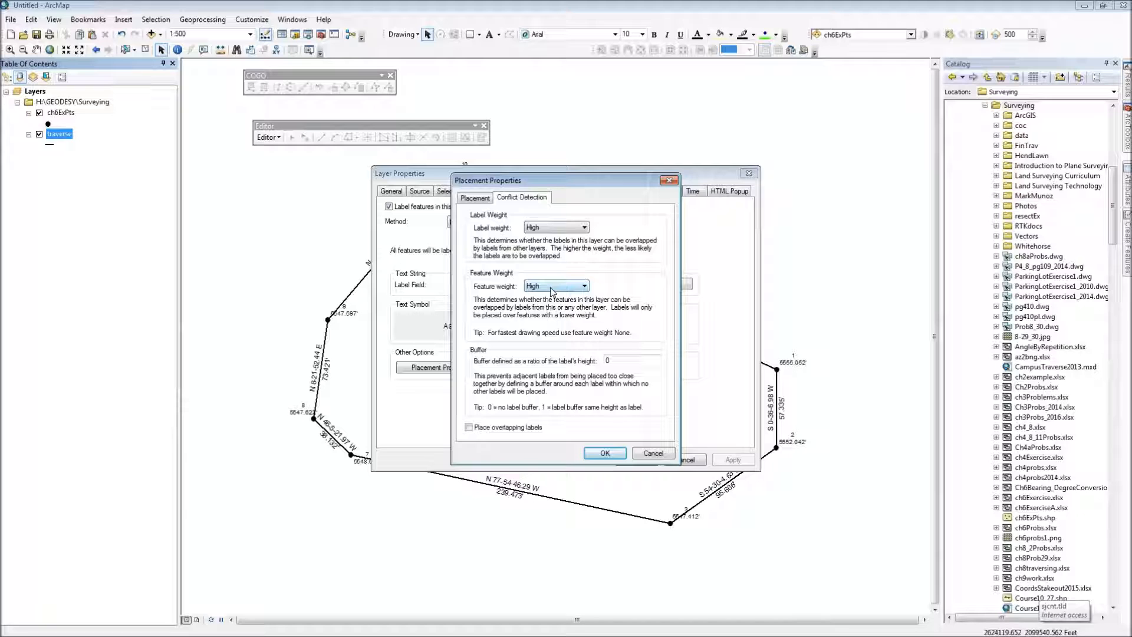
pyautogui.click(570, 288)
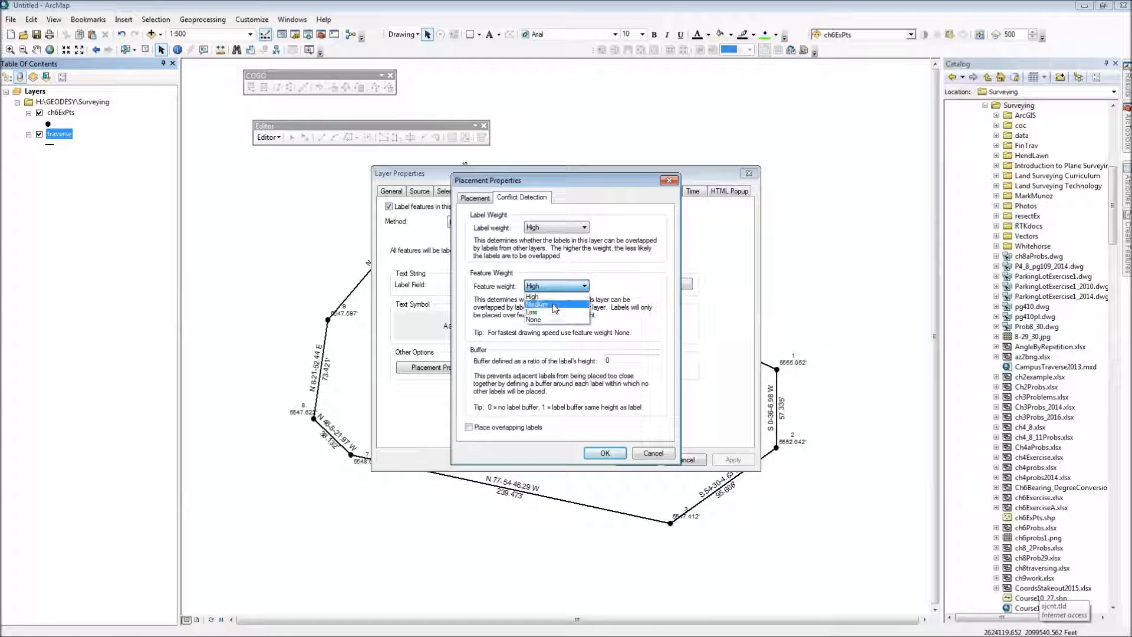
pyautogui.click(554, 305)
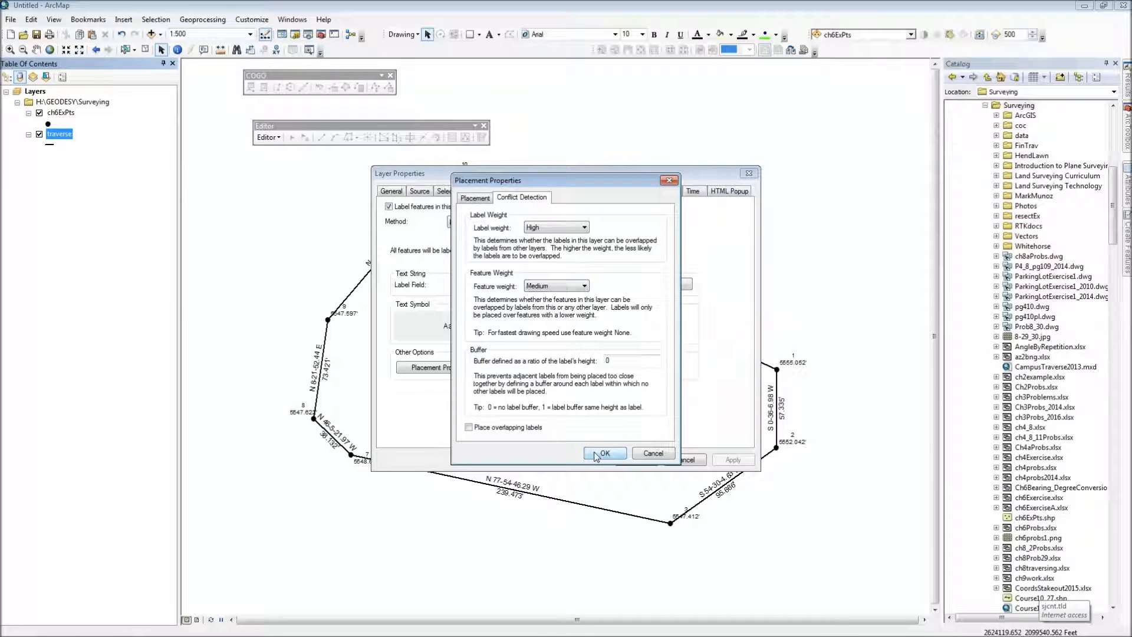
# Step: Accept and apply the traverse label placement settings, close the layer properties, and check the label at point 7 on the map
pyautogui.click(611, 358)
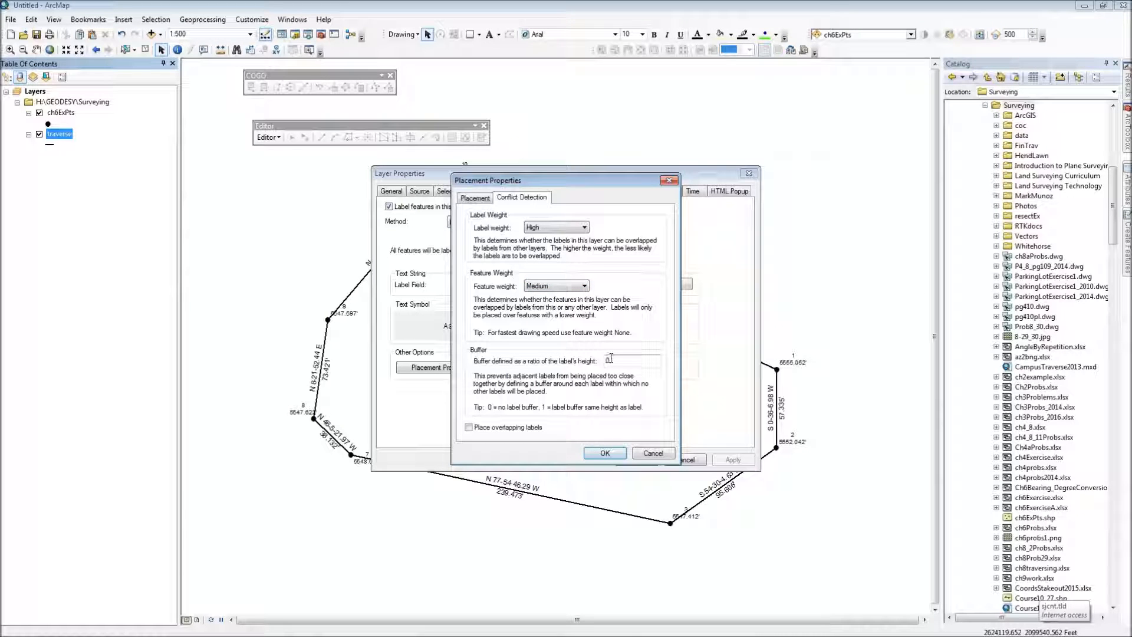
pyautogui.moveTo(611, 362); pyautogui.dragTo(605, 362)
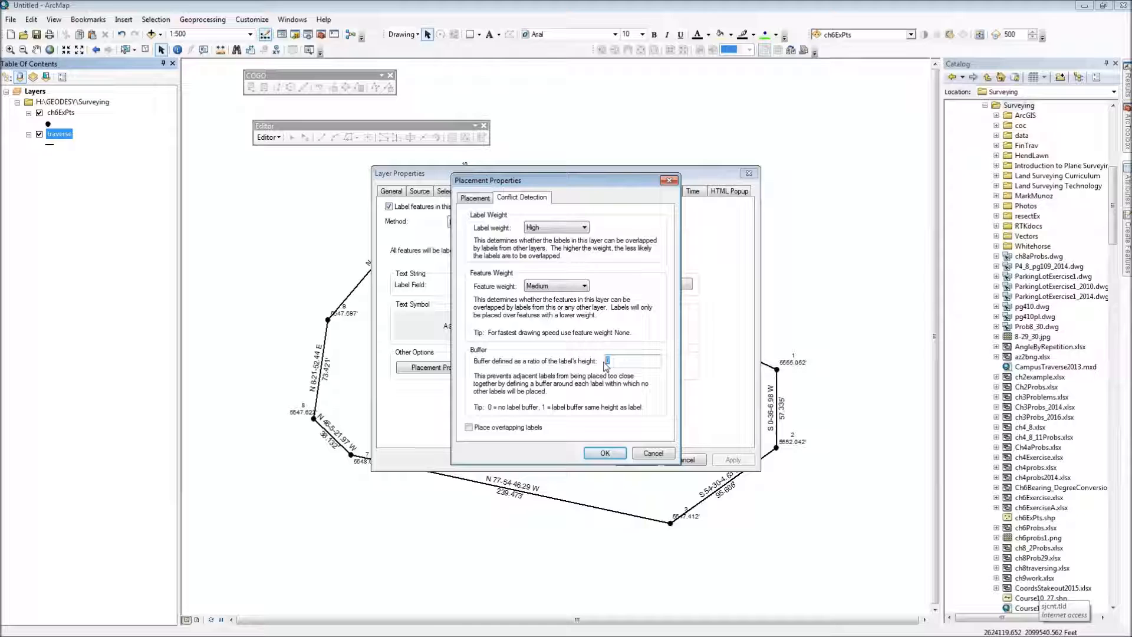
pyautogui.click(605, 453)
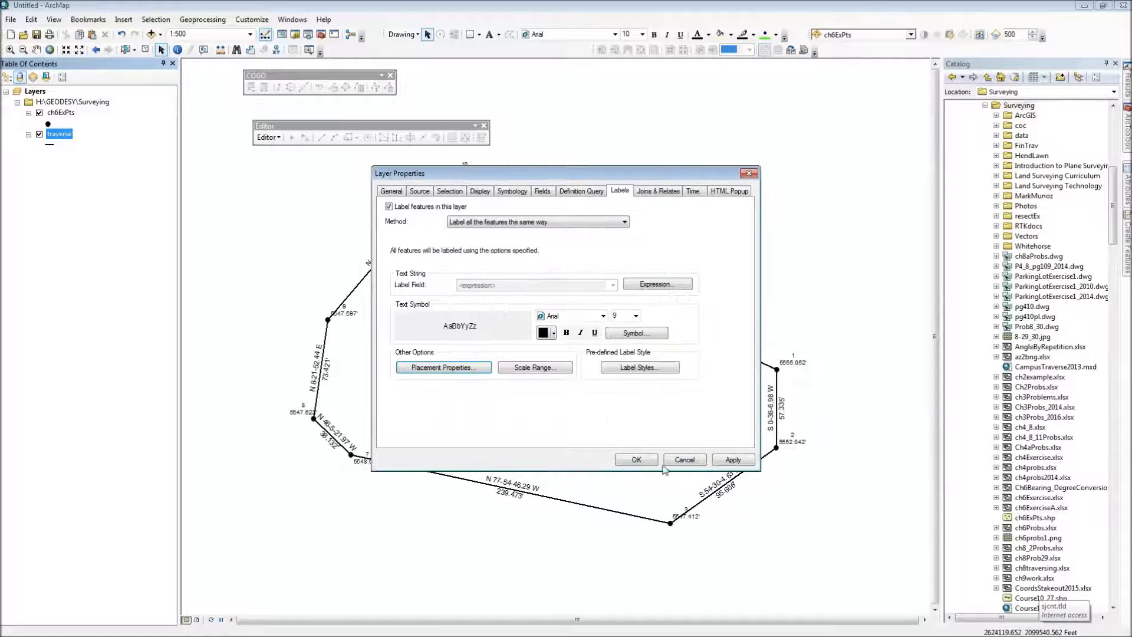
pyautogui.click(731, 460)
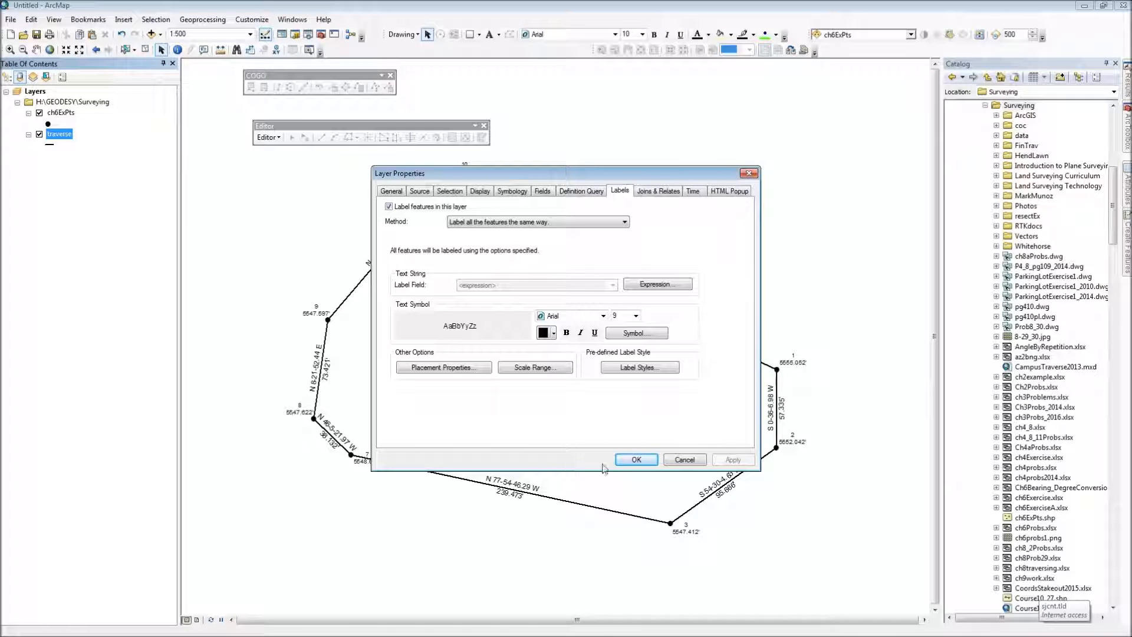
pyautogui.click(634, 461)
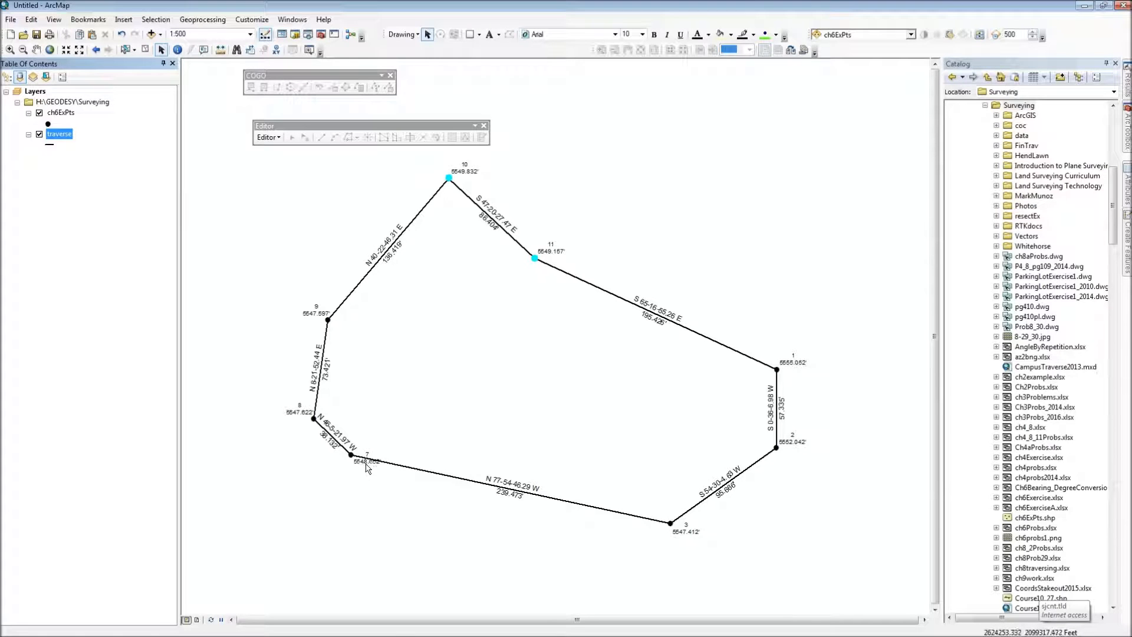
pyautogui.scroll(5, 365, 466)
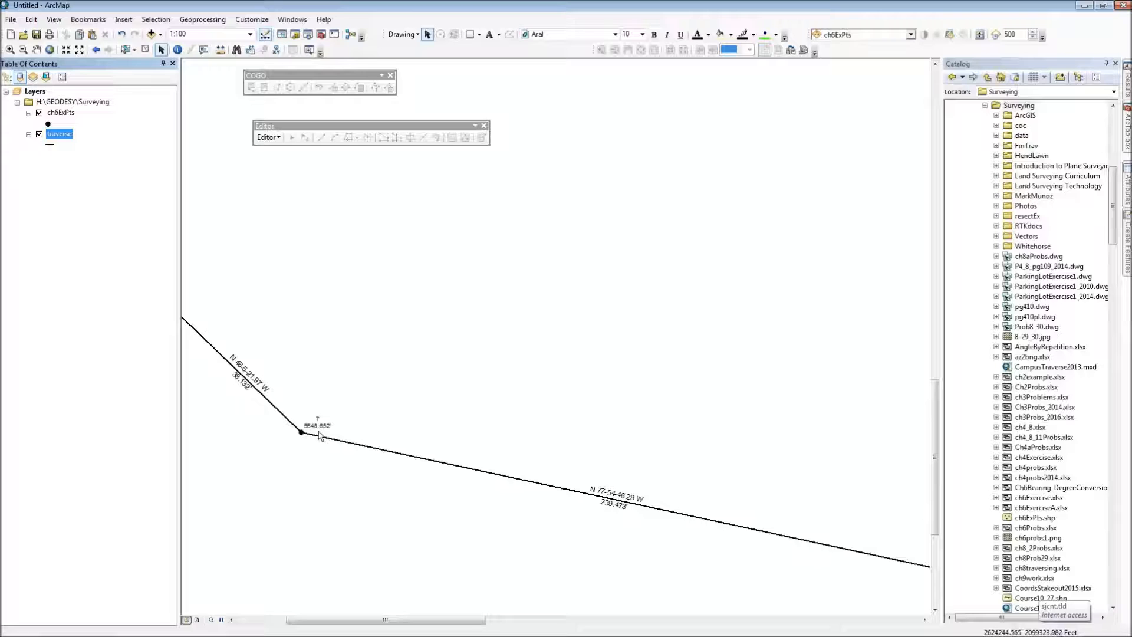
pyautogui.scroll(-1, 319, 434)
pyautogui.scroll(-3, 318, 435)
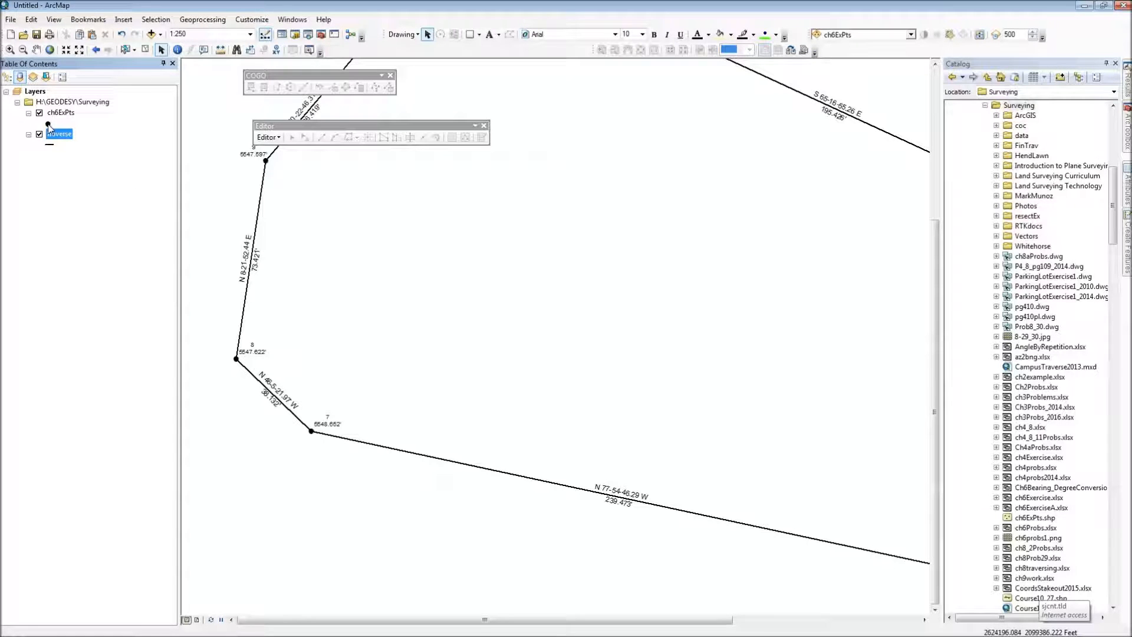
# Step: Change the top layer of the ch6ExPts marker symbol to a white solid circle of size 6 over the black circle
pyautogui.click(49, 124)
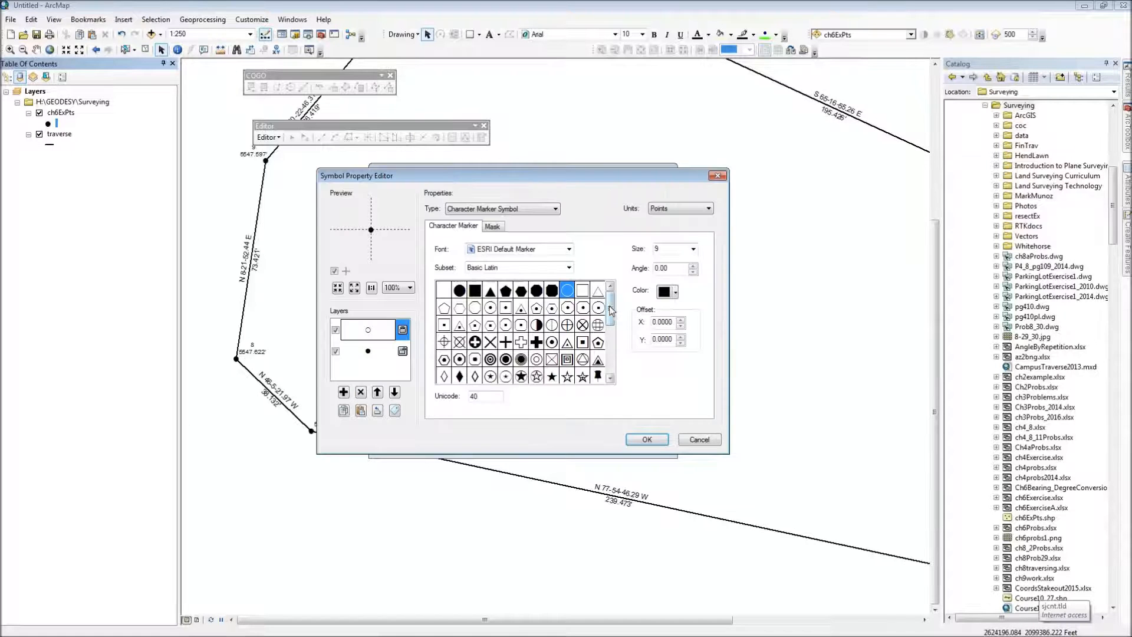
pyautogui.click(677, 291)
pyautogui.click(666, 325)
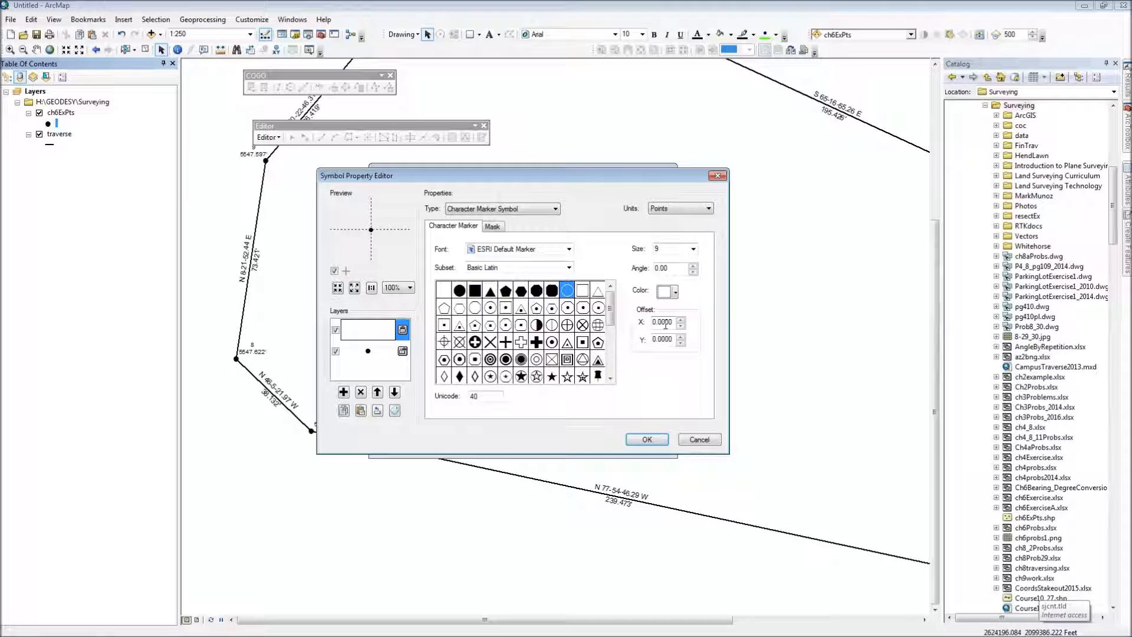
pyautogui.click(694, 249)
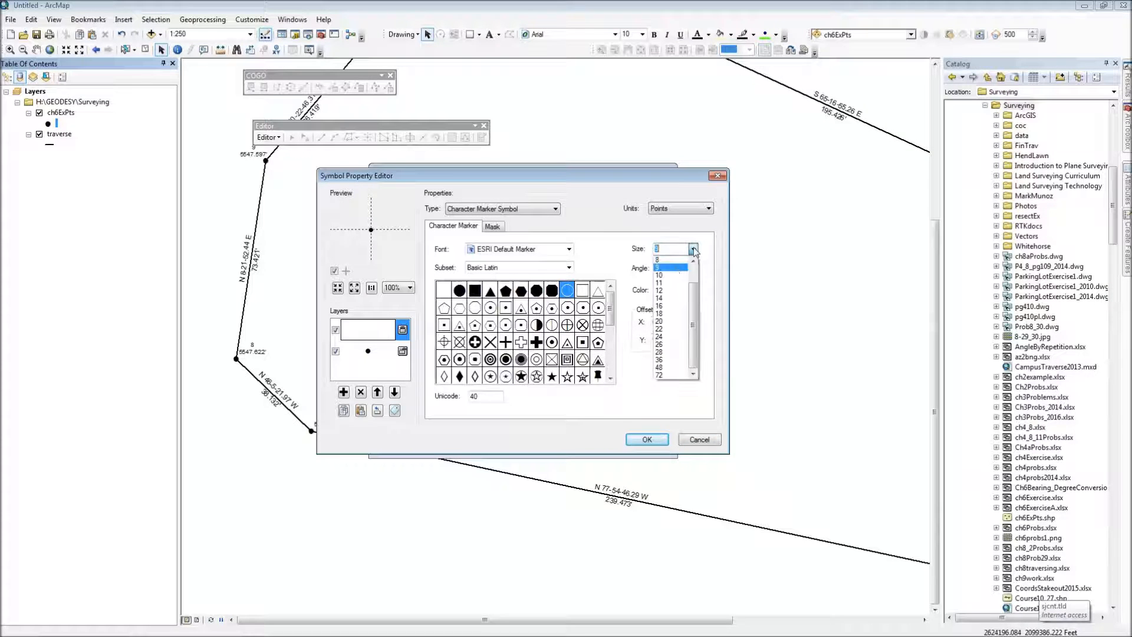
pyautogui.click(671, 268)
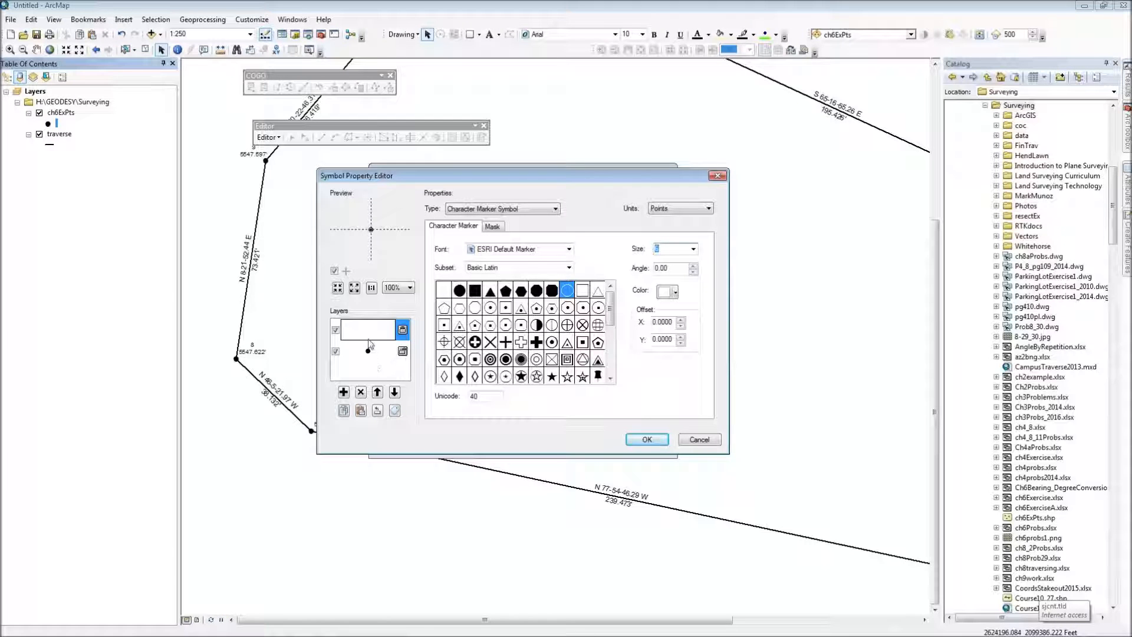
pyautogui.click(458, 291)
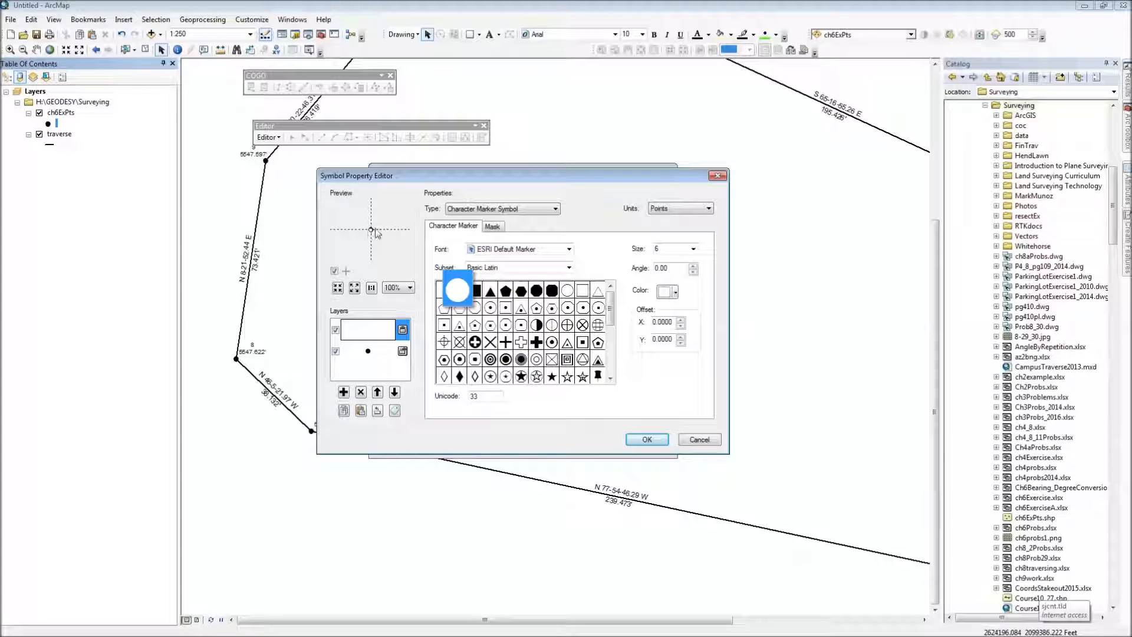
pyautogui.click(658, 443)
pyautogui.click(587, 444)
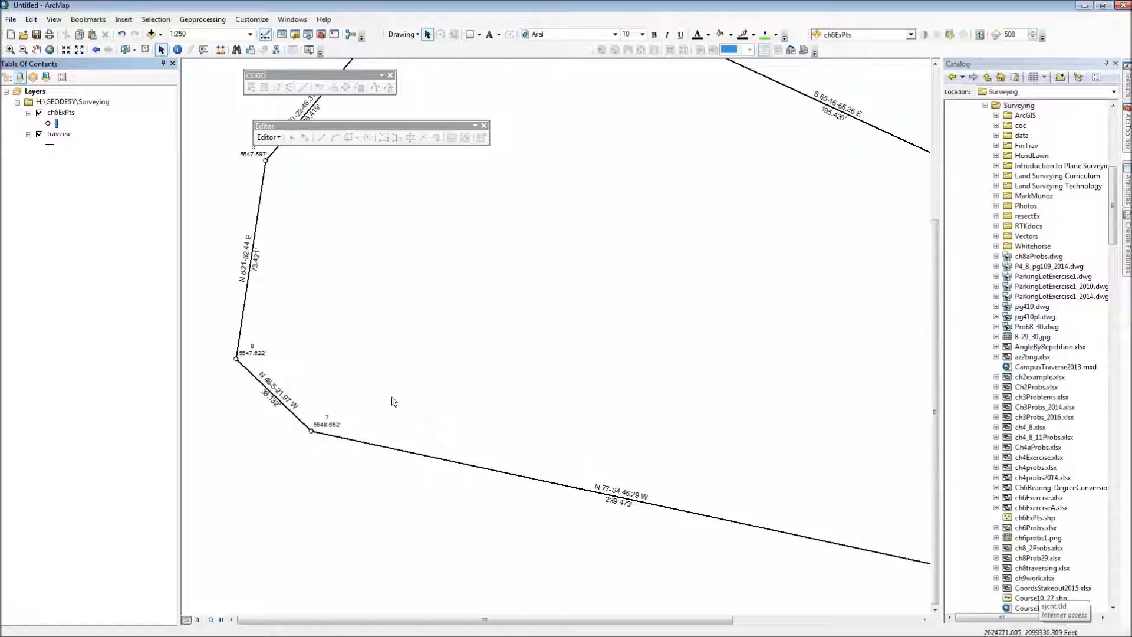
# Step: Check the new open-circle marker at point 8 and switch the map to layout view
pyautogui.scroll(-5, 237, 359)
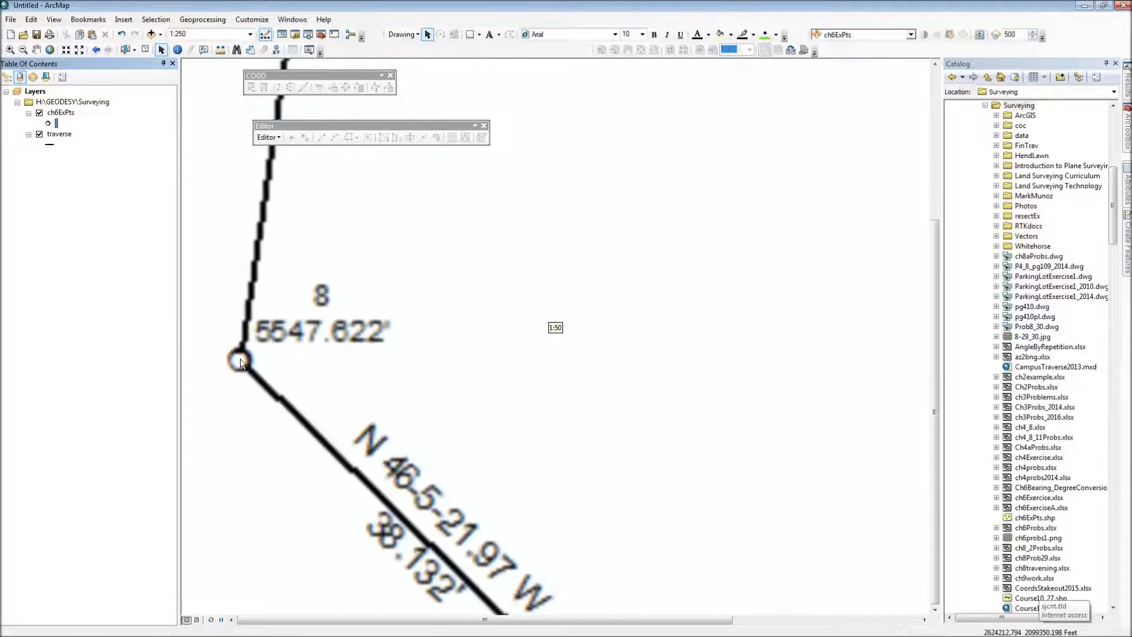
pyautogui.scroll(4, 238, 361)
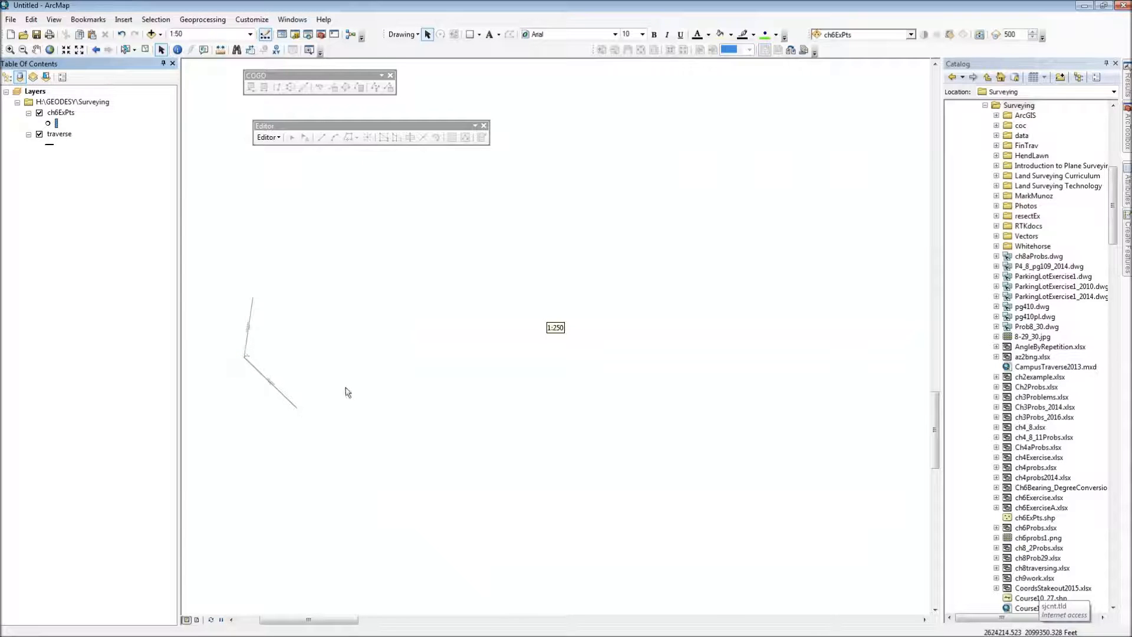
pyautogui.scroll(2, 383, 398)
pyautogui.moveTo(602, 337); pyautogui.dragTo(609, 378)
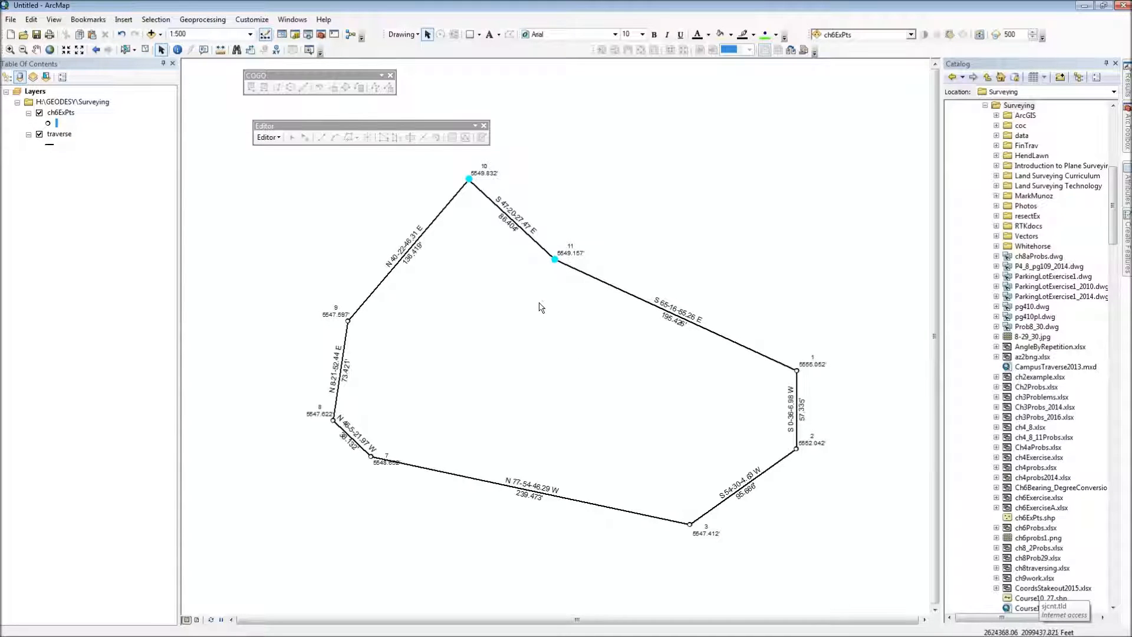
pyautogui.click(55, 21)
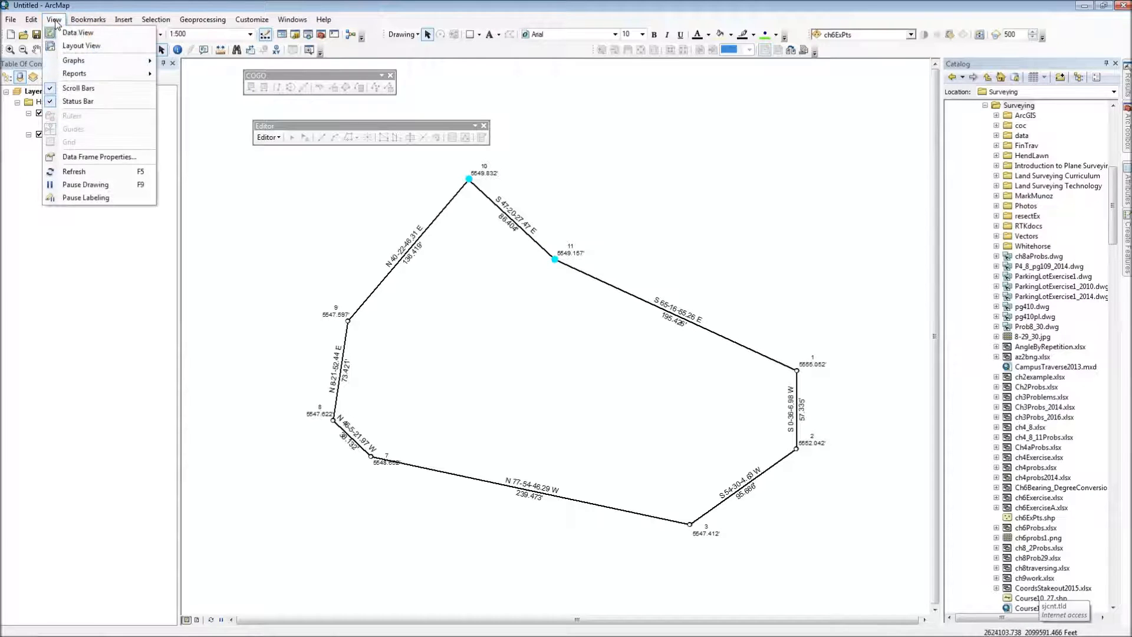
pyautogui.click(71, 46)
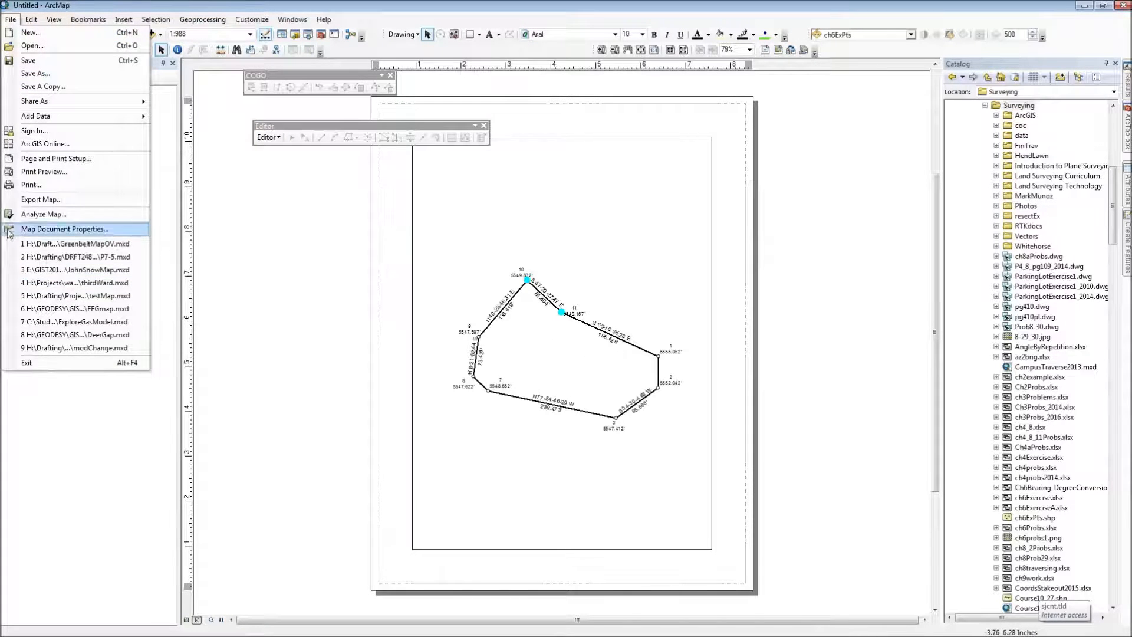
# Step: Set the page orientation to Landscape and move and stretch the data frame to fill the page within the printer margins
pyautogui.click(34, 159)
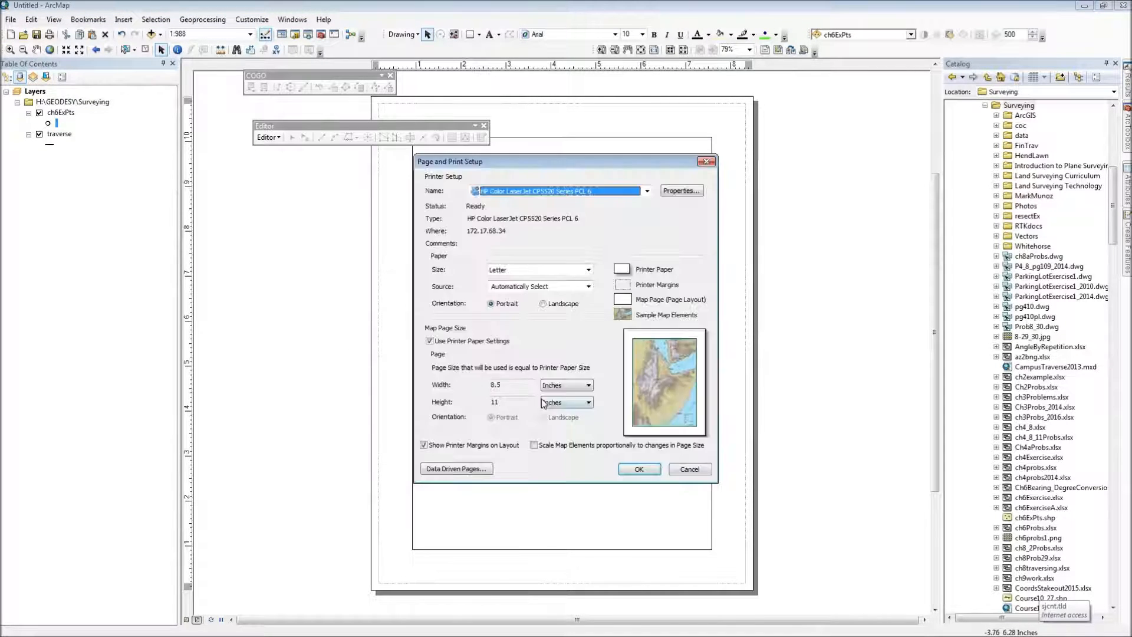
pyautogui.click(543, 304)
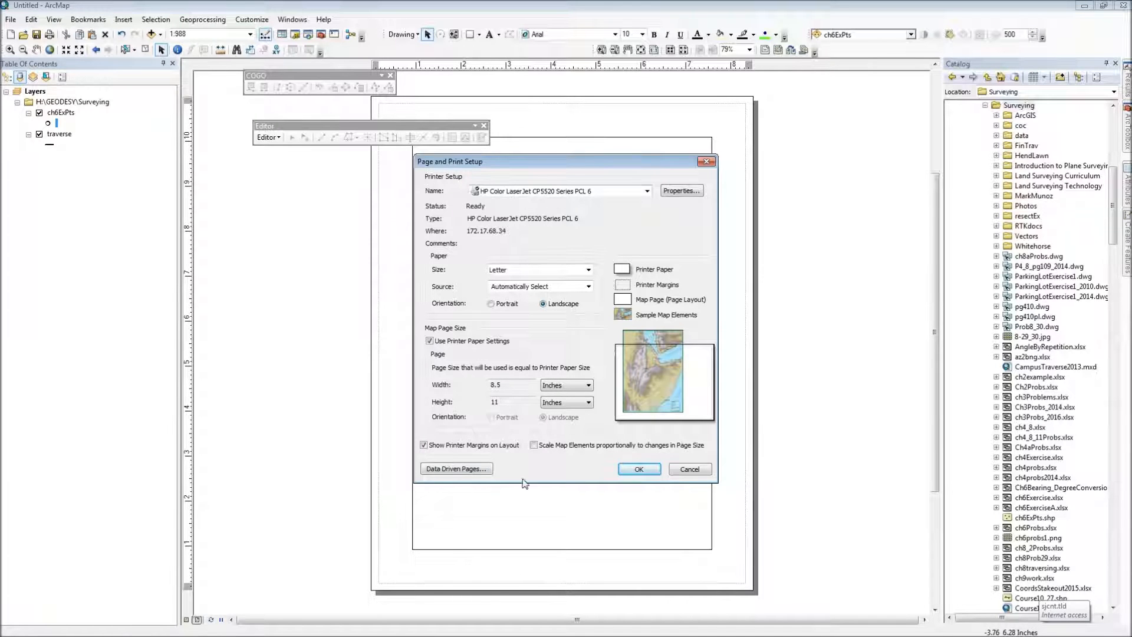
pyautogui.click(635, 469)
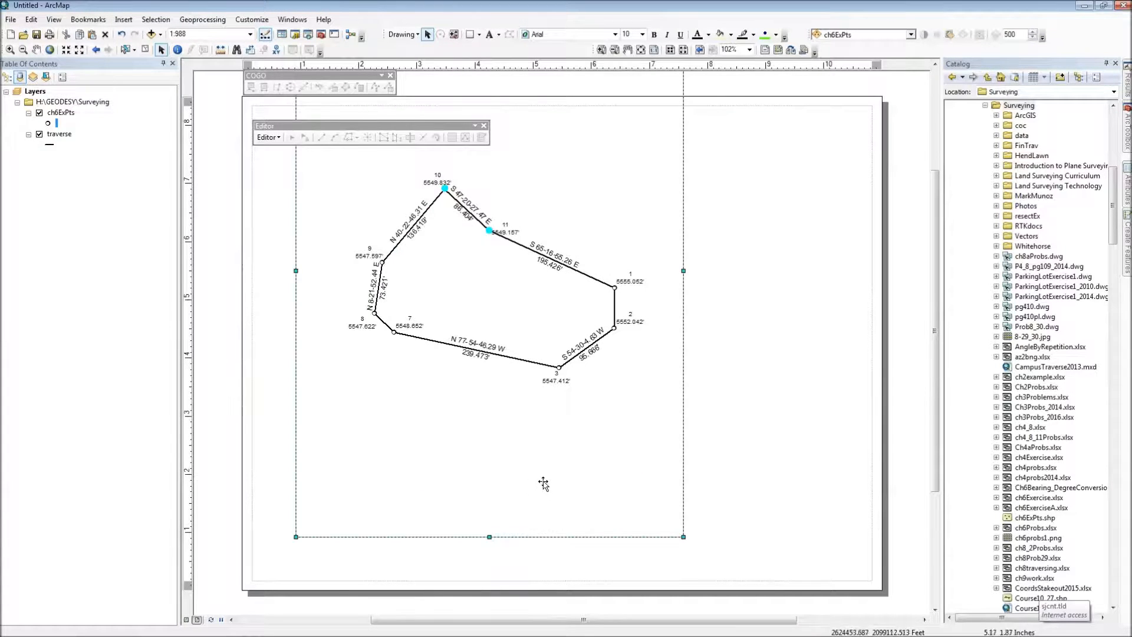
pyautogui.moveTo(638, 495)
pyautogui.mouseDown()
pyautogui.moveTo(674, 483)
pyautogui.moveTo(530, 533)
pyautogui.moveTo(513, 505)
pyautogui.moveTo(492, 519)
pyautogui.mouseUp()
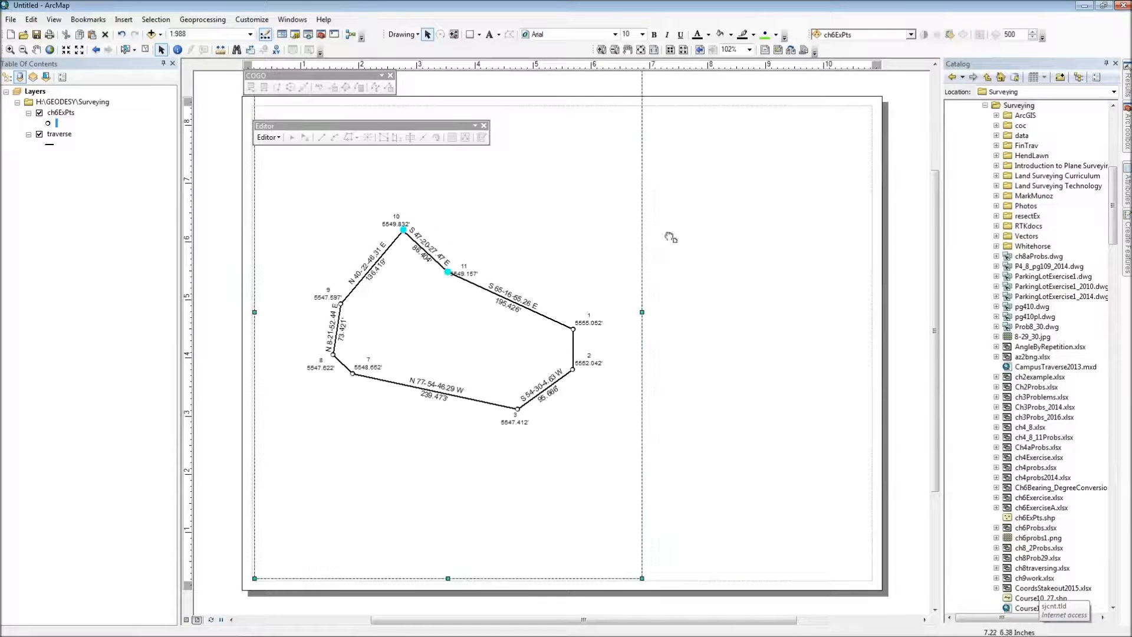
pyautogui.moveTo(591, 168); pyautogui.dragTo(818, 232)
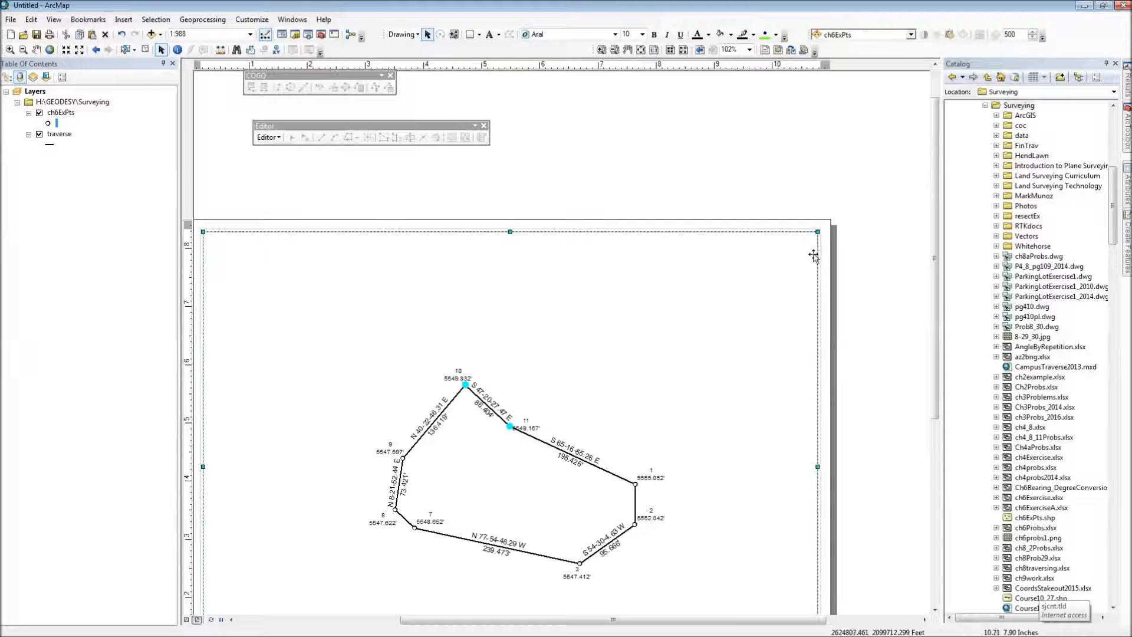
# Step: Give the data frame a thick black border in its frame properties
pyautogui.rightClick(816, 256)
pyautogui.click(844, 469)
pyautogui.click(552, 171)
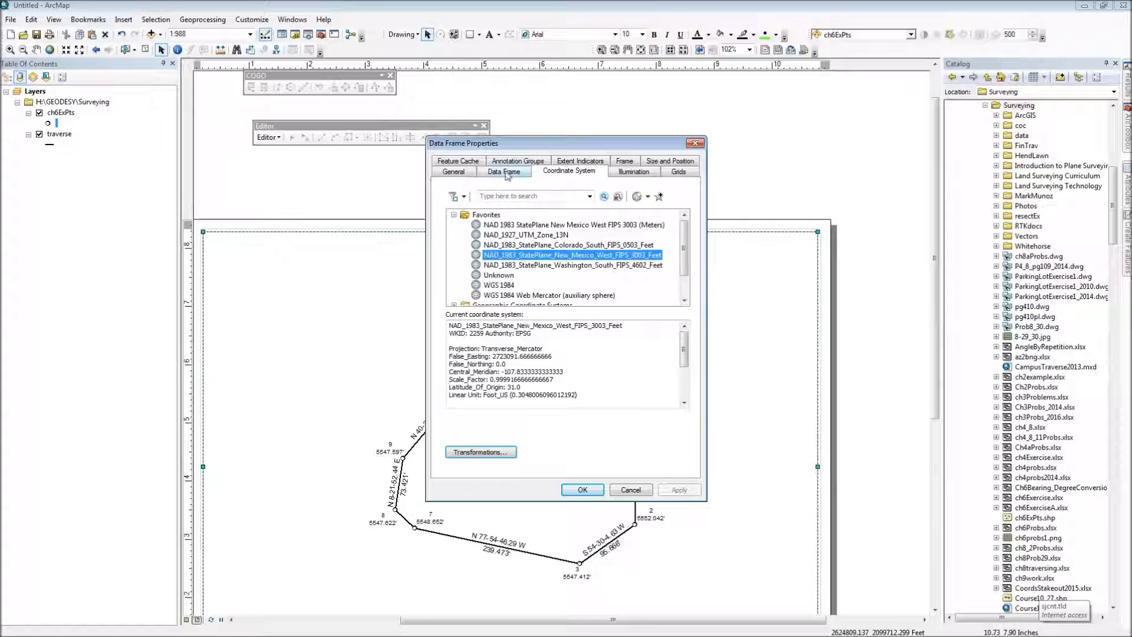
pyautogui.click(626, 162)
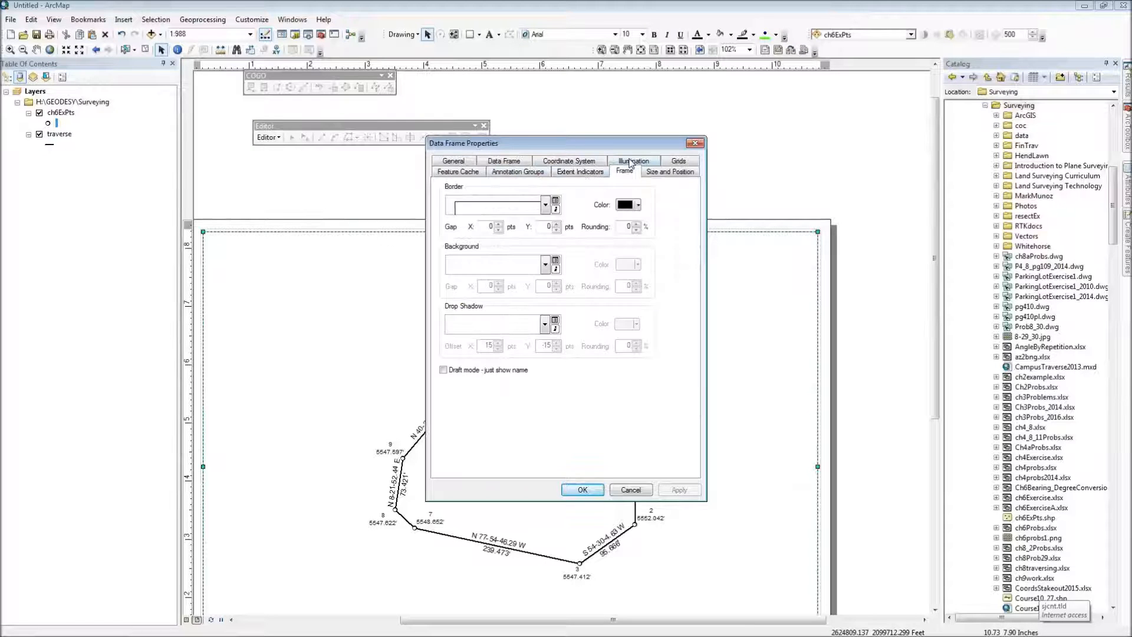
pyautogui.click(545, 206)
pyautogui.click(486, 260)
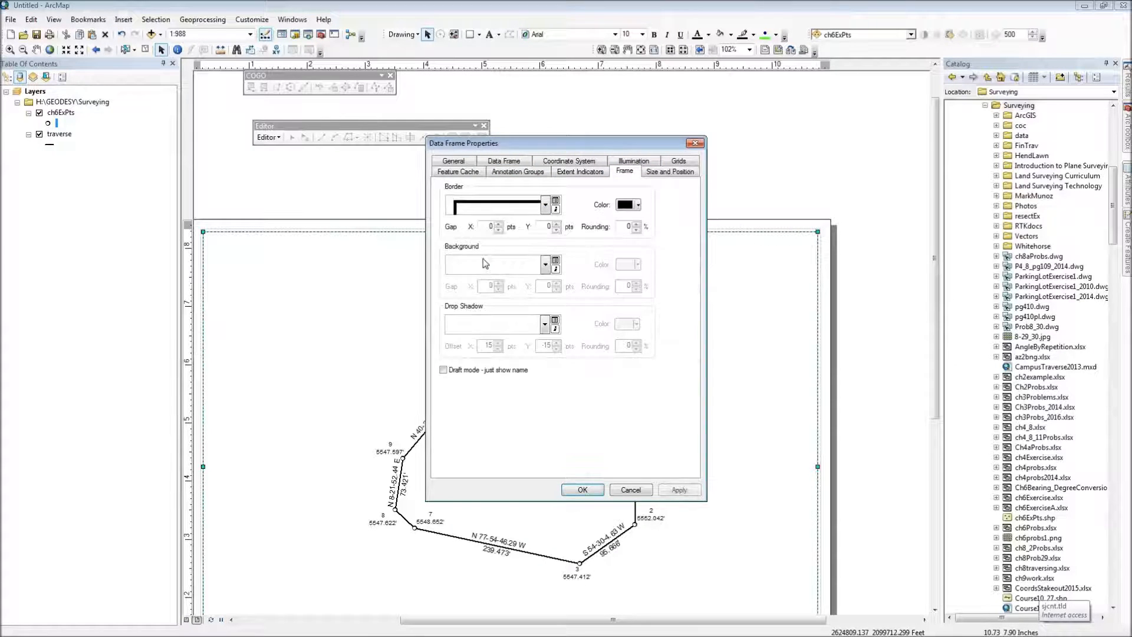
pyautogui.click(582, 489)
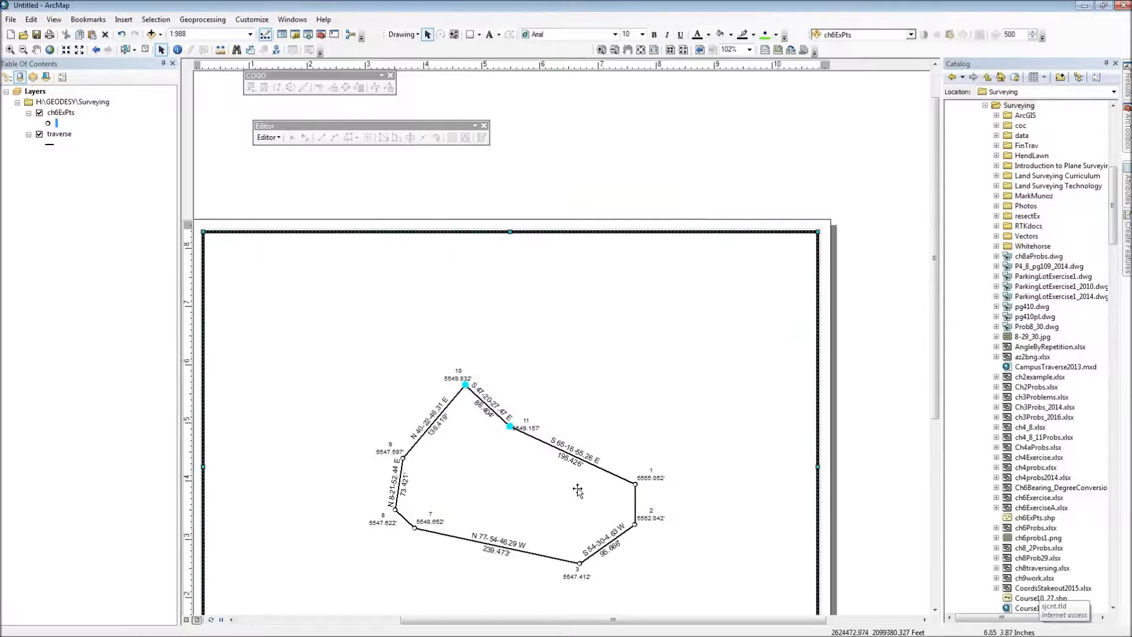
# Step: Set the map scale to 1:500 and reposition the traverse within the data frame
pyautogui.click(646, 177)
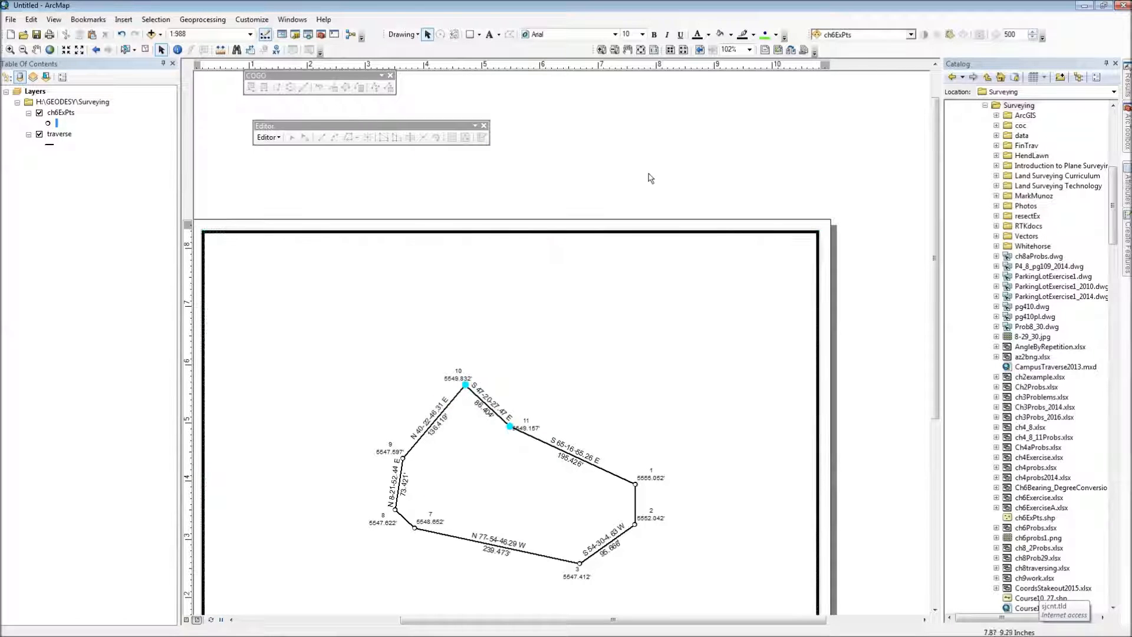
pyautogui.moveTo(613, 354); pyautogui.dragTo(682, 251)
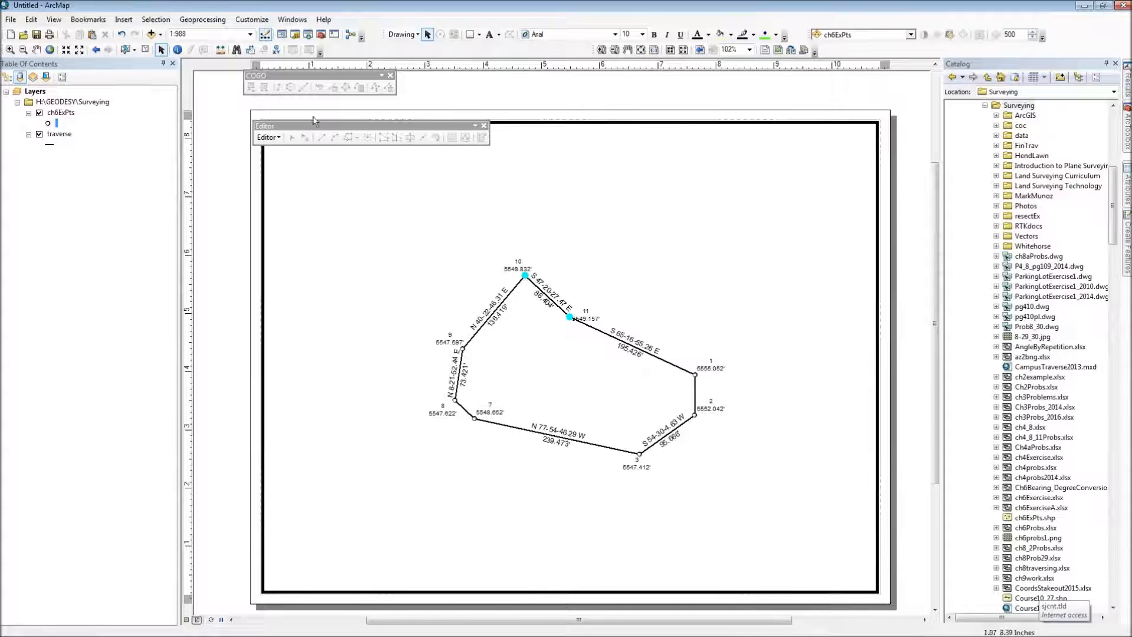
pyautogui.click(199, 35)
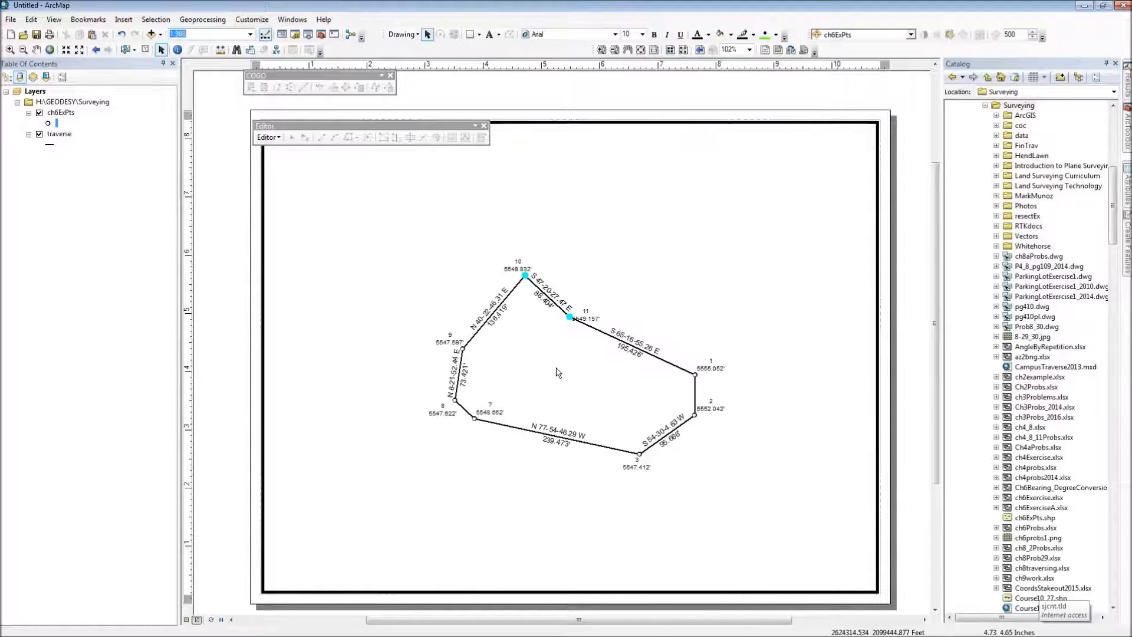
pyautogui.write('500')
pyautogui.press('Return')
pyautogui.moveTo(588, 364)
pyautogui.mouseDown()
pyautogui.moveTo(550, 323)
pyautogui.moveTo(599, 351)
pyautogui.moveTo(579, 382)
pyautogui.moveTo(563, 378)
pyautogui.moveTo(584, 330)
pyautogui.moveTo(579, 348)
pyautogui.moveTo(591, 330)
pyautogui.moveTo(601, 352)
pyautogui.moveTo(578, 368)
pyautogui.moveTo(594, 346)
pyautogui.mouseUp()
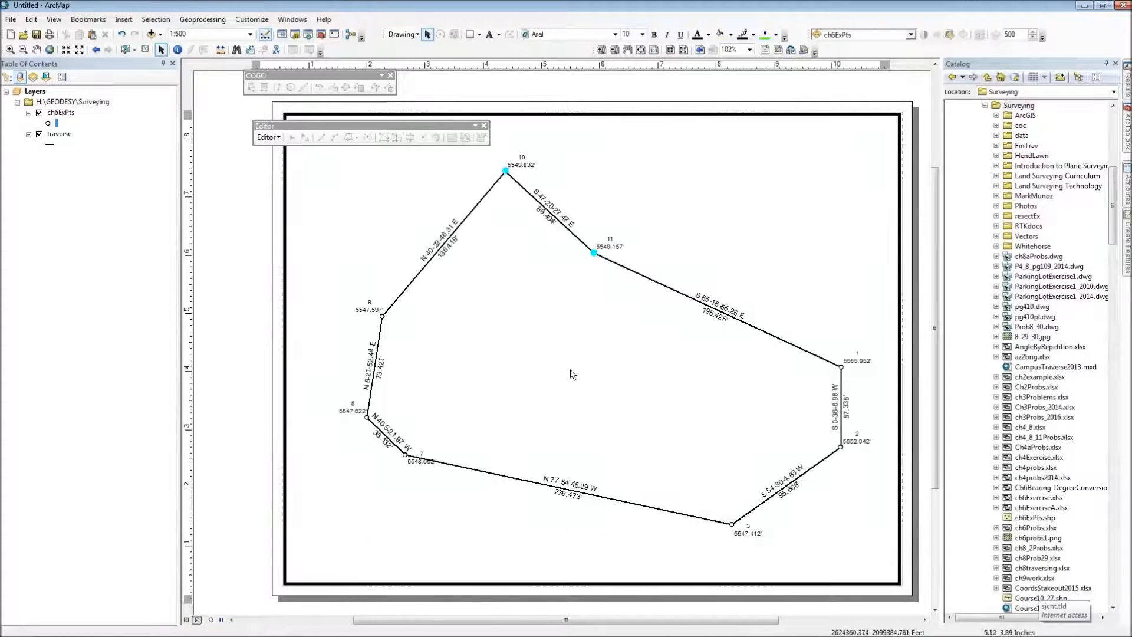
pyautogui.scroll(-5, 632, 346)
pyautogui.scroll(2, 632, 348)
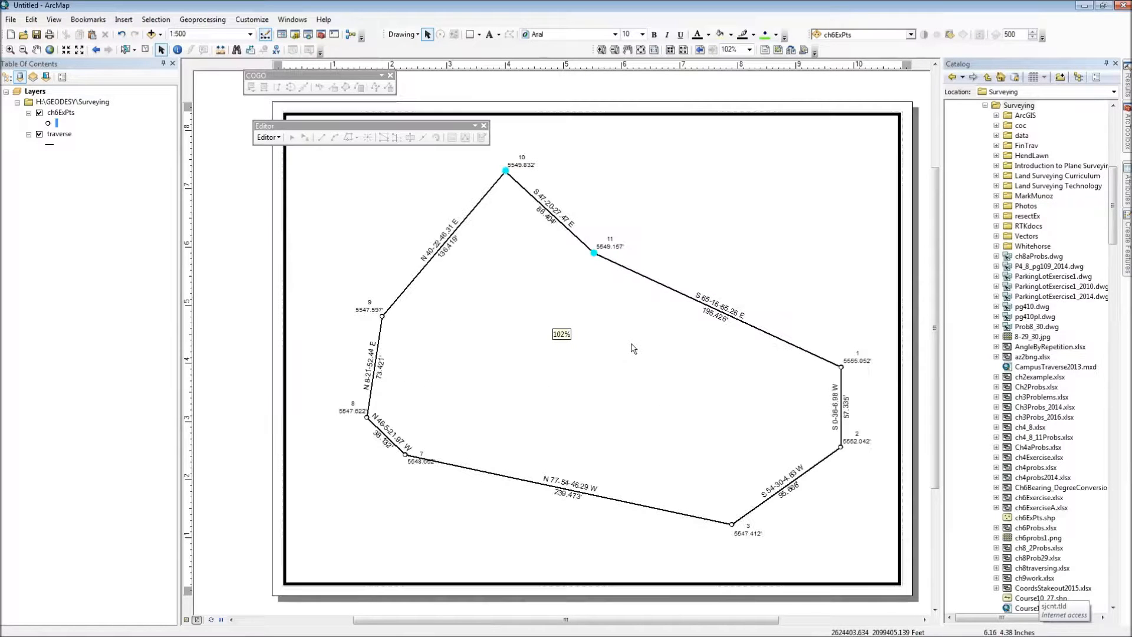
pyautogui.moveTo(616, 369); pyautogui.dragTo(602, 375)
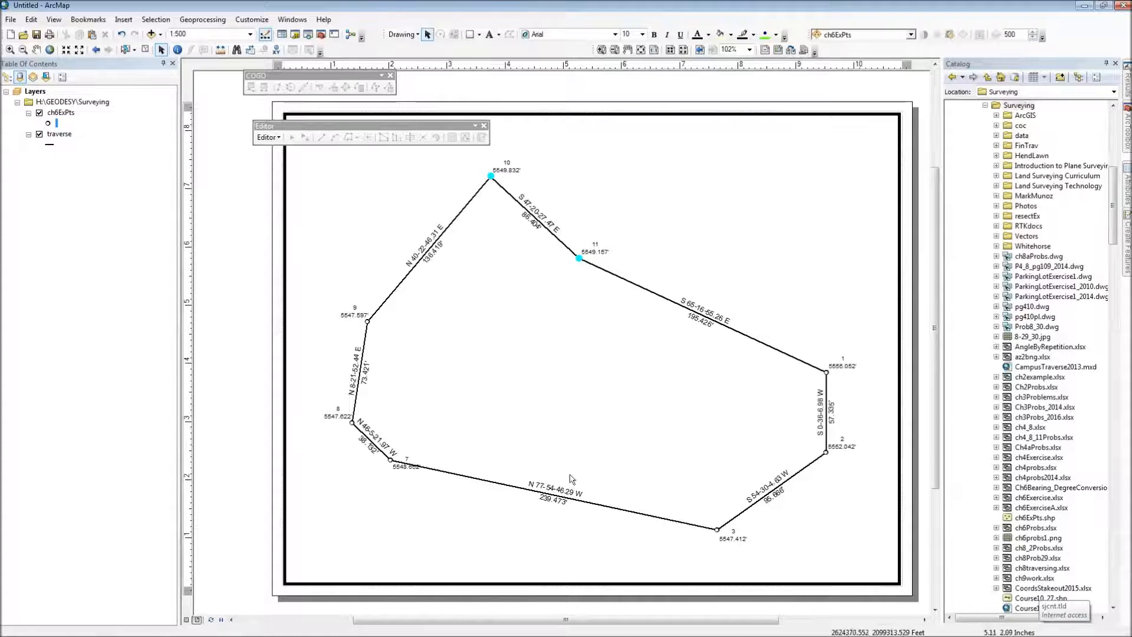
# Step: Set the map scale to 1:480 and nudge the traverse slightly right within the data frame
pyautogui.click(190, 34)
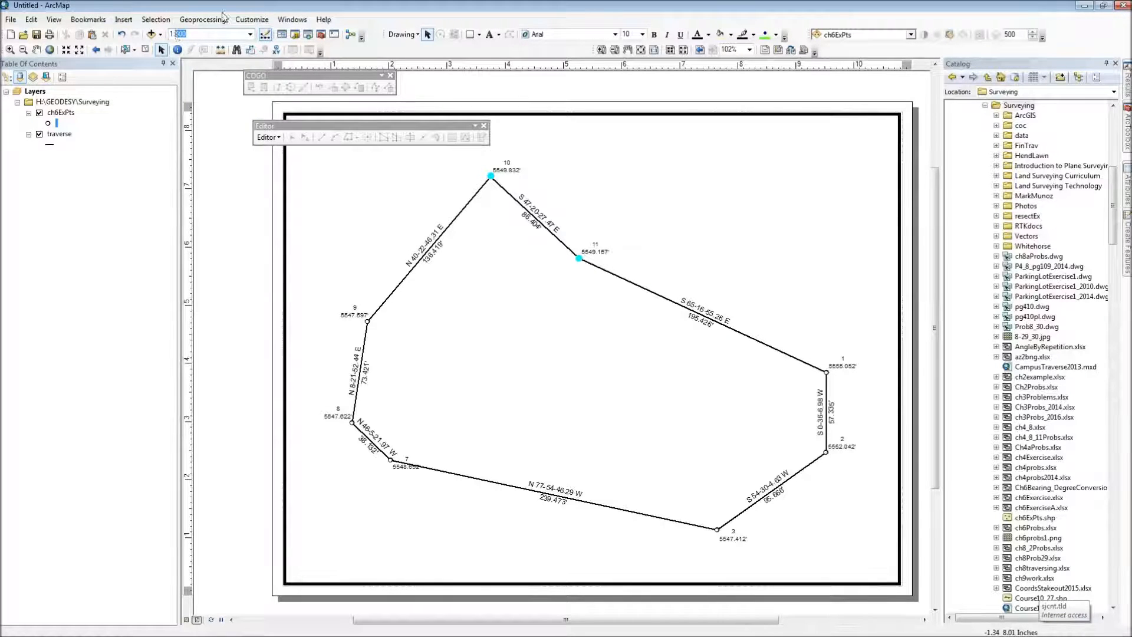
pyautogui.write('1:480')
pyautogui.press('Return')
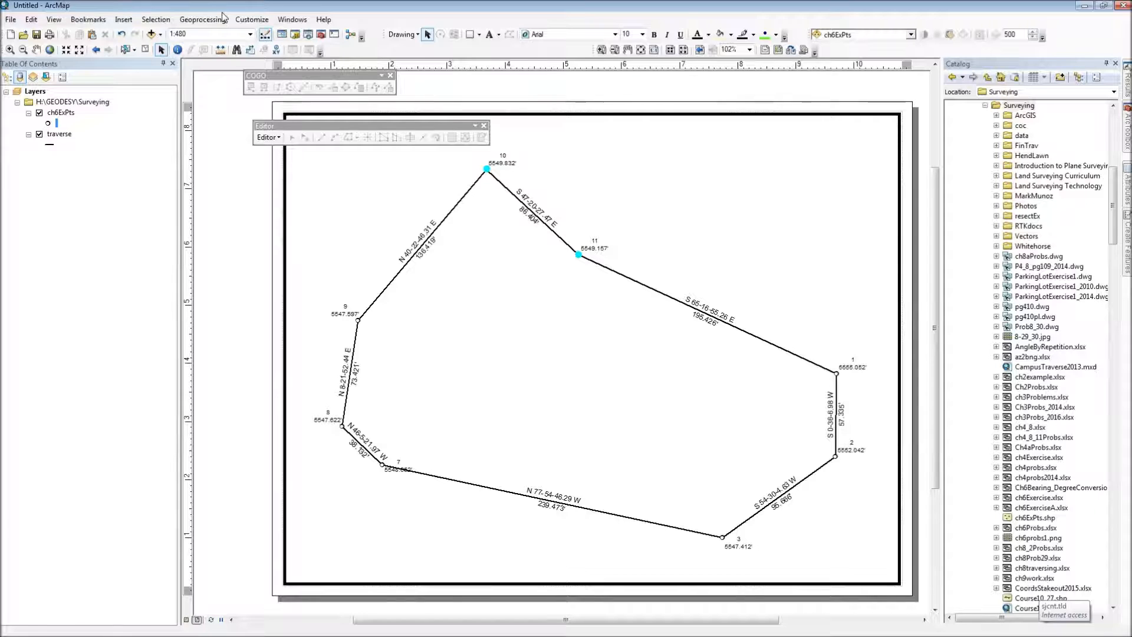
pyautogui.moveTo(426, 356); pyautogui.dragTo(428, 357)
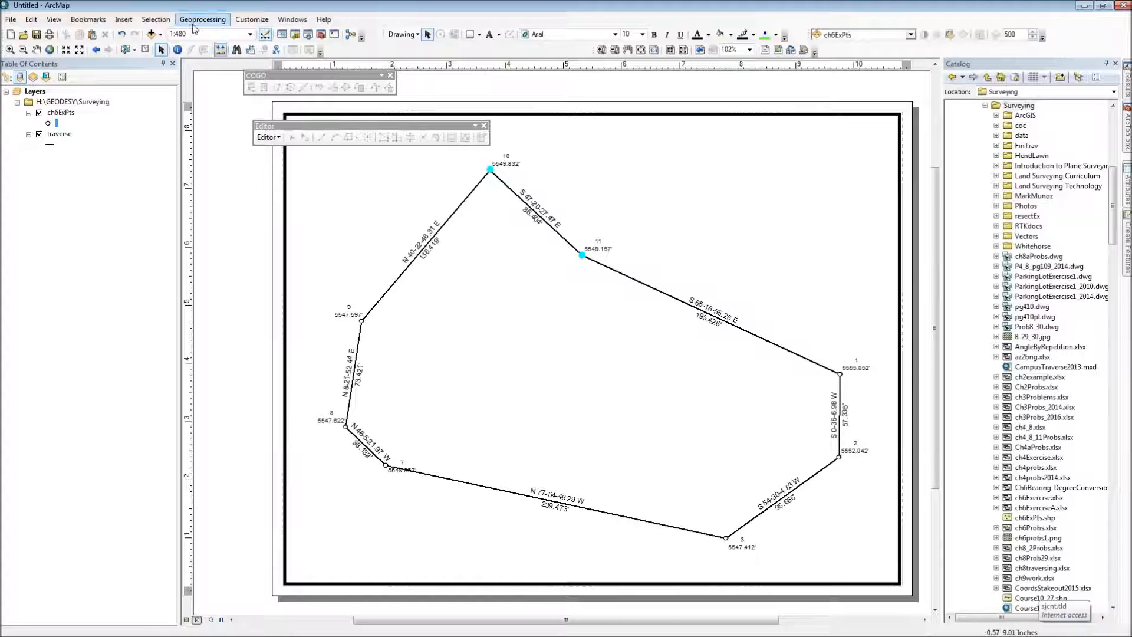
# Step: Insert the map title "Chapter Six Exercise" and place it near the upper right corner of the page
pyautogui.click(124, 19)
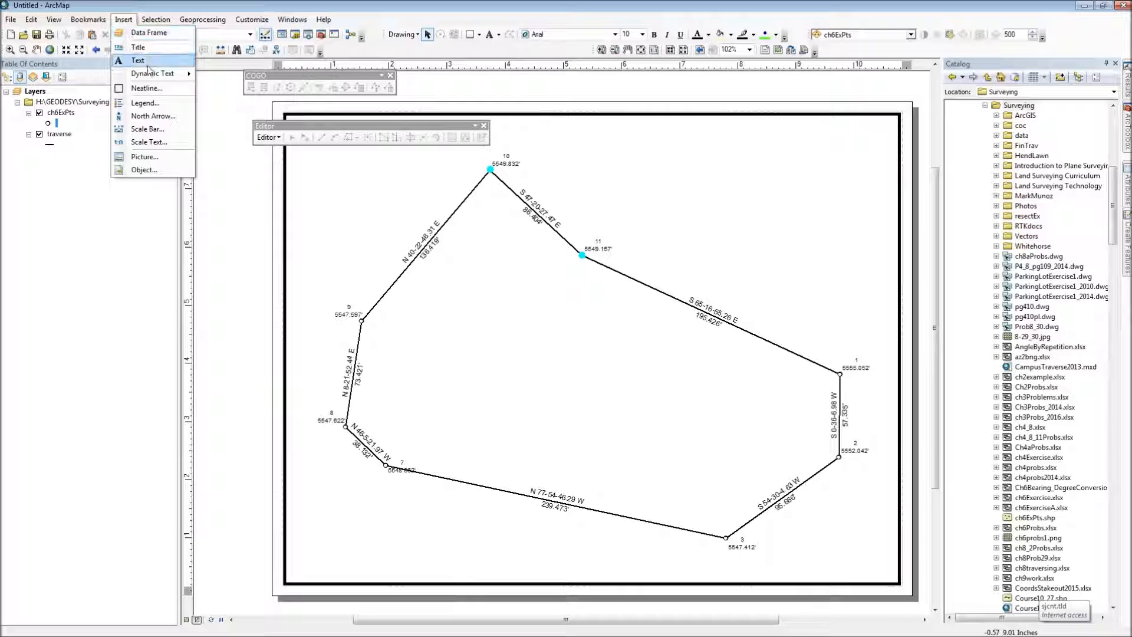
pyautogui.click(138, 47)
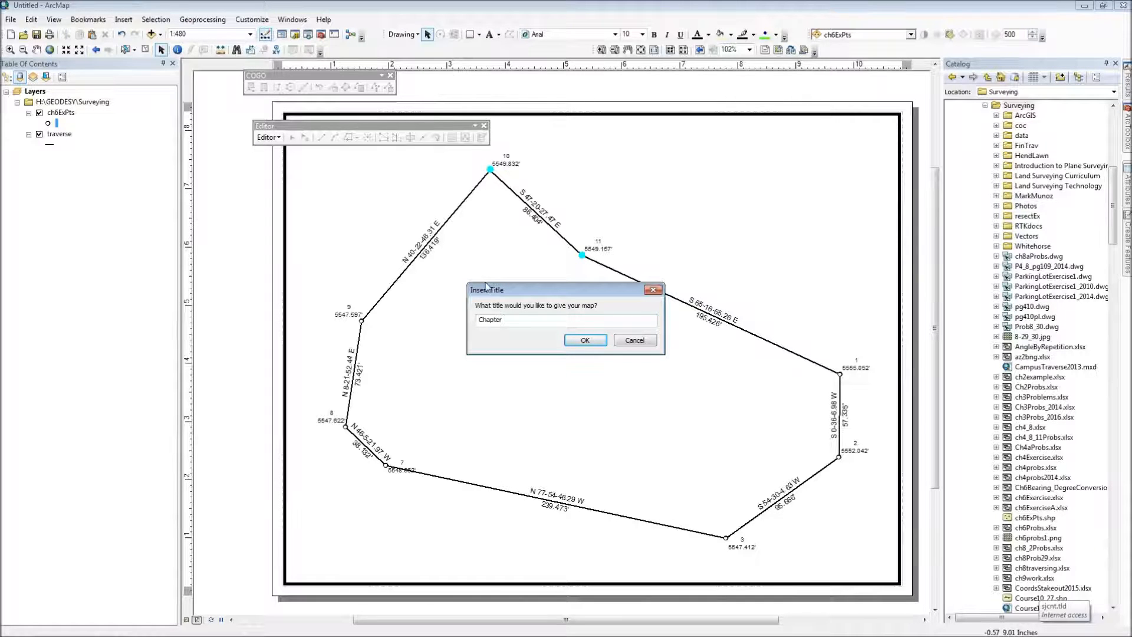
pyautogui.write('Chapter Six Exercise')
pyautogui.press('Return')
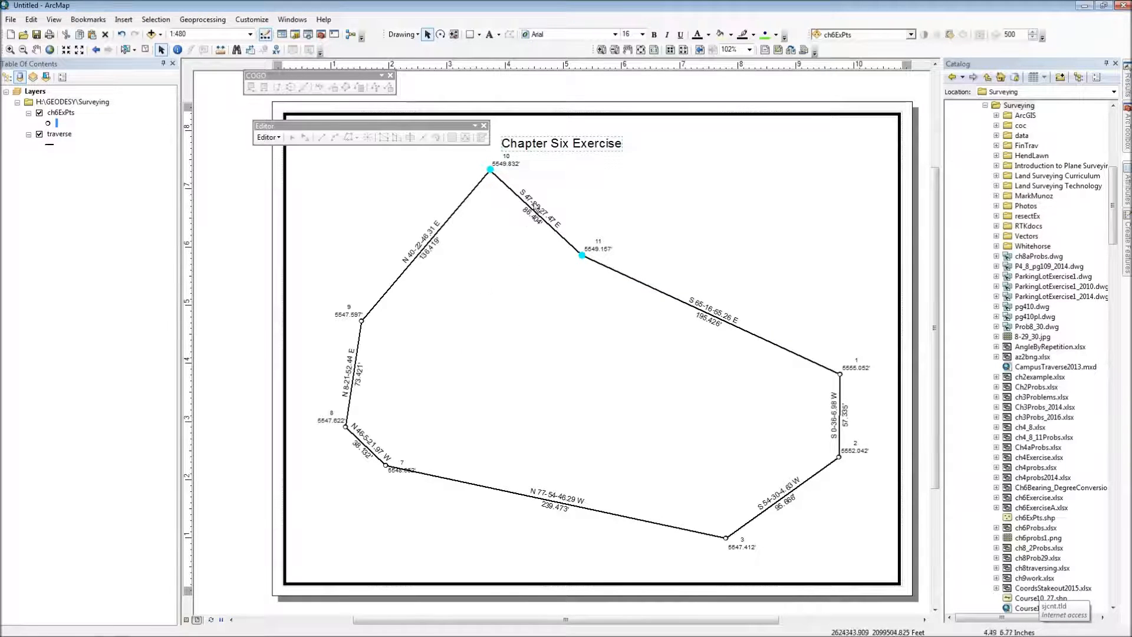
pyautogui.moveTo(568, 147); pyautogui.dragTo(779, 152)
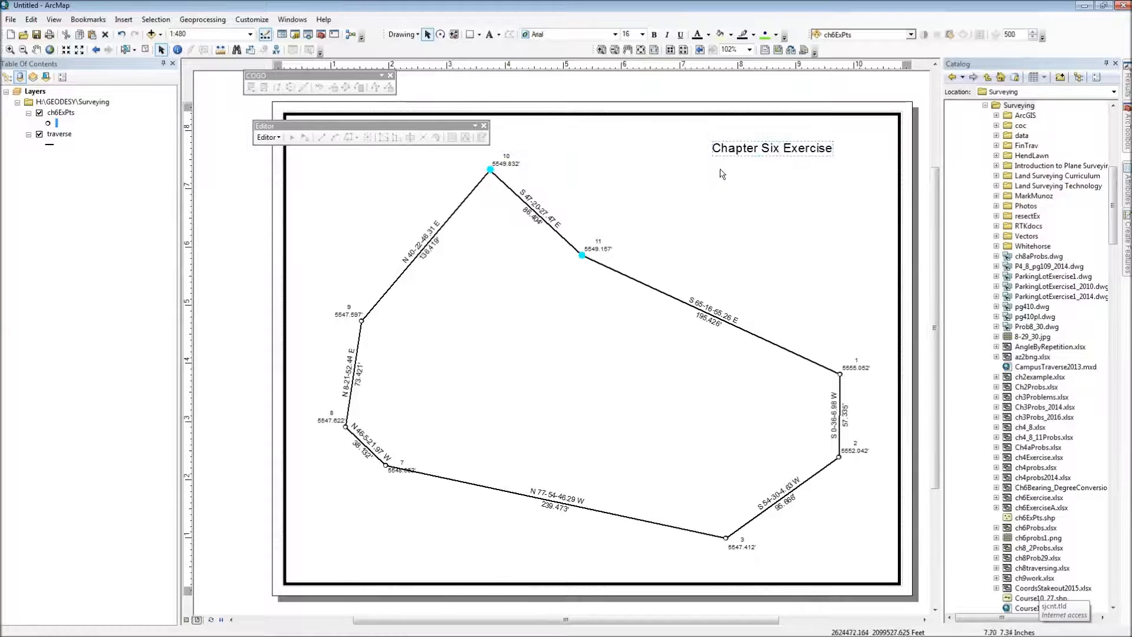
# Step: Insert the ESRI North 25 north arrow and place it in the upper left area of the page
pyautogui.click(123, 19)
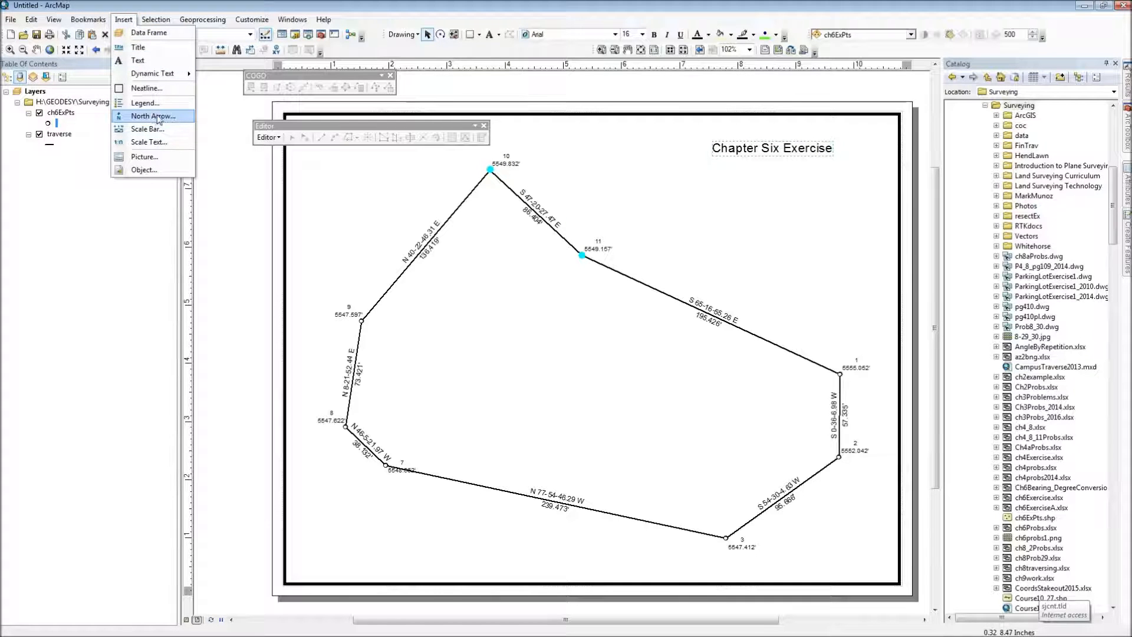
pyautogui.click(159, 119)
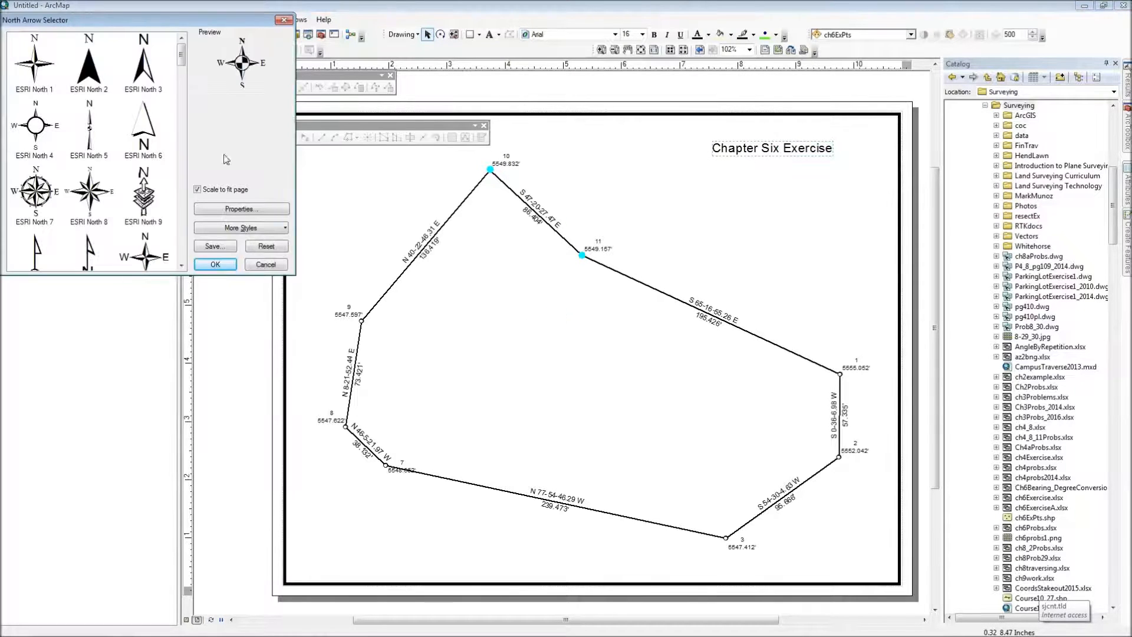
pyautogui.moveTo(183, 57); pyautogui.dragTo(182, 88)
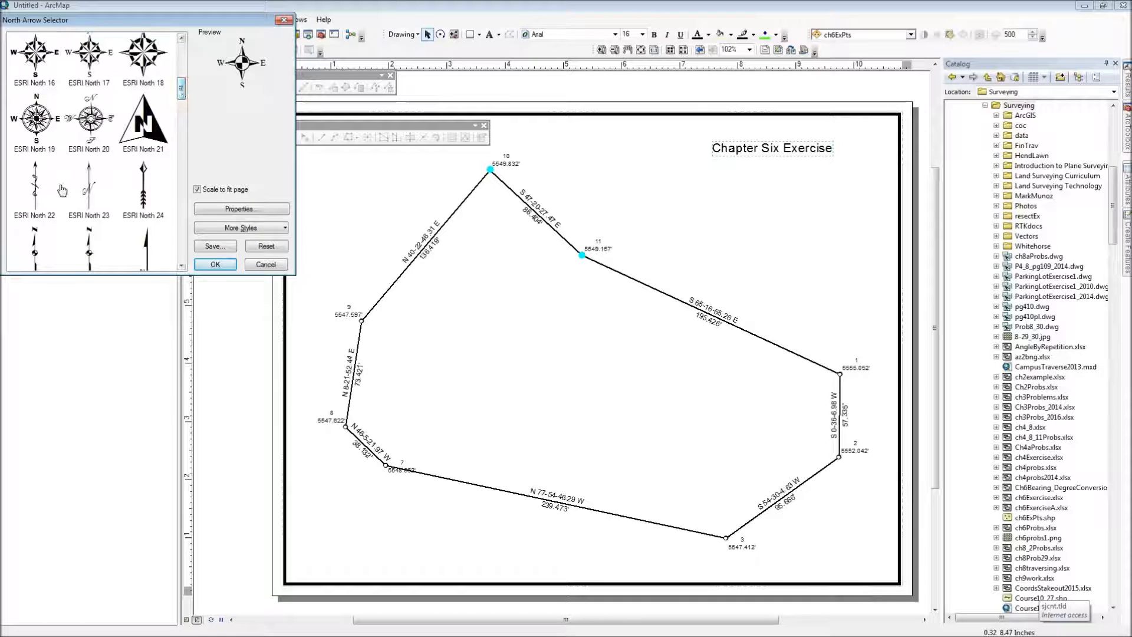
pyautogui.doubleClick(35, 250)
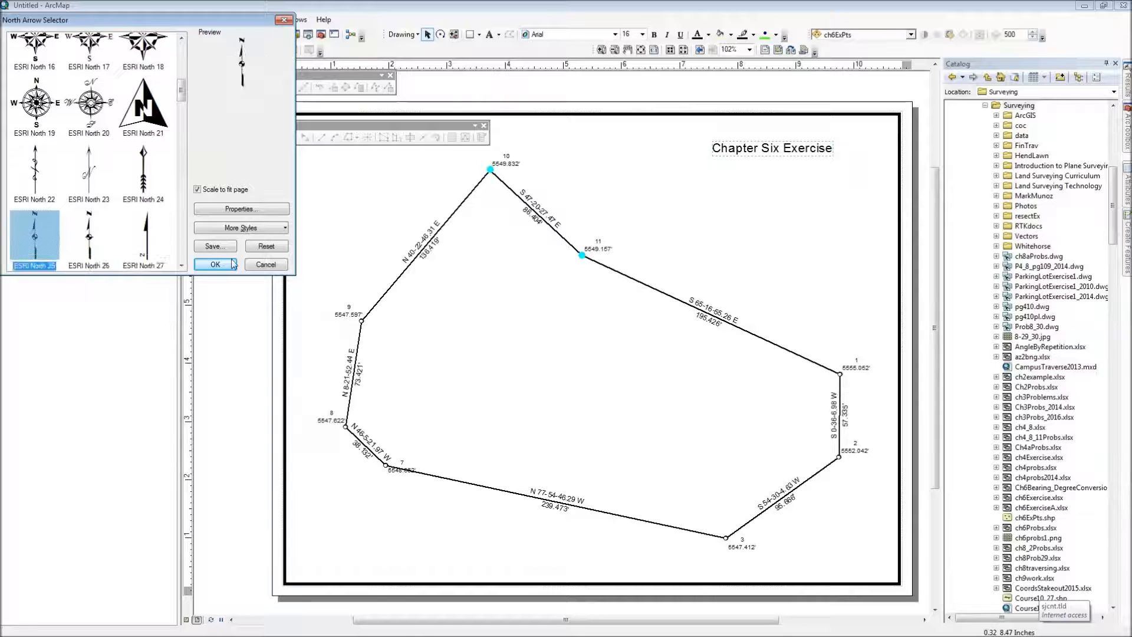
pyautogui.moveTo(472, 392); pyautogui.dragTo(344, 213)
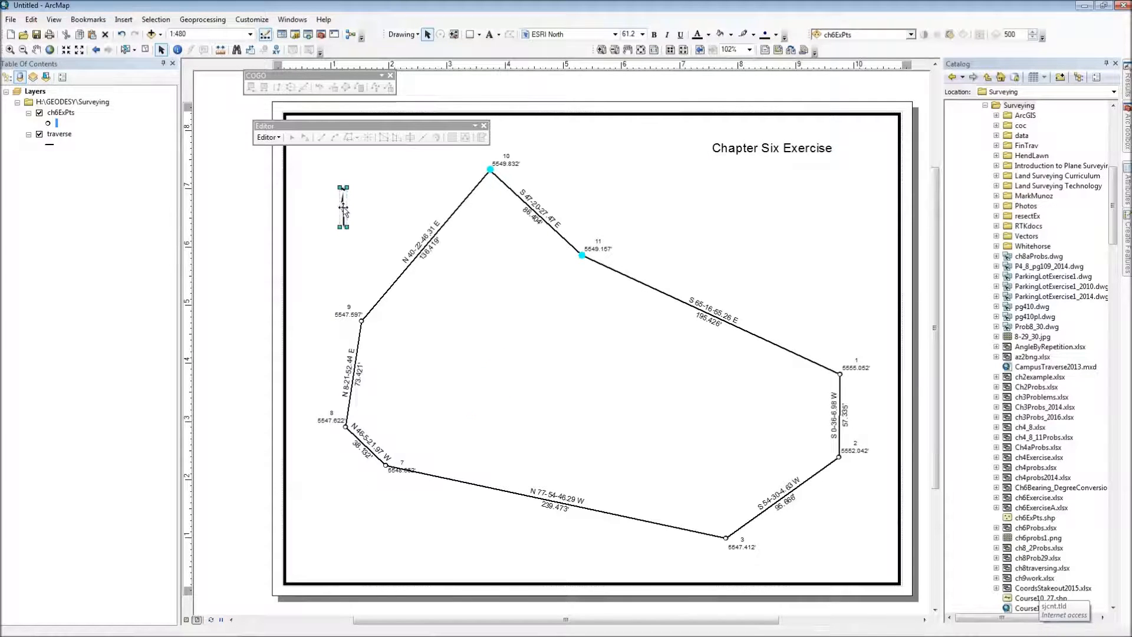
# Step: Insert an Absolute Scale text and place it below point 7 in the lower left of the page
pyautogui.click(123, 20)
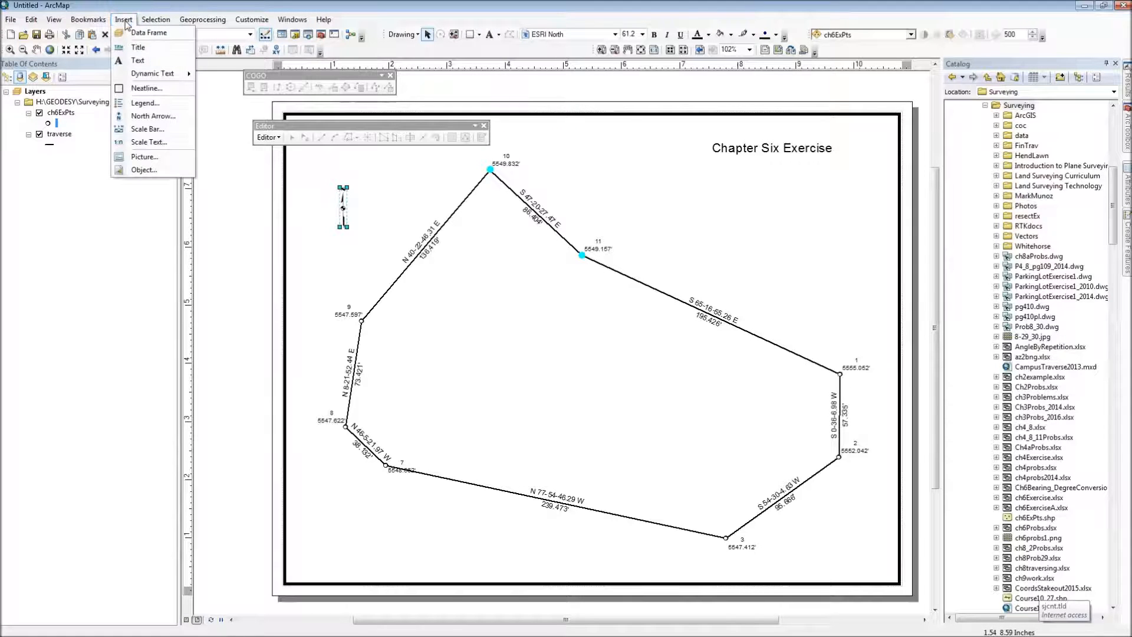
pyautogui.click(149, 142)
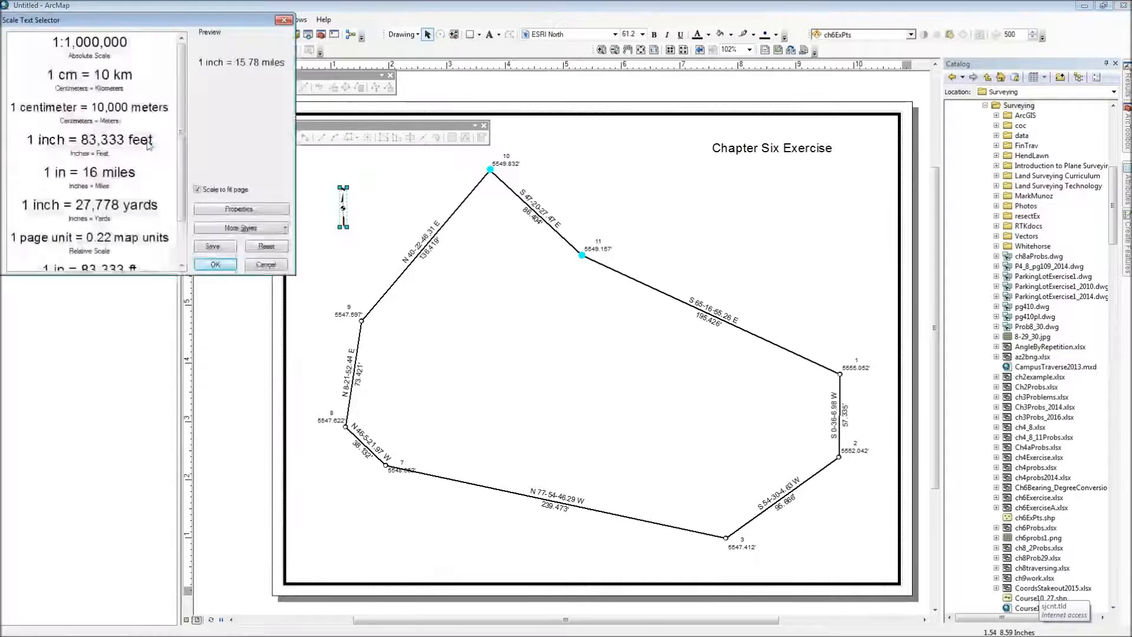
pyautogui.click(93, 49)
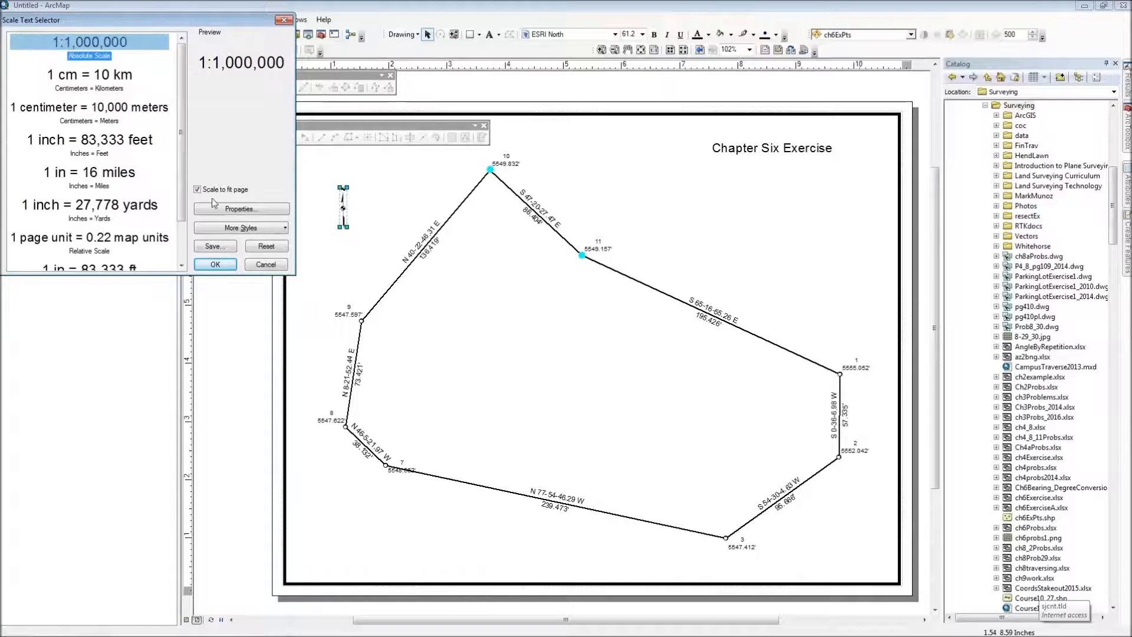
pyautogui.click(214, 264)
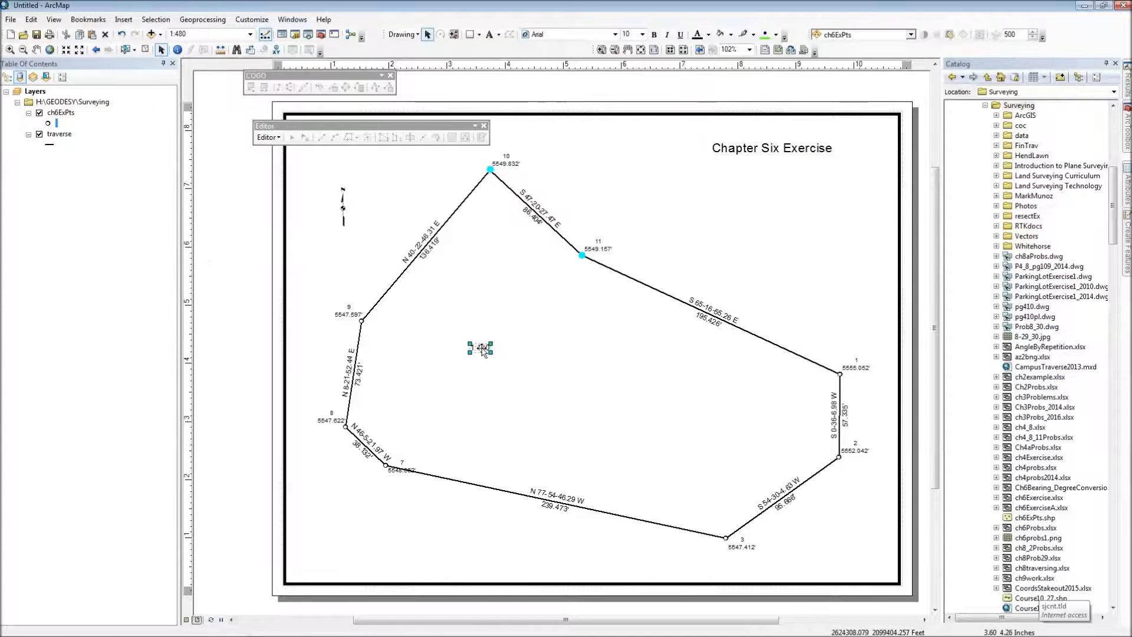
pyautogui.moveTo(482, 352); pyautogui.dragTo(357, 512)
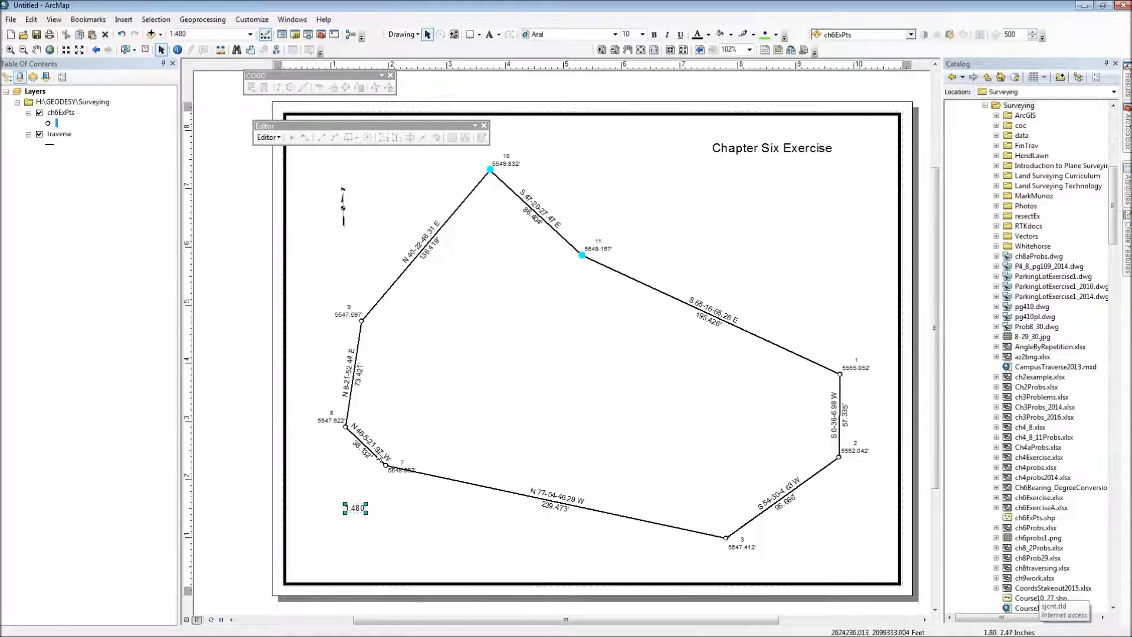
# Step: Insert an Inches = Feet scale text and place it directly beneath the absolute scale text
pyautogui.click(123, 19)
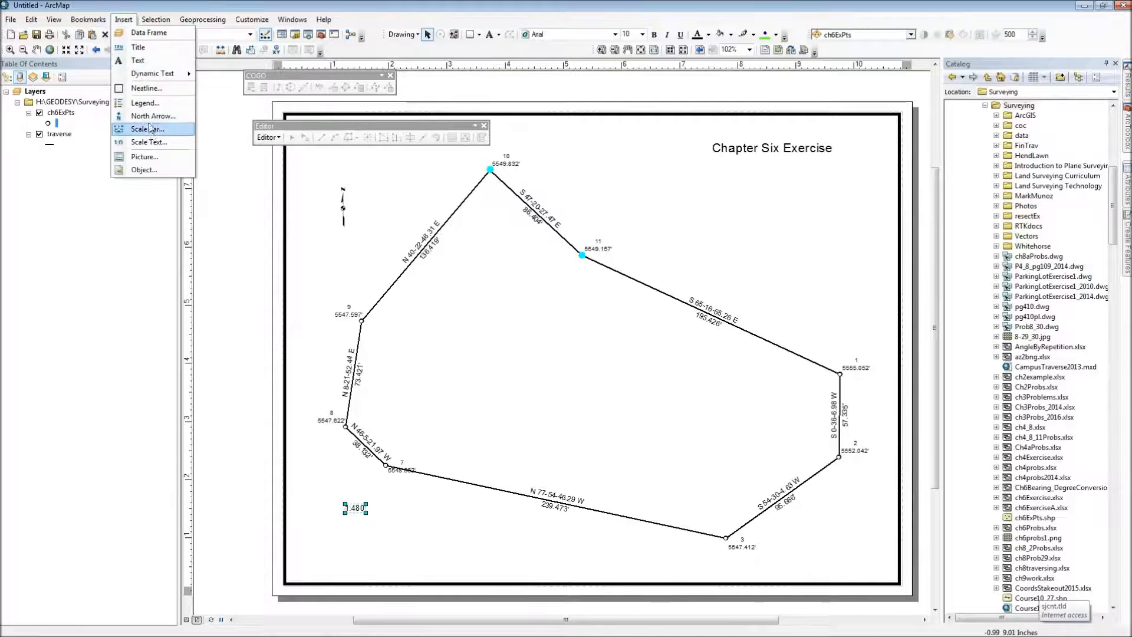
pyautogui.click(137, 144)
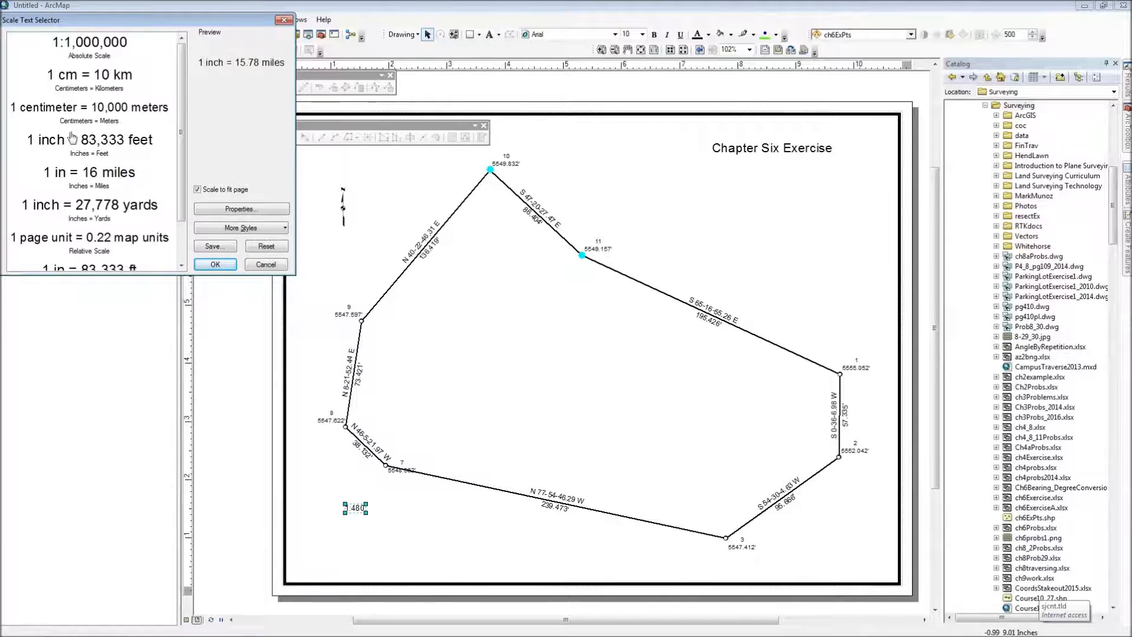
pyautogui.click(69, 144)
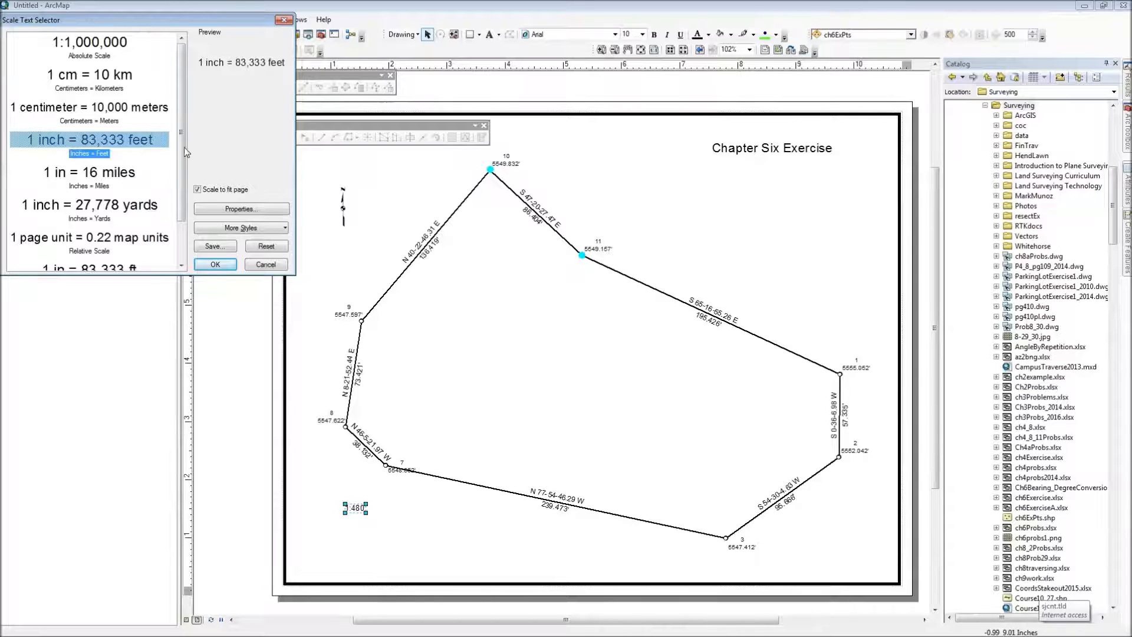
pyautogui.click(217, 266)
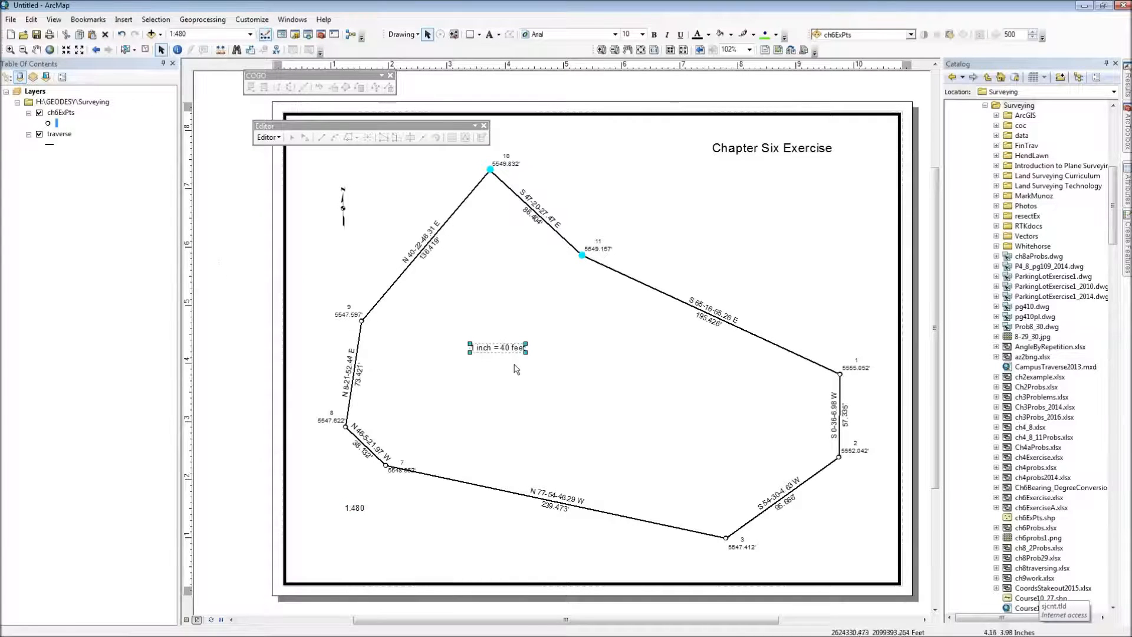
pyautogui.moveTo(513, 352); pyautogui.dragTo(371, 526)
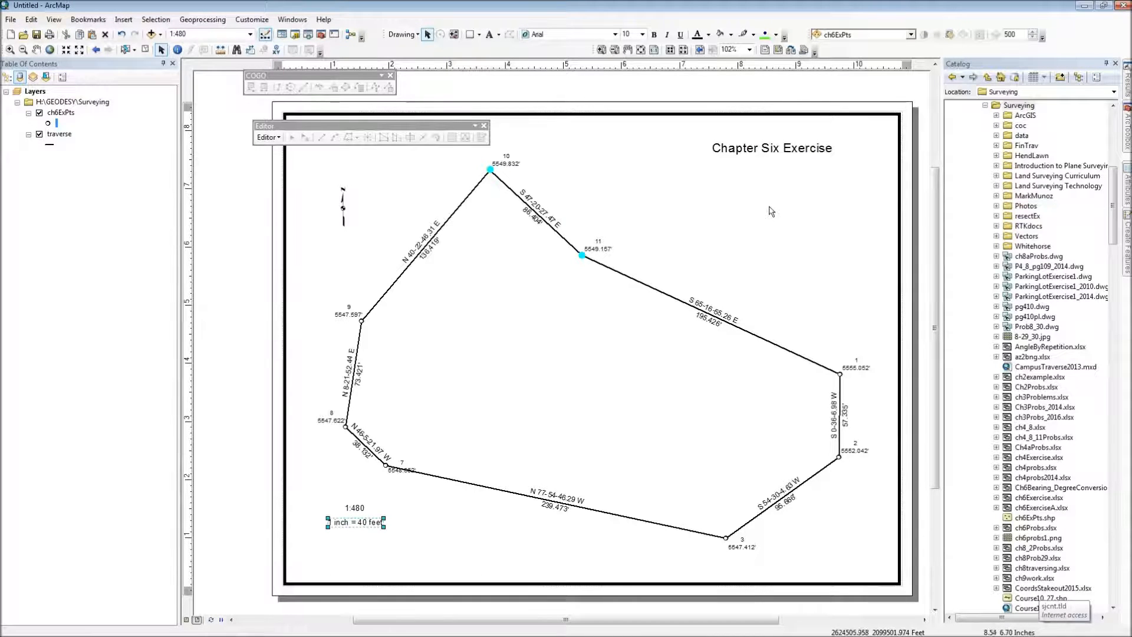
# Step: Insert a text element with the author's name and move it to the lower left of the page
pyautogui.click(123, 20)
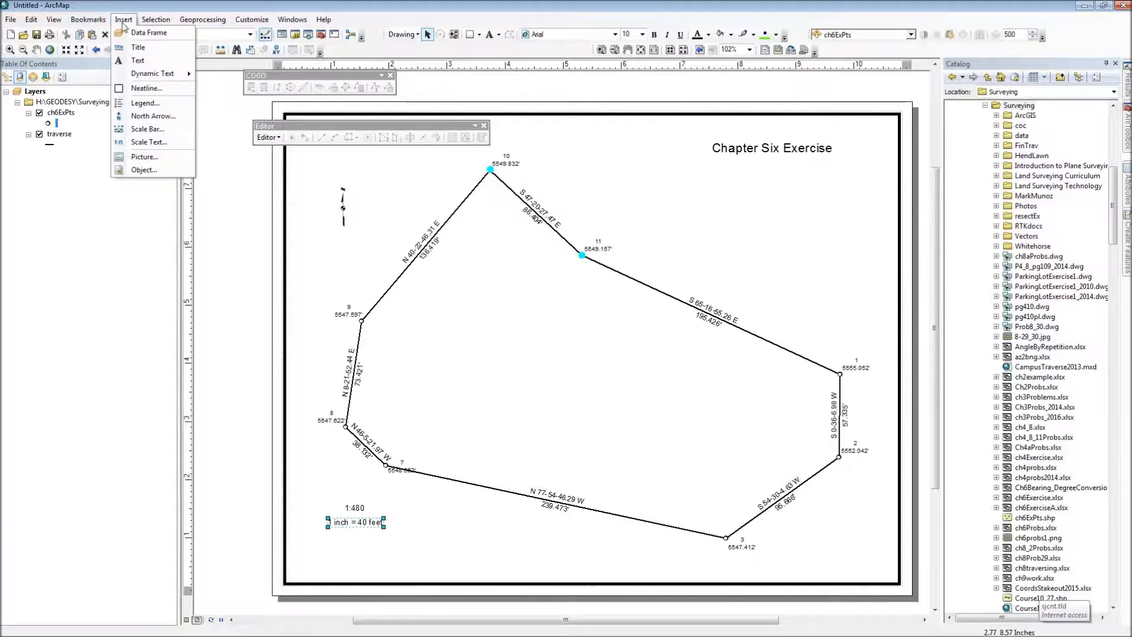
pyautogui.click(133, 61)
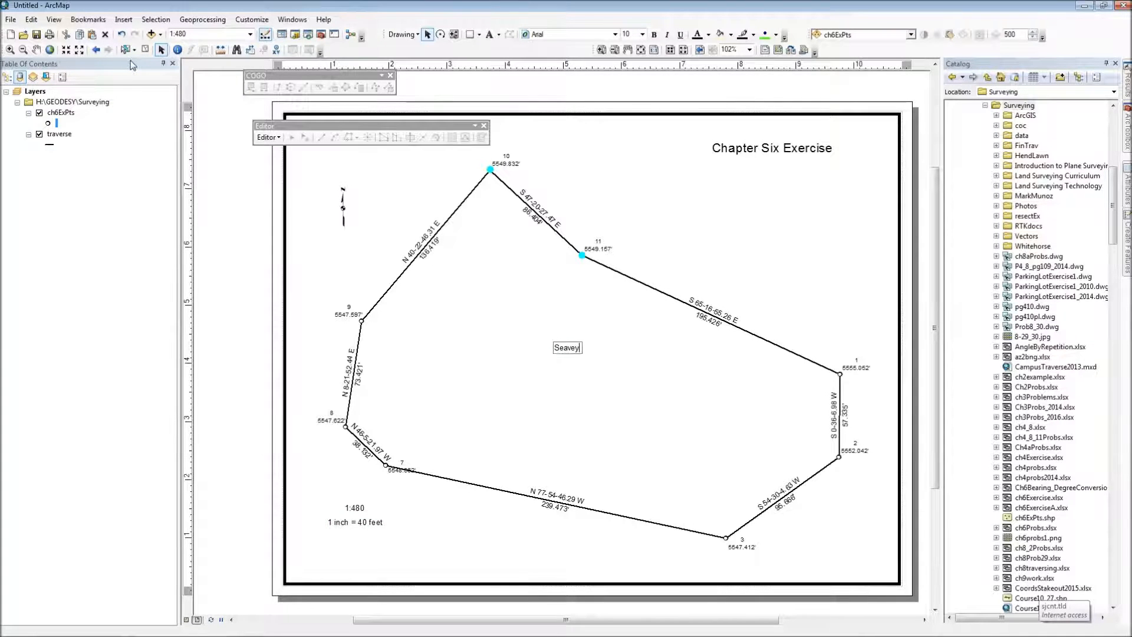
pyautogui.press('Return')
pyautogui.moveTo(561, 349); pyautogui.dragTo(304, 549)
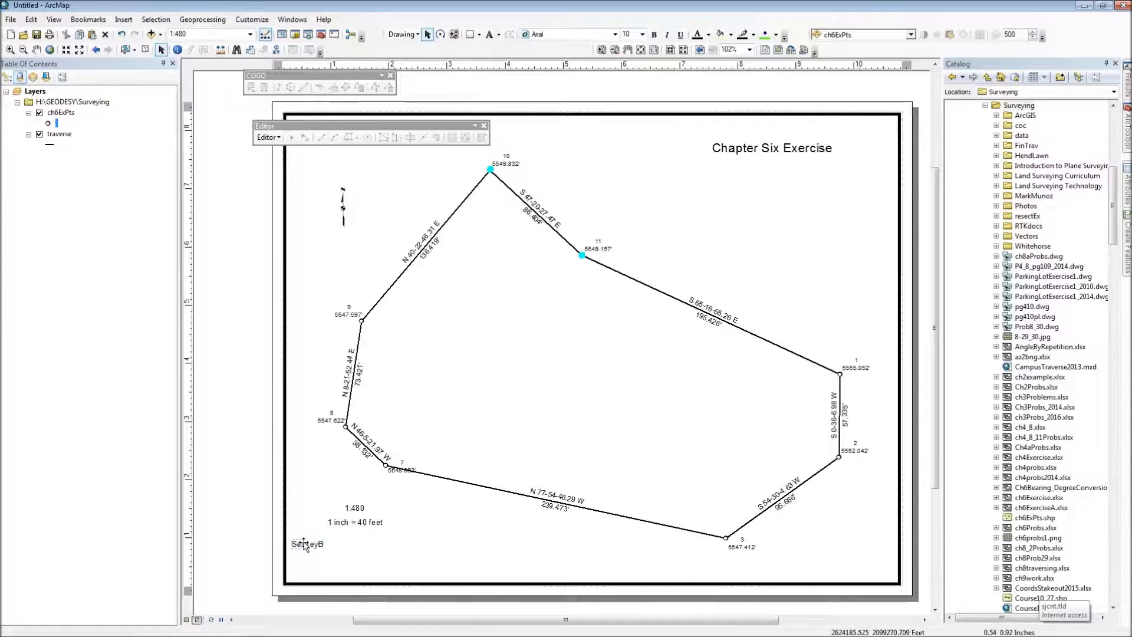
# Step: Add the date 11/11/2016 on a second line under the author's name in the text element
pyautogui.doubleClick(307, 544)
pyautogui.click(498, 258)
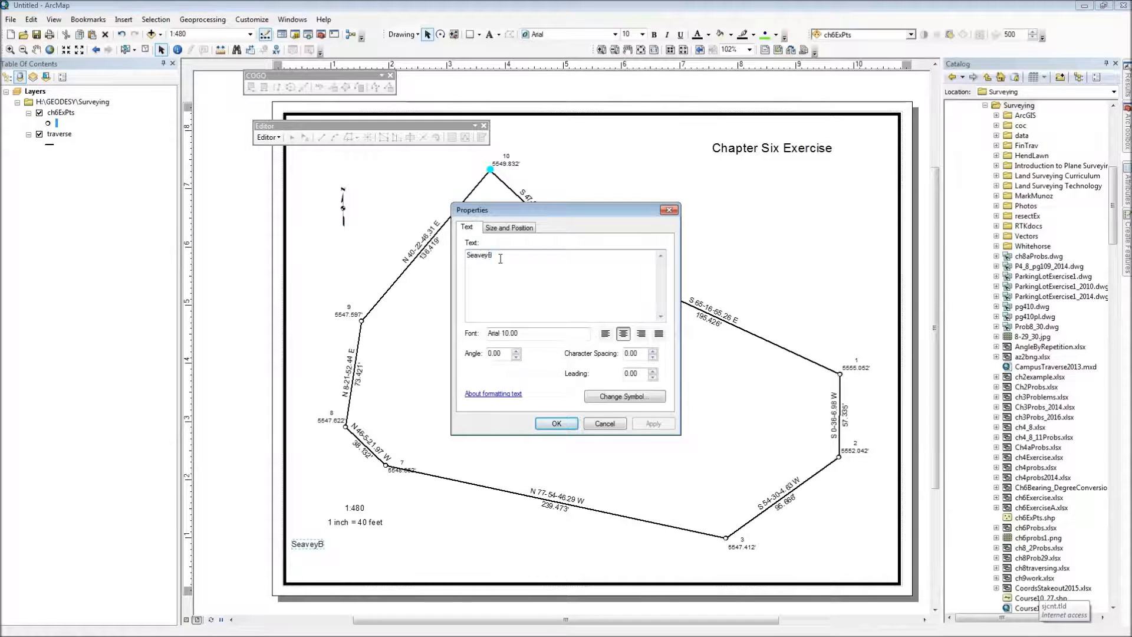
pyautogui.write('11/11/2013')
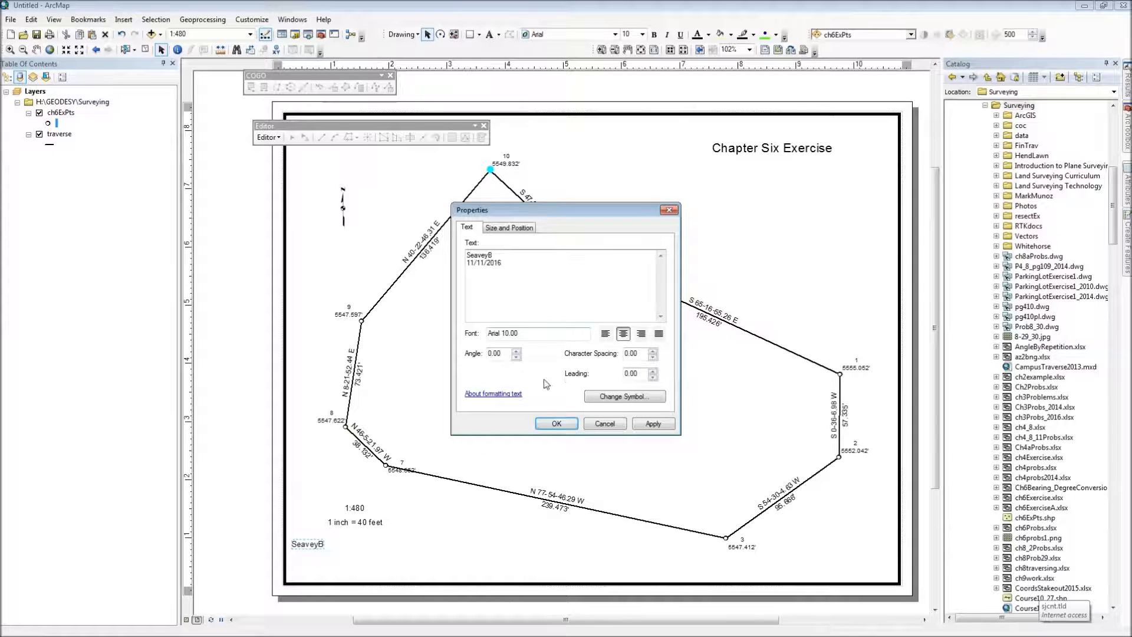
pyautogui.click(557, 424)
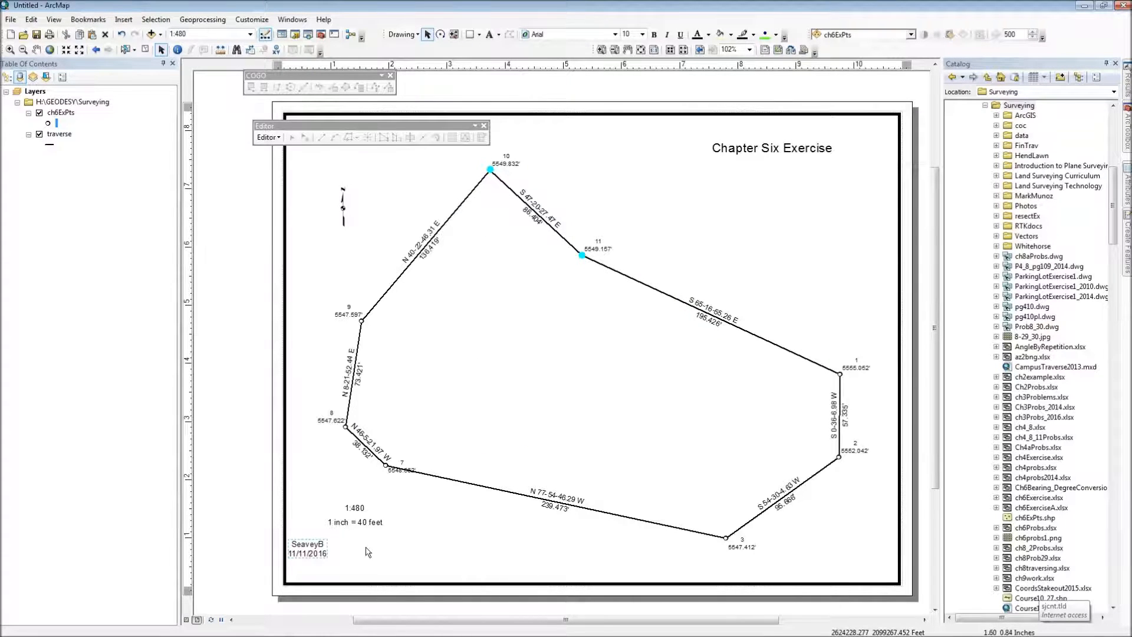
# Step: Left-align the name and date text and move it into the lower left corner of the map frame
pyautogui.doubleClick(313, 552)
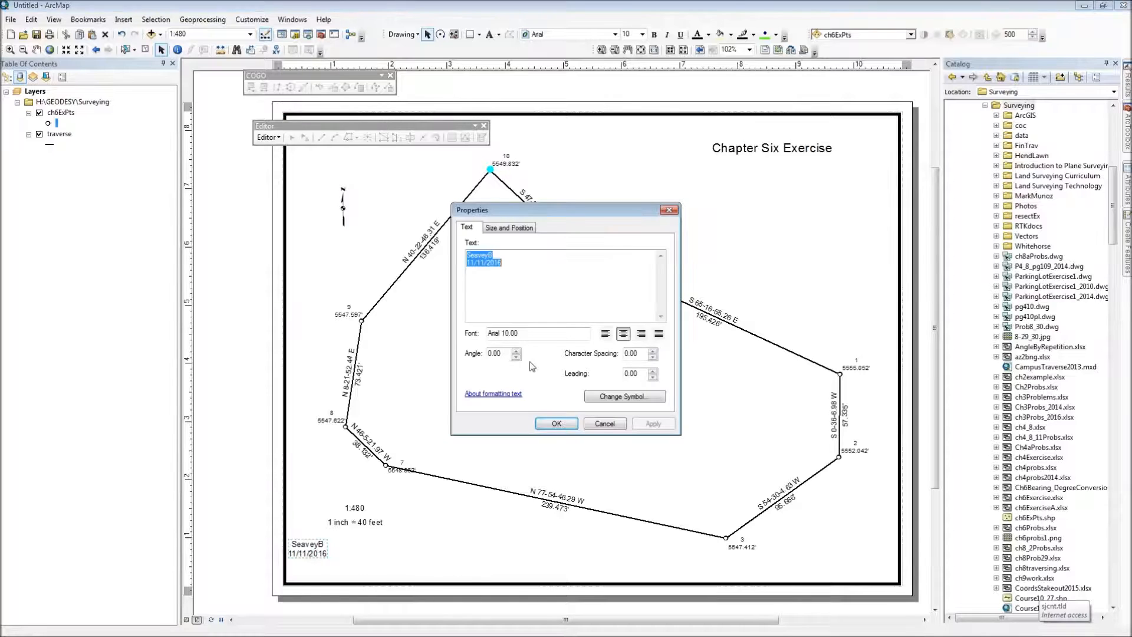
pyautogui.click(605, 334)
pyautogui.click(557, 424)
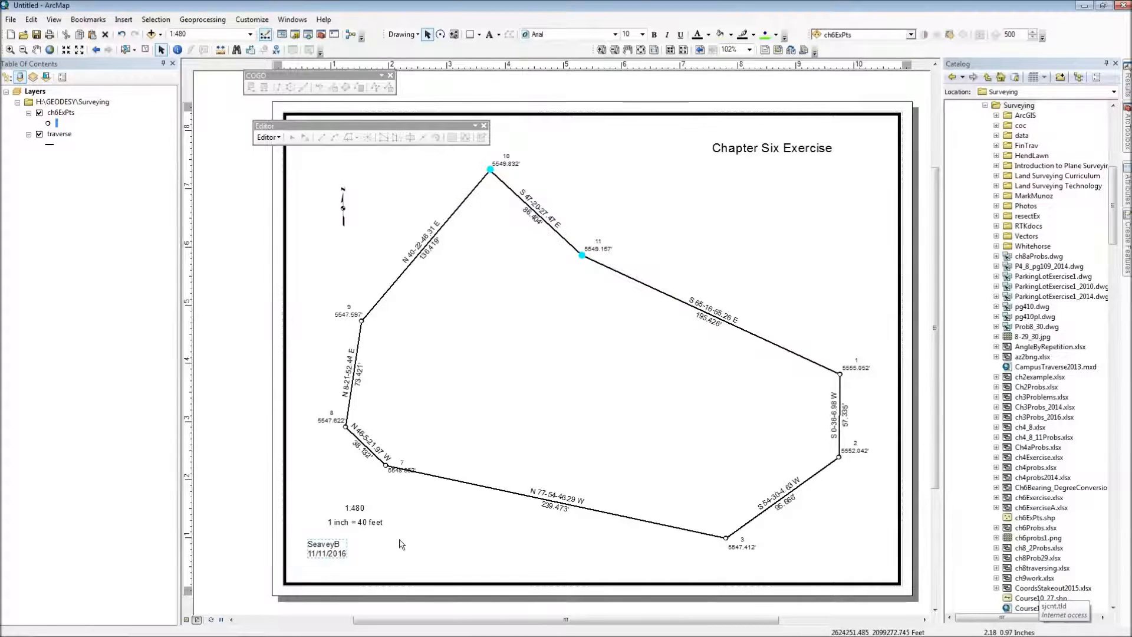
pyautogui.moveTo(333, 553); pyautogui.dragTo(317, 570)
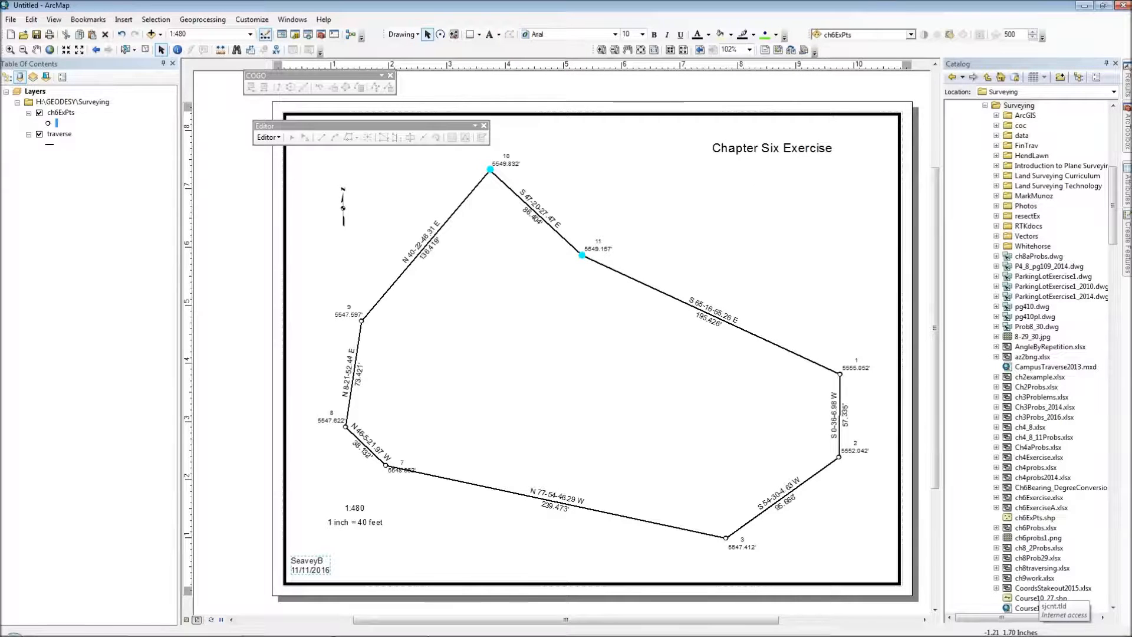
# Step: Switch to the Chrome browser and open the sjcounty.net website
pyautogui.click(170, 630)
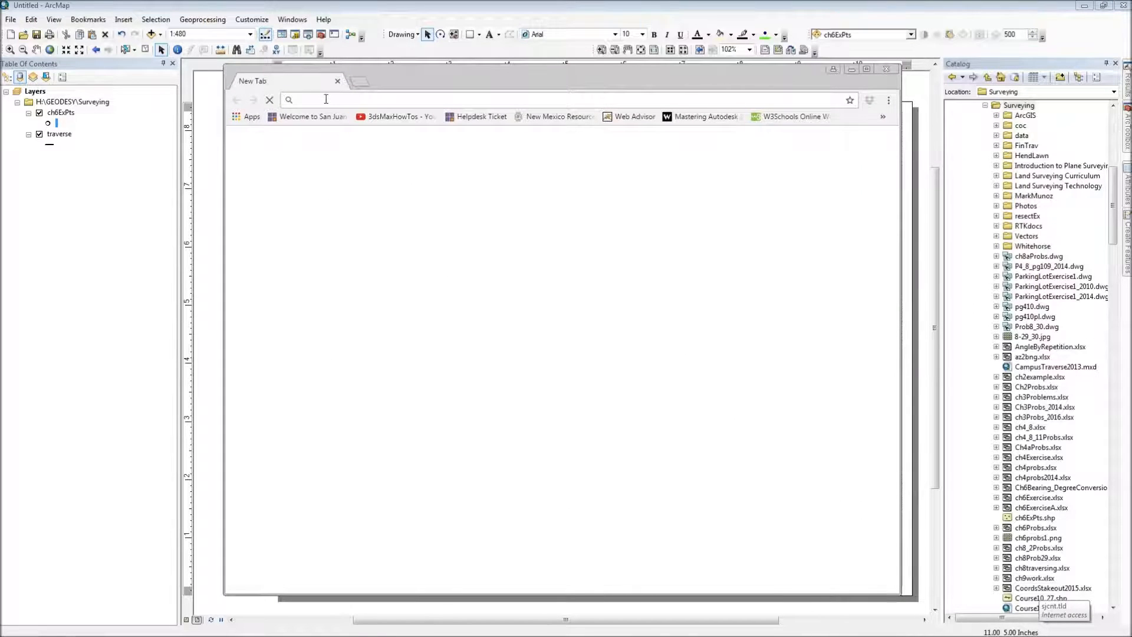
pyautogui.write('sjcounty.net')
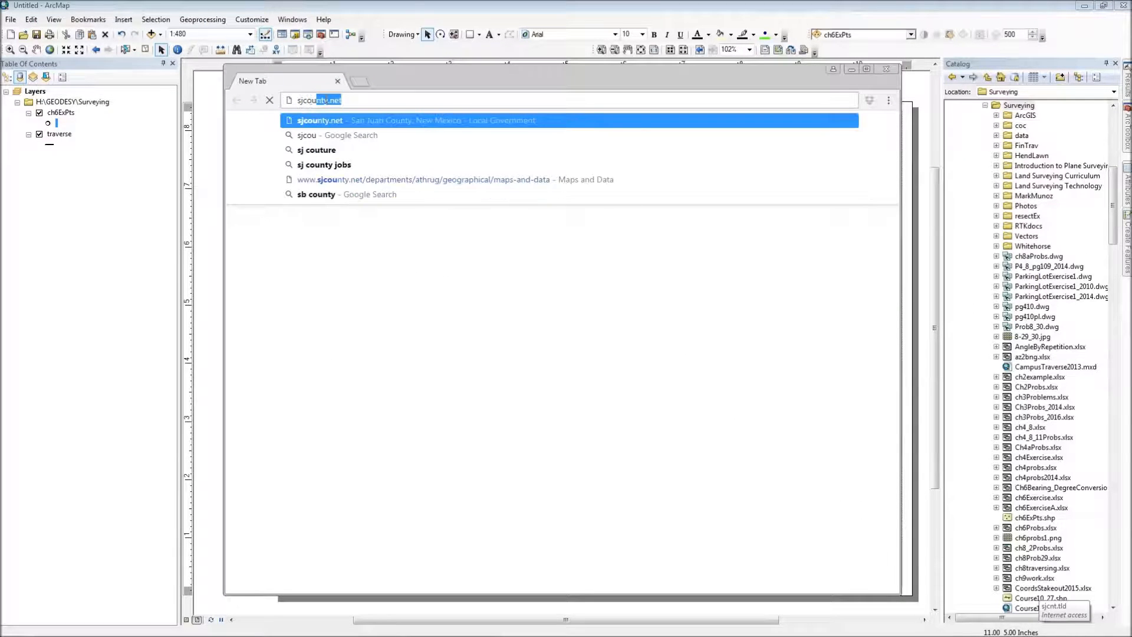
pyautogui.press('Return')
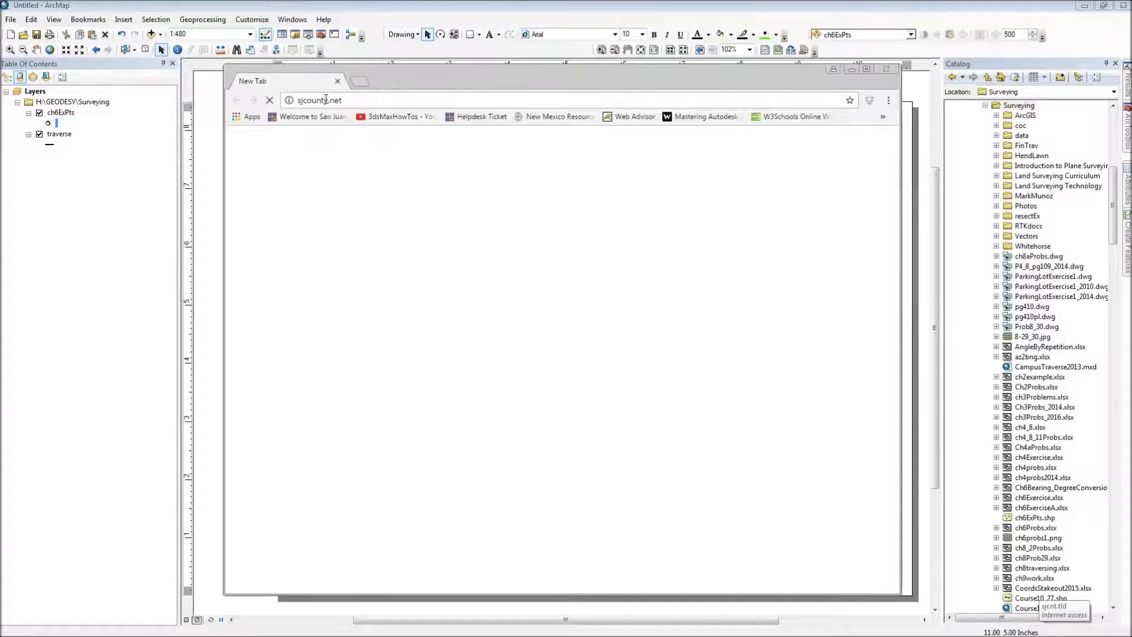
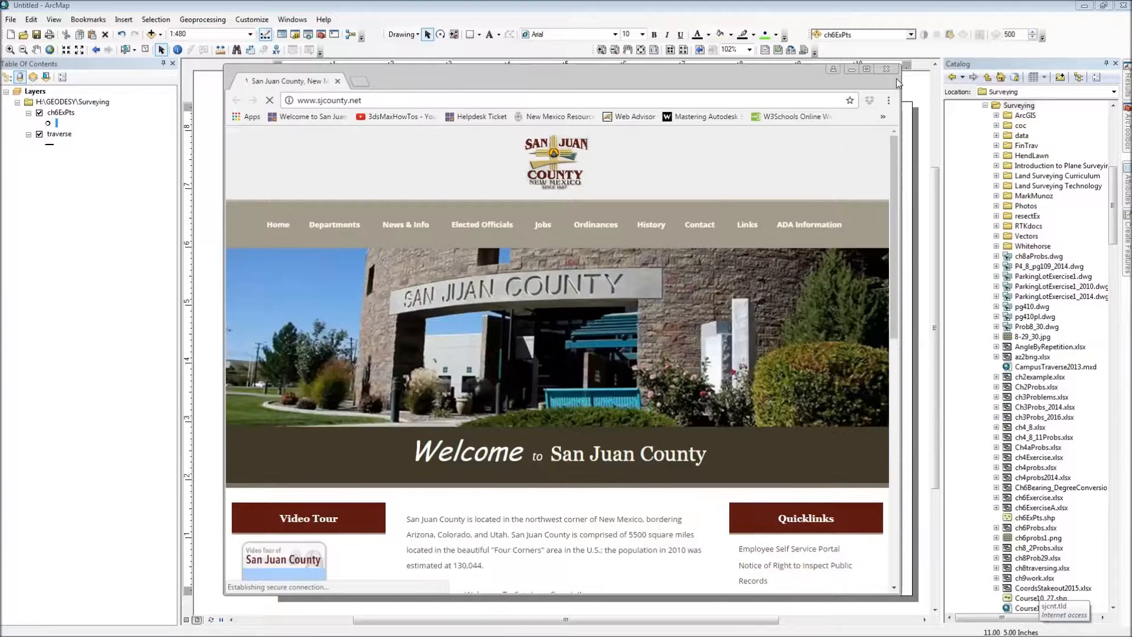
# Step: Open the Maps and Data page of the county's Geographic Information Systems department
pyautogui.moveTo(461, 231)
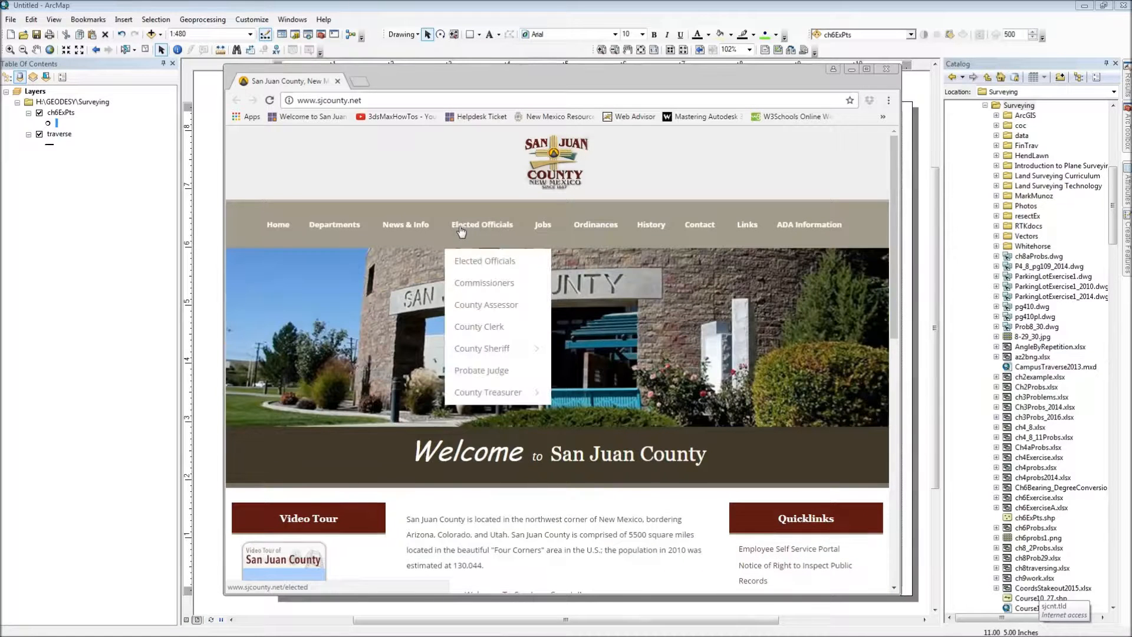
pyautogui.moveTo(334, 227)
pyautogui.moveTo(354, 268)
pyautogui.moveTo(436, 533)
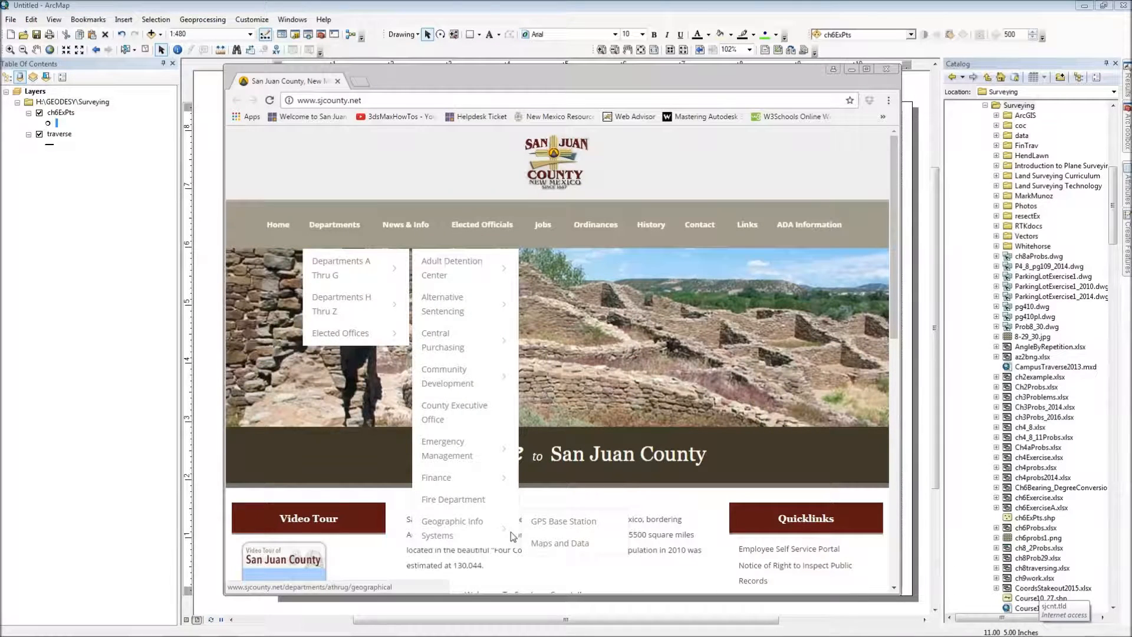
pyautogui.click(558, 548)
# Step: Copy the link address of the 2015 WMS service in the Imagery Services table
pyautogui.scroll(-12, 668, 348)
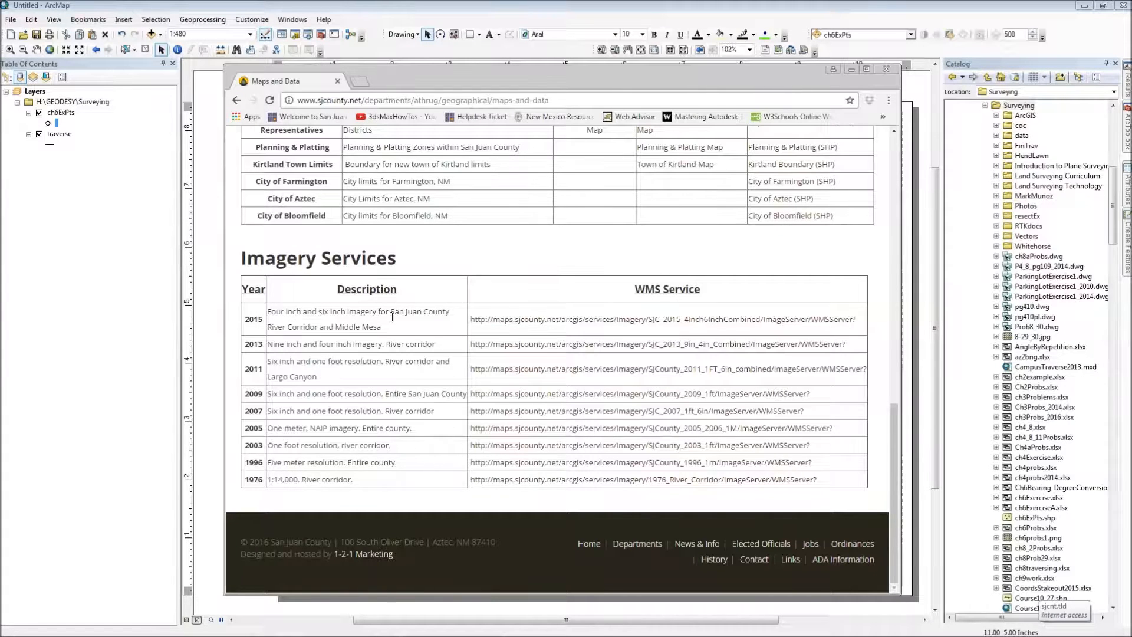
pyautogui.rightClick(498, 324)
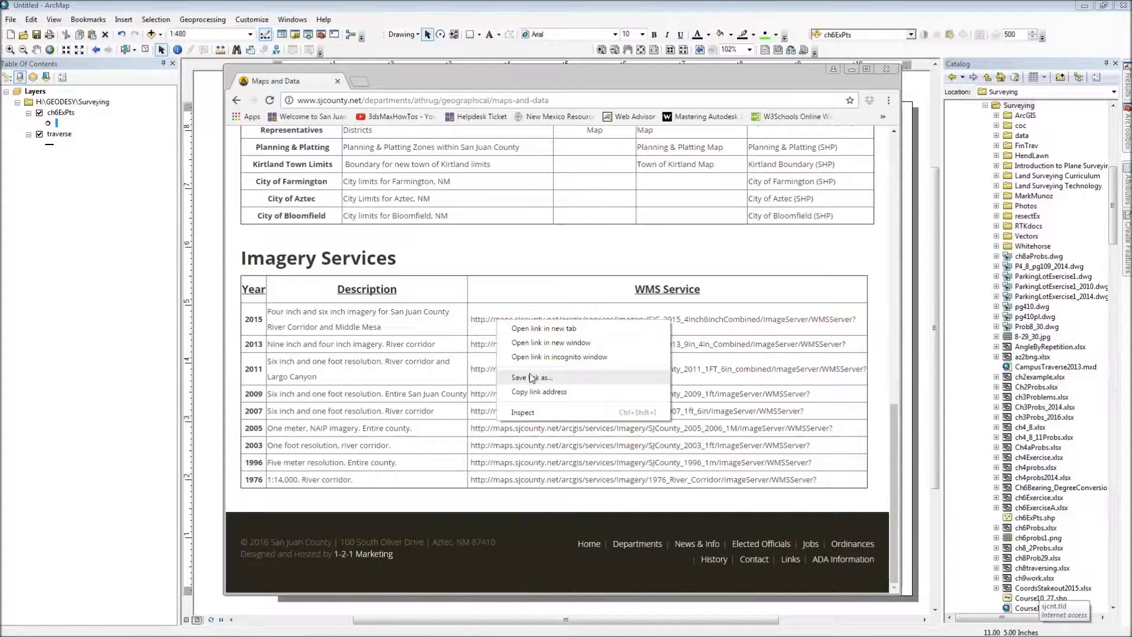
pyautogui.click(533, 392)
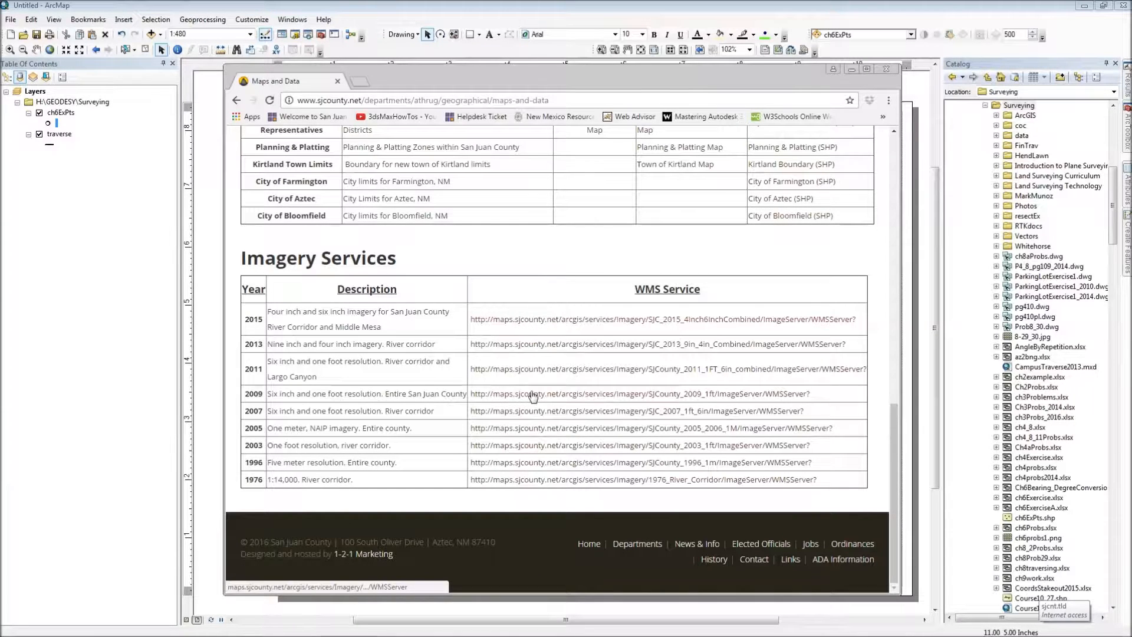
# Step: Switch back to ArcMap and start a new WMS server connection under GIS Servers using the copied 2015 imagery URL
pyautogui.click(670, 9)
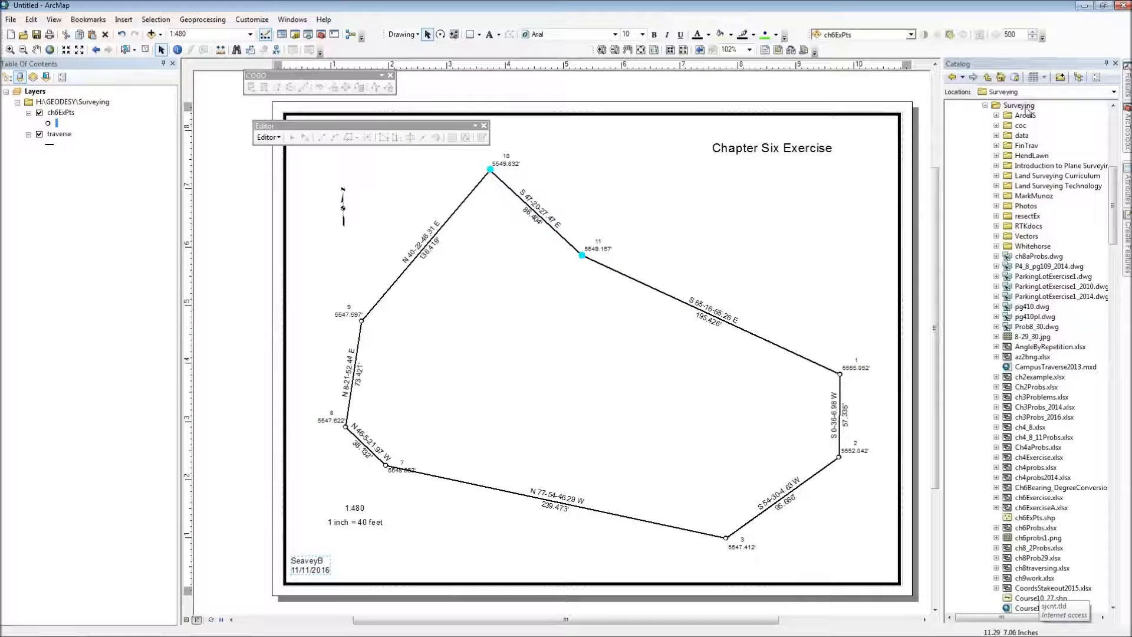
pyautogui.moveTo(1114, 203); pyautogui.dragTo(1109, 572)
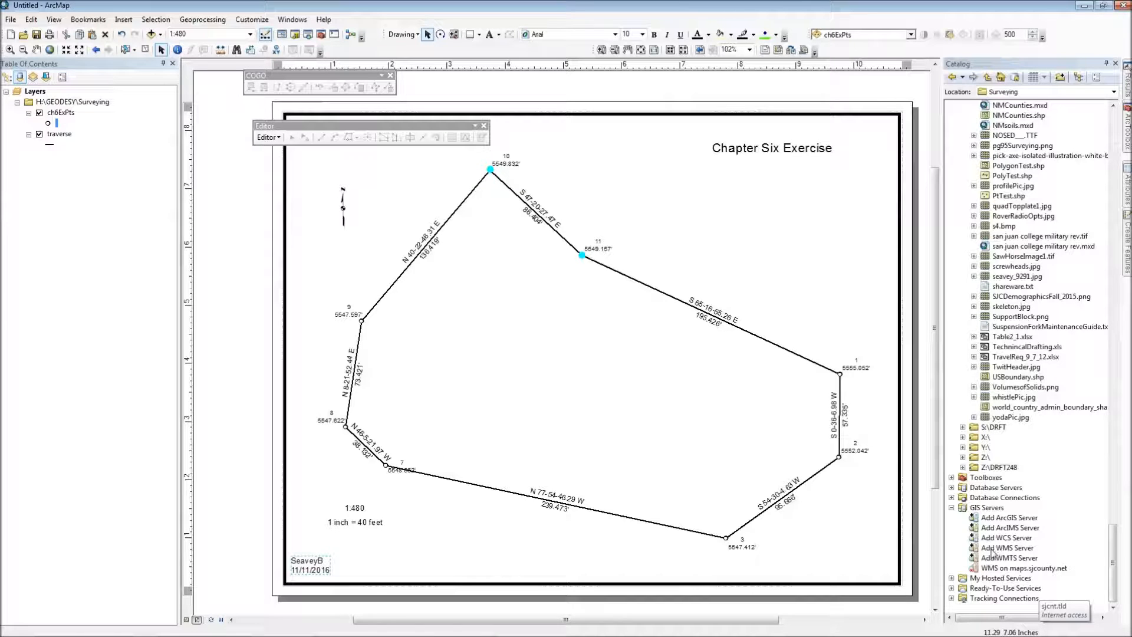
pyautogui.rightClick(992, 569)
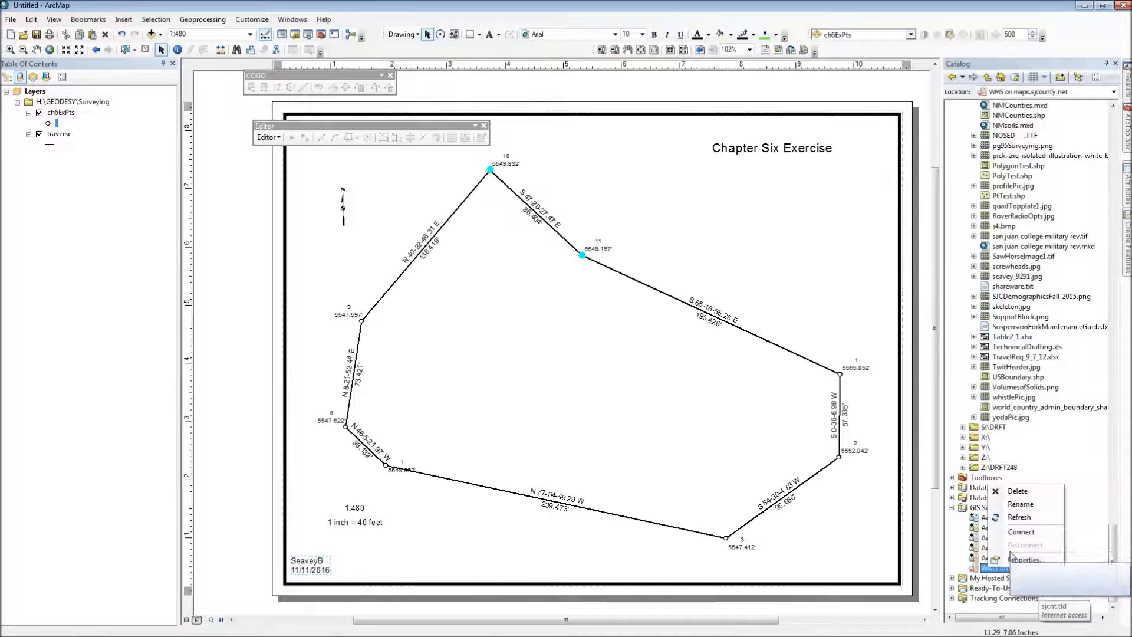
pyautogui.click(1048, 470)
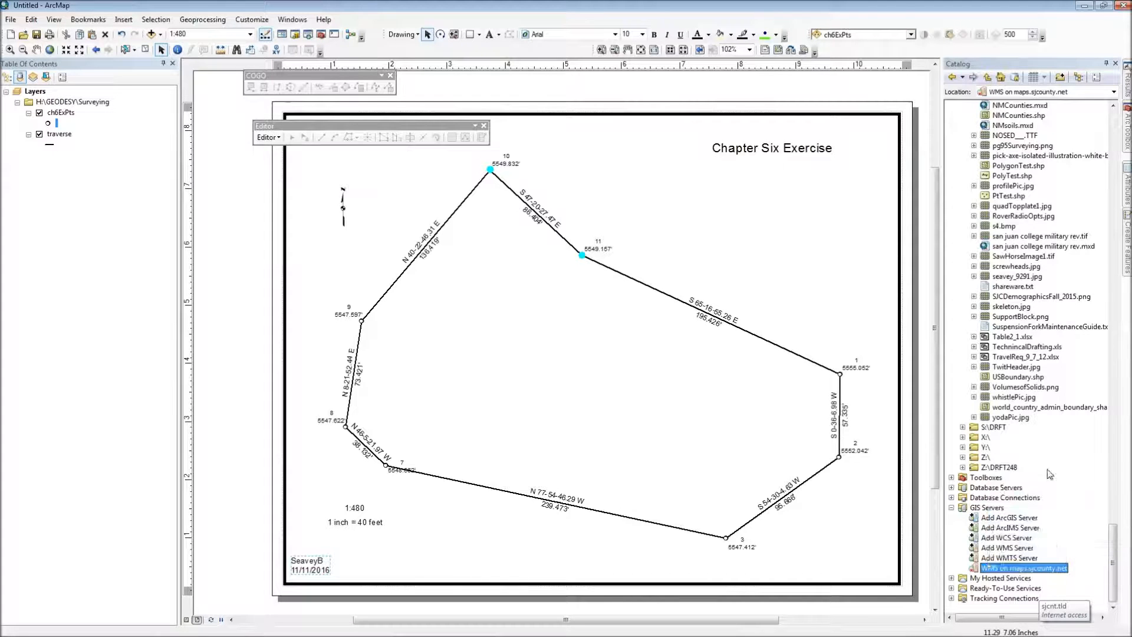
pyautogui.doubleClick(1003, 548)
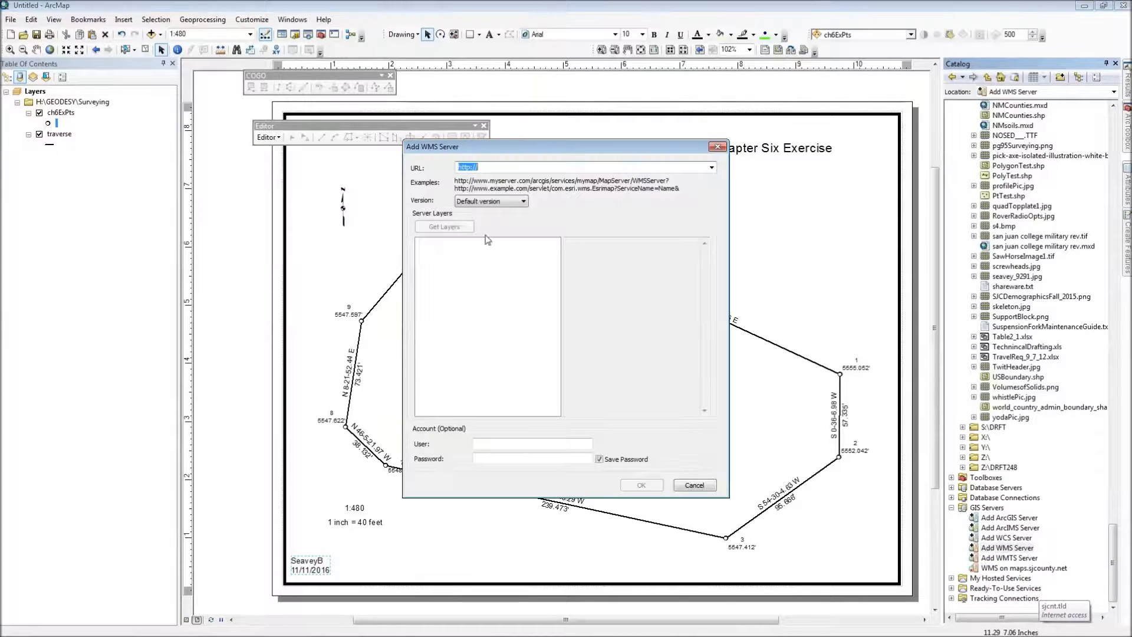
pyautogui.hotkey('ctrl', 'v')
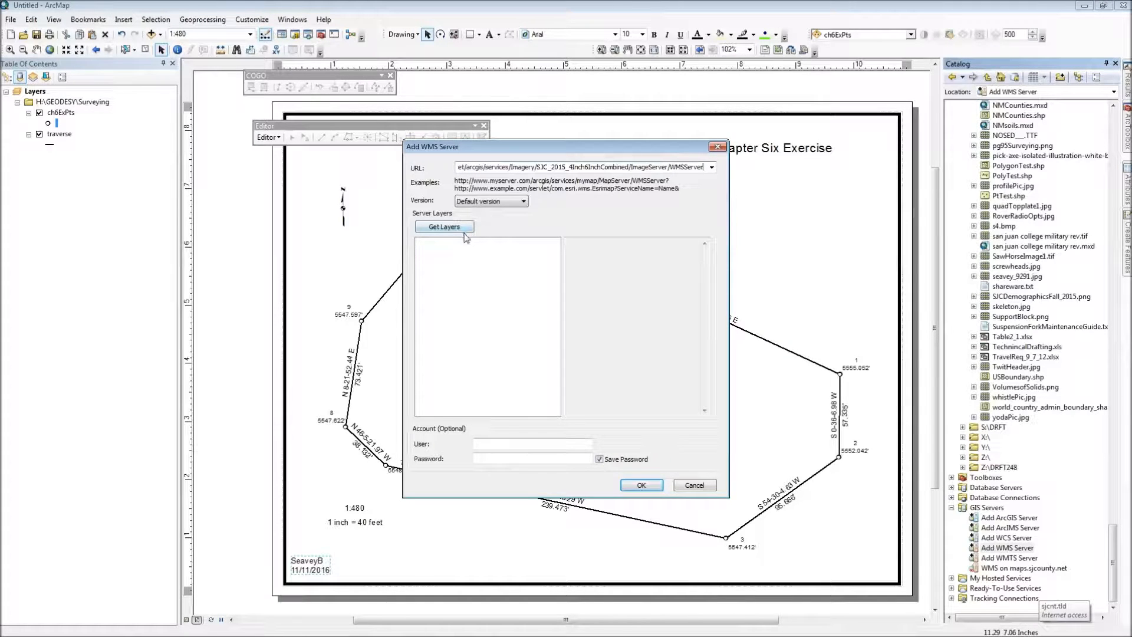
# Step: Retrieve the server's layers, select SJC_2015_4Inch6InchCombined and create the WMS connection
pyautogui.click(444, 226)
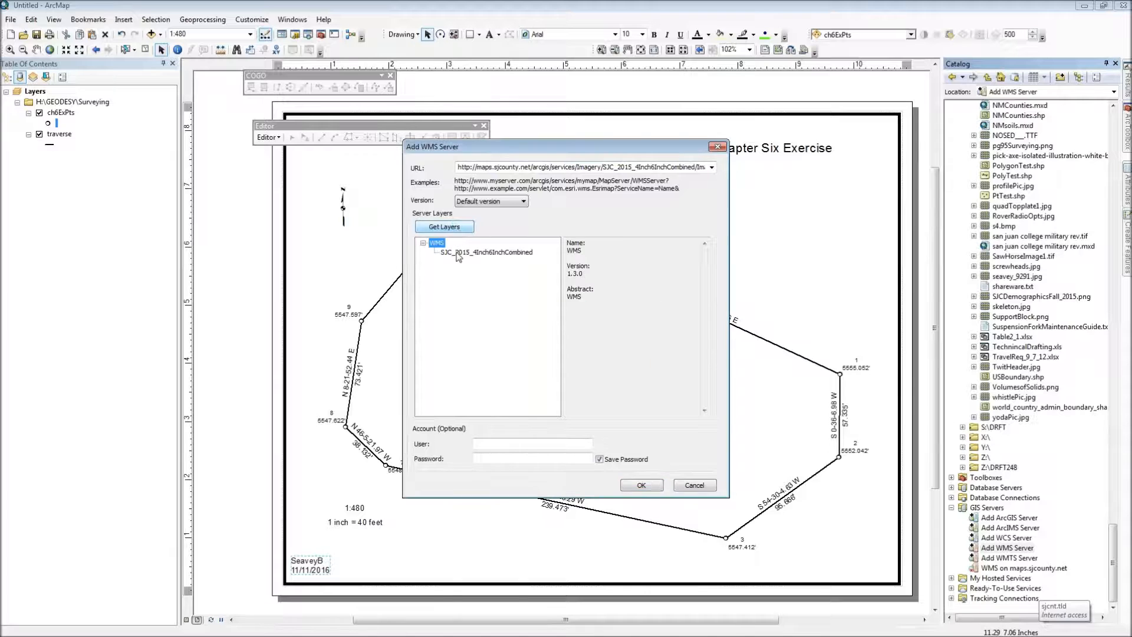
pyautogui.click(458, 253)
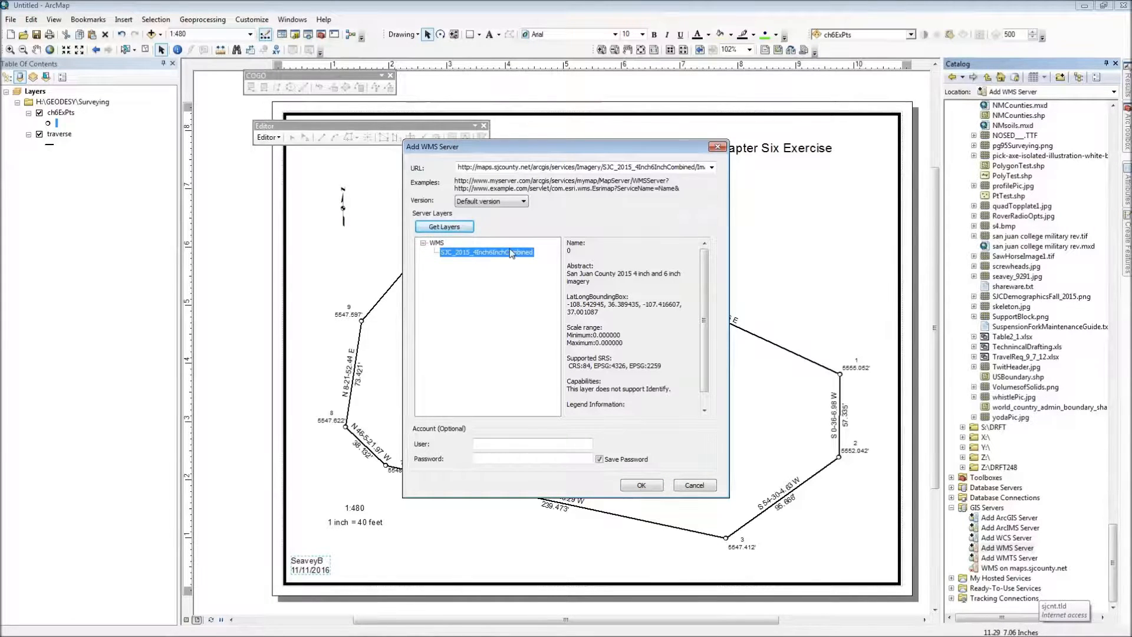
pyautogui.click(641, 486)
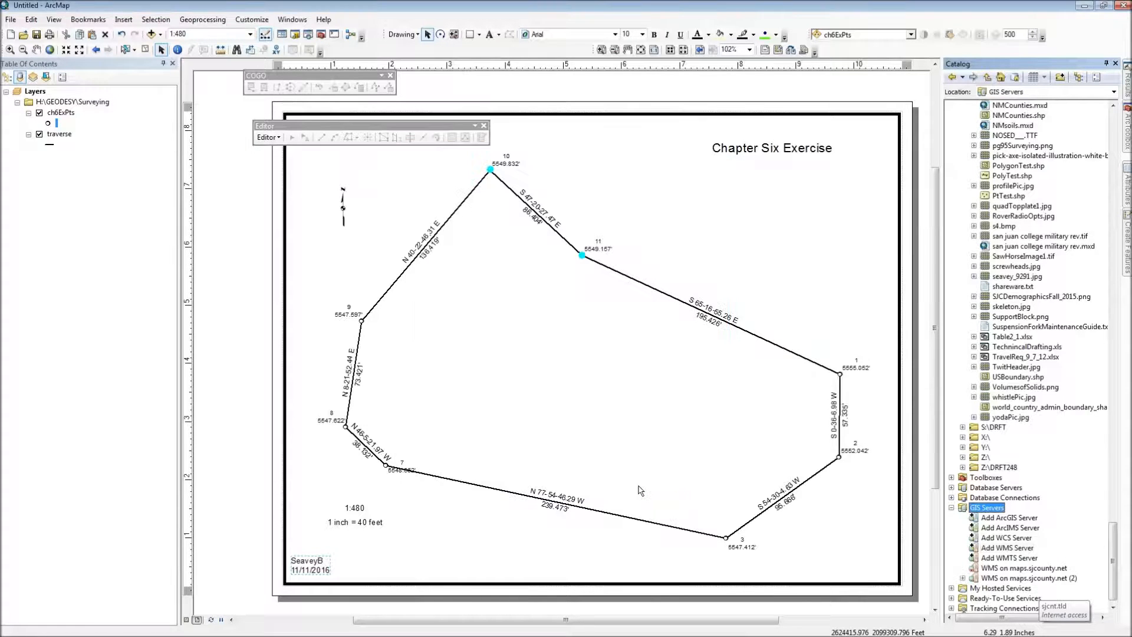
# Step: Expand the new WMS connection and add its SJC_2015_4Inch6InchCombined imagery layer to the map, dismissing the coordinate system warning
pyautogui.click(963, 578)
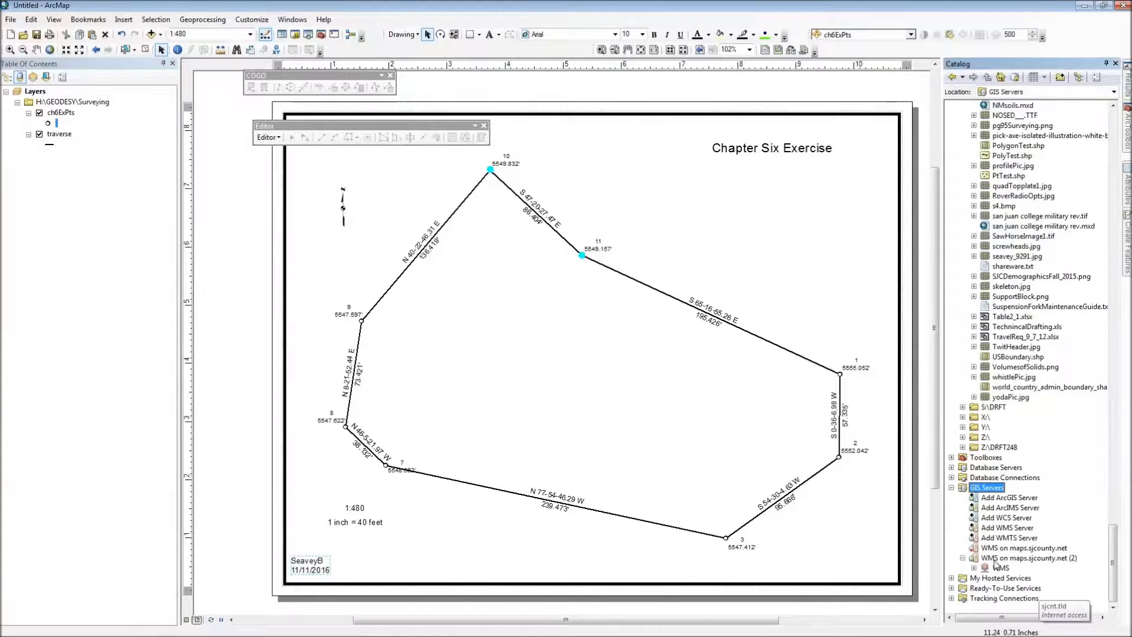
pyautogui.click(974, 568)
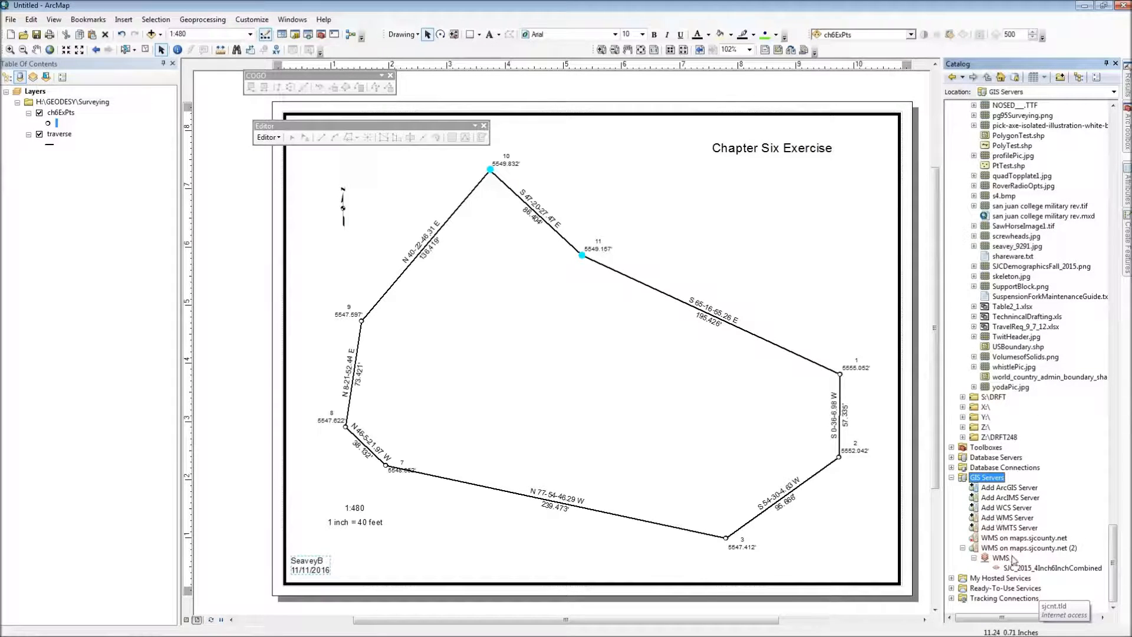
pyautogui.click(1022, 570)
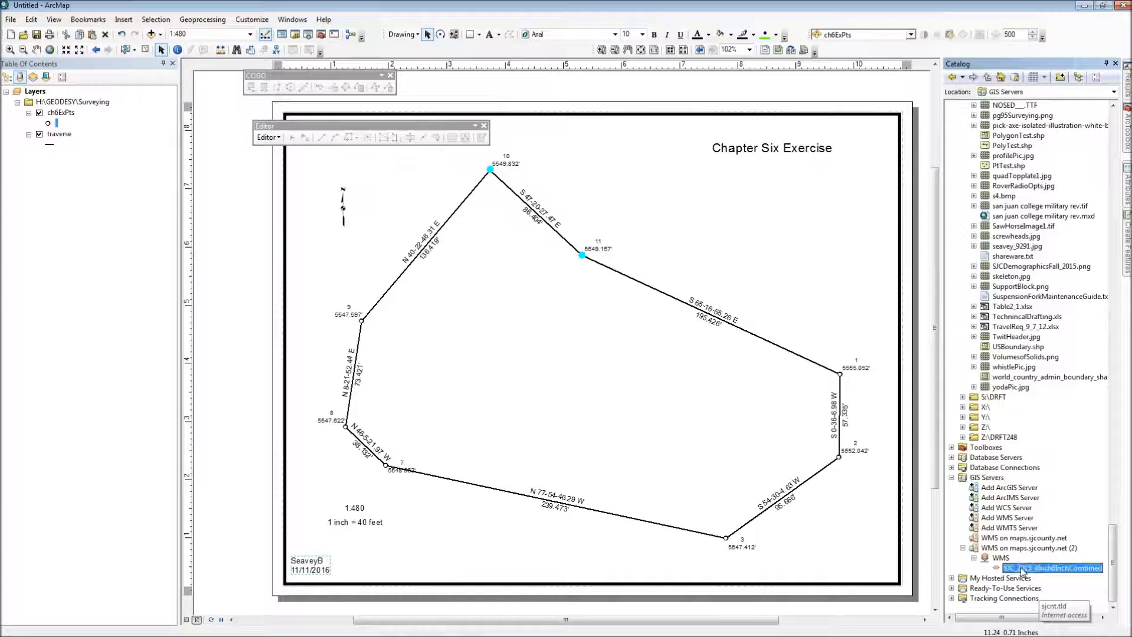
pyautogui.moveTo(1022, 569); pyautogui.dragTo(615, 374)
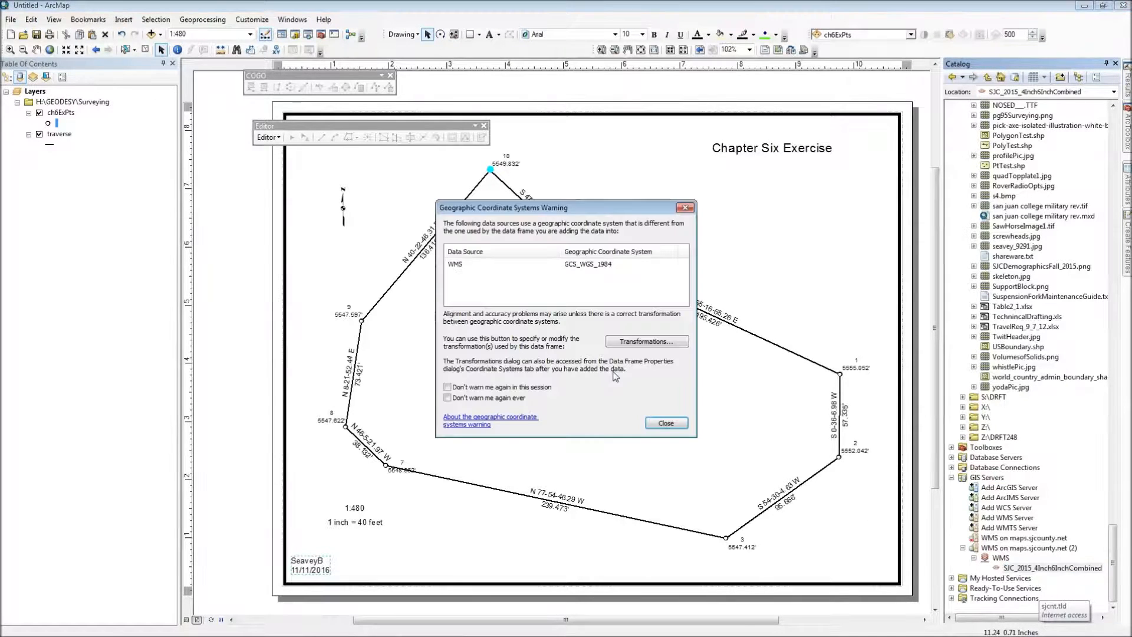
pyautogui.click(666, 424)
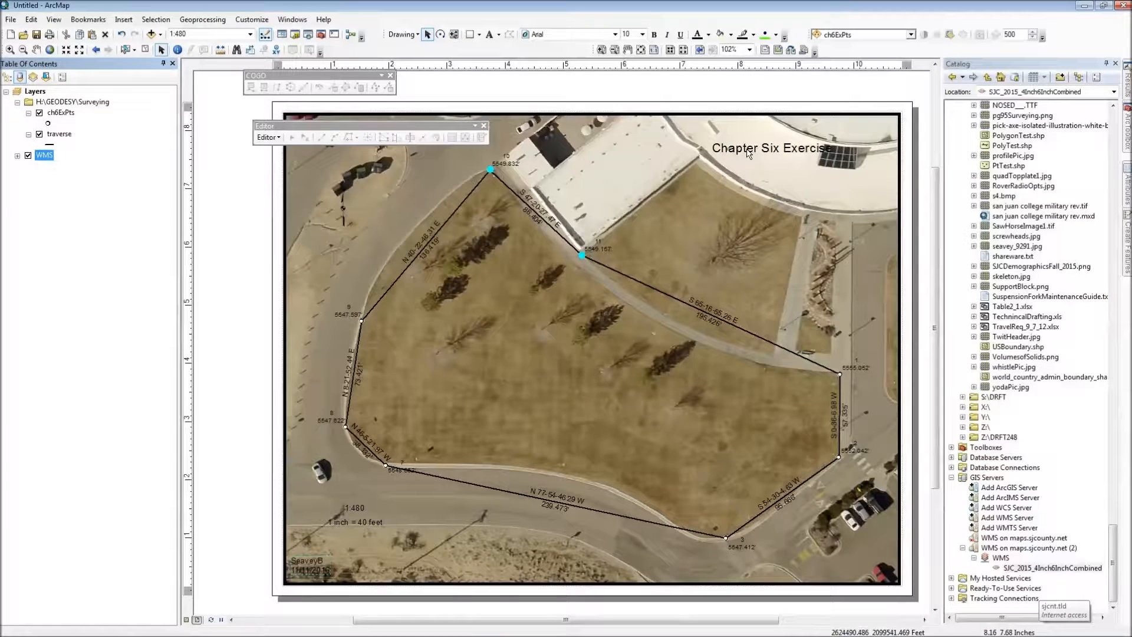
# Step: Move the map title and the north arrow onto the light building roofs in the imagery
pyautogui.moveTo(747, 150); pyautogui.dragTo(587, 185)
pyautogui.click(343, 207)
pyautogui.moveTo(342, 208); pyautogui.dragTo(789, 174)
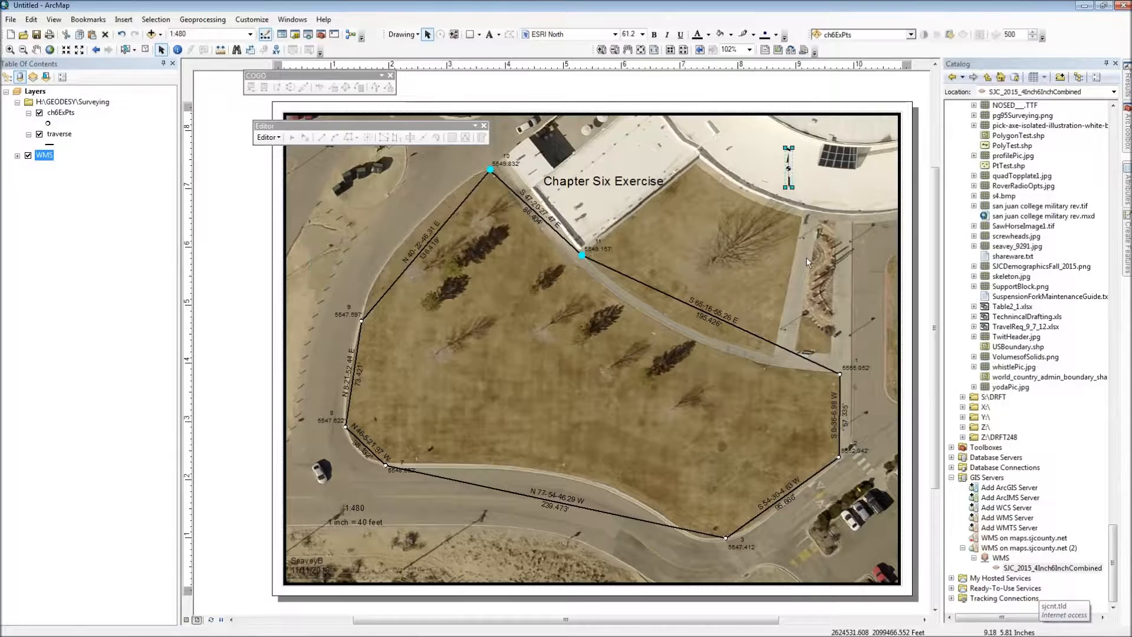
# Step: Edit the text symbol of the name and date element and turn on its text background
pyautogui.click(303, 563)
pyautogui.rightClick(303, 563)
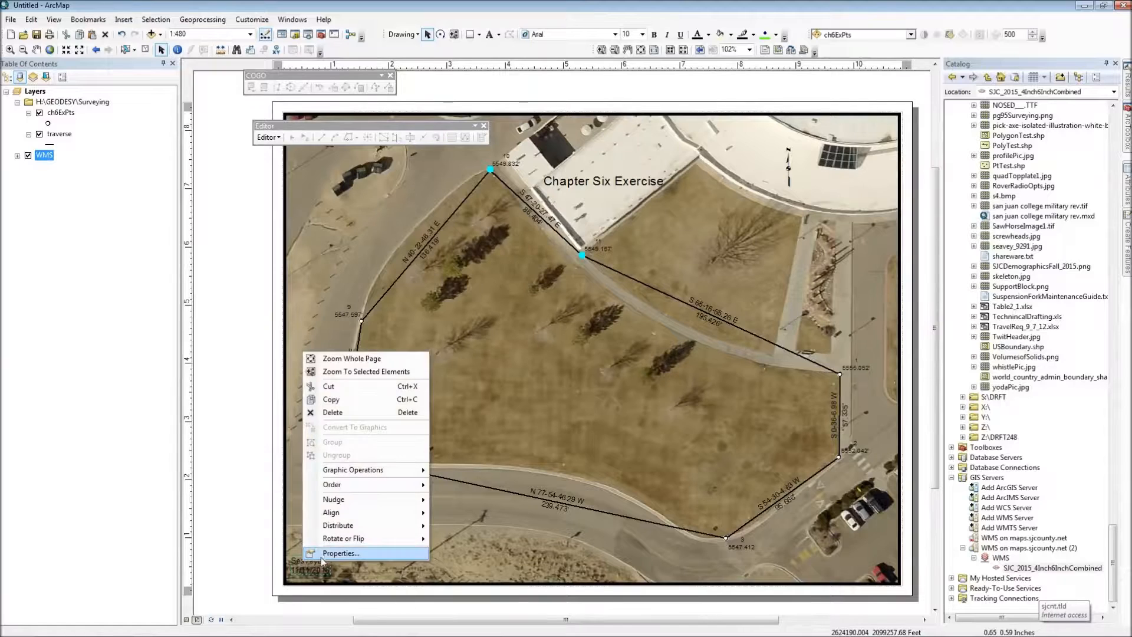
pyautogui.click(331, 553)
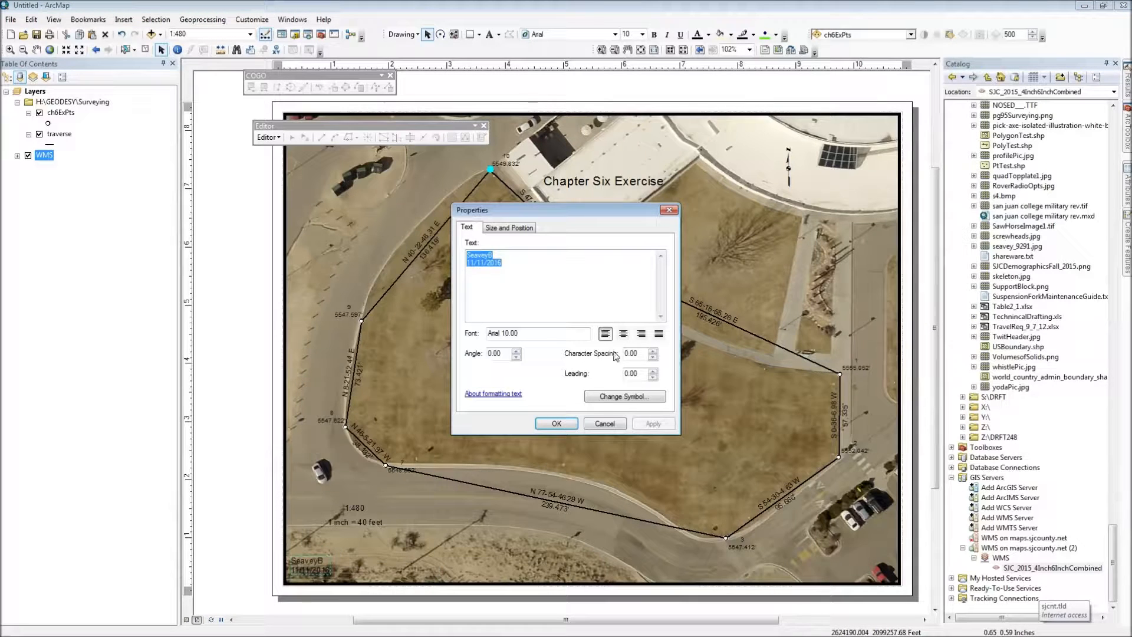
pyautogui.click(605, 397)
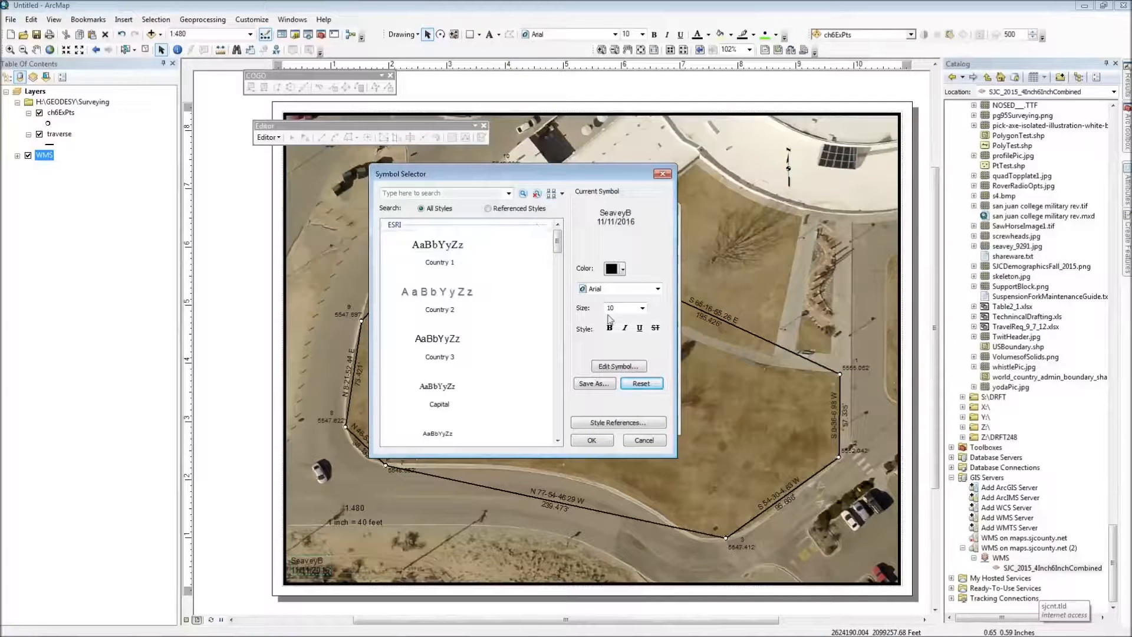
pyautogui.click(611, 367)
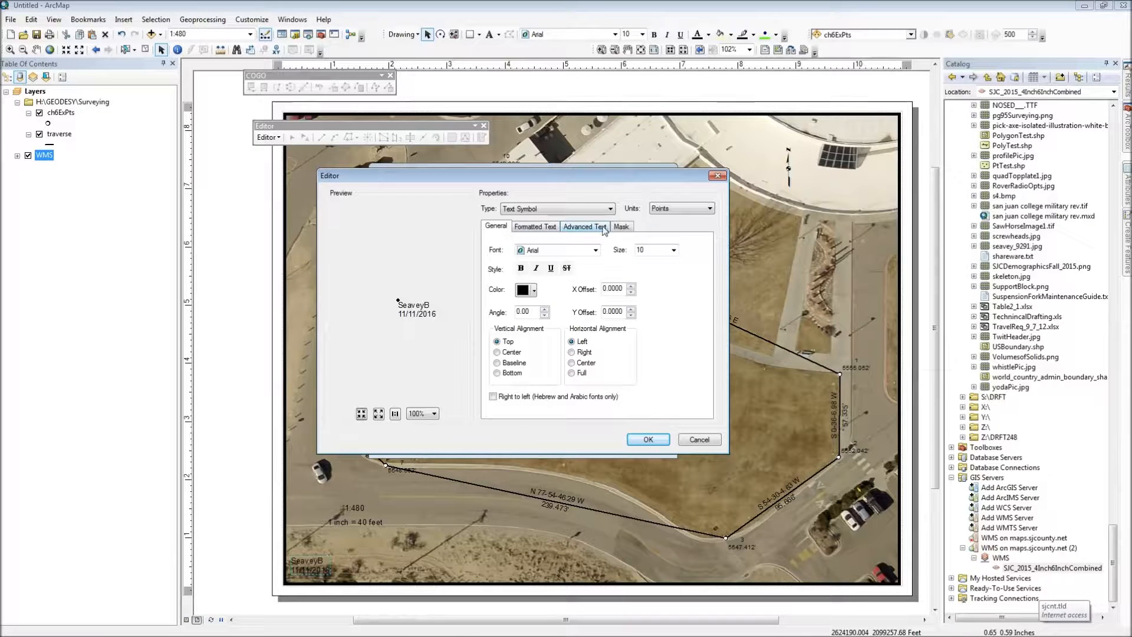
pyautogui.click(539, 228)
pyautogui.click(567, 228)
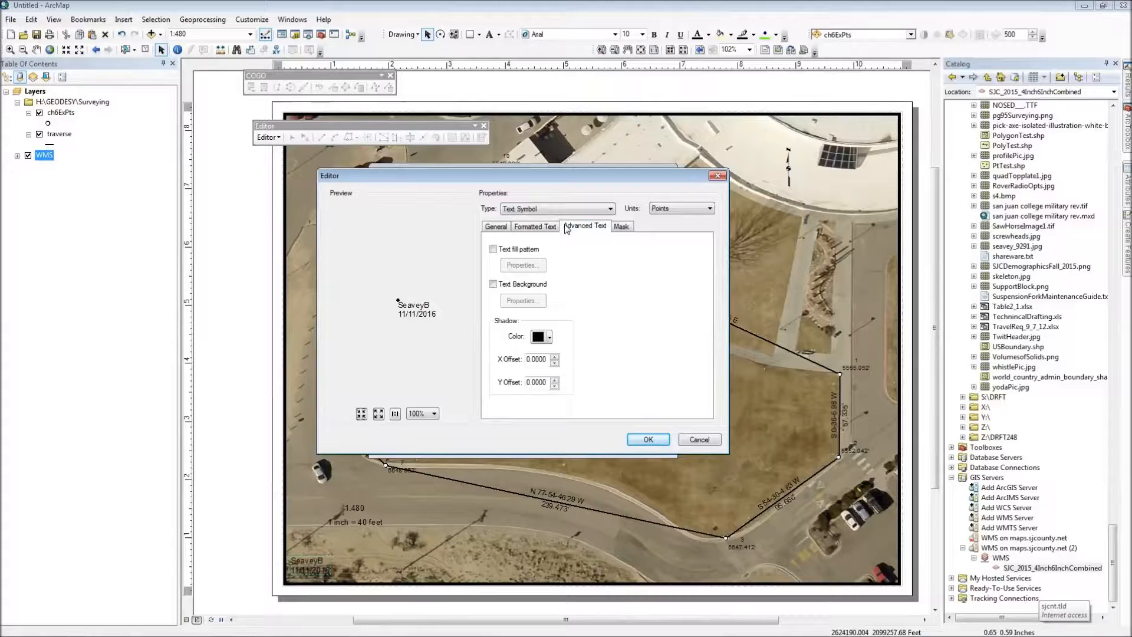
pyautogui.click(493, 284)
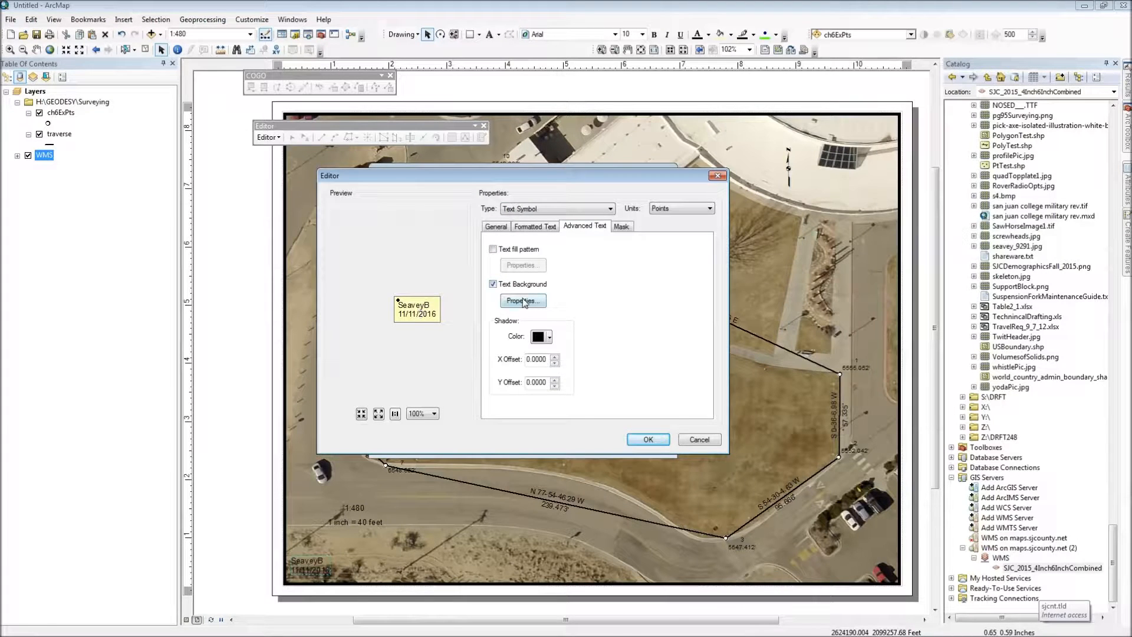
# Step: Set the balloon callout's fill color to white and apply the background to the name and date text
pyautogui.click(523, 301)
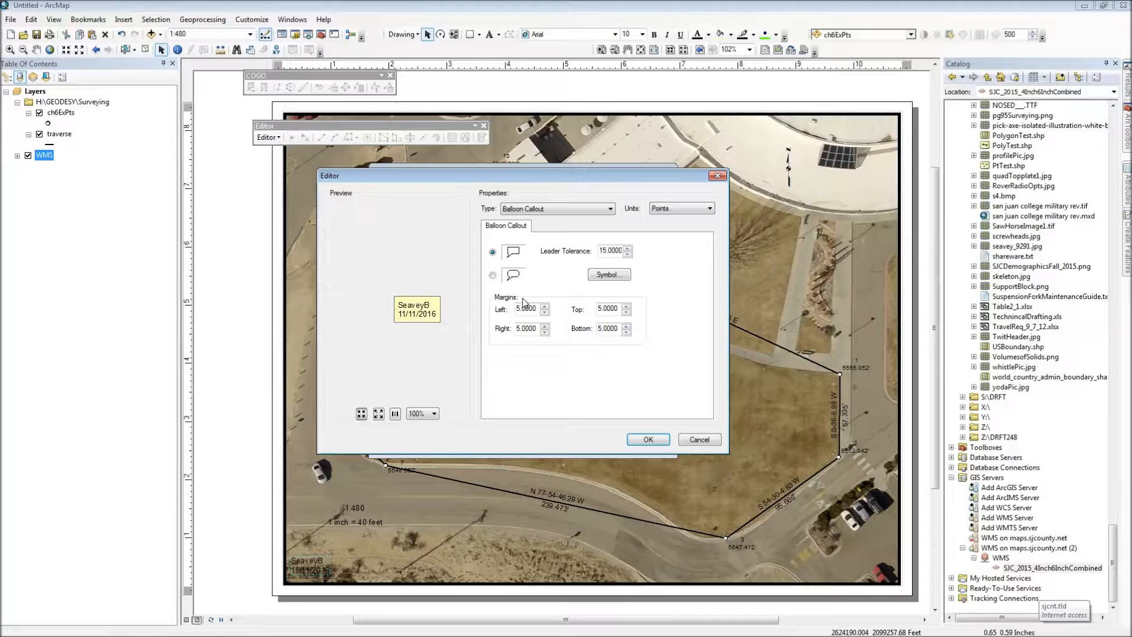
pyautogui.click(607, 275)
pyautogui.click(643, 272)
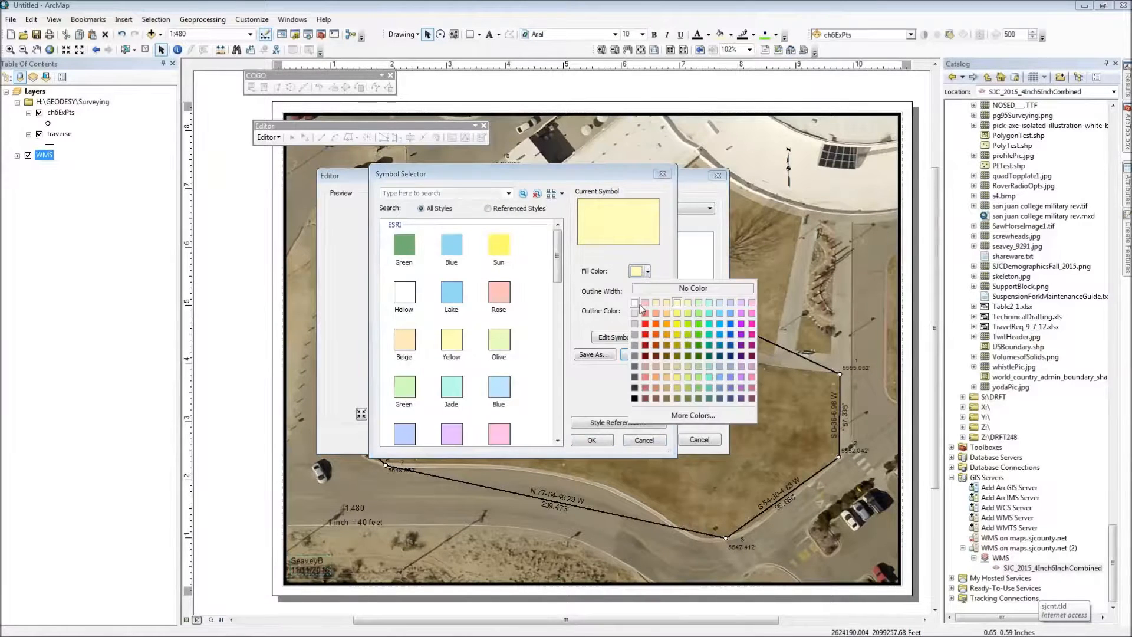
pyautogui.click(635, 304)
pyautogui.click(592, 440)
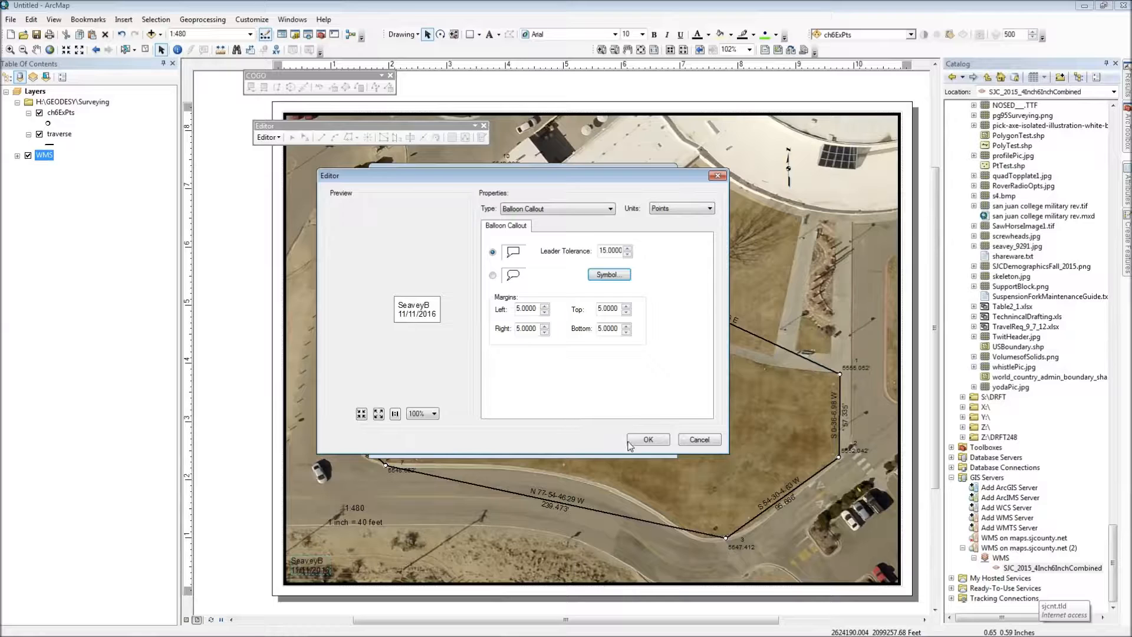
pyautogui.click(647, 440)
pyautogui.click(642, 441)
pyautogui.click(590, 440)
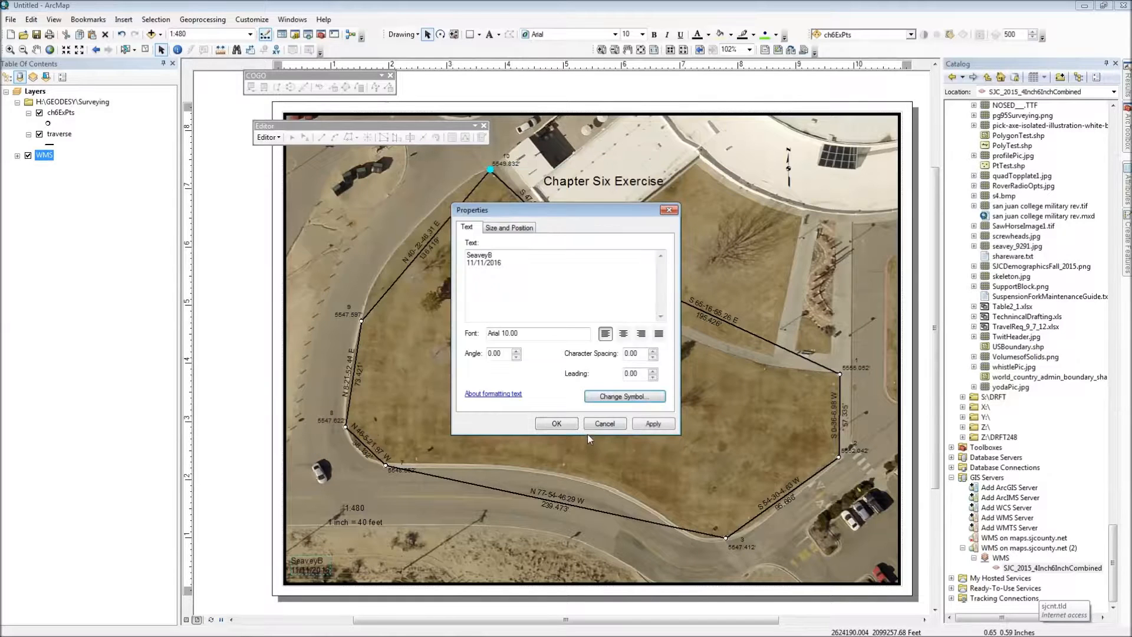
pyautogui.click(554, 423)
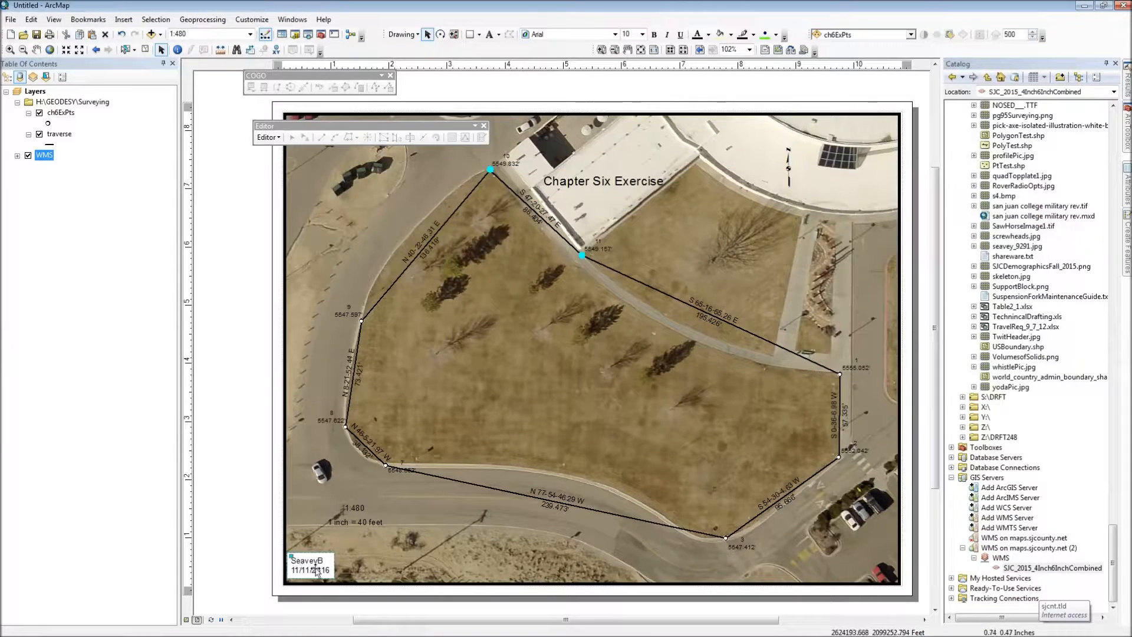
# Step: Edit the text symbol of the "Chapter Six Exercise" title and turn on its text background
pyautogui.rightClick(578, 182)
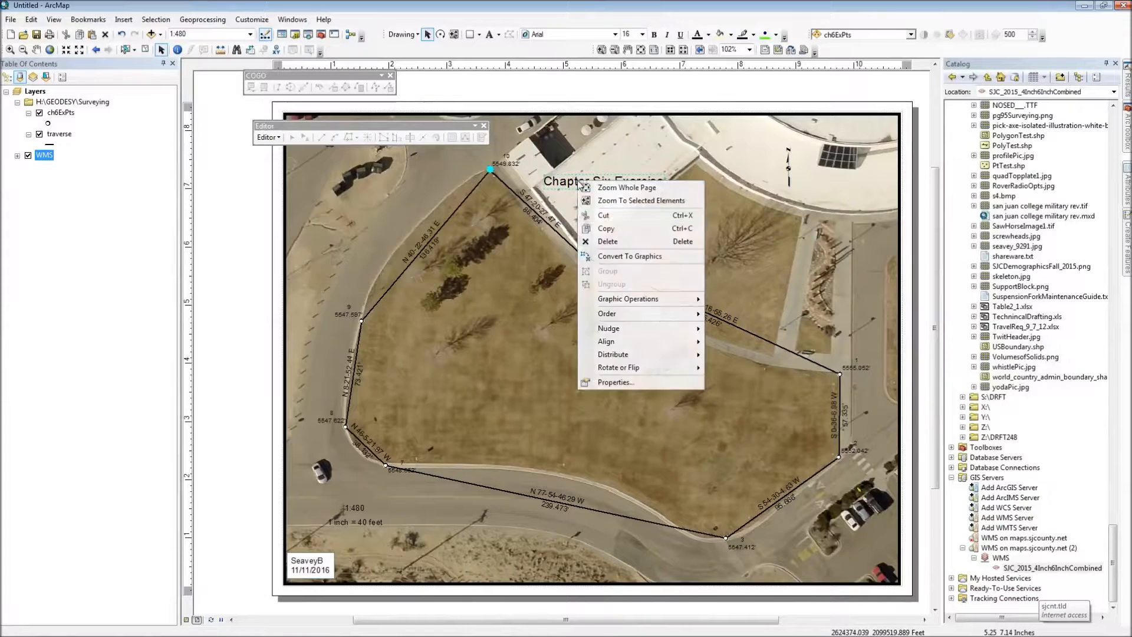
pyautogui.click(613, 382)
pyautogui.click(608, 399)
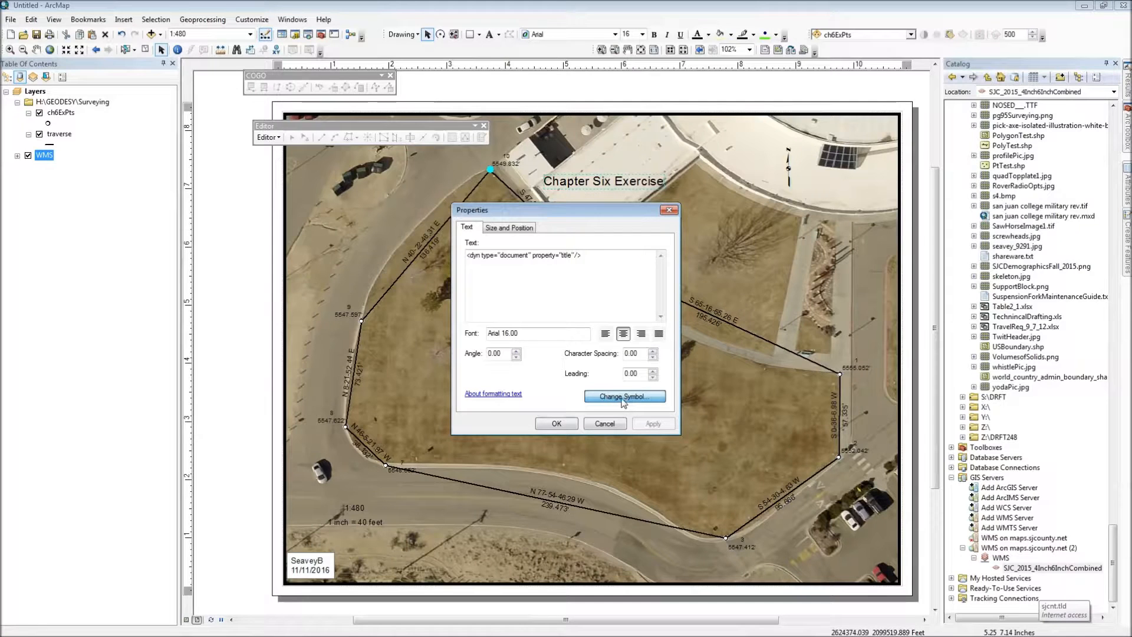
pyautogui.click(622, 400)
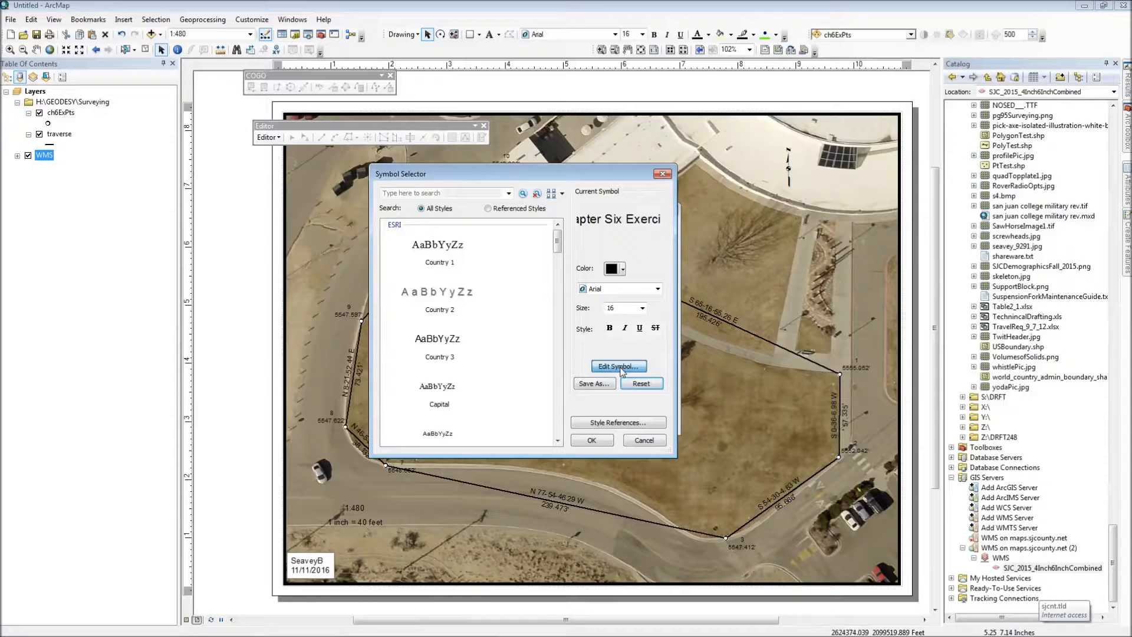
pyautogui.click(619, 367)
pyautogui.click(587, 227)
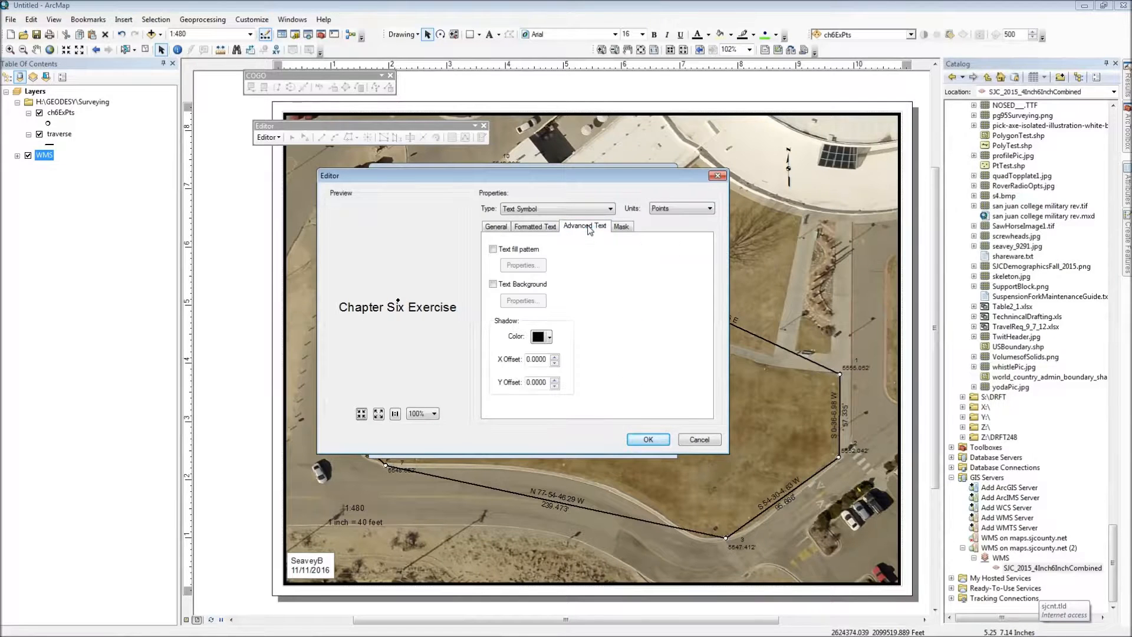
pyautogui.click(493, 250)
pyautogui.click(493, 249)
pyautogui.click(493, 284)
# Step: Set the title's balloon callout fill color to white and apply the background to the title
pyautogui.click(523, 301)
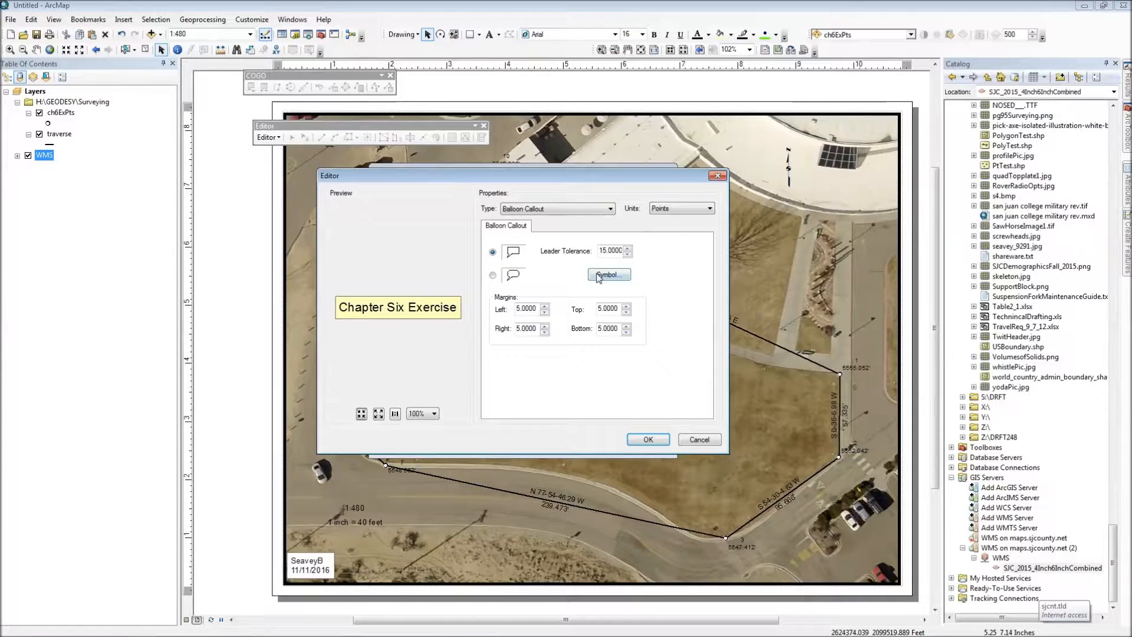
pyautogui.click(599, 275)
pyautogui.click(649, 273)
pyautogui.click(634, 296)
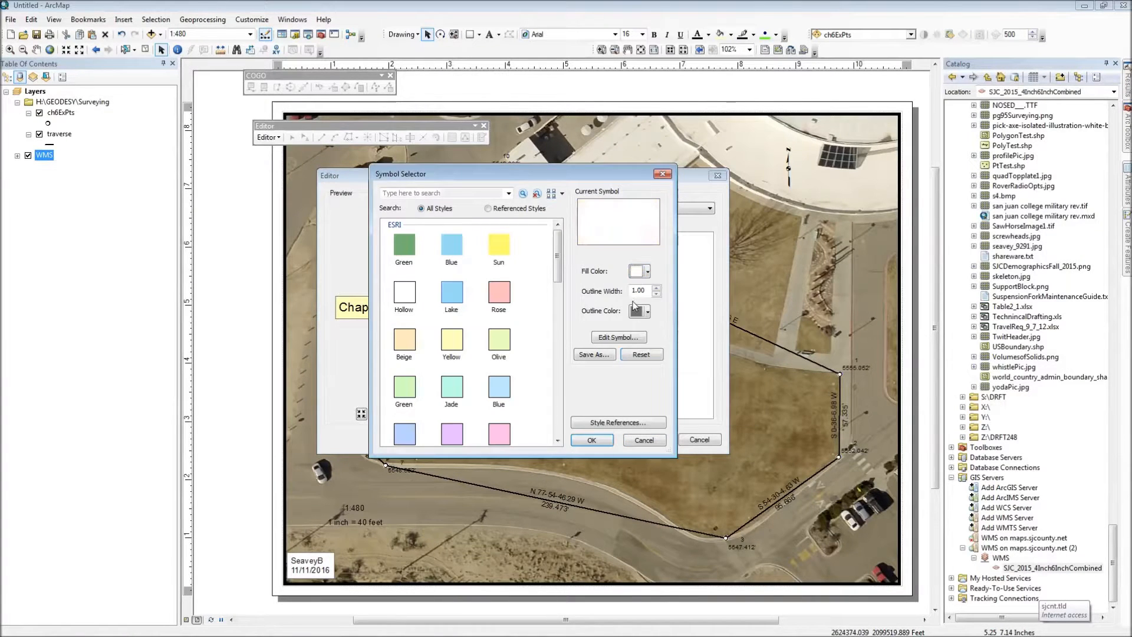
pyautogui.click(591, 440)
pyautogui.click(637, 441)
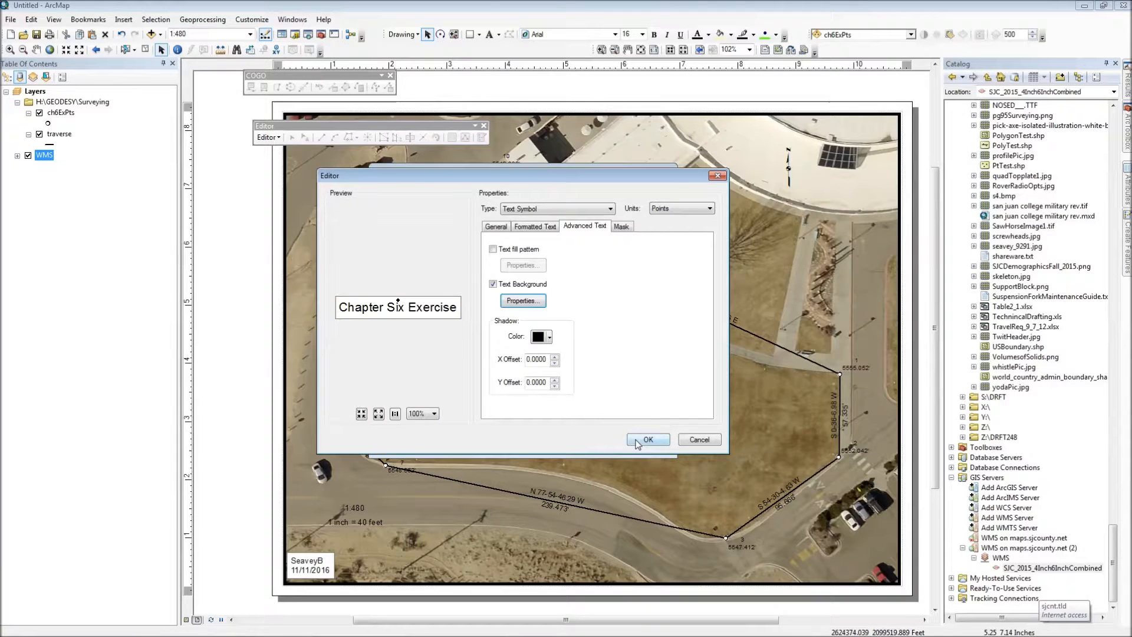
pyautogui.click(638, 441)
pyautogui.click(591, 440)
pyautogui.click(558, 423)
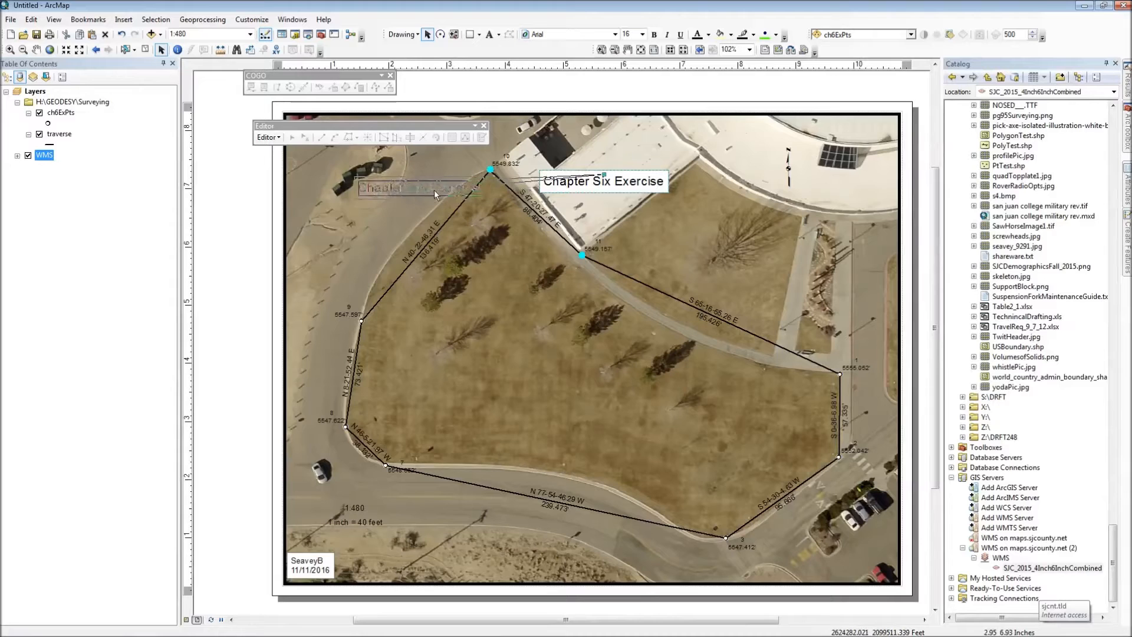
# Step: Move the map title onto the road area west of the traverse's northern corner and pull its callout anchor in to the text box
pyautogui.moveTo(621, 182); pyautogui.dragTo(394, 177)
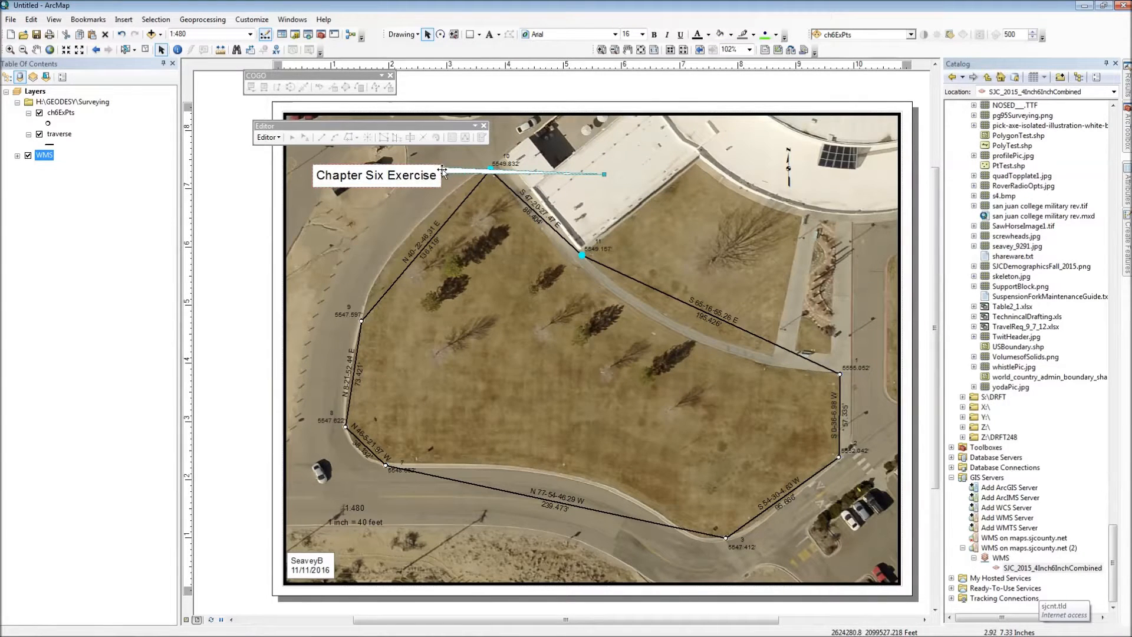
pyautogui.moveTo(604, 175); pyautogui.dragTo(442, 170)
pyautogui.click(366, 205)
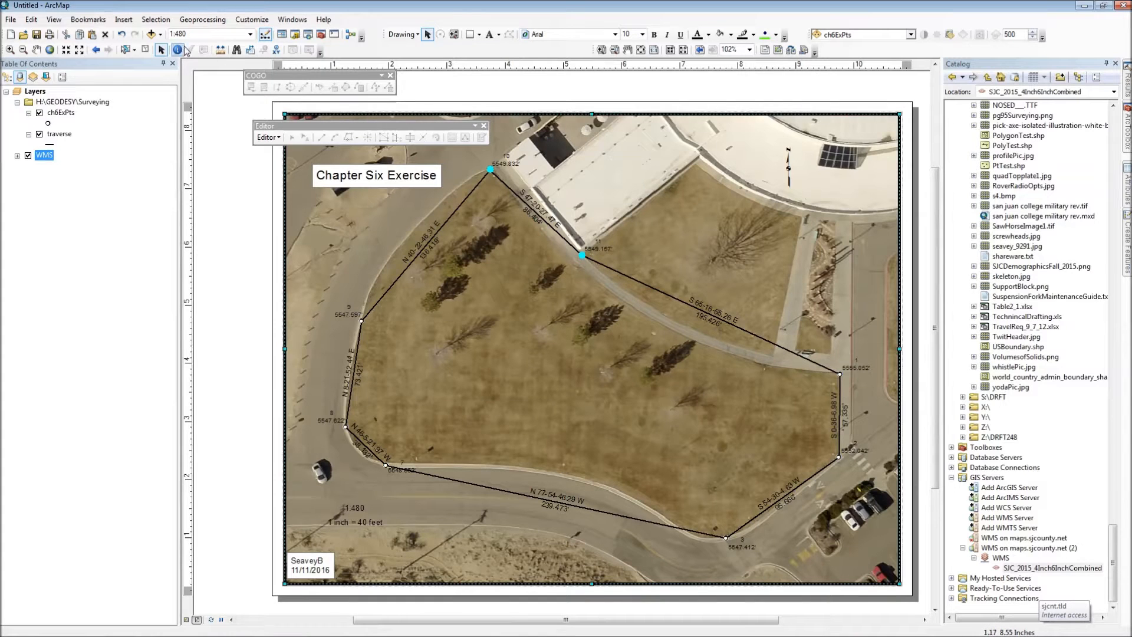
# Step: Clear the selection of the highlighted traverse points
pyautogui.click(145, 49)
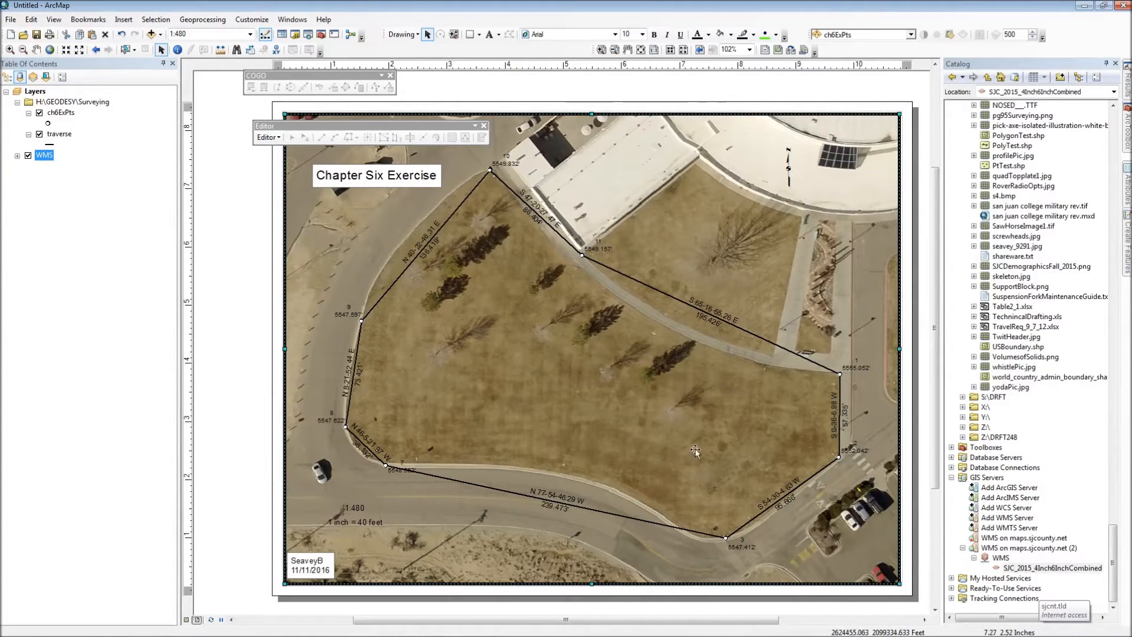
pyautogui.click(11, 20)
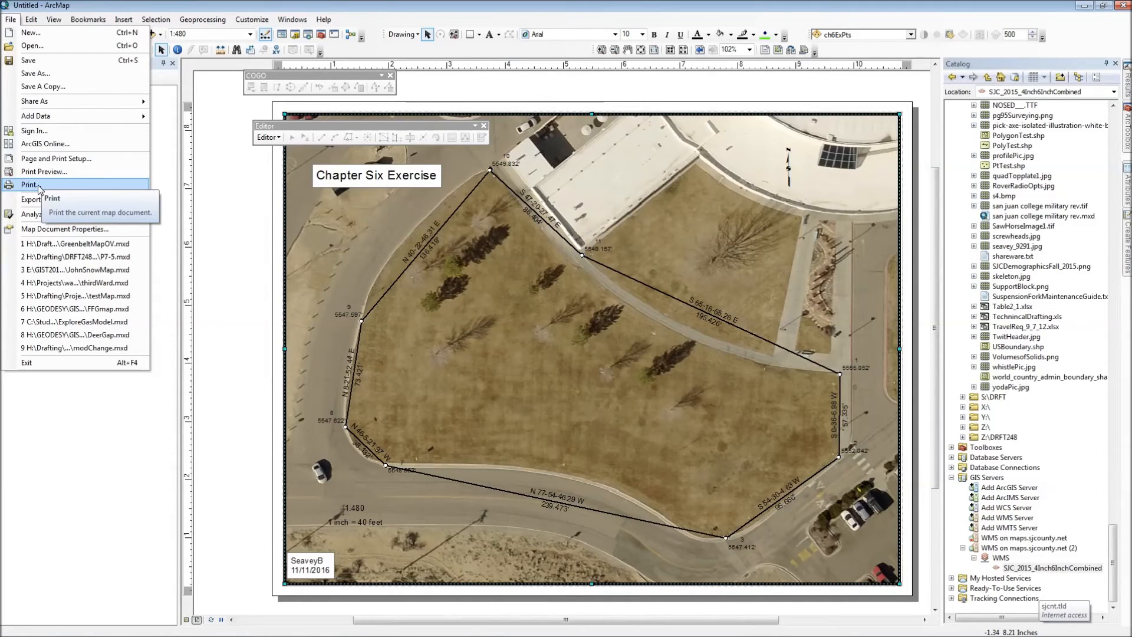
pyautogui.moveTo(32, 20)
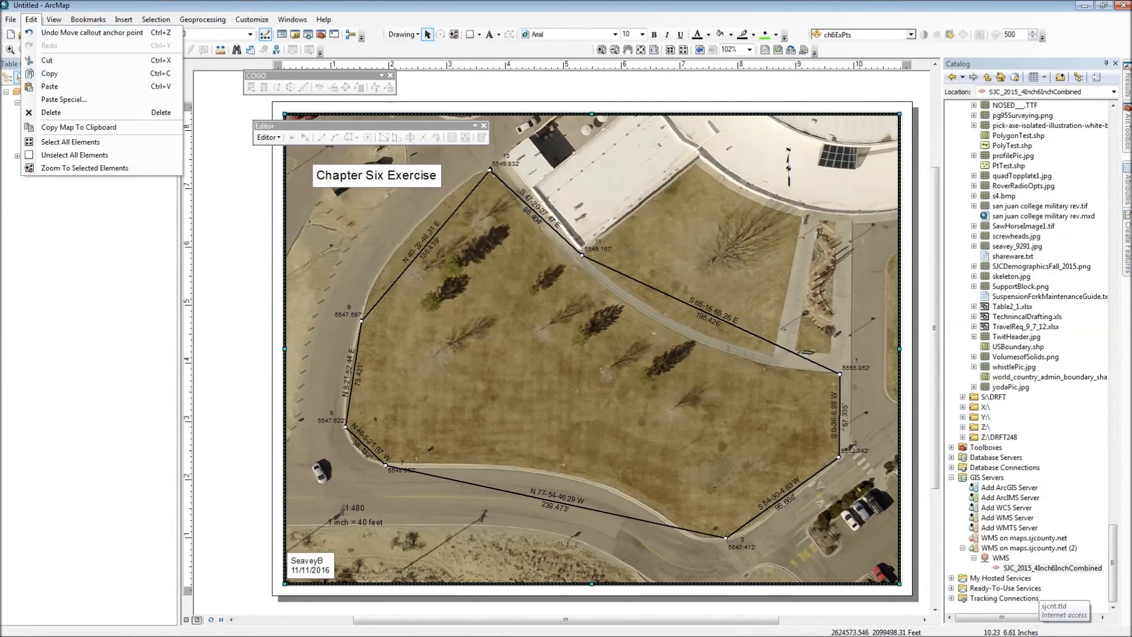